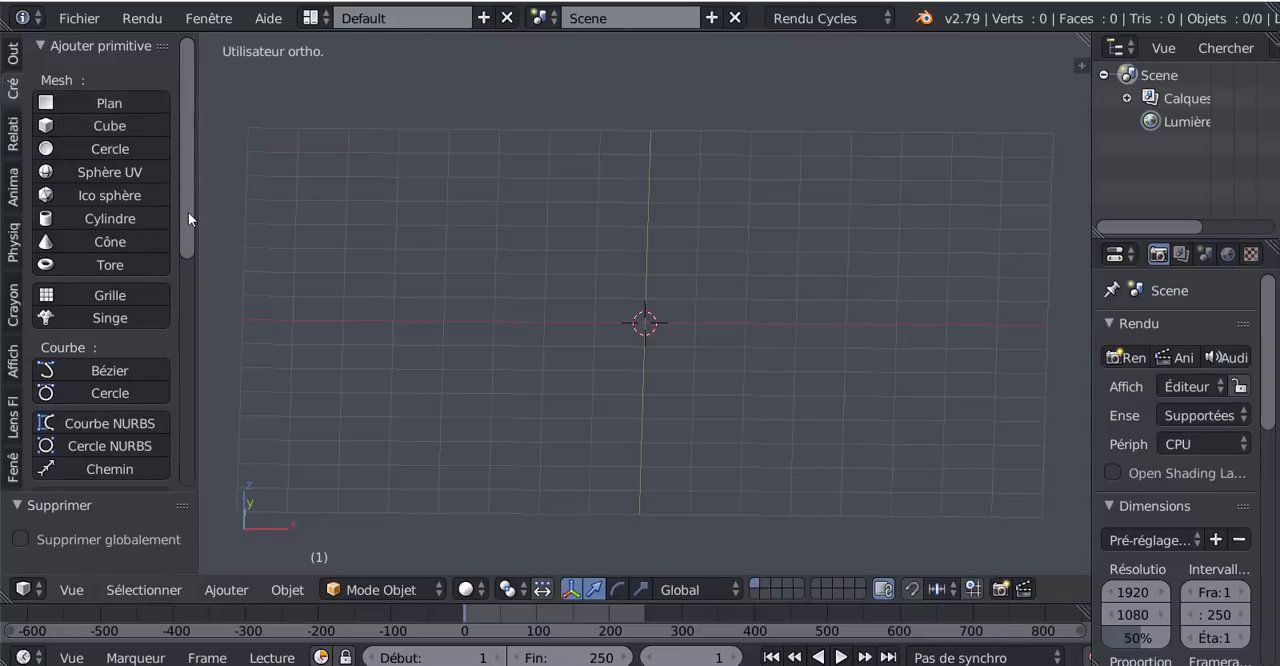
- Add a mesh circle and rotate it 90° about the global X axis
{"action": "left_click", "coordinate": [86, 146]}
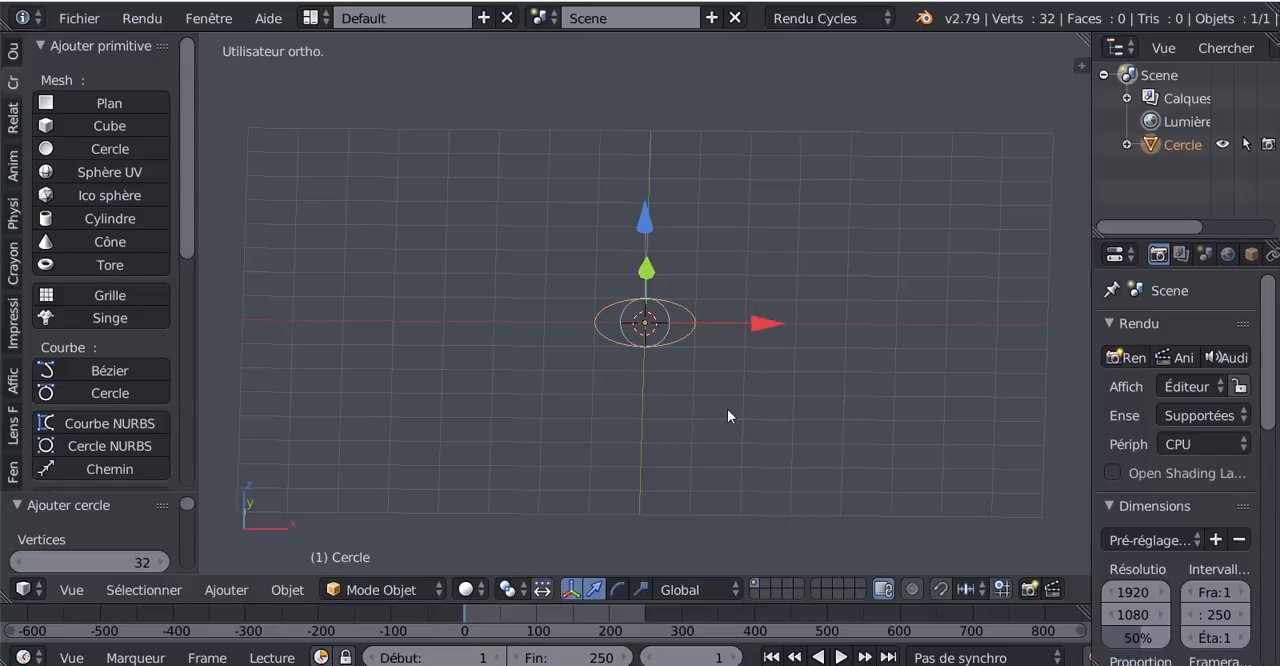
{"action": "middle_click_drag", "start_coordinate": [727, 416], "coordinate": [658, 420]}
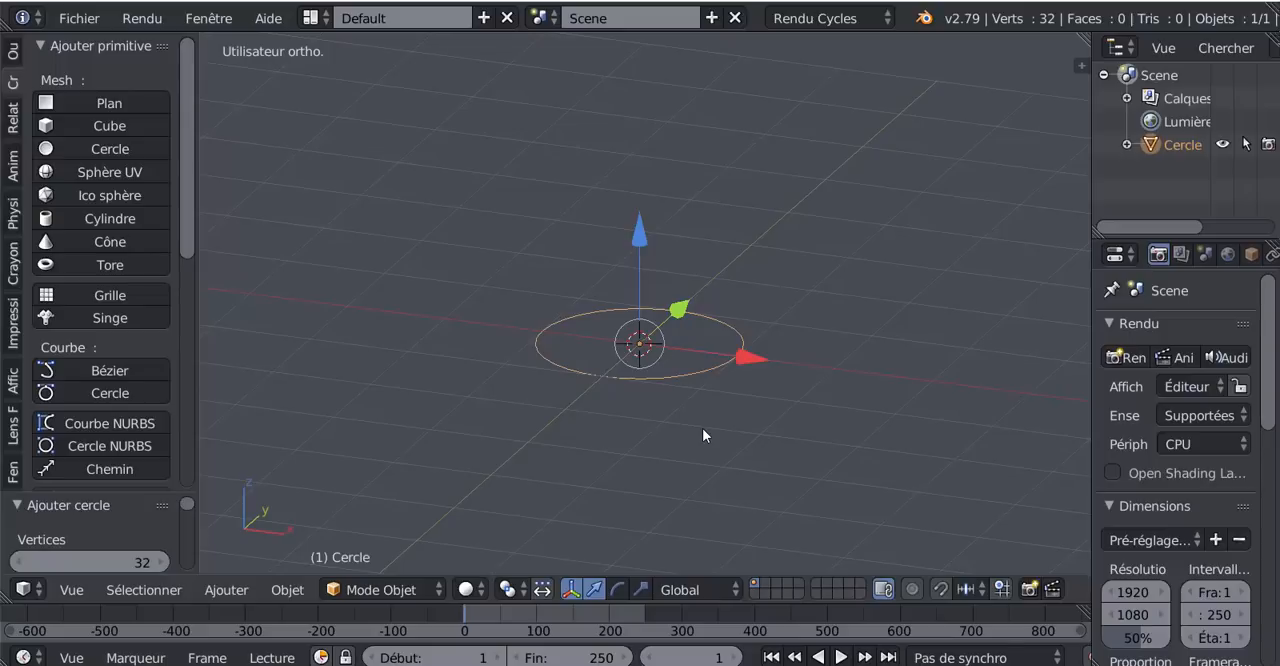
{"action": "key", "text": "r"}
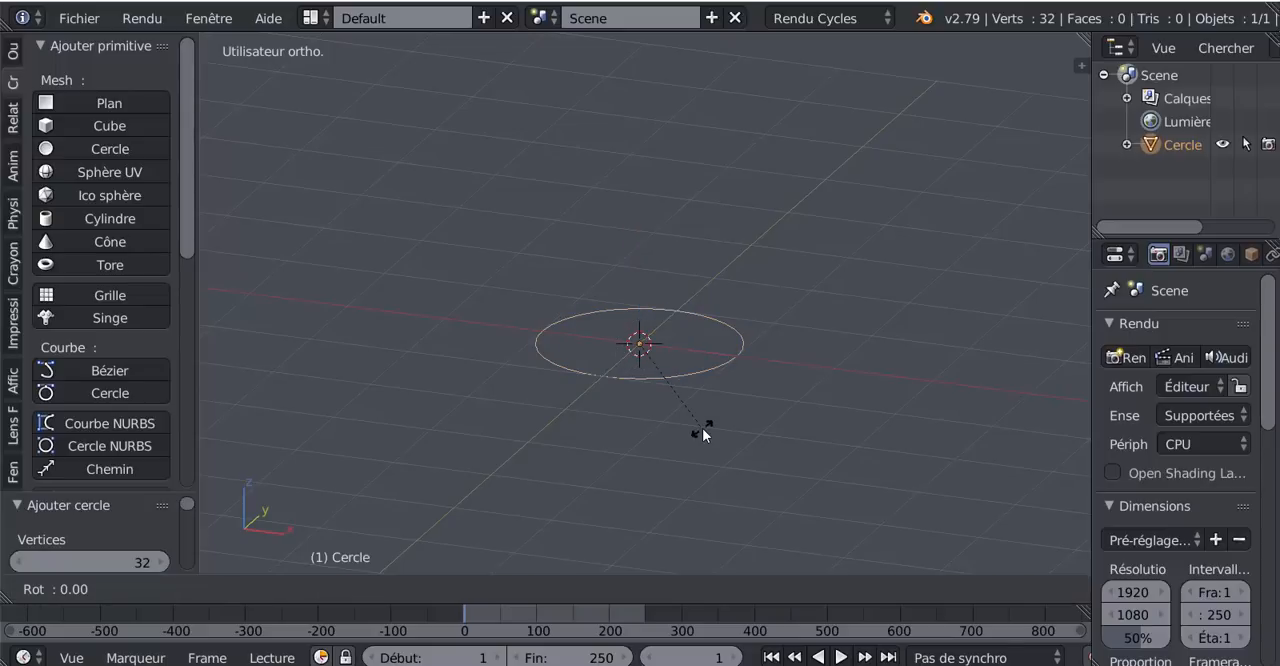
{"action": "type", "text": "x"}
{"action": "type", "text": "90"}
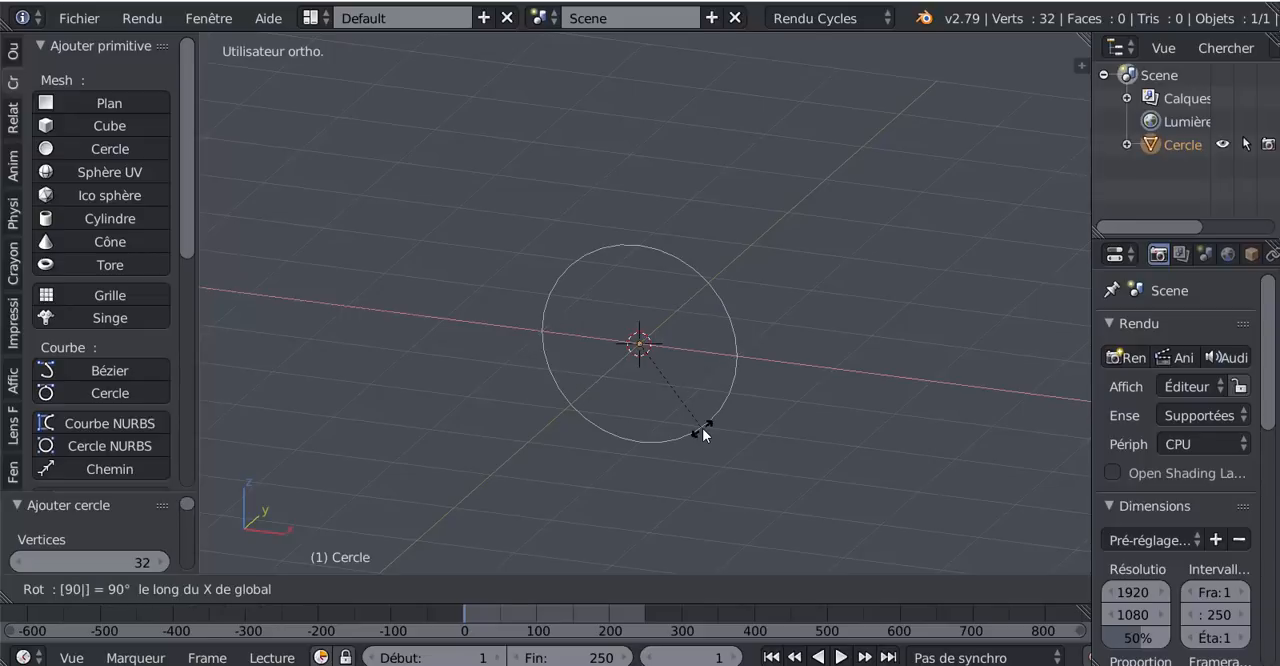
{"action": "key", "text": "Return"}
- In Edit Mode from the front view, select only the circle's outermost vertex on the positive X side
{"action": "middle_click_drag", "start_coordinate": [712, 373], "coordinate": [657, 371]}
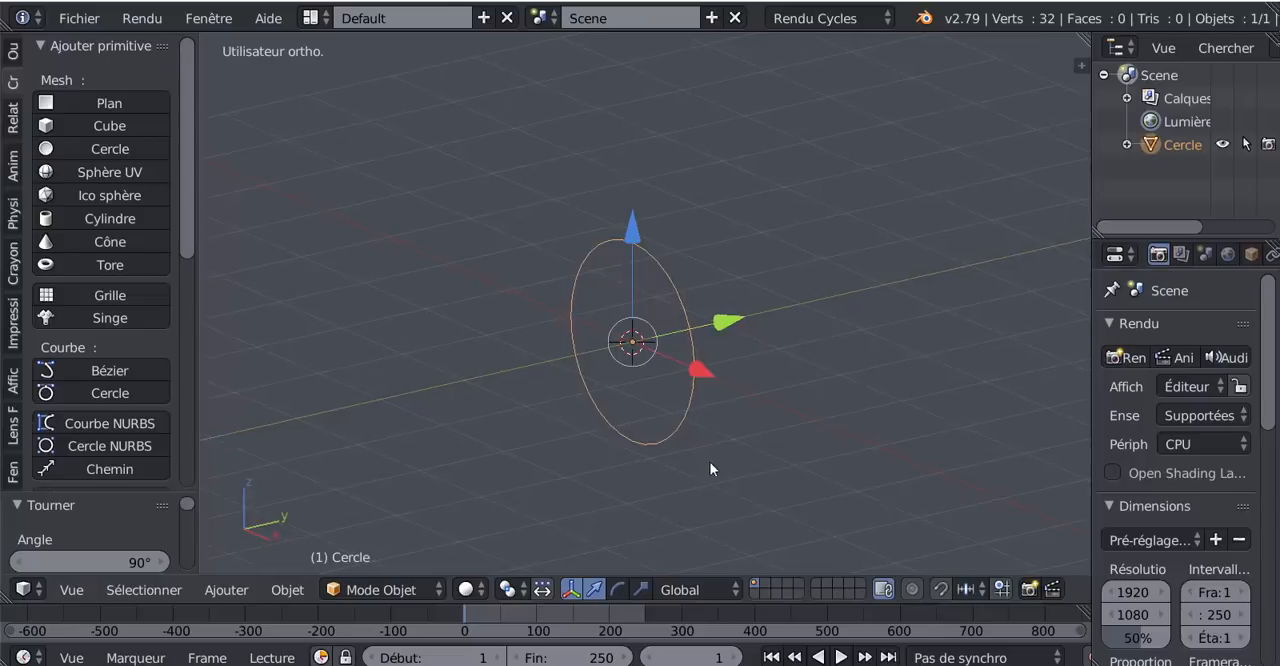
{"action": "middle_click_drag", "start_coordinate": [674, 466], "coordinate": [796, 464]}
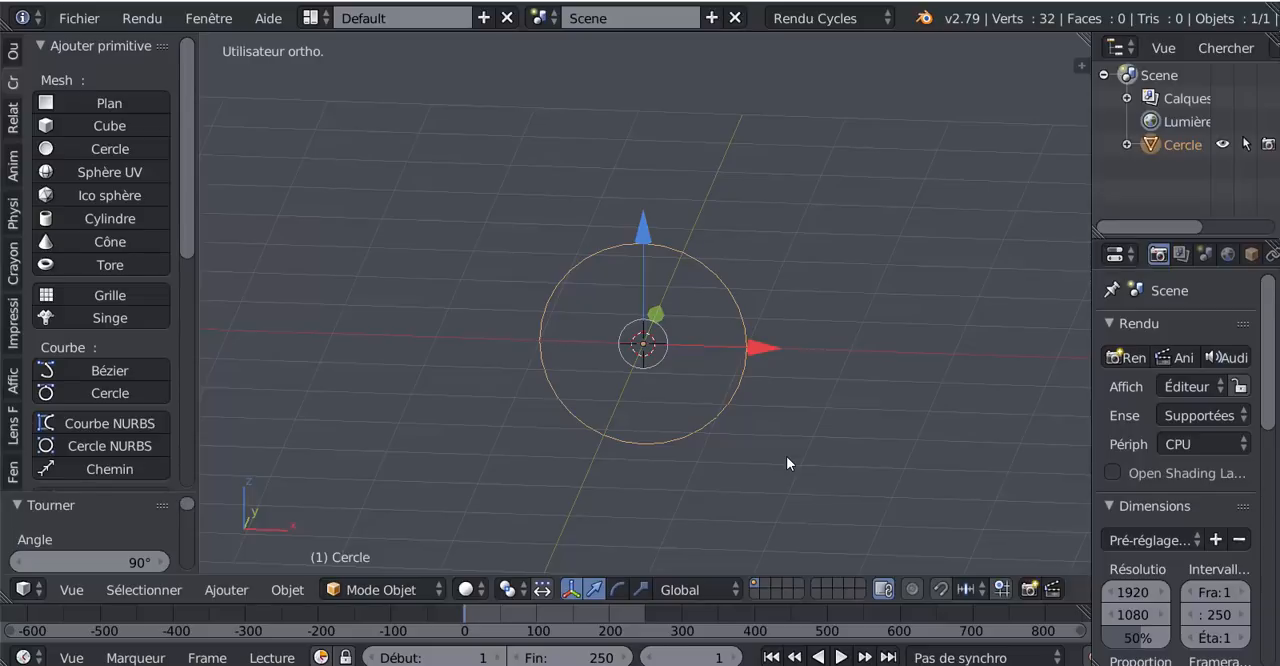
{"action": "key", "text": "KP_1"}
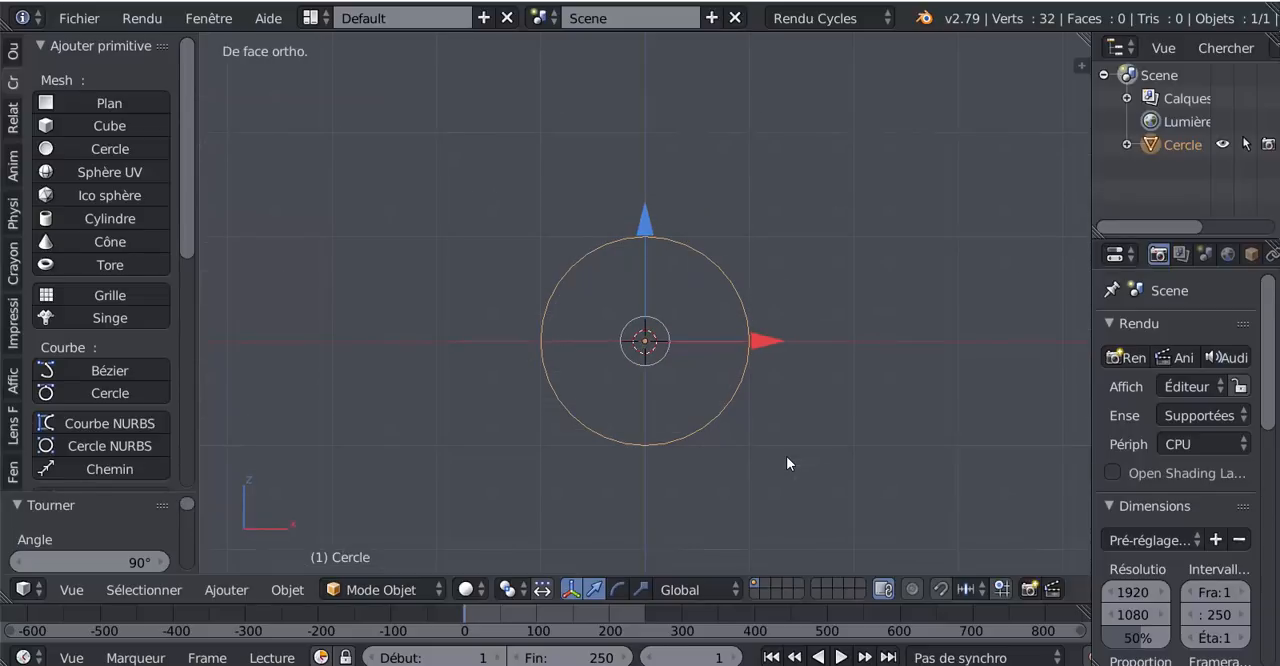
{"action": "key", "text": "Tab"}
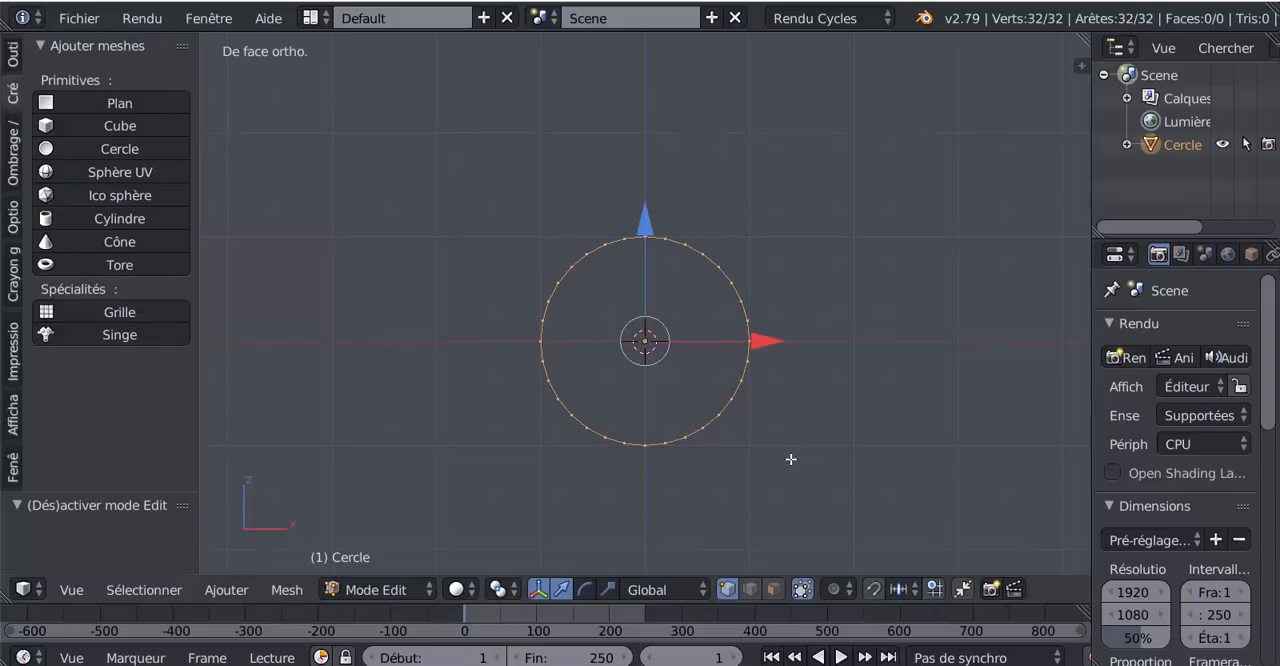
{"action": "scroll", "coordinate": [791, 459], "scroll_direction": "up", "scroll_amount": 2}
{"action": "right_click", "coordinate": [794, 357]}
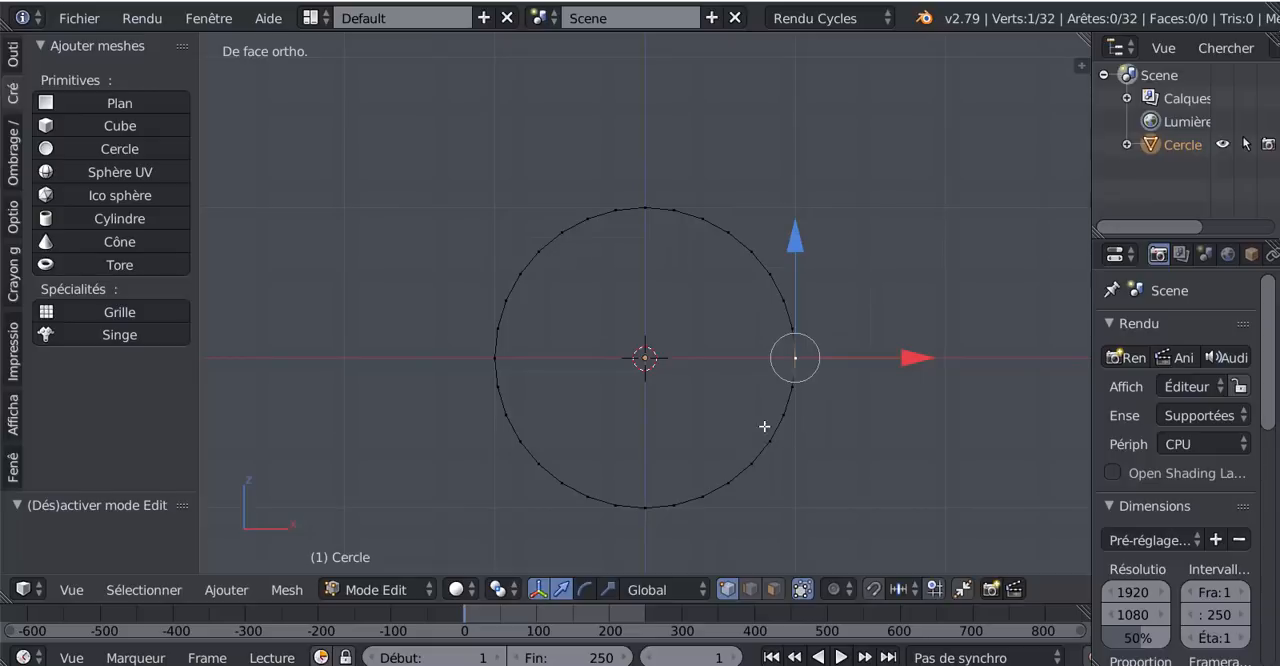
- Set the pivot point to the 3D cursor (Curseur 3D)
{"action": "left_click", "coordinate": [458, 590]}
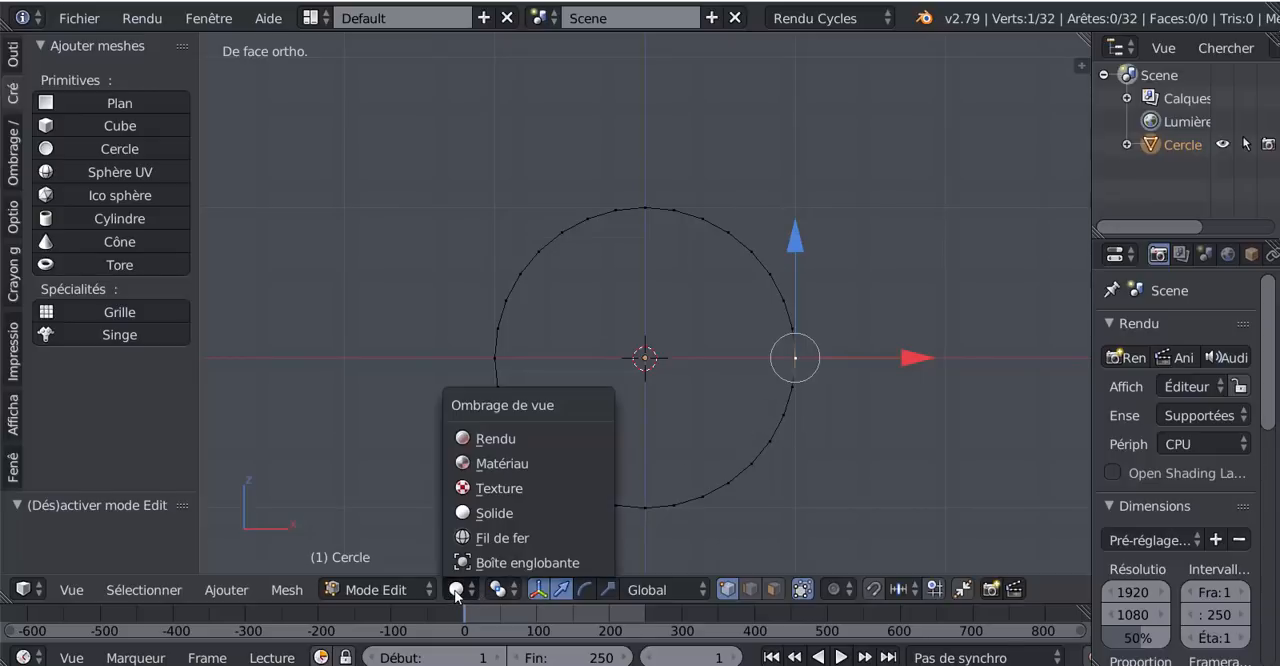
{"action": "left_click", "coordinate": [501, 590]}
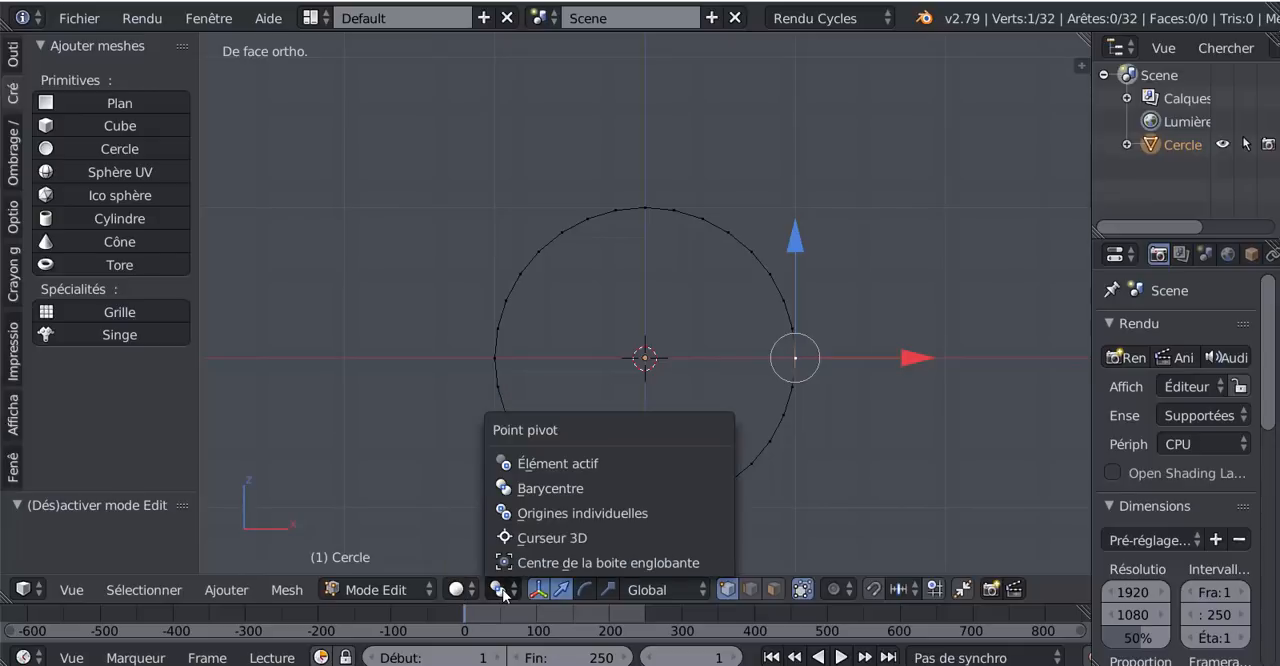
{"action": "left_click", "coordinate": [526, 537]}
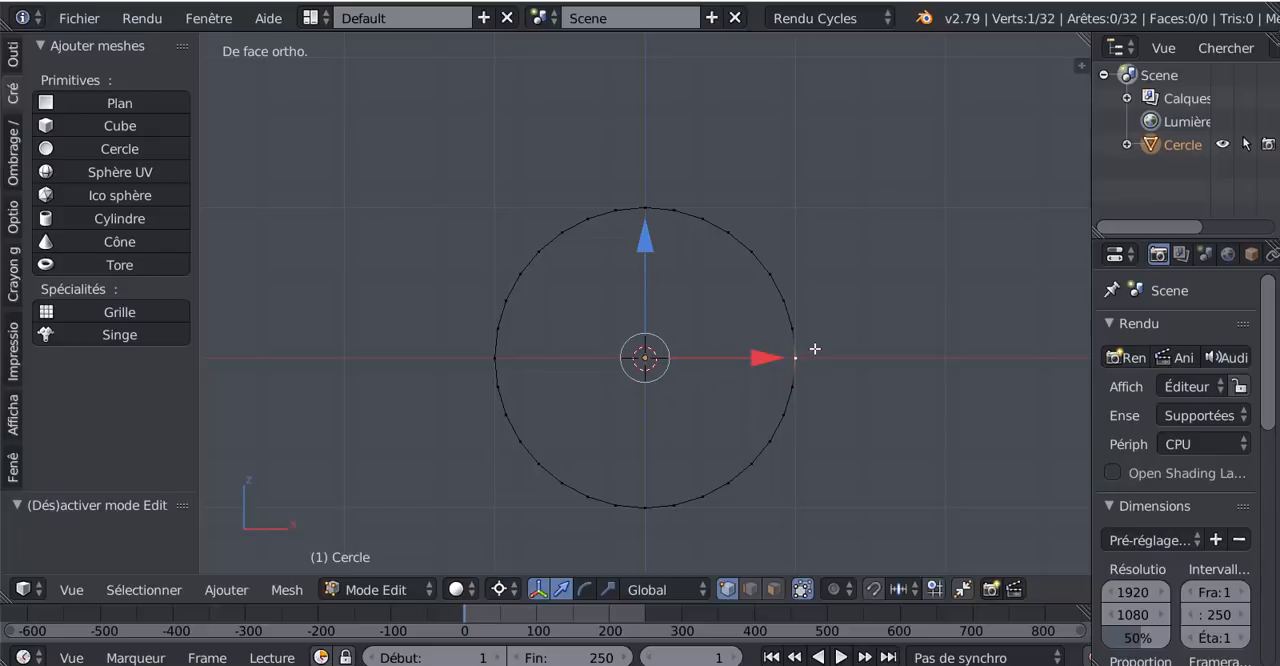
{"action": "key", "text": "e"}
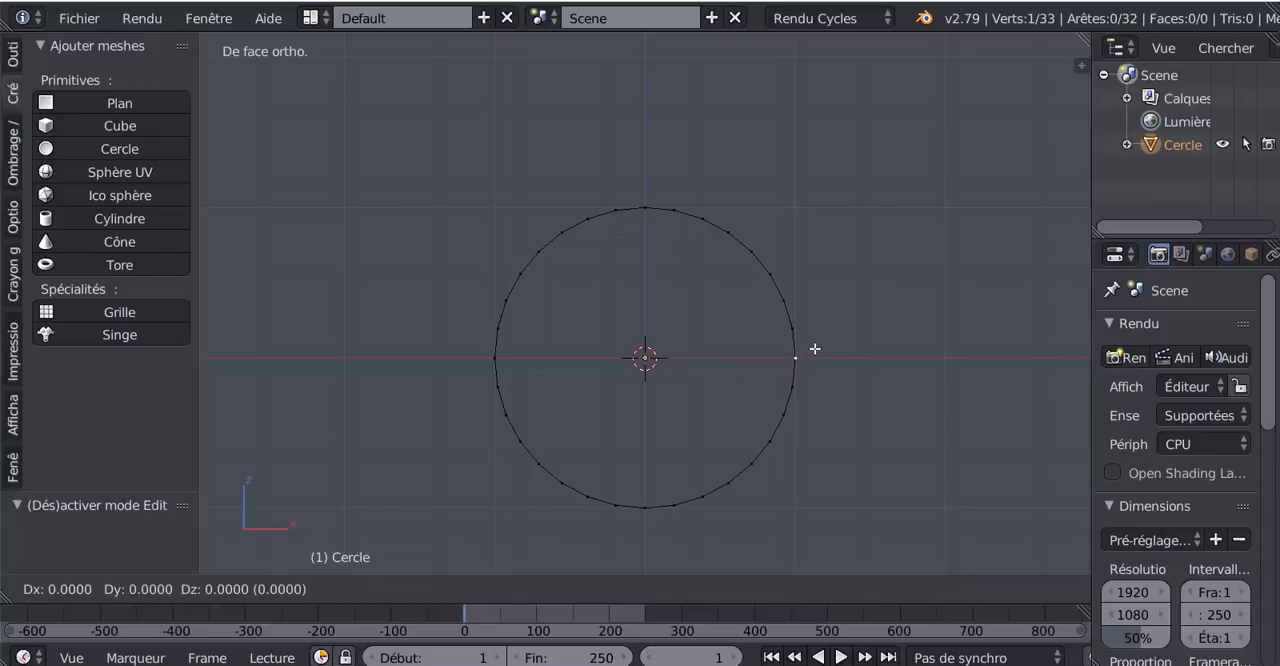
{"action": "right_click", "coordinate": [815, 348]}
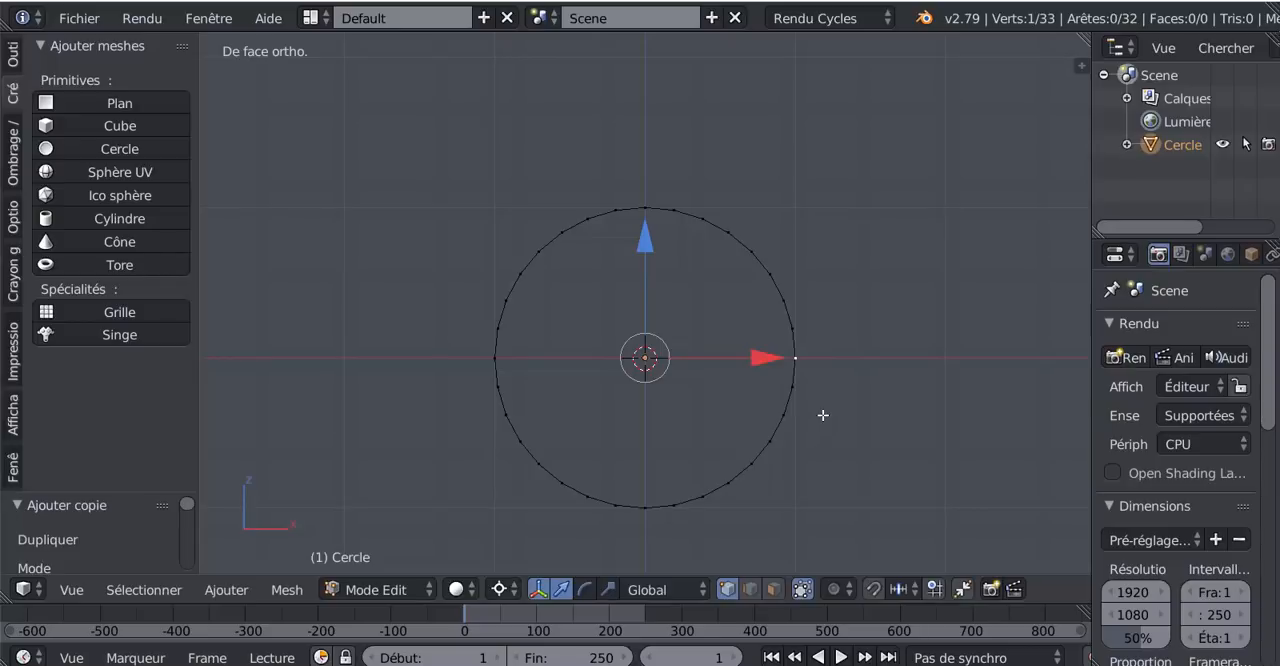
{"action": "key", "text": "shift+s"}
{"action": "key", "text": "ctrl+z"}
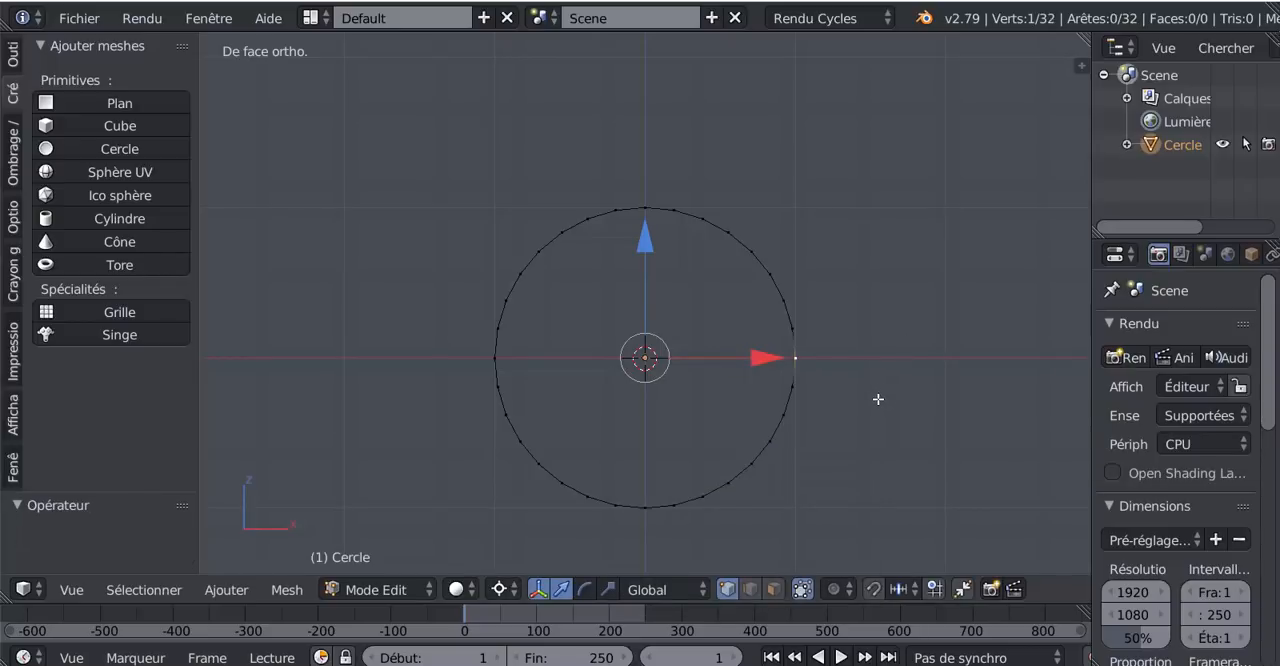
- Snap the 3D cursor to the selected vertex and, in Object Mode, set the circle's origin to the 3D cursor
{"action": "key", "text": "shift+s"}
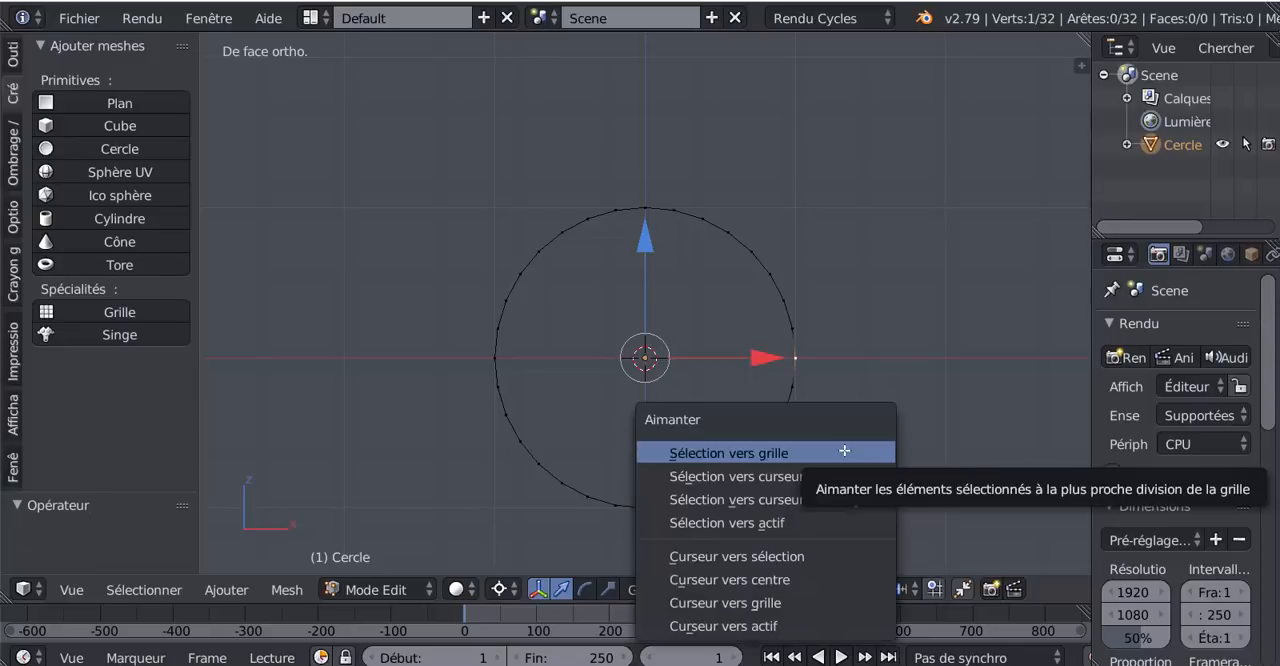
{"action": "left_click", "coordinate": [739, 565]}
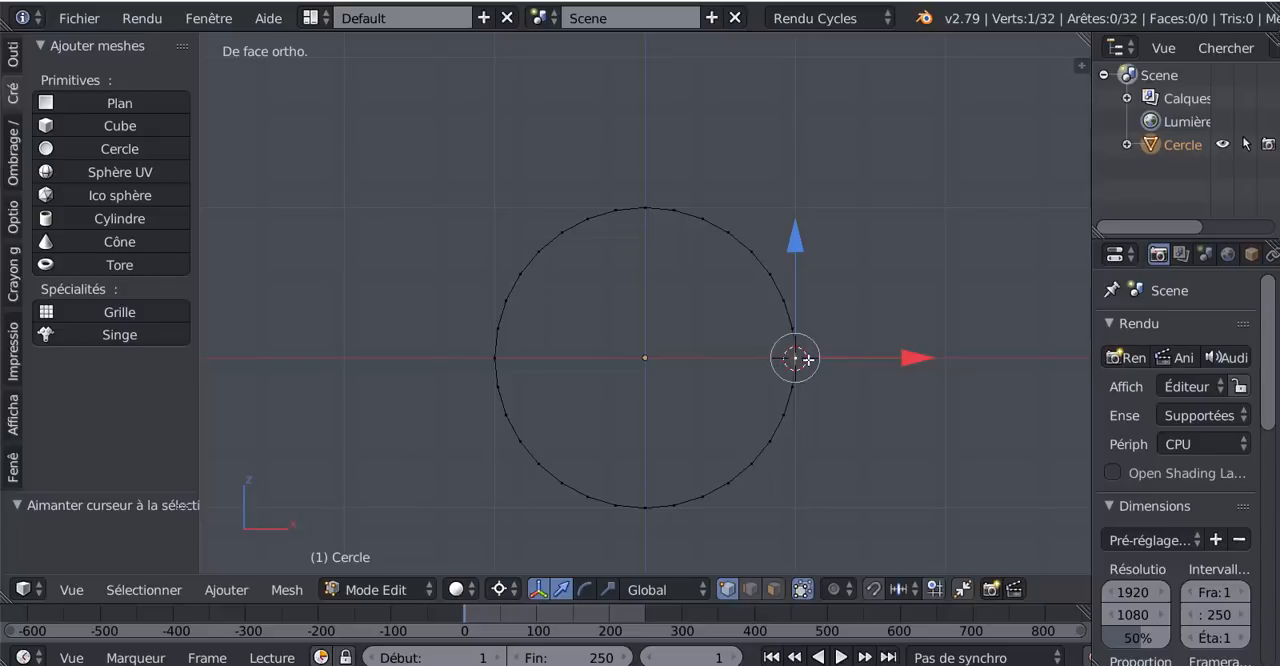
{"action": "key", "text": "Tab"}
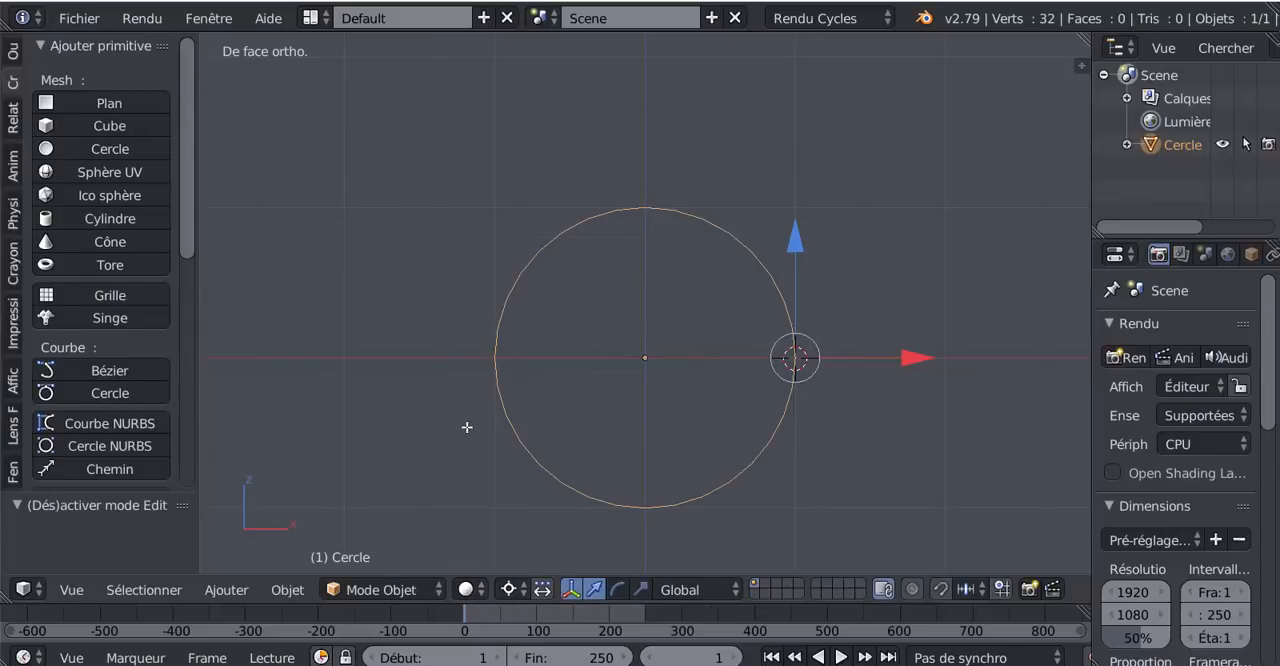
{"action": "left_click", "coordinate": [14, 50]}
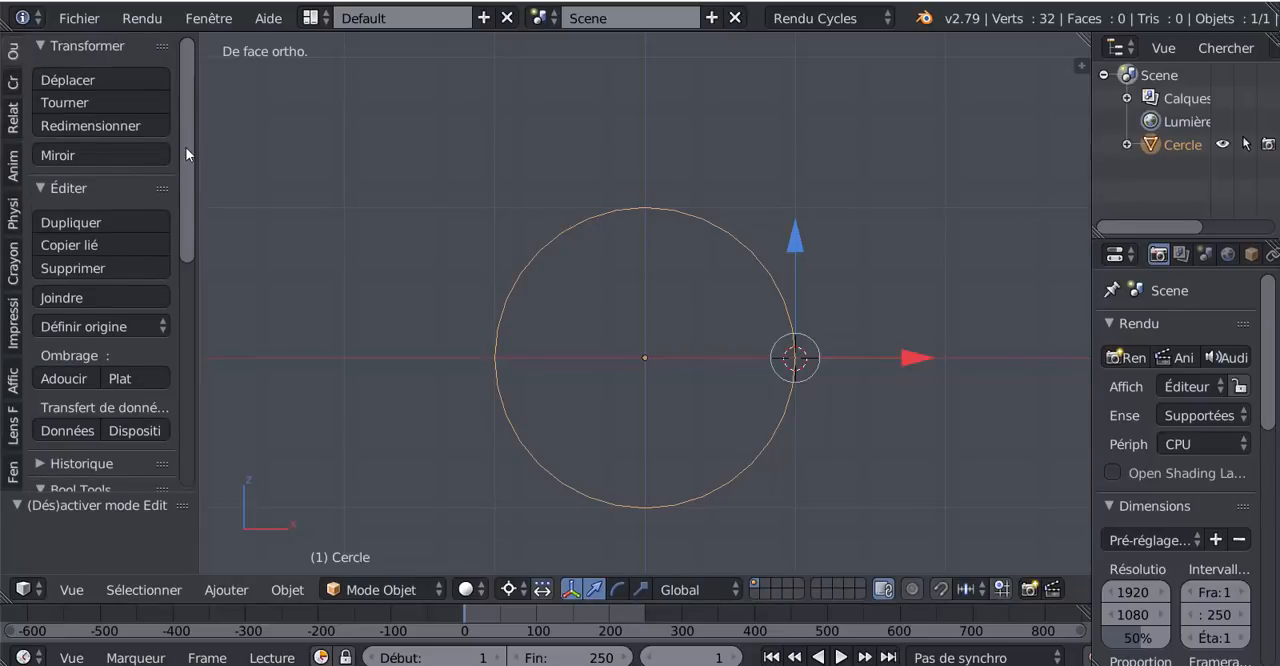
{"action": "left_click_drag", "start_coordinate": [189, 158], "coordinate": [266, 208]}
{"action": "scroll", "coordinate": [189, 209], "scroll_direction": "down", "scroll_amount": 2}
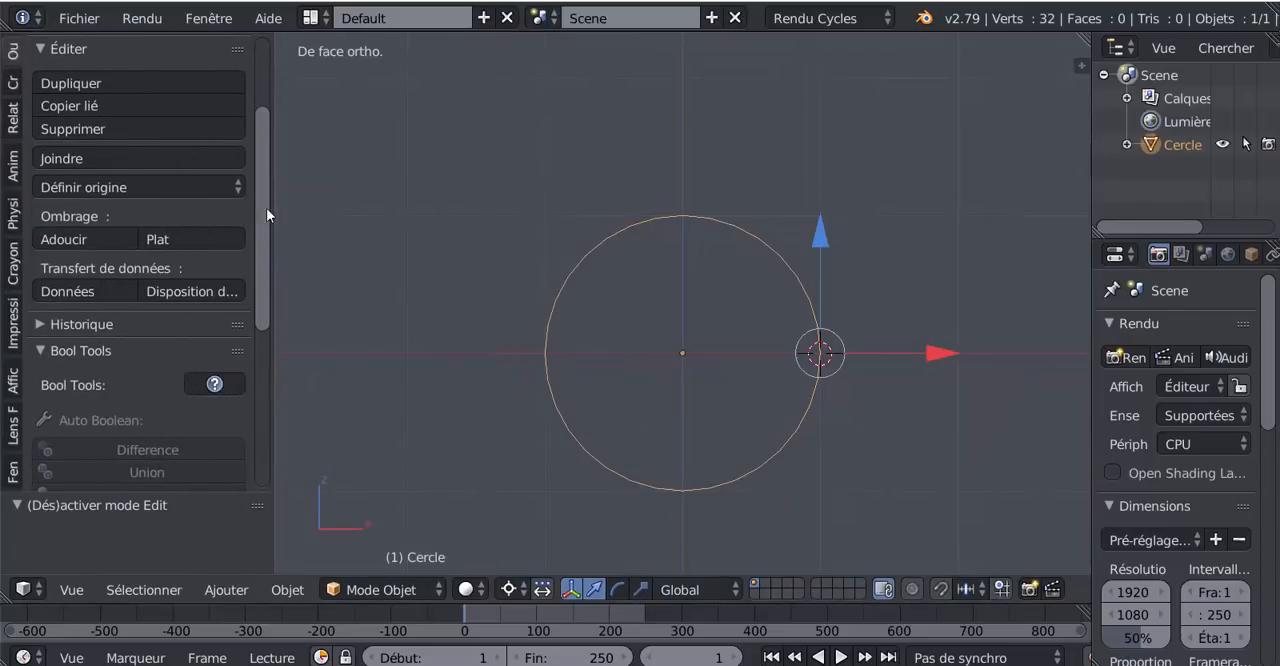
{"action": "left_click", "coordinate": [137, 186]}
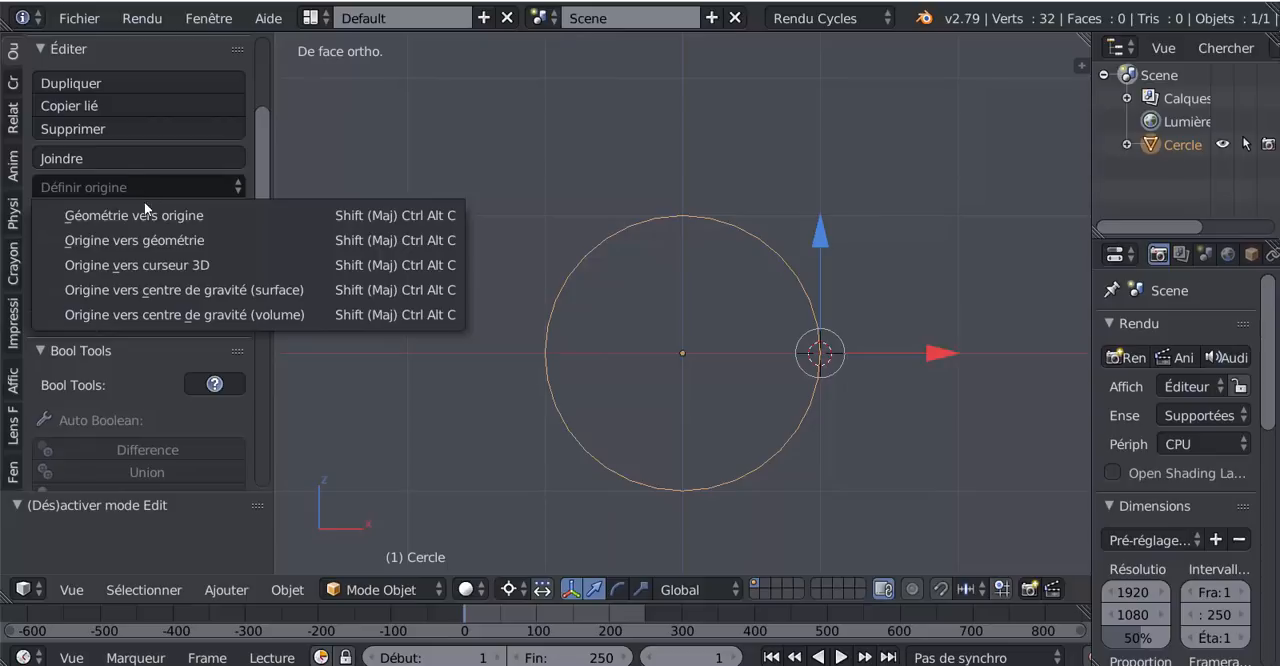
{"action": "left_click", "coordinate": [160, 266]}
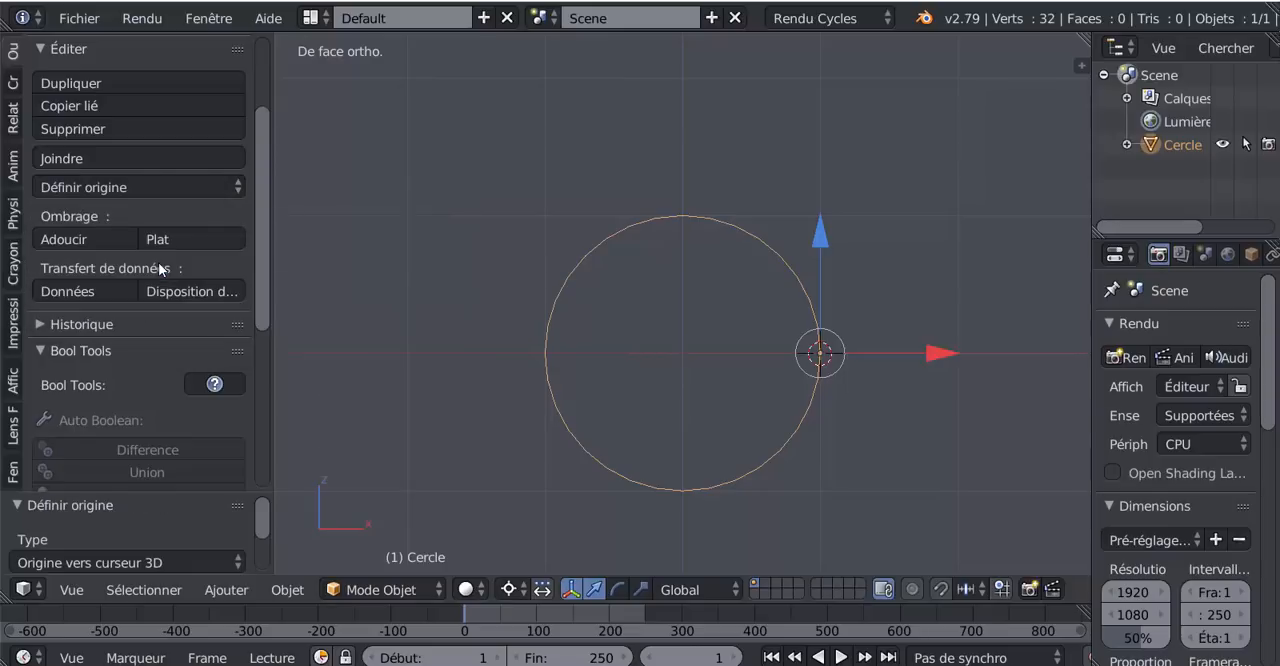
{"action": "scroll", "coordinate": [843, 377], "scroll_direction": "up", "scroll_amount": 2}
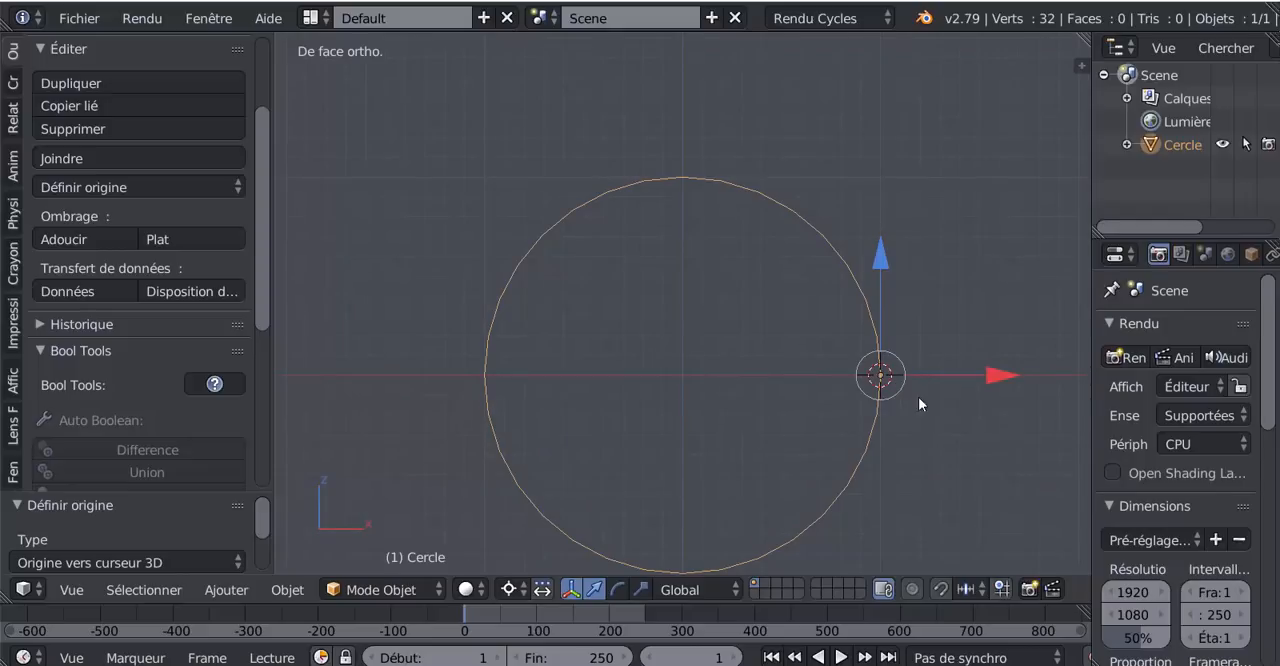
{"action": "scroll", "coordinate": [823, 242], "scroll_direction": "down", "scroll_amount": 2}
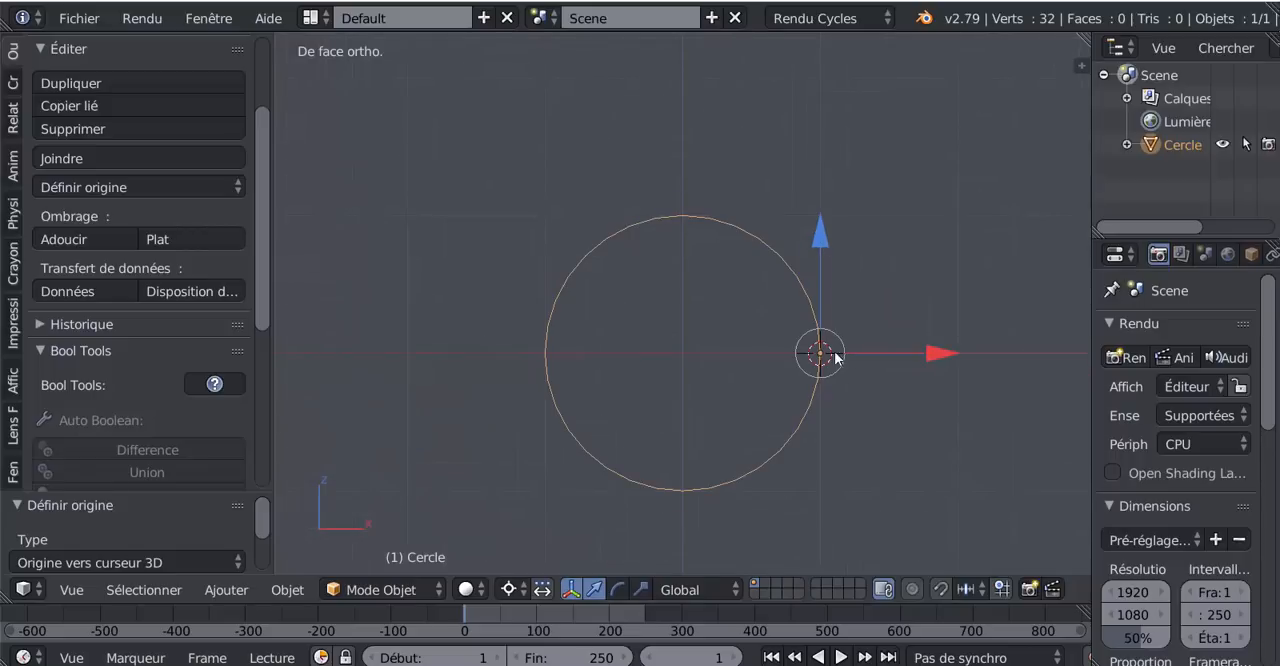
{"action": "key", "text": "r"}
{"action": "key", "text": "z"}
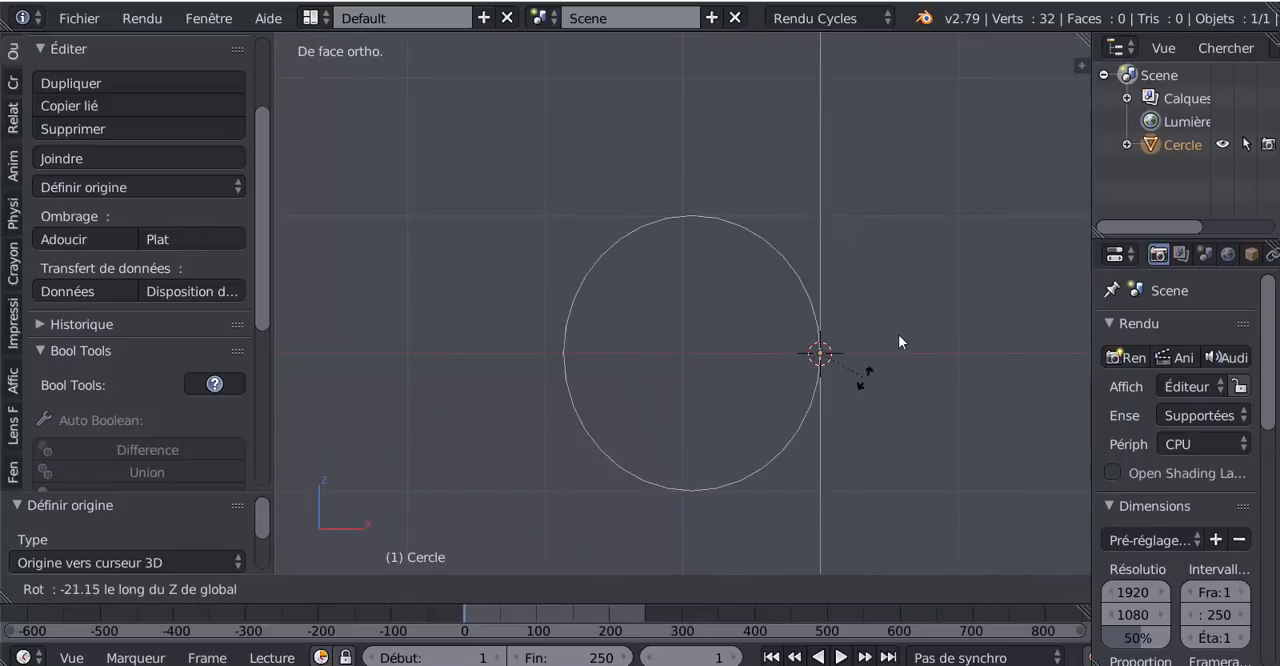
{"action": "right_click", "coordinate": [838, 382]}
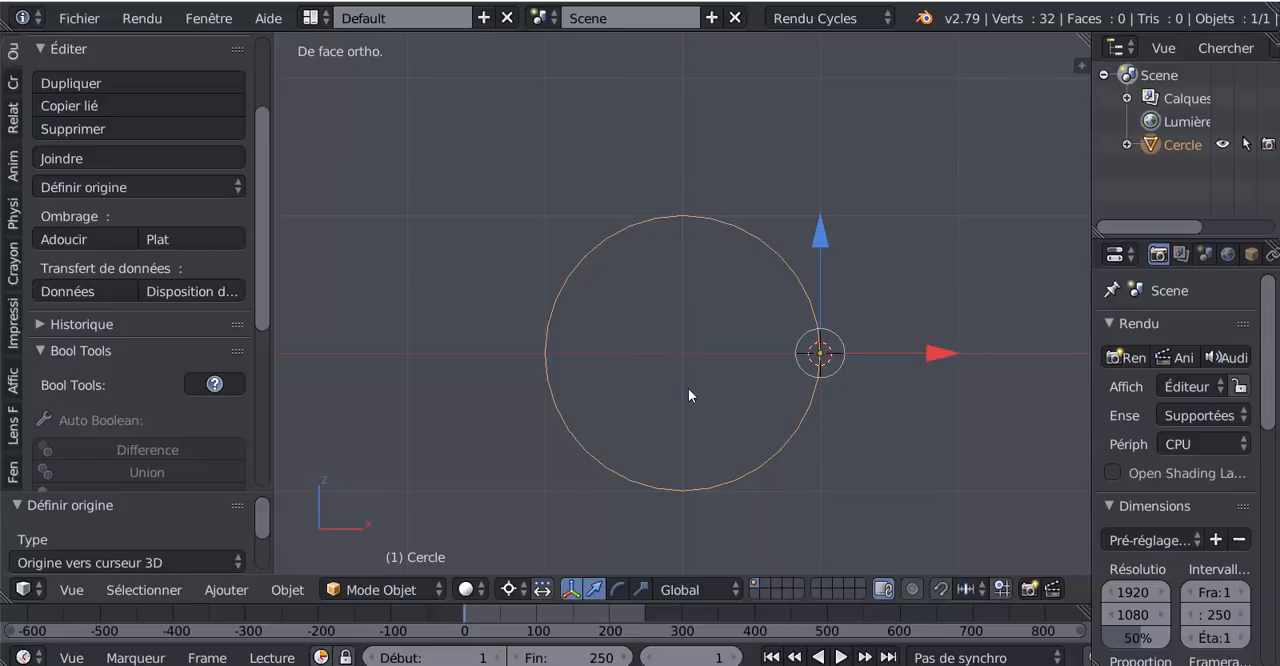
- Snap the 3D cursor to the scene centre and move the circle to it with Sélection vers curseur (décalage)
{"action": "key", "text": "shift+s"}
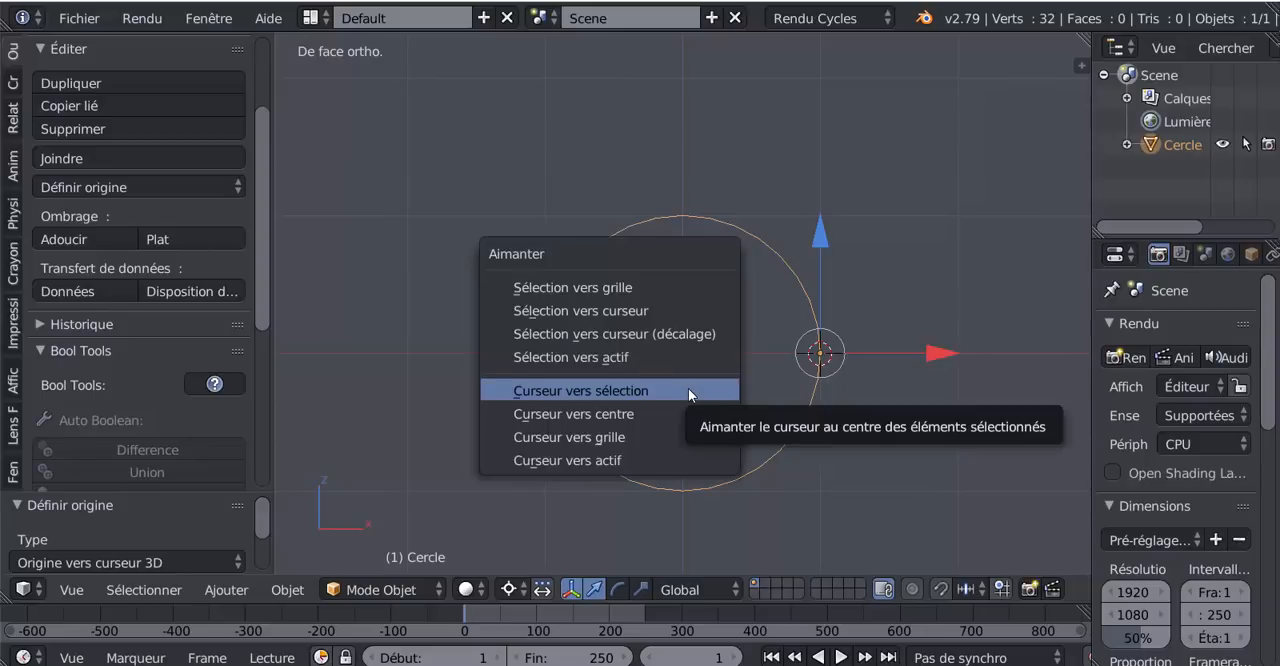
{"action": "left_click", "coordinate": [578, 413]}
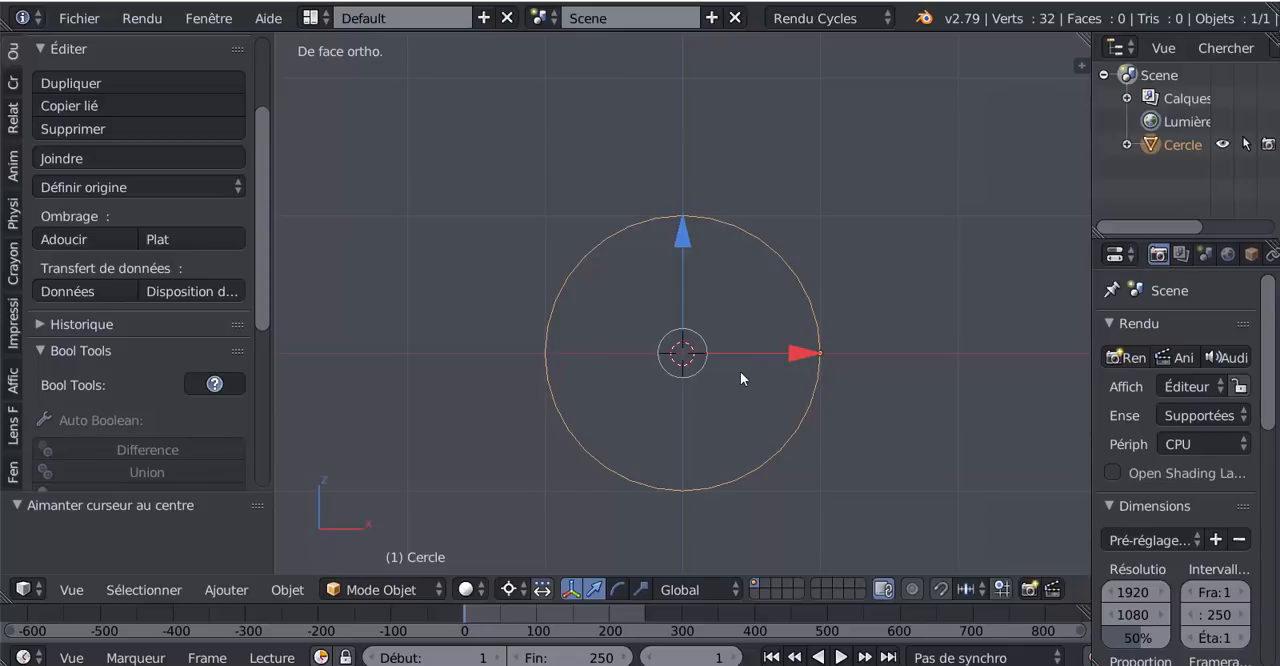
{"action": "key", "text": "shift+s"}
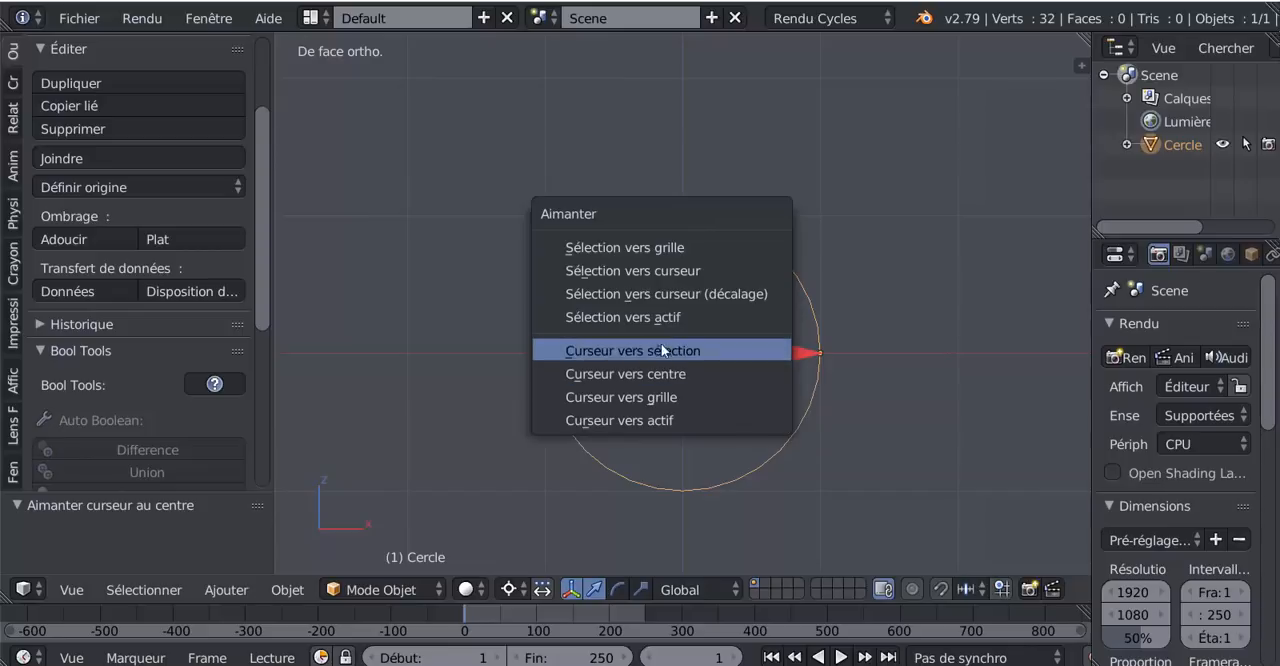
{"action": "left_click", "coordinate": [632, 295]}
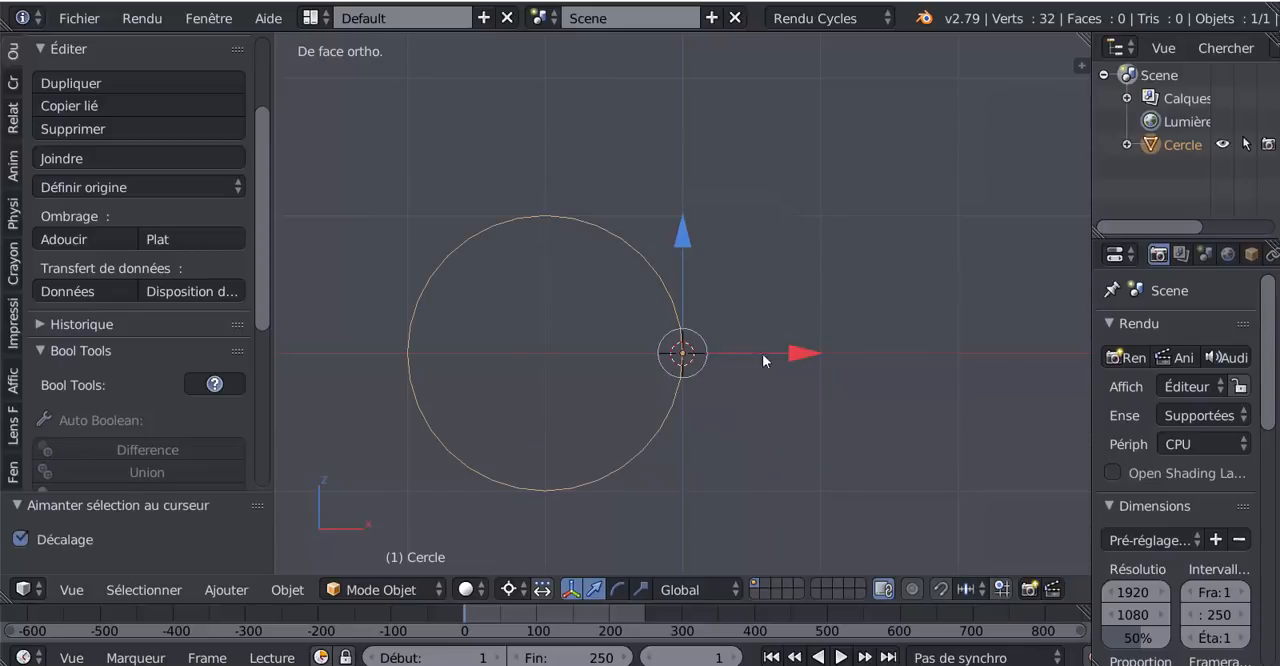
{"action": "key", "text": "r"}
{"action": "key", "text": "z"}
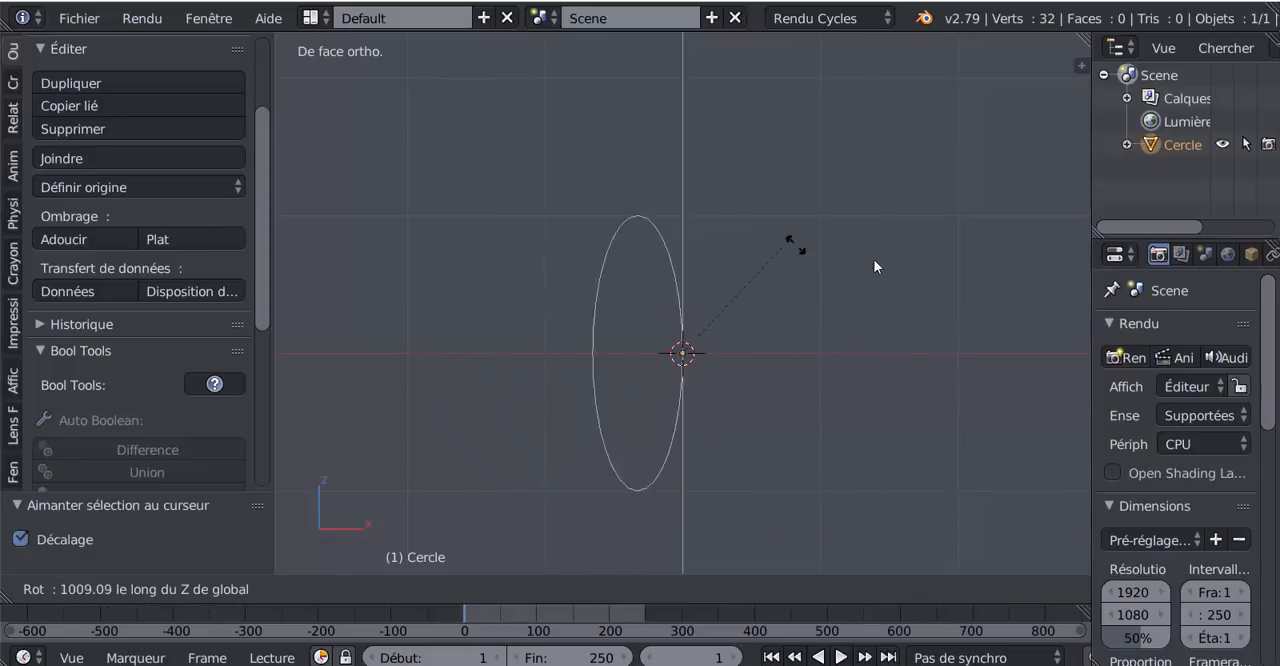
{"action": "left_click", "coordinate": [576, 431]}
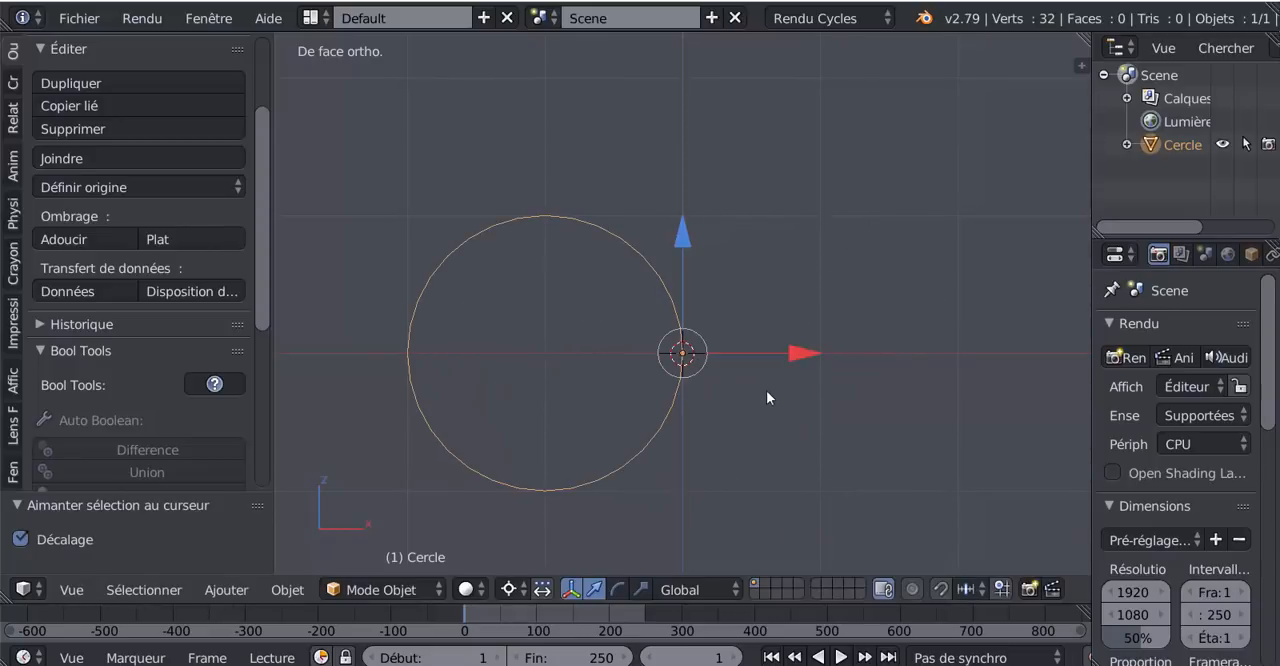
- In Edit Mode from the top view, select all of the circle's vertices
{"action": "middle_click_drag", "start_coordinate": [767, 397], "coordinate": [773, 444]}
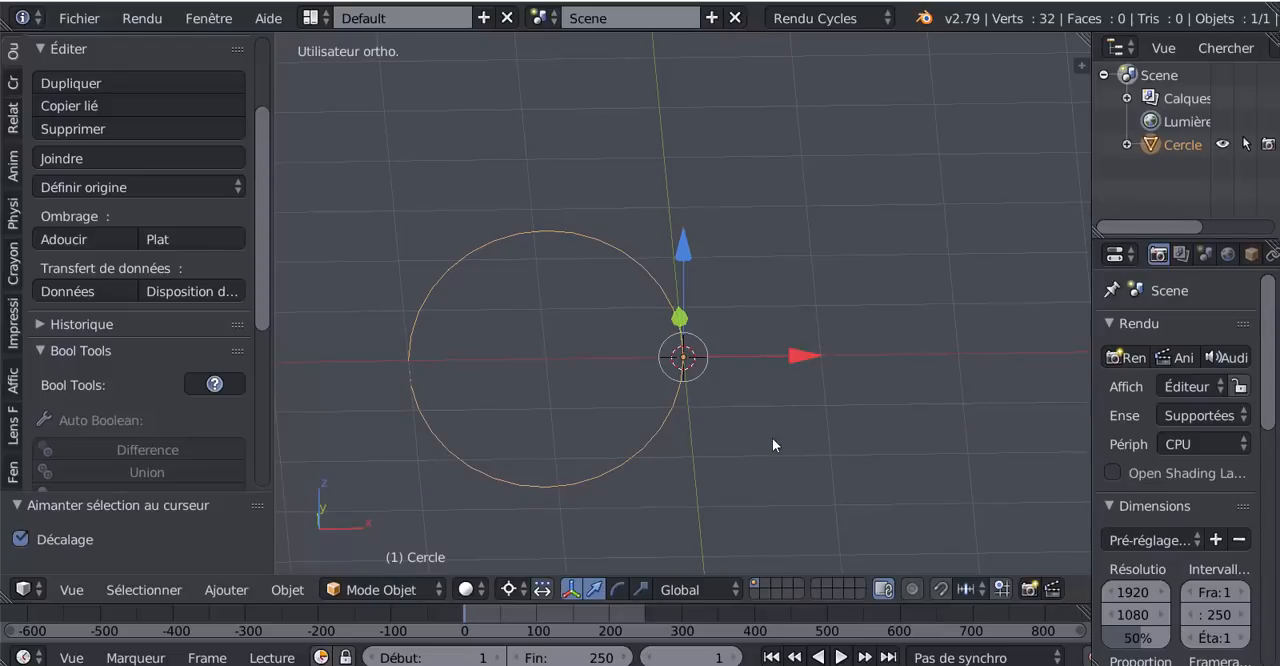
{"action": "key", "text": "KP_7"}
{"action": "key", "text": "Tab"}
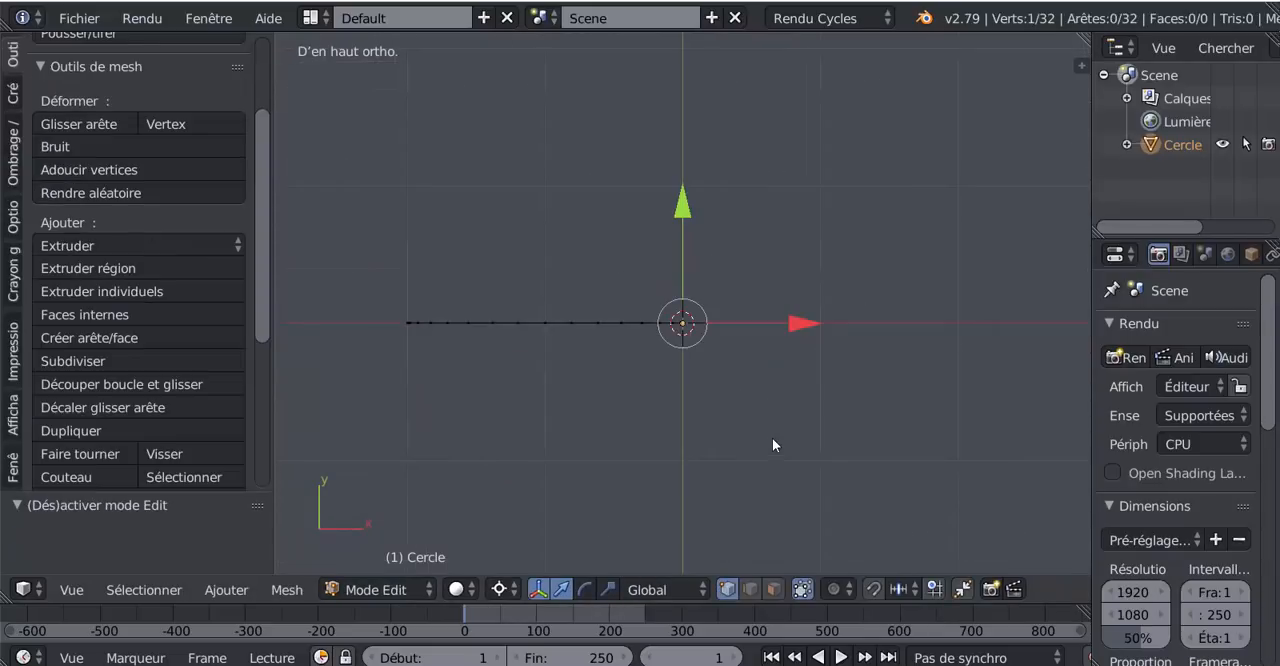
{"action": "key", "text": "a"}
{"action": "key", "text": "a"}
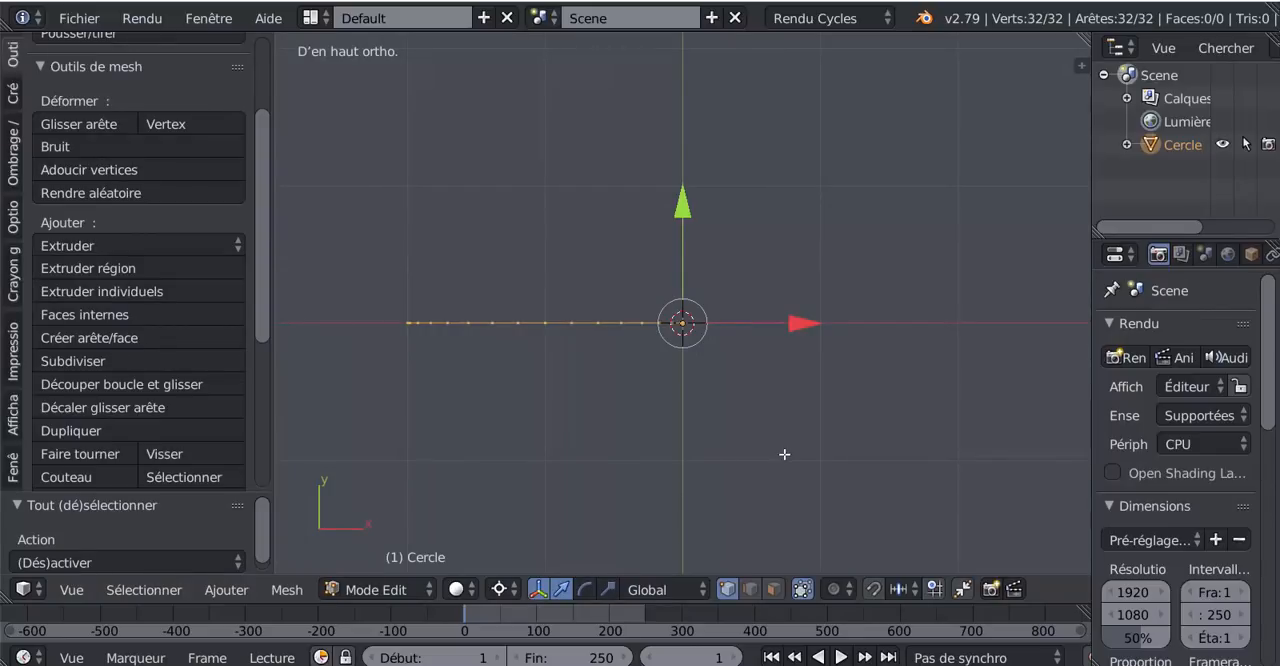
{"action": "middle_click_drag", "start_coordinate": [788, 457], "coordinate": [749, 471], "text": "shift"}
{"action": "scroll", "coordinate": [749, 471], "scroll_direction": "down", "scroll_amount": 1}
{"action": "scroll", "coordinate": [749, 471], "scroll_direction": "down", "scroll_amount": 2}
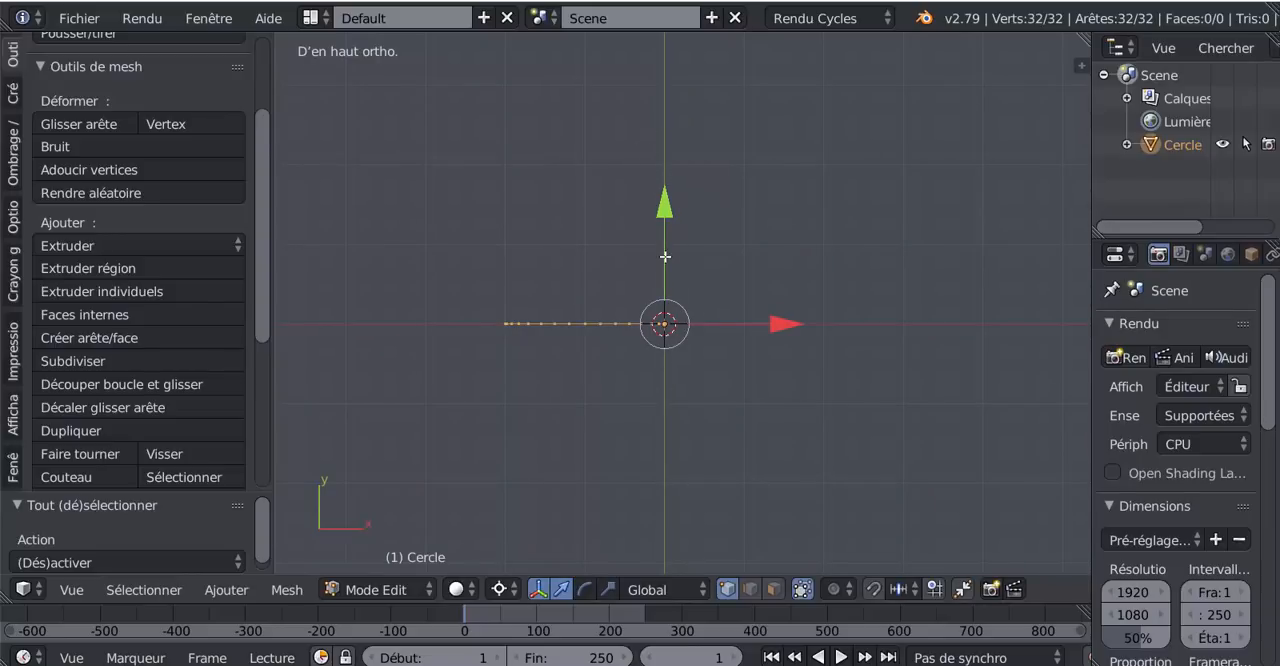
{"action": "scroll", "coordinate": [662, 284], "scroll_direction": "up", "scroll_amount": 2}
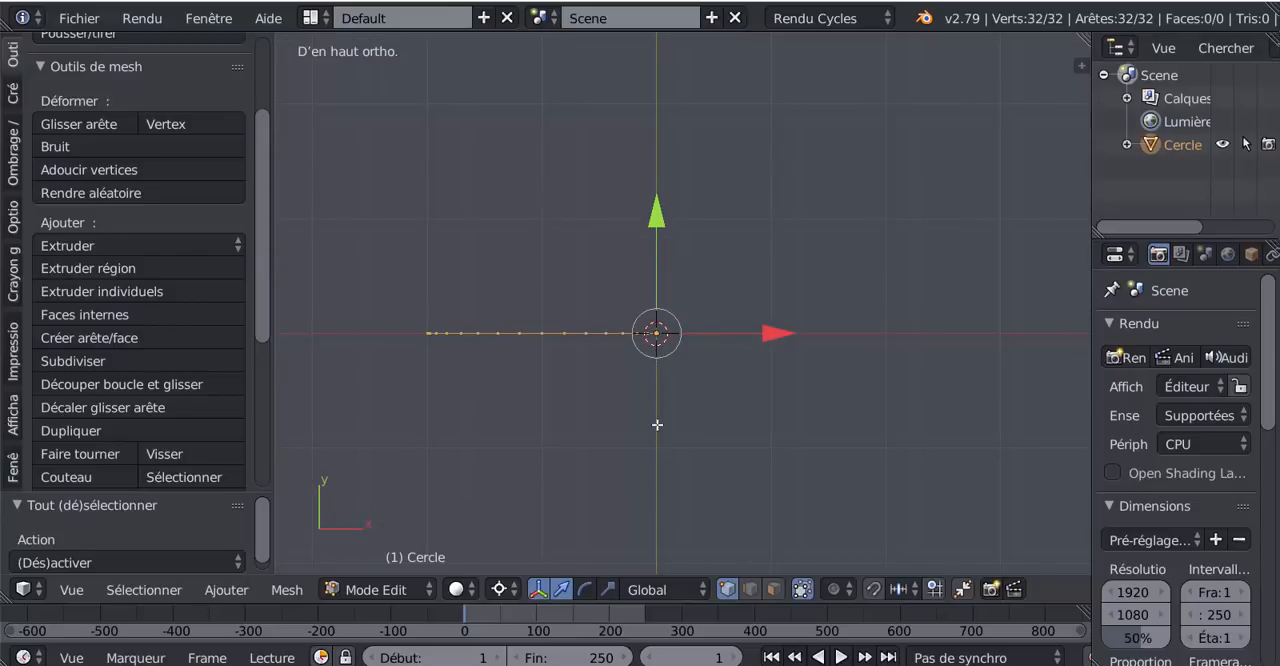
- Duplicate the circle's vertices in place and rotate the copy 90° clockwise around the 3D cursor
{"action": "key", "text": "shift+d"}
{"action": "key", "text": "r"}
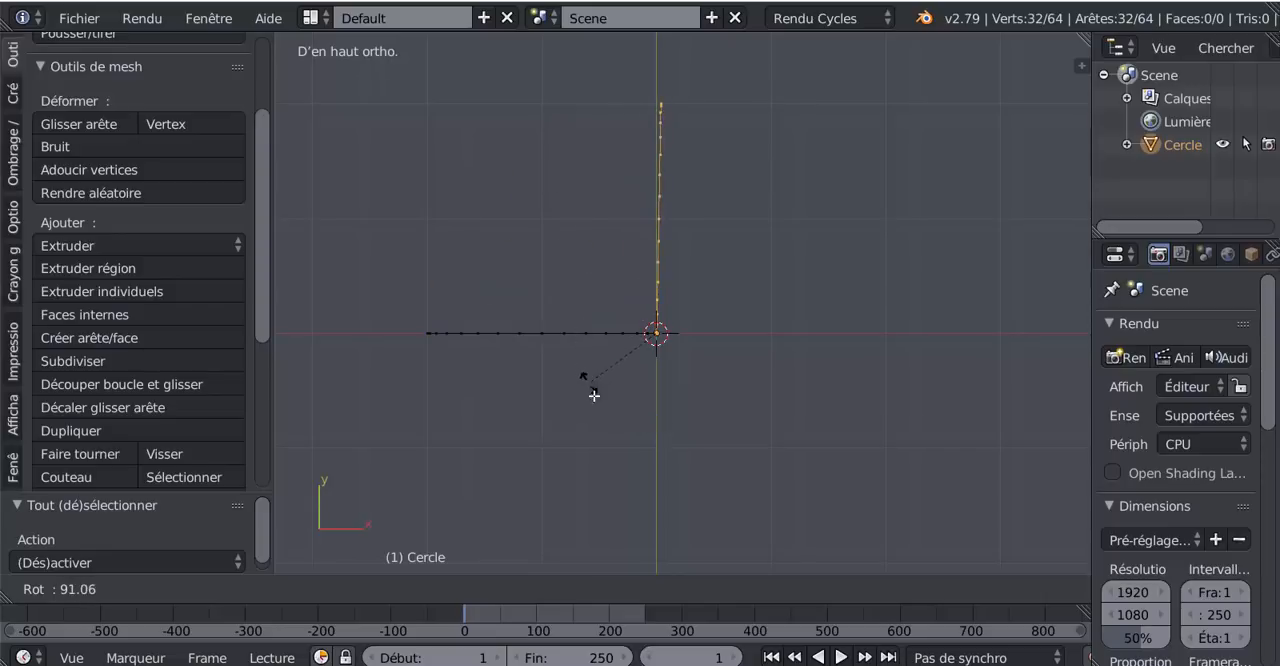
{"action": "left_click", "coordinate": [626, 430]}
{"action": "middle_click_drag", "start_coordinate": [756, 438], "coordinate": [756, 311]}
{"action": "middle_click_drag", "start_coordinate": [664, 428], "coordinate": [616, 424]}
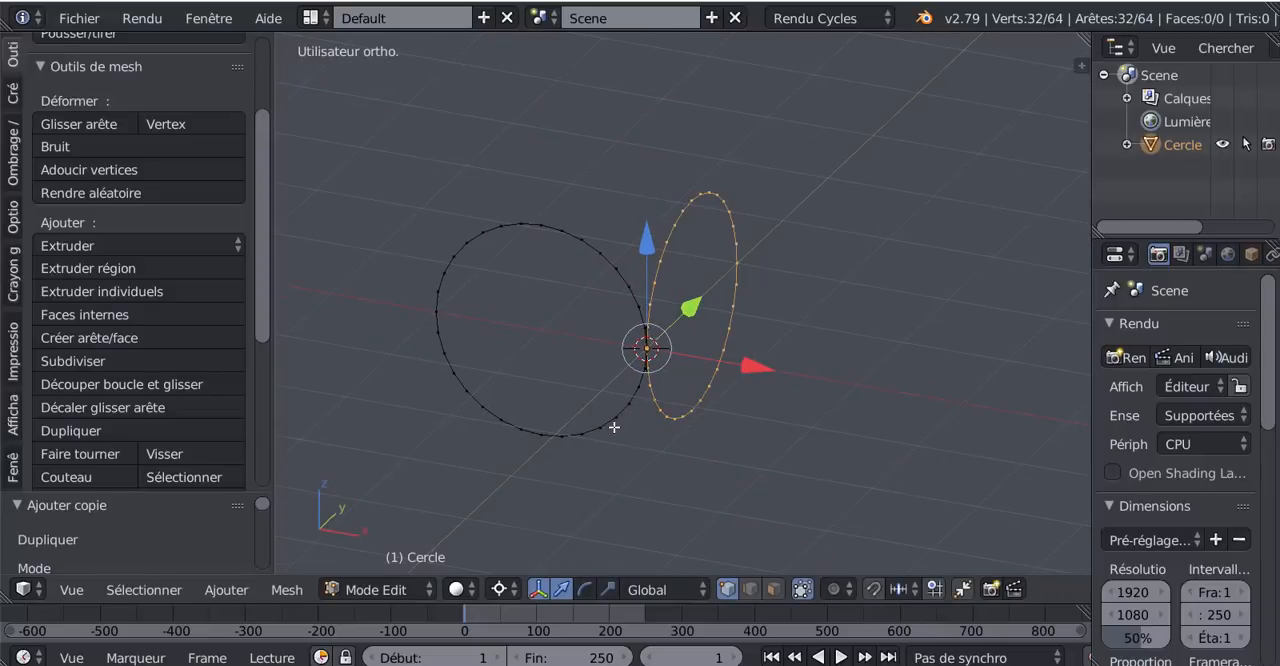
- From the top view, add two more circle copies, each rotated a further 90° clockwise, to complete a four-circle cross, and return to Object Mode
{"action": "key", "text": "KP_7"}
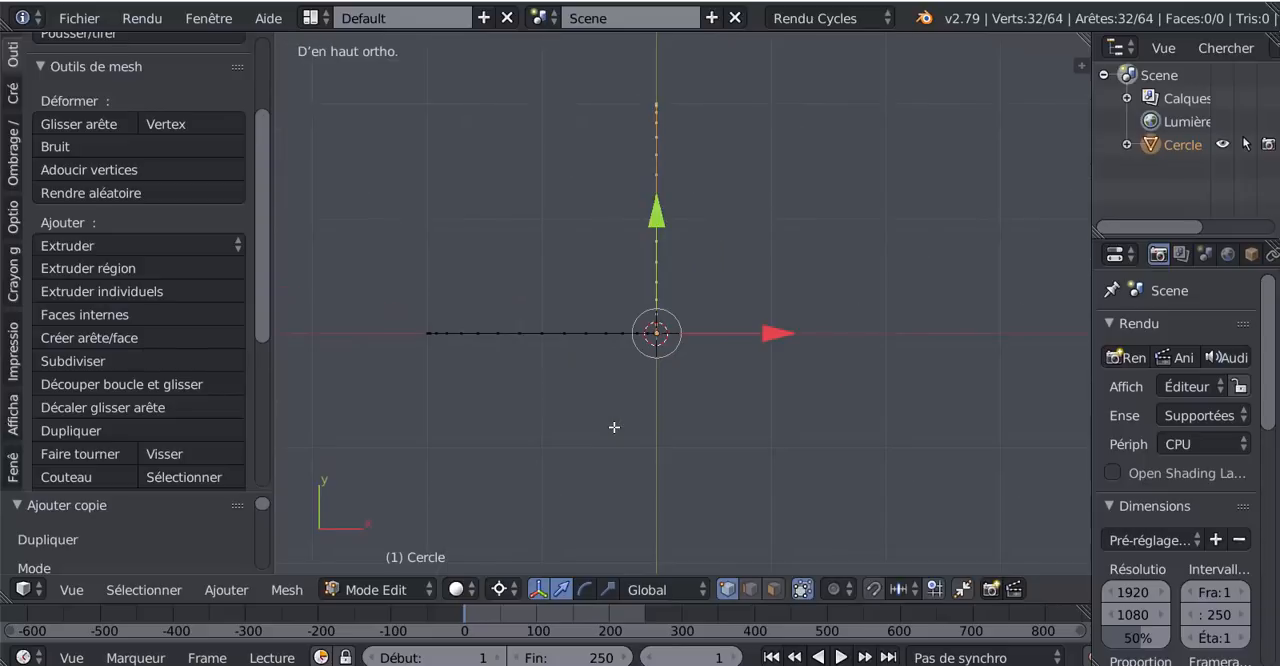
{"action": "key", "text": "shift+d"}
{"action": "key", "text": "r"}
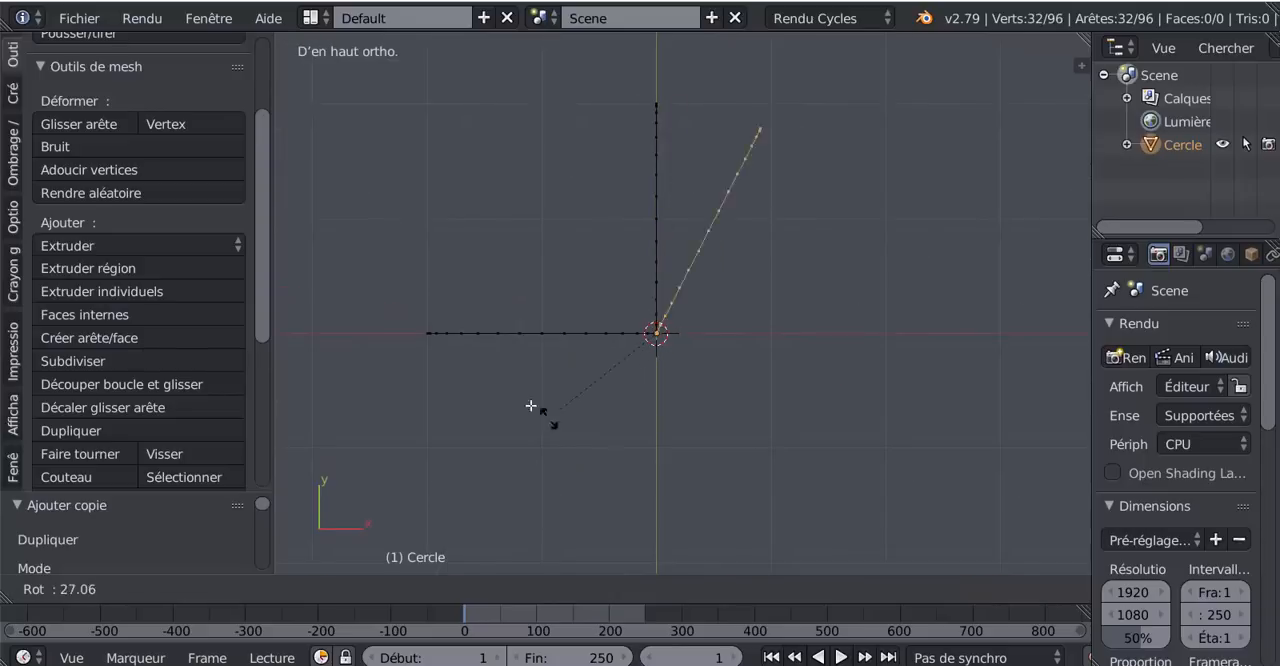
{"action": "left_click", "coordinate": [514, 268]}
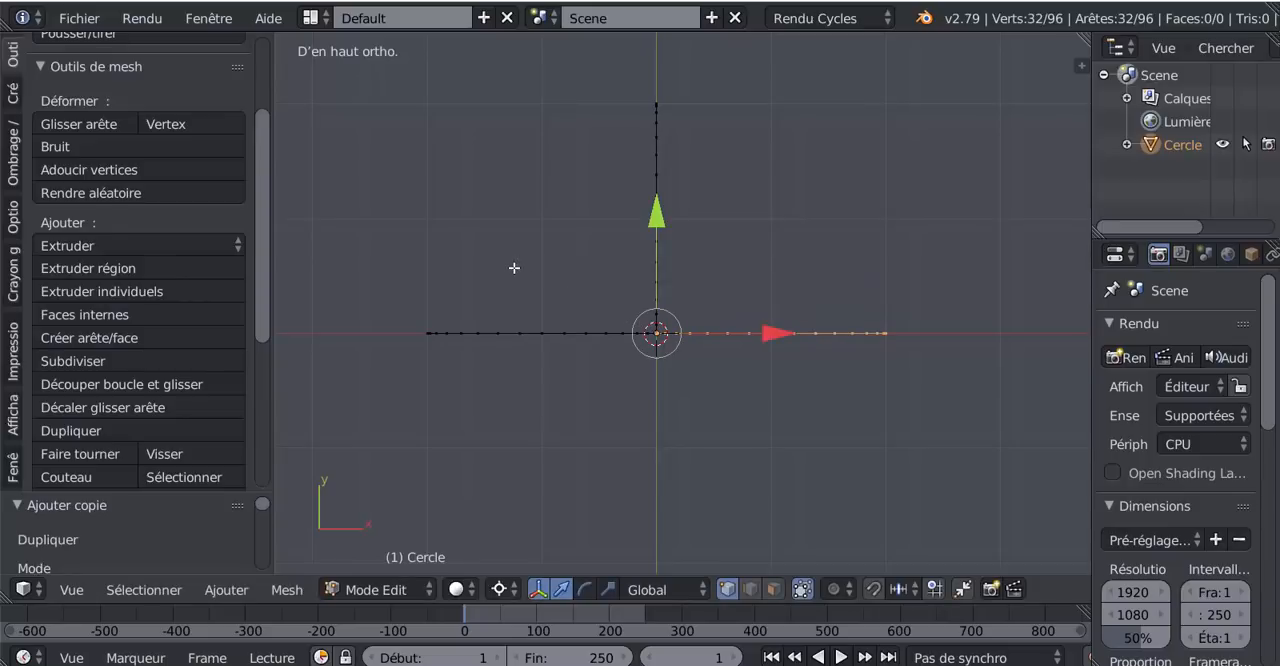
{"action": "key", "text": "shift+d"}
{"action": "key", "text": "r"}
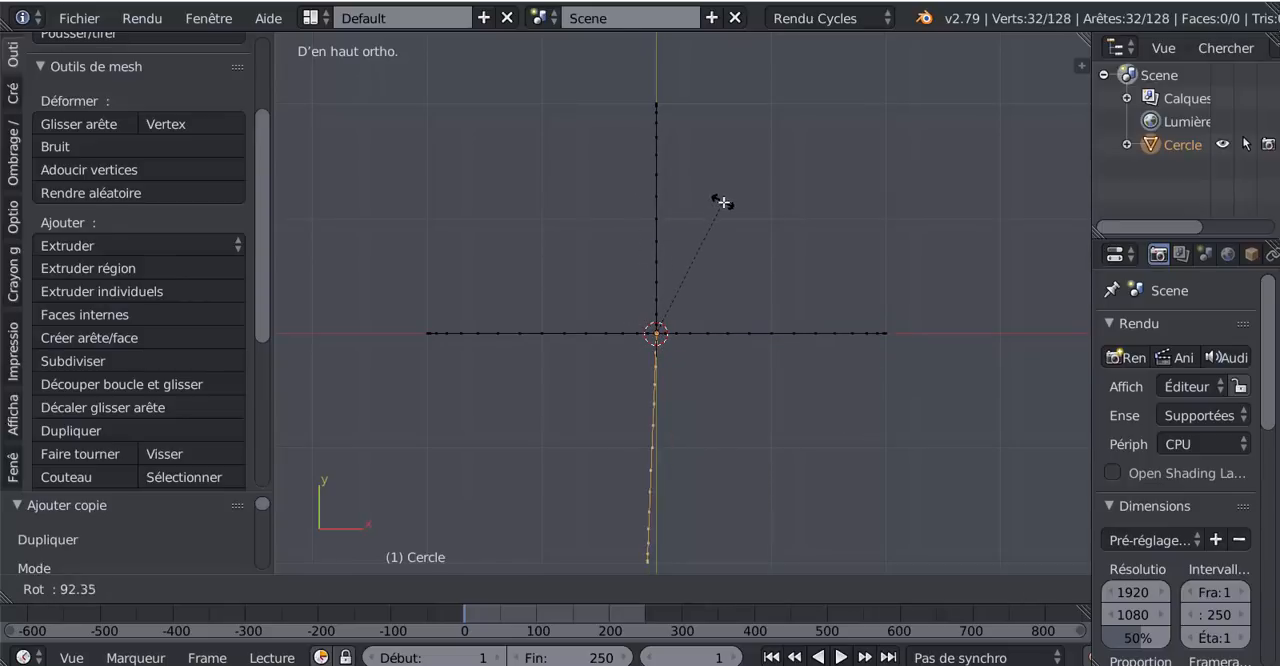
{"action": "left_click", "coordinate": [721, 192]}
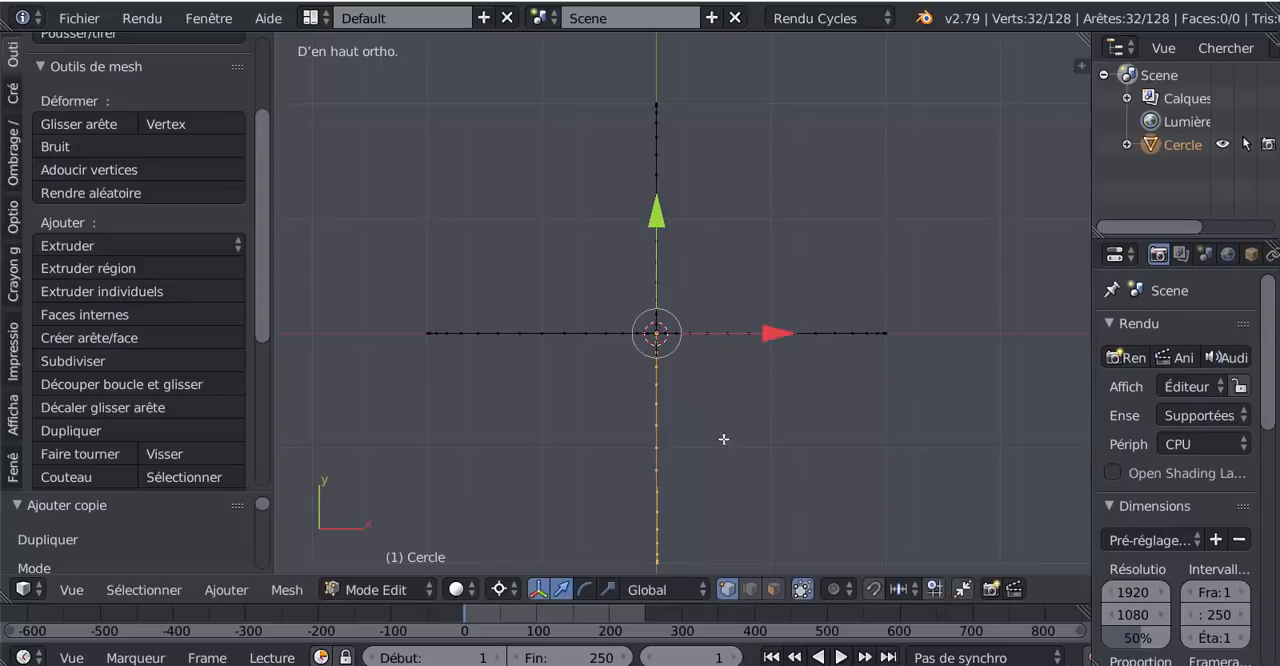
{"action": "middle_click_drag", "start_coordinate": [724, 439], "coordinate": [777, 374]}
{"action": "middle_click_drag", "start_coordinate": [706, 417], "coordinate": [683, 443]}
{"action": "middle_click_drag", "start_coordinate": [667, 451], "coordinate": [600, 492]}
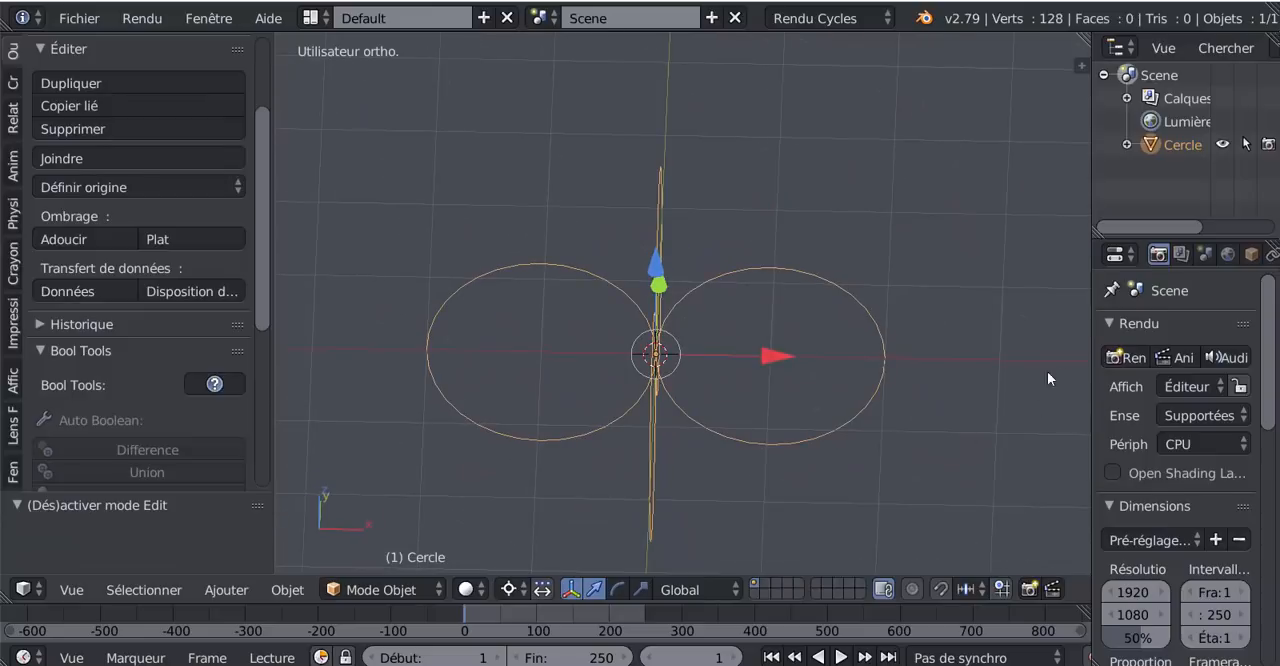
- Widen the properties area and add a Visser (Screw) modifier to the four-circle object
{"action": "left_click_drag", "start_coordinate": [1092, 322], "coordinate": [952, 322]}
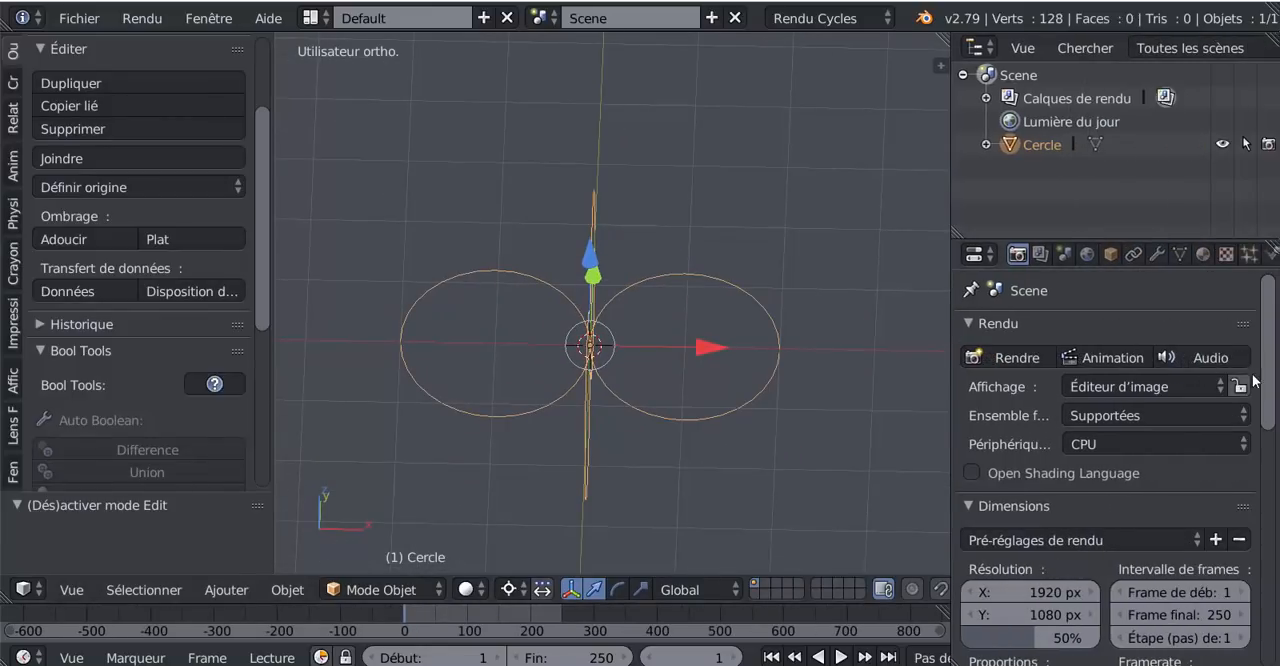
{"action": "left_click", "coordinate": [1158, 253]}
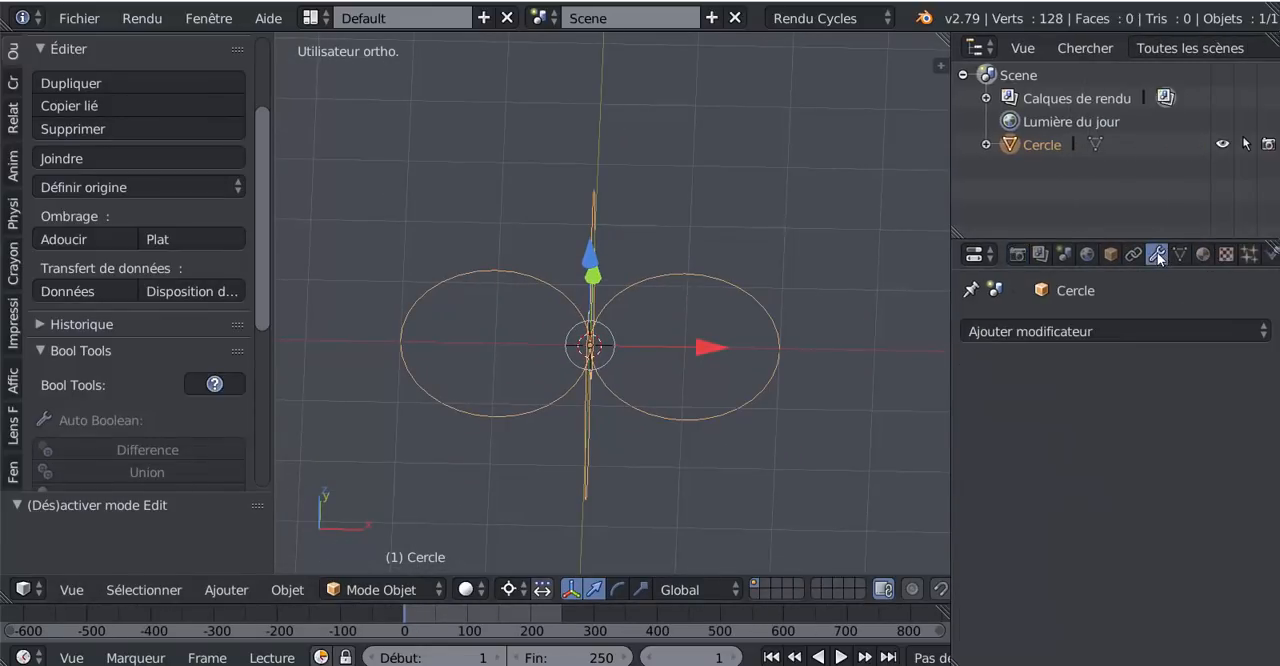
{"action": "left_click", "coordinate": [1119, 332]}
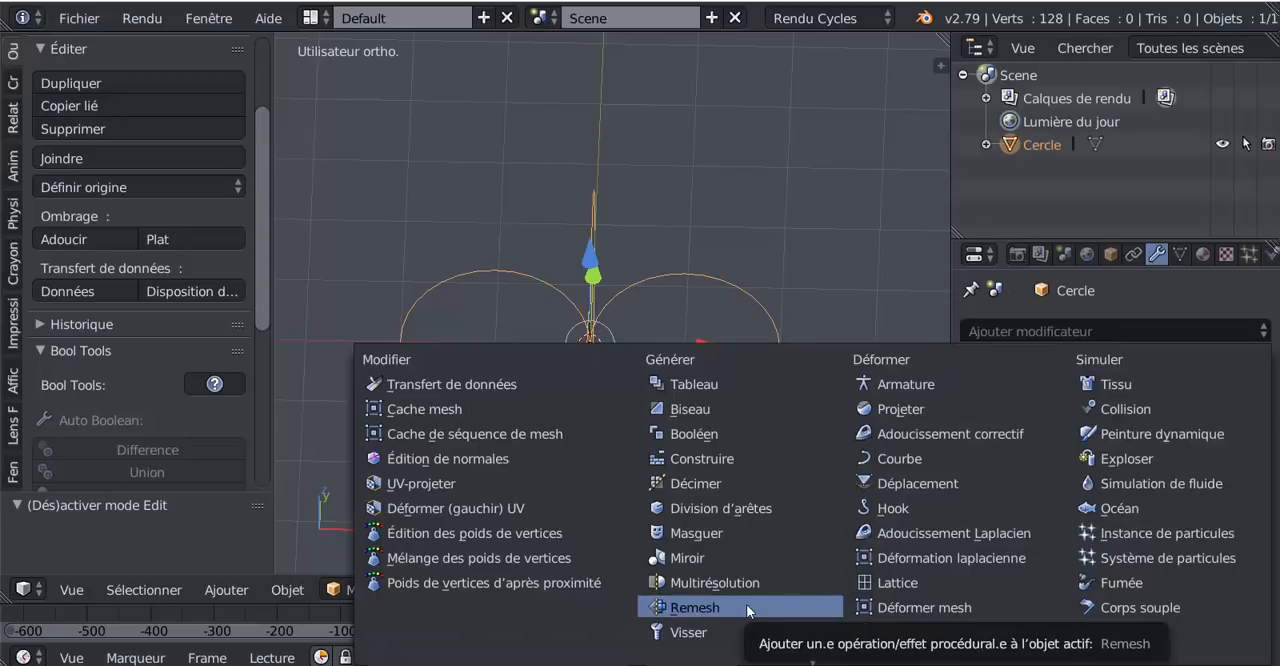
{"action": "left_click", "coordinate": [689, 633]}
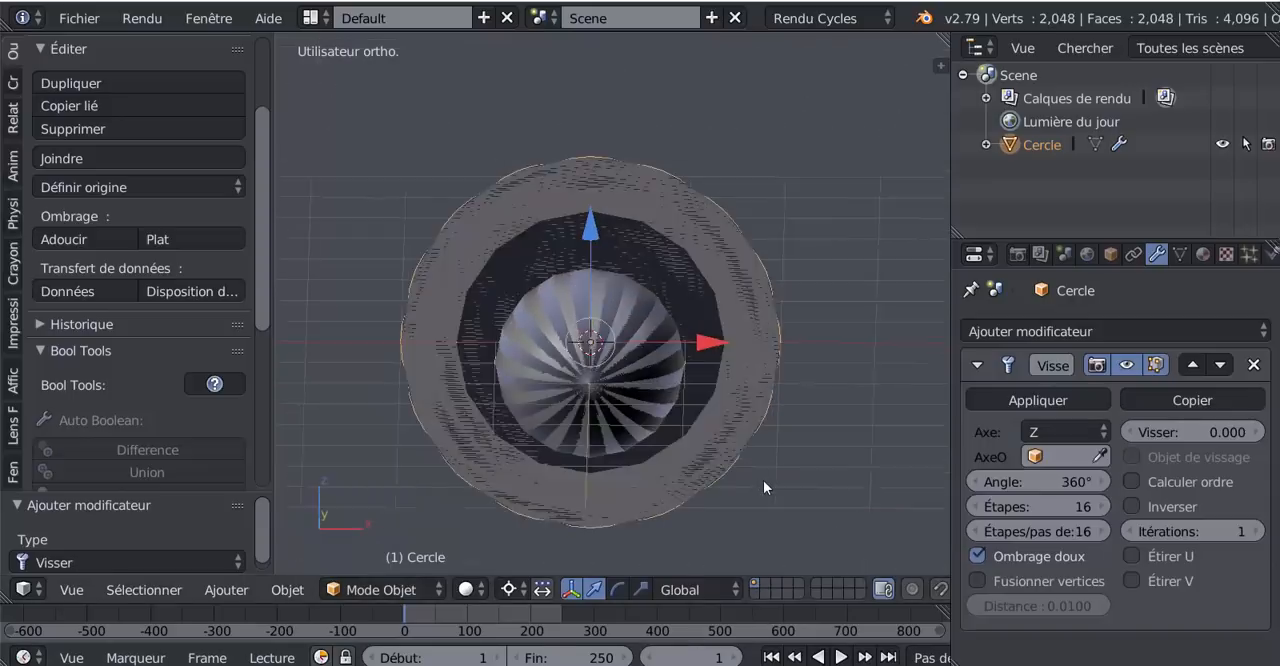
{"action": "middle_click_drag", "start_coordinate": [763, 480], "coordinate": [709, 492]}
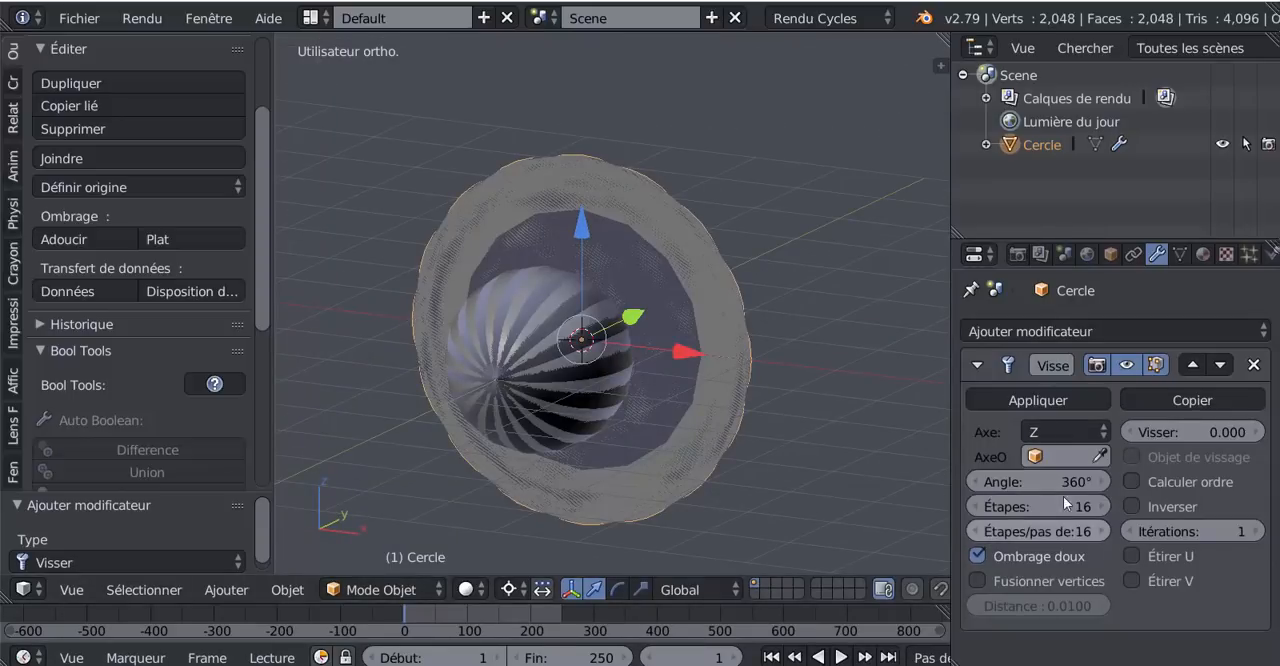
- Set the Visser modifier's axis to Y and enable Calculer ordre
{"action": "left_click", "coordinate": [1056, 432]}
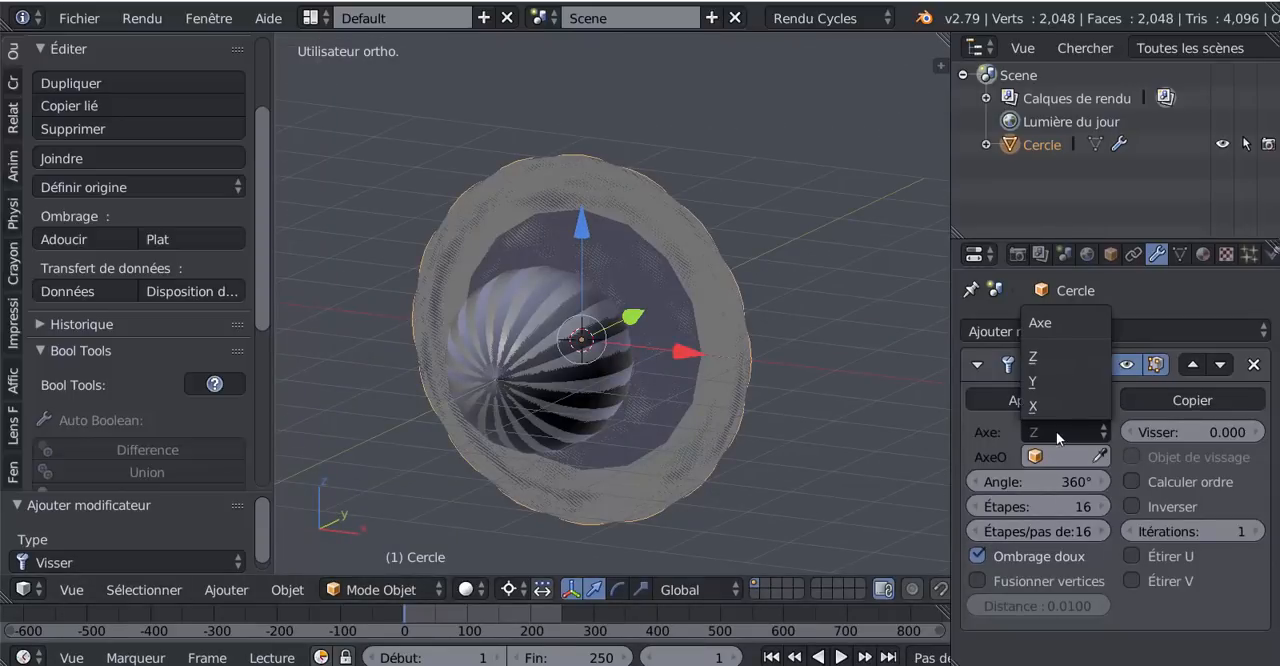
{"action": "left_click", "coordinate": [1046, 381]}
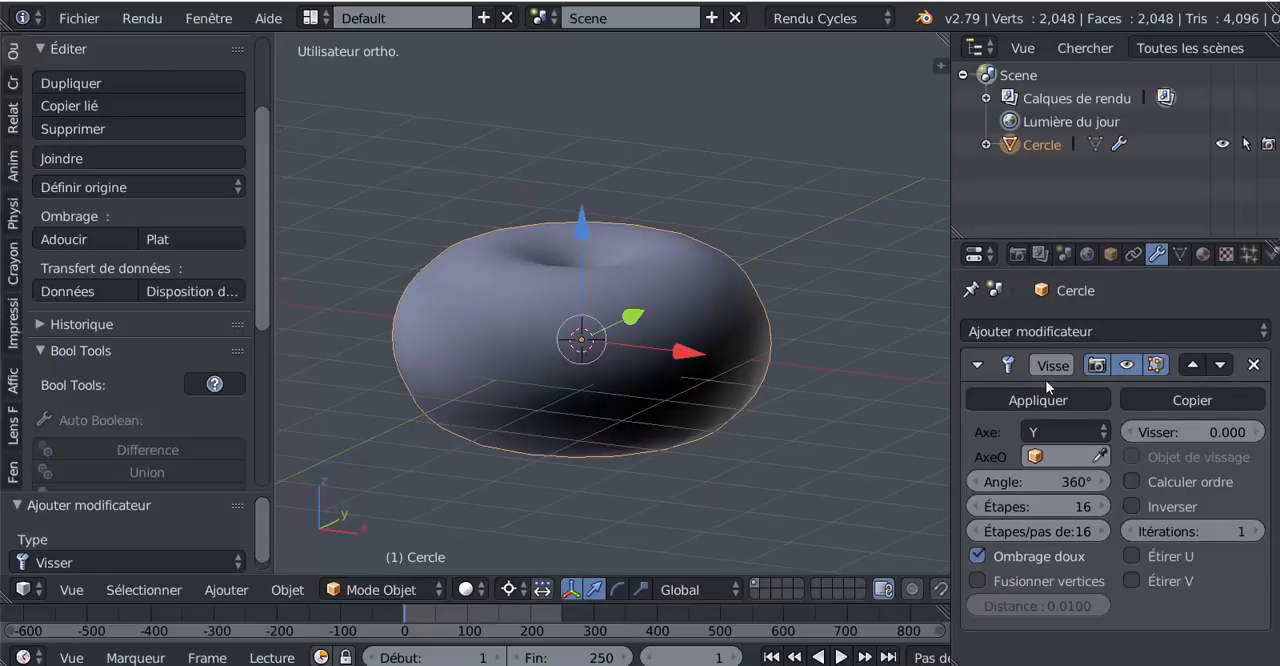
{"action": "left_click", "coordinate": [1131, 482]}
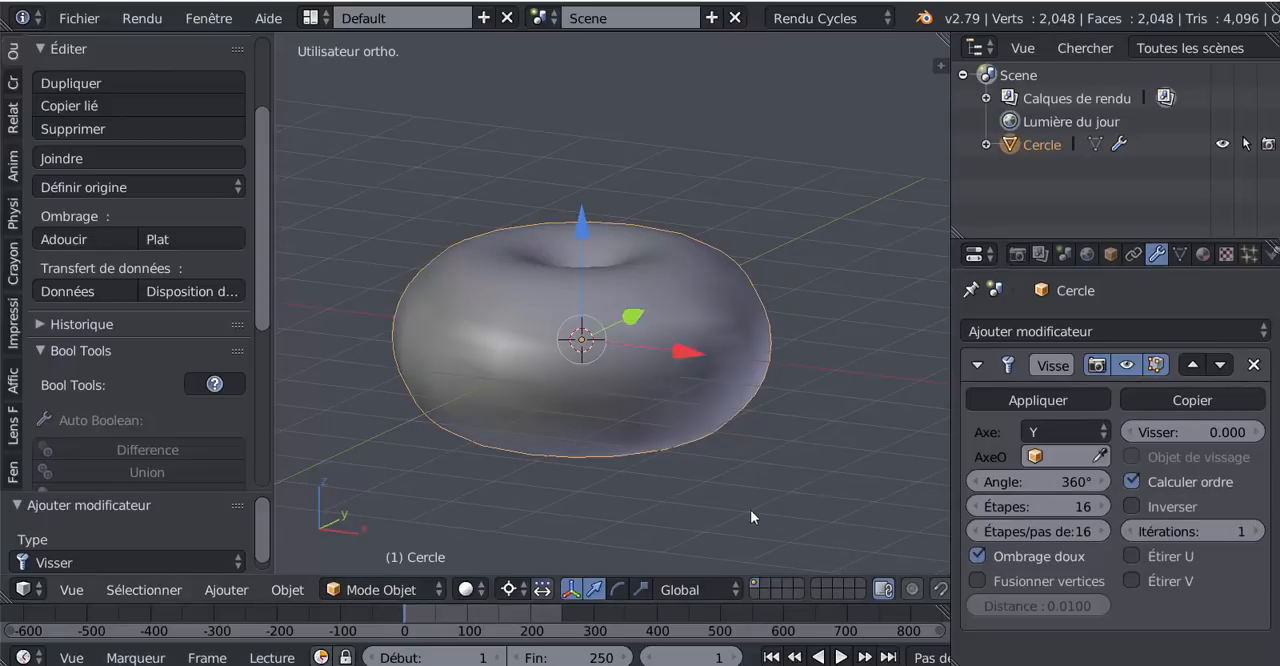
{"action": "middle_click_drag", "start_coordinate": [749, 514], "coordinate": [608, 373]}
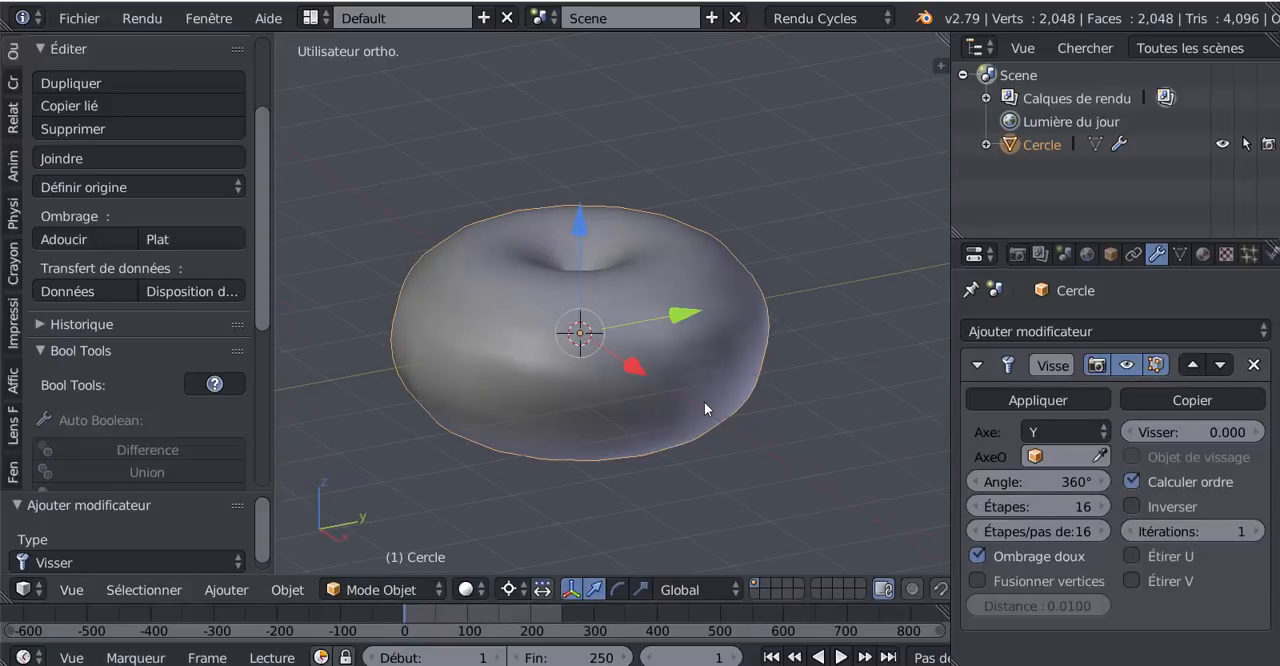
{"action": "middle_click_drag", "start_coordinate": [696, 376], "coordinate": [687, 432]}
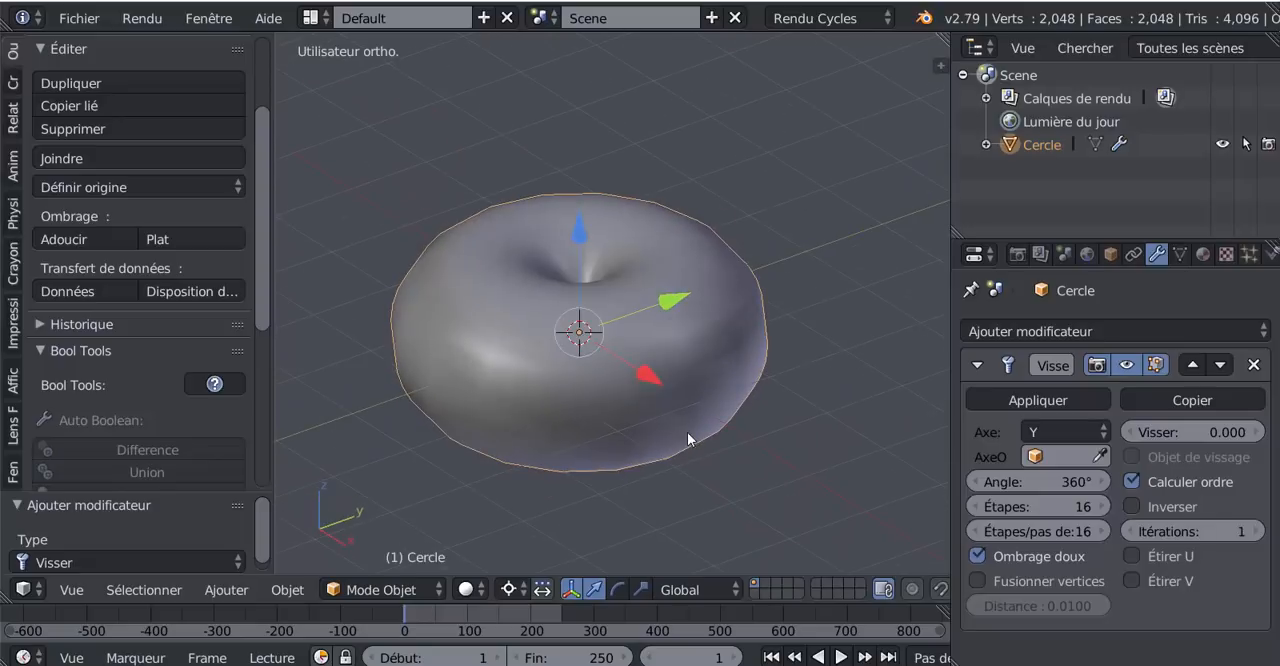
{"action": "scroll", "coordinate": [687, 432], "scroll_direction": "up", "scroll_amount": 3}
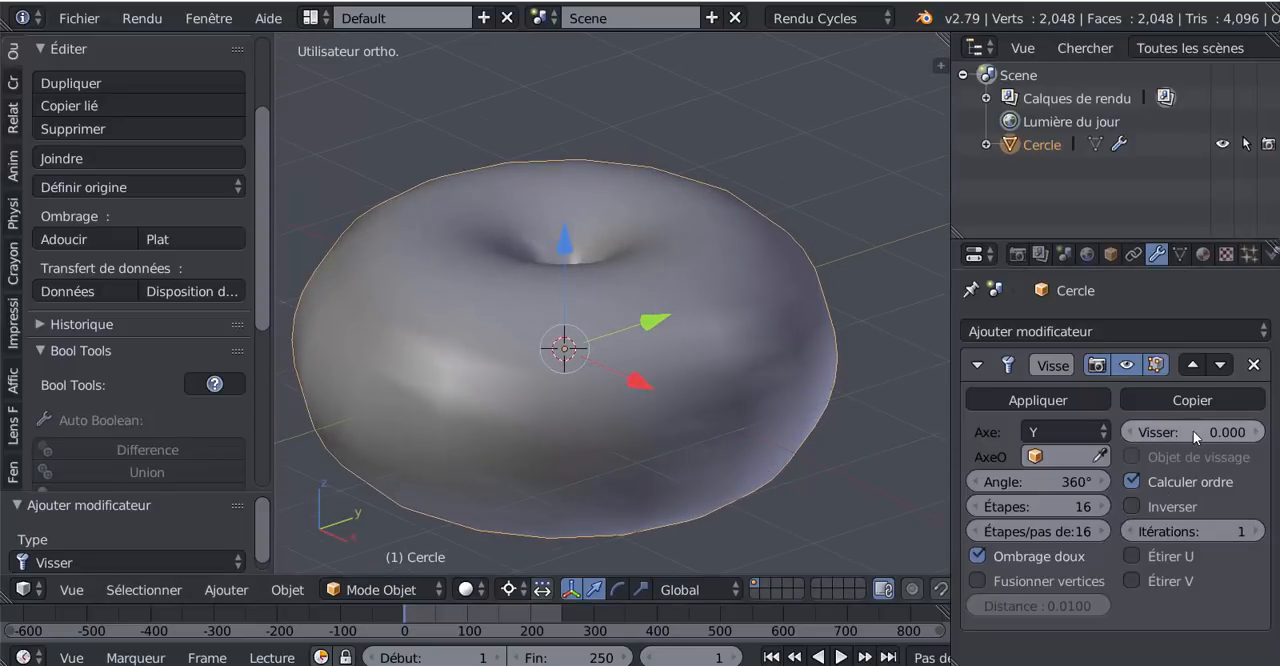
- Set the modifier's Visser height to 8 to stretch the shape into a twisted column
{"action": "left_click", "coordinate": [1222, 432]}
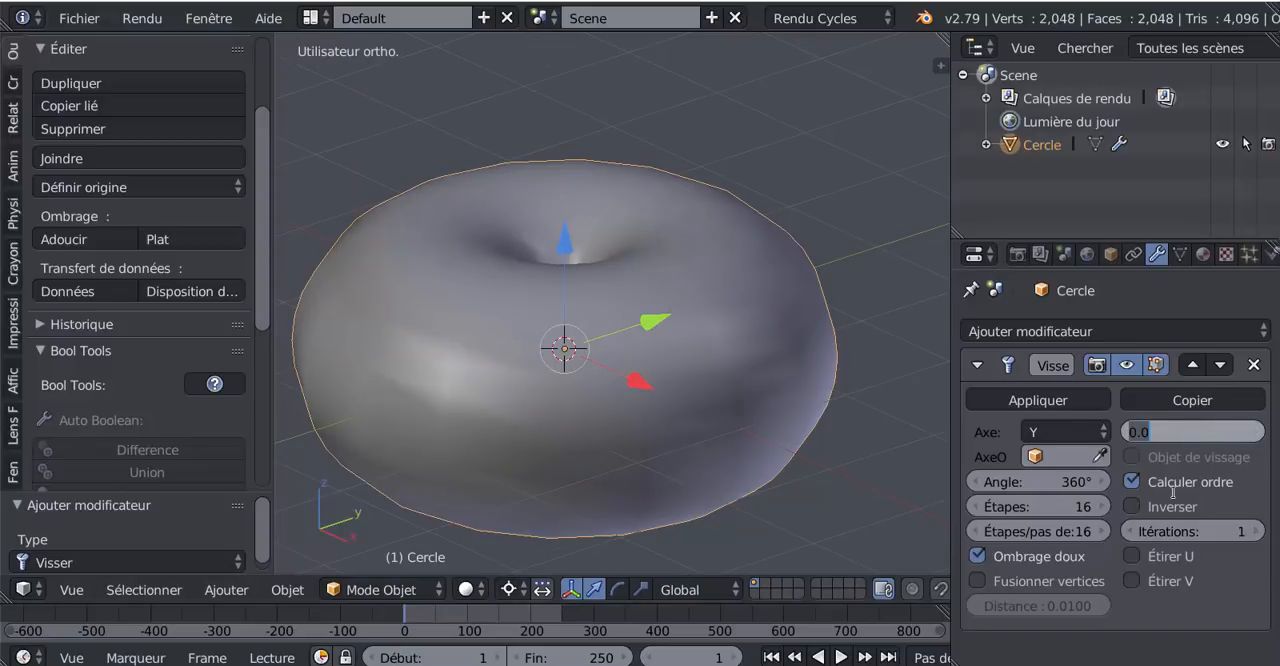
{"action": "type", "text": "8"}
{"action": "key", "text": "Return"}
{"action": "scroll", "coordinate": [695, 284], "scroll_direction": "down", "scroll_amount": 4}
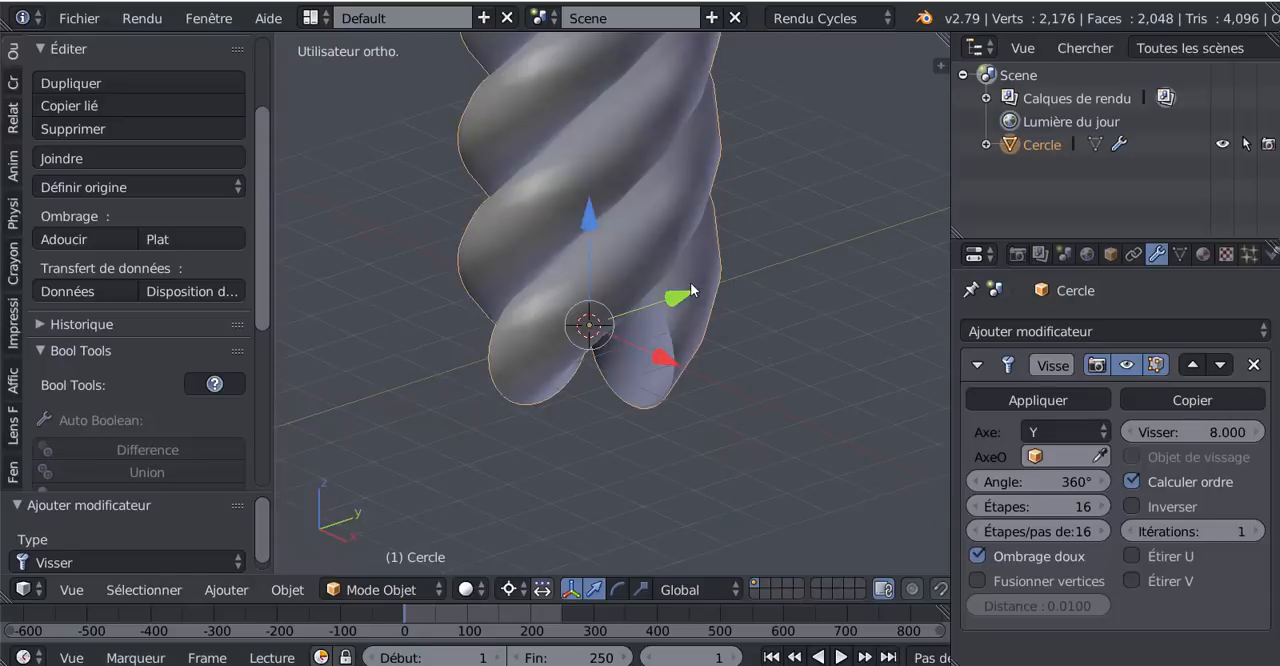
{"action": "middle_click_drag", "start_coordinate": [697, 282], "coordinate": [690, 386], "text": "shift"}
{"action": "scroll", "coordinate": [682, 394], "scroll_direction": "up", "scroll_amount": 1}
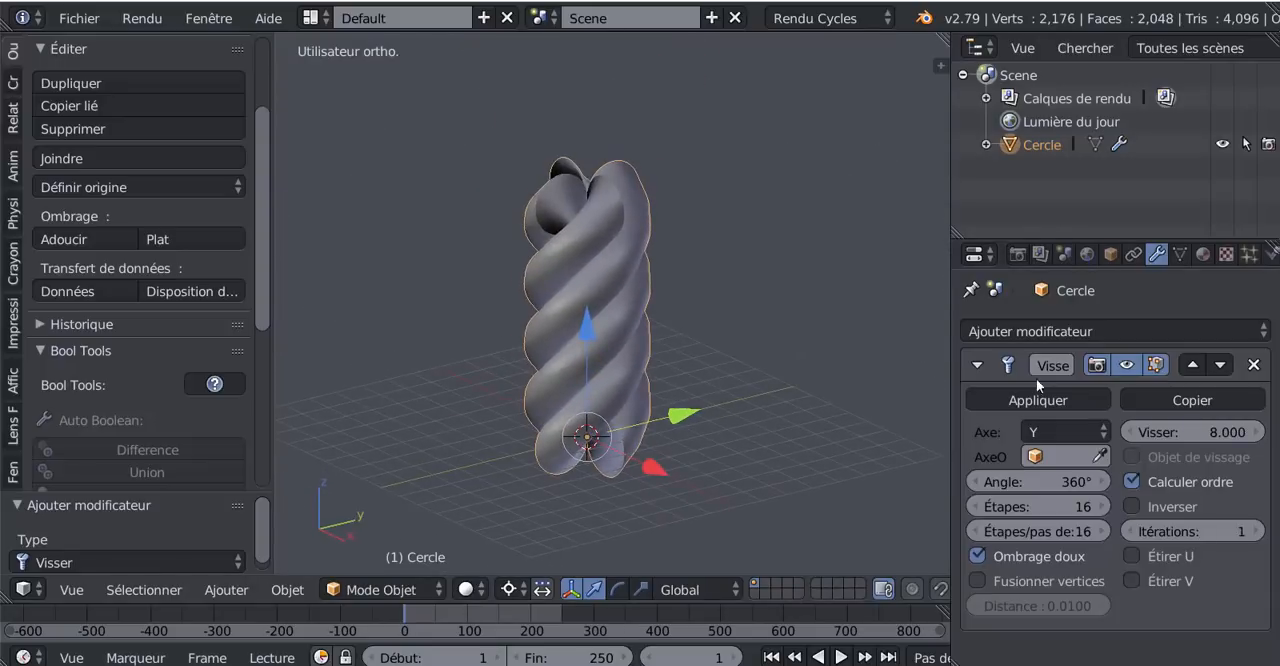
- Raise the Visser modifier's Itérations to 5 to lengthen the twisted column
{"action": "left_click", "coordinate": [1258, 531]}
{"action": "scroll", "coordinate": [766, 374], "scroll_direction": "down", "scroll_amount": 4}
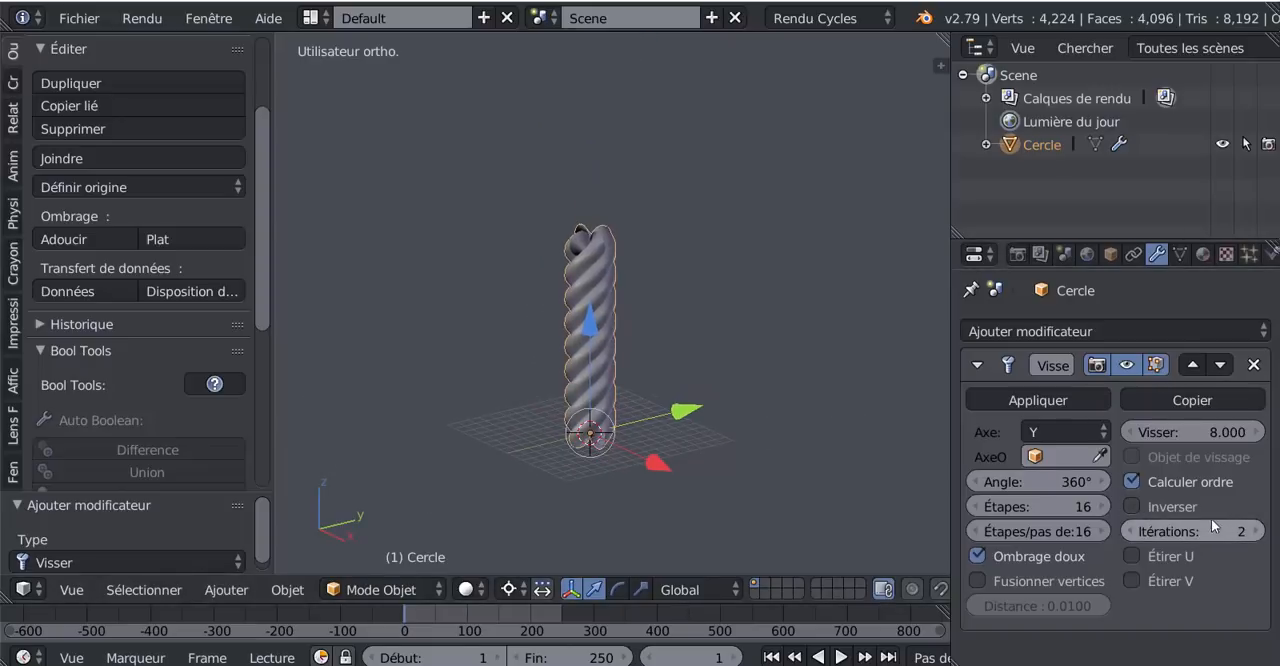
{"action": "left_click", "coordinate": [1260, 531]}
{"action": "left_click", "coordinate": [1260, 531]}
{"action": "left_click", "coordinate": [1260, 531]}
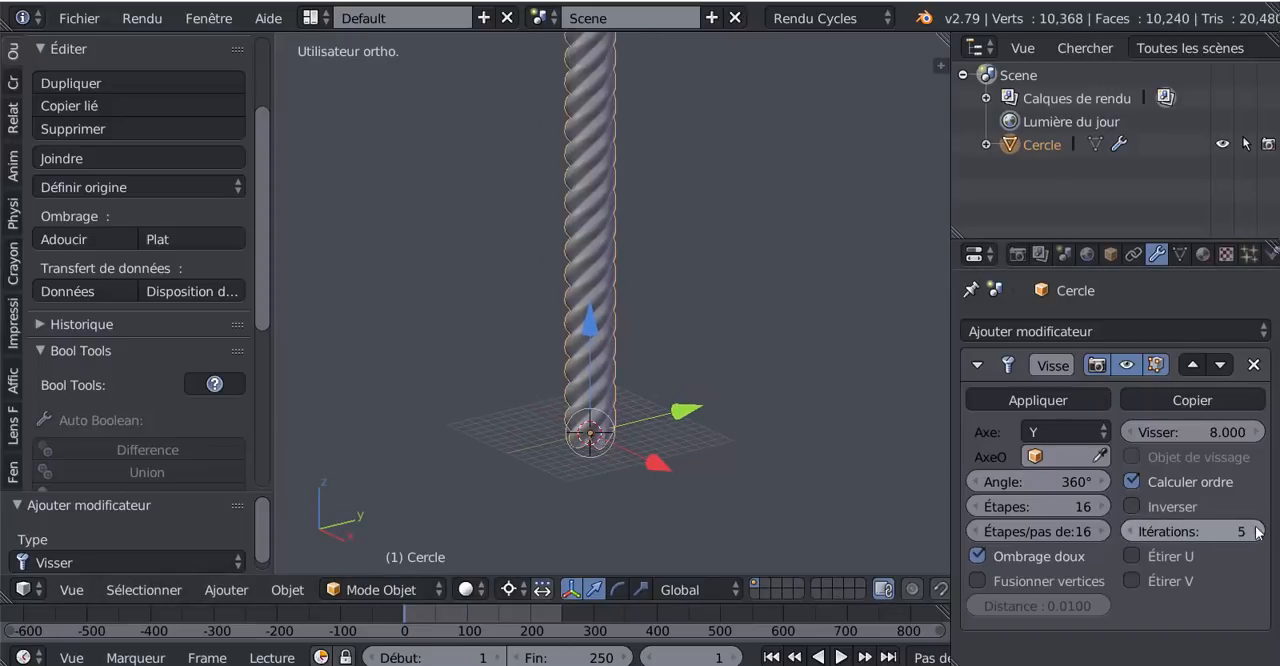
- Scale the twisted column down uniformly to about 0.152
{"action": "key", "text": "s"}
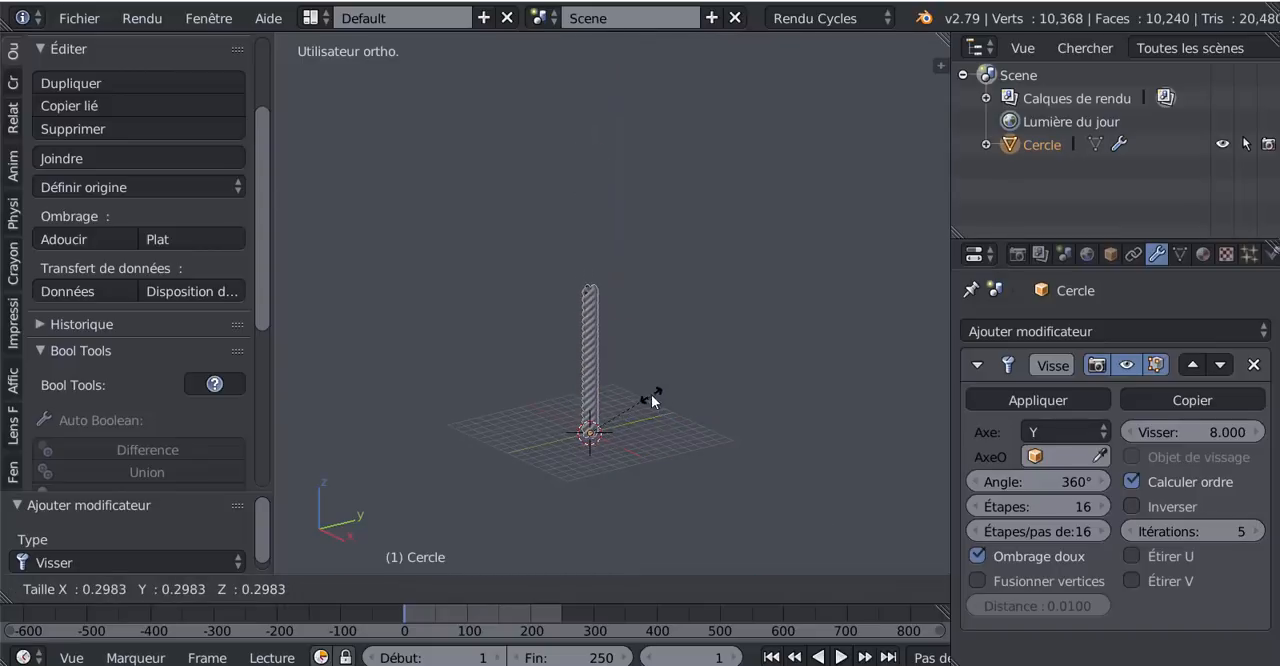
{"action": "left_click", "coordinate": [614, 444]}
{"action": "scroll", "coordinate": [615, 446], "scroll_direction": "up", "scroll_amount": 3}
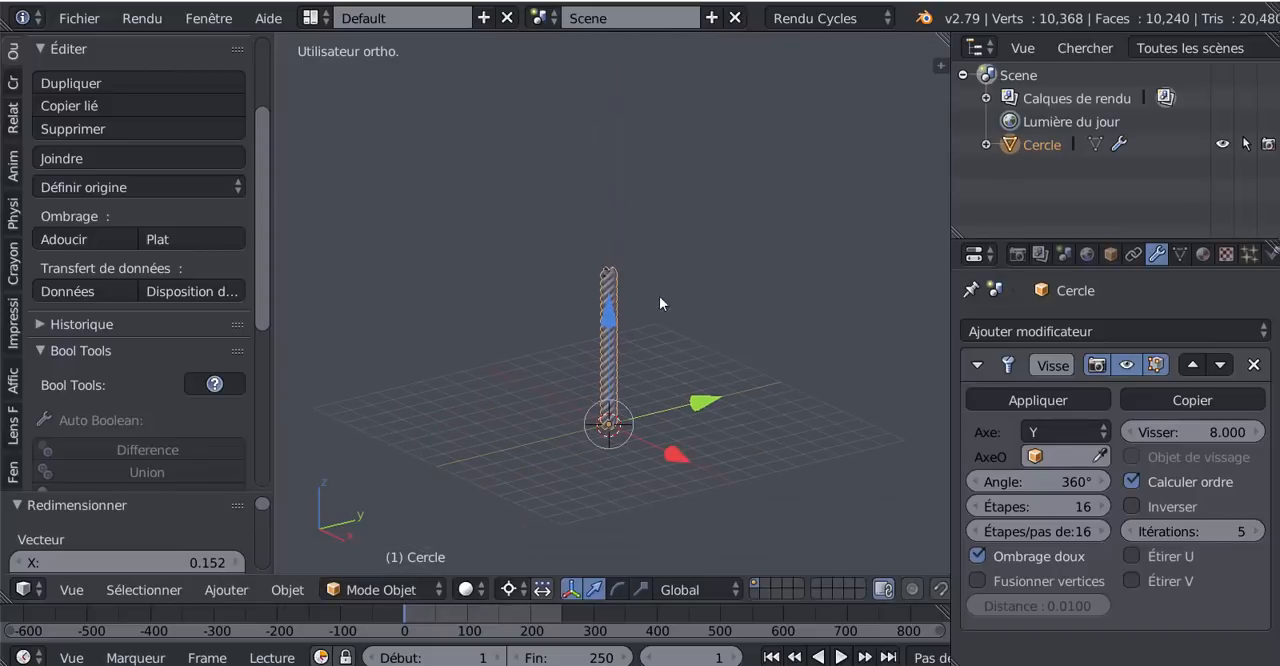
- Increase the Visser modifier's Itérations to 10 and show the whole rope from the front
{"action": "left_click", "coordinate": [1258, 531]}
{"action": "left_click", "coordinate": [1258, 531]}
{"action": "left_click", "coordinate": [1258, 531]}
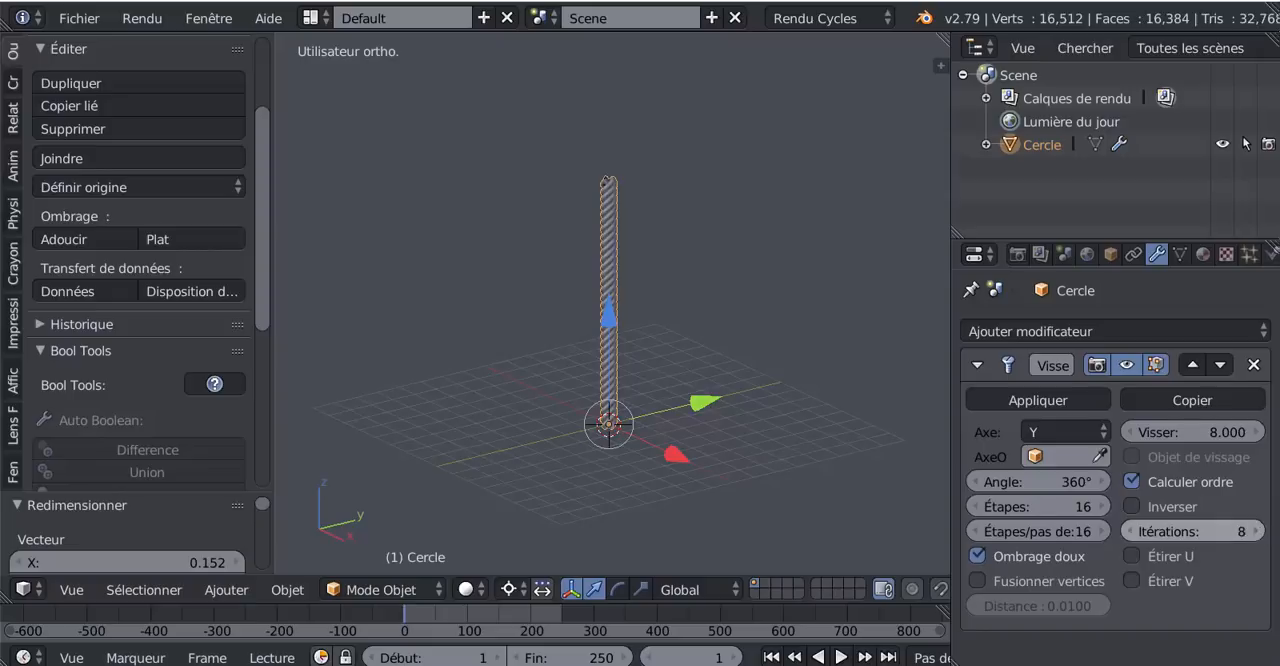
{"action": "left_click", "coordinate": [1258, 531]}
{"action": "left_click", "coordinate": [1258, 531]}
{"action": "middle_click_drag", "start_coordinate": [808, 459], "coordinate": [688, 490]}
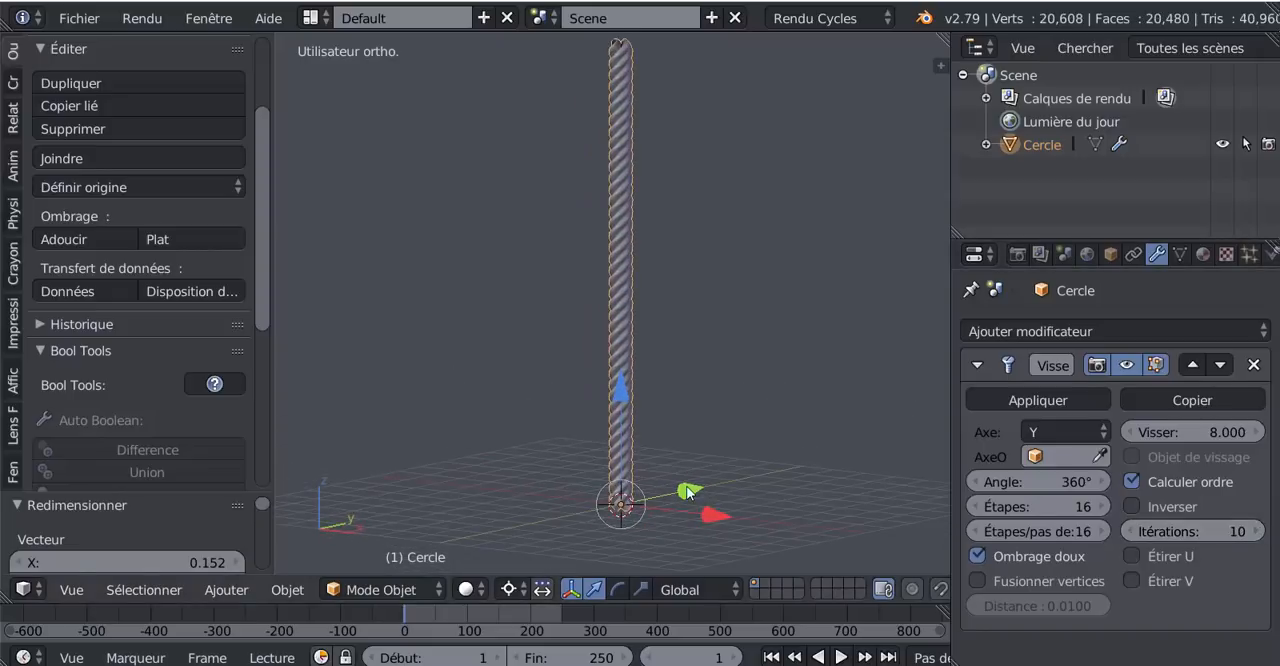
{"action": "key", "text": "KP_1"}
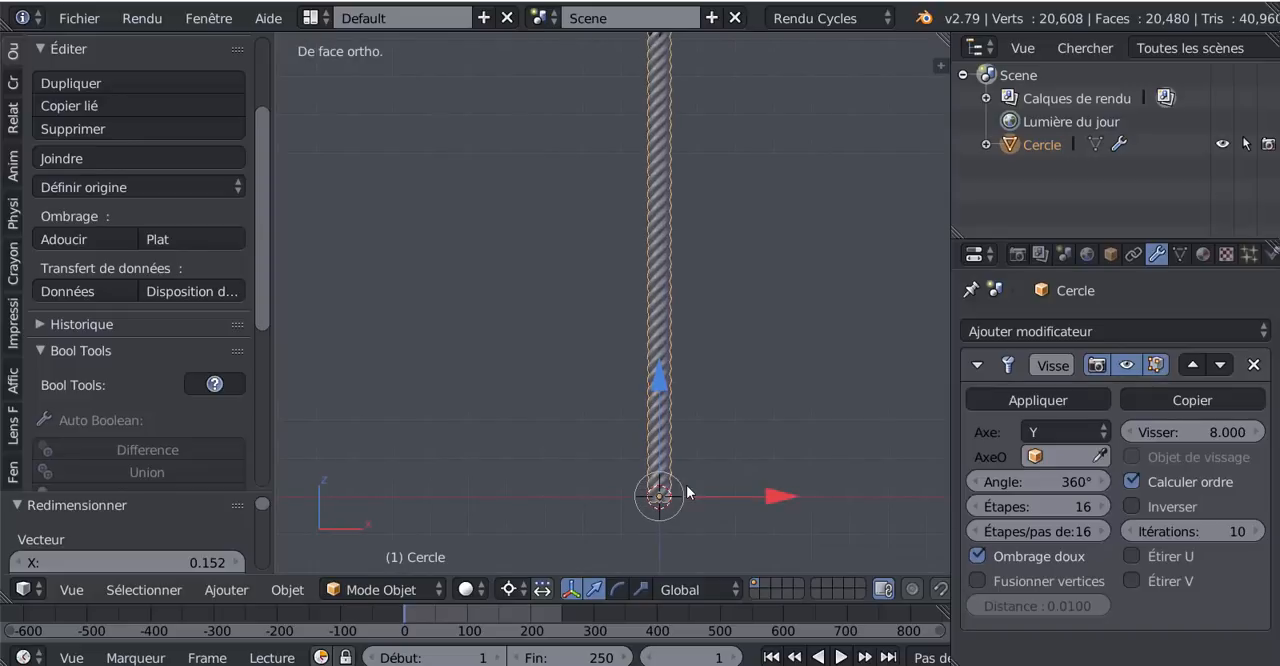
{"action": "middle_click_drag", "start_coordinate": [703, 484], "coordinate": [613, 505], "text": "shift"}
{"action": "scroll", "coordinate": [612, 505], "scroll_direction": "down", "scroll_amount": 2}
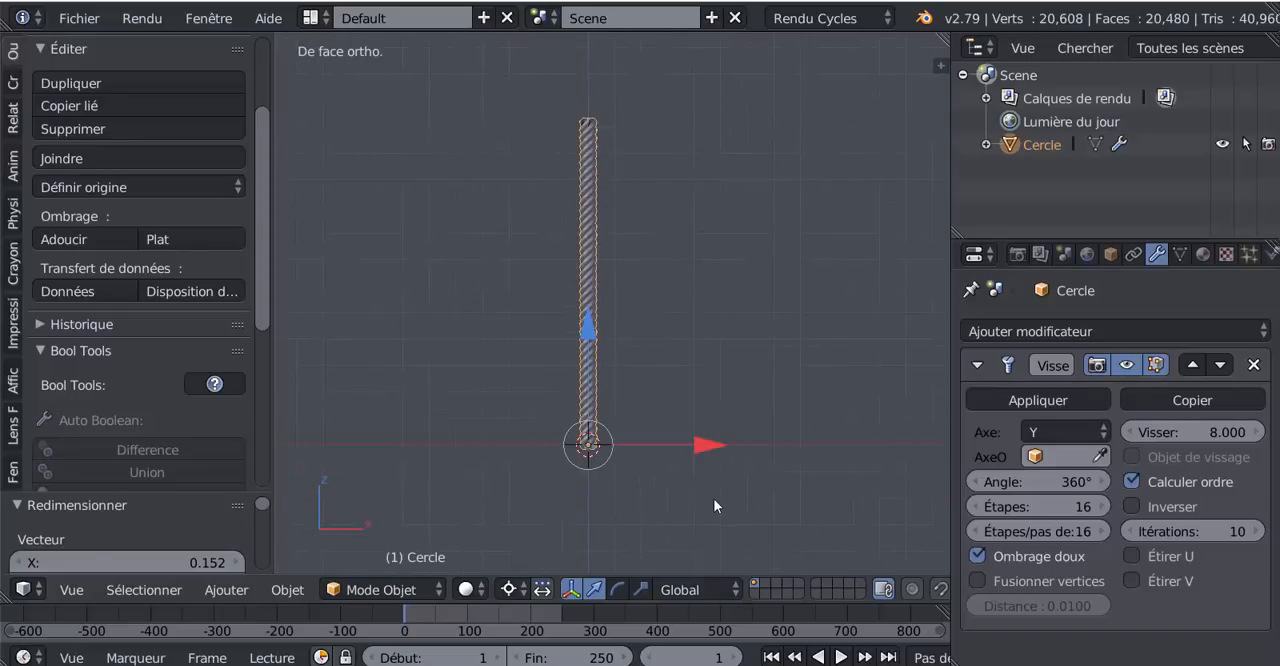
- Rotate the rope 90° about the Y axis so it lies along the X axis
{"action": "scroll", "coordinate": [712, 501], "scroll_direction": "up", "scroll_amount": 1}
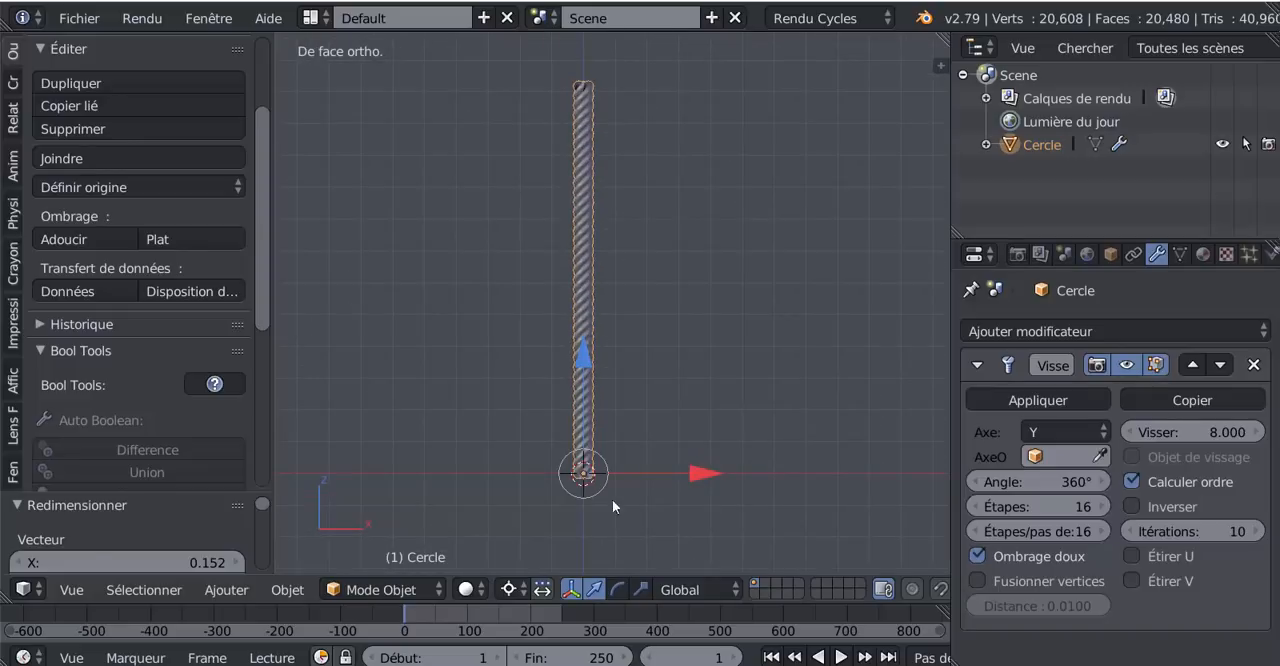
{"action": "scroll", "coordinate": [600, 457], "scroll_direction": "down", "scroll_amount": 3}
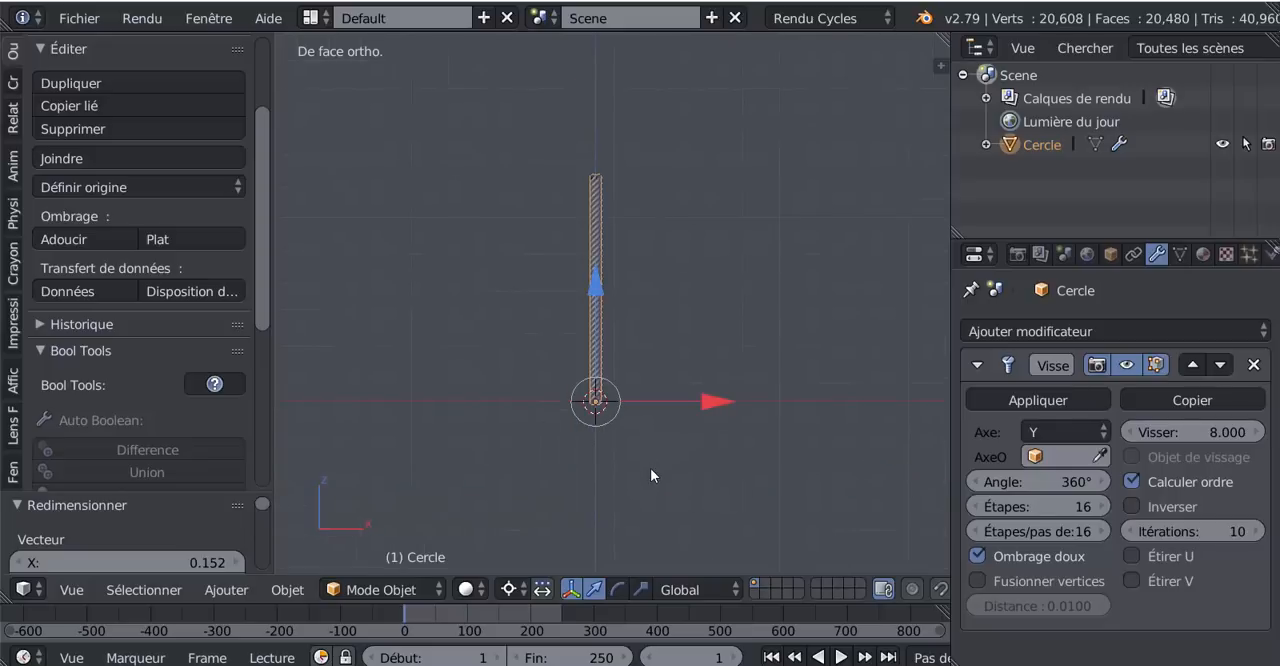
{"action": "type", "text": "r"}
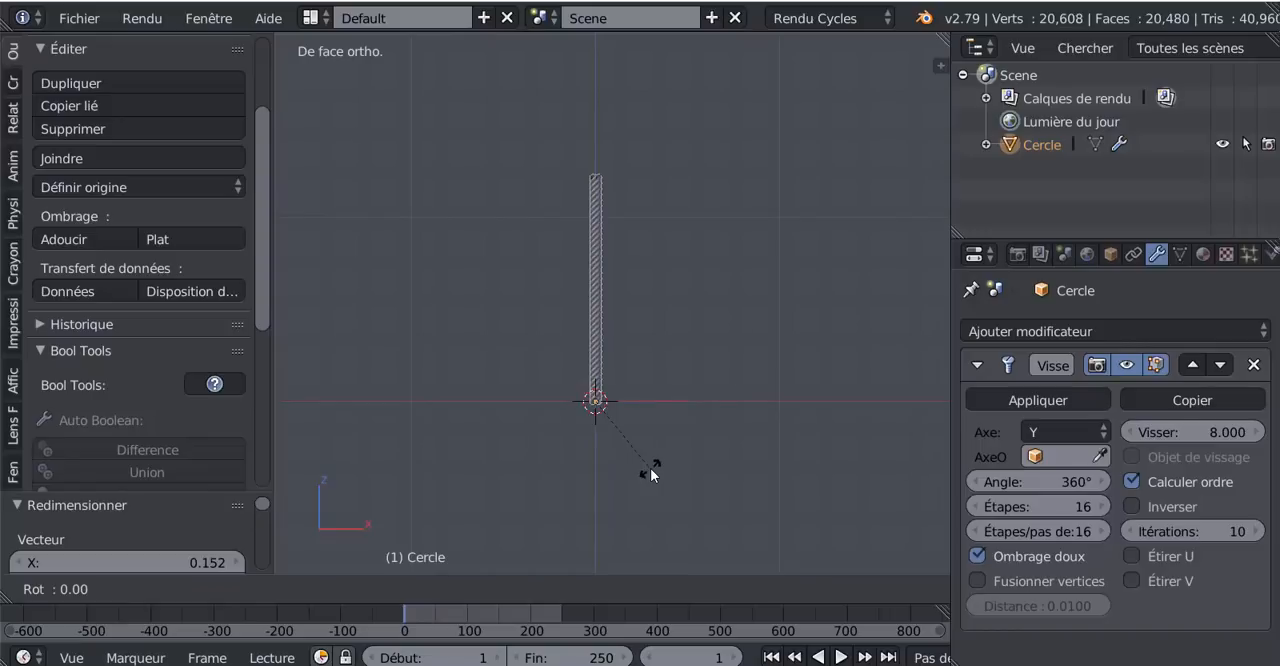
{"action": "type", "text": "y90"}
{"action": "key", "text": "Return"}
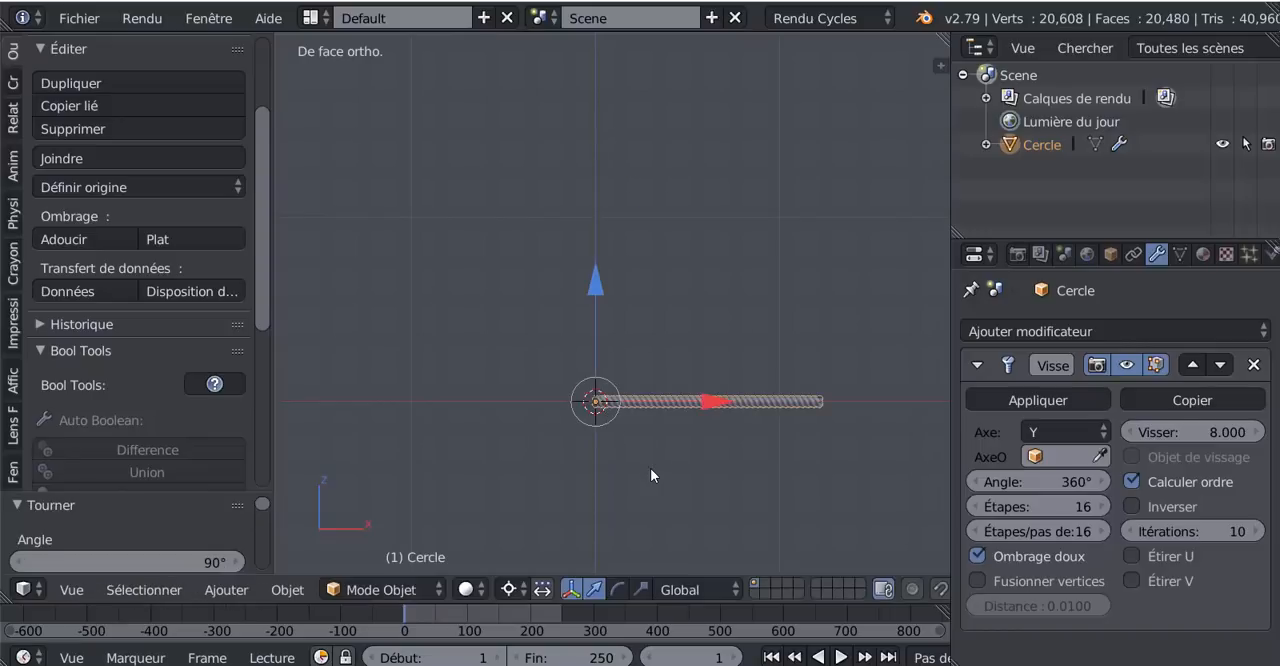
- Add a Chemin (NURBS path) curve at the start of the rope
{"action": "scroll", "coordinate": [650, 468], "scroll_direction": "up", "scroll_amount": 3}
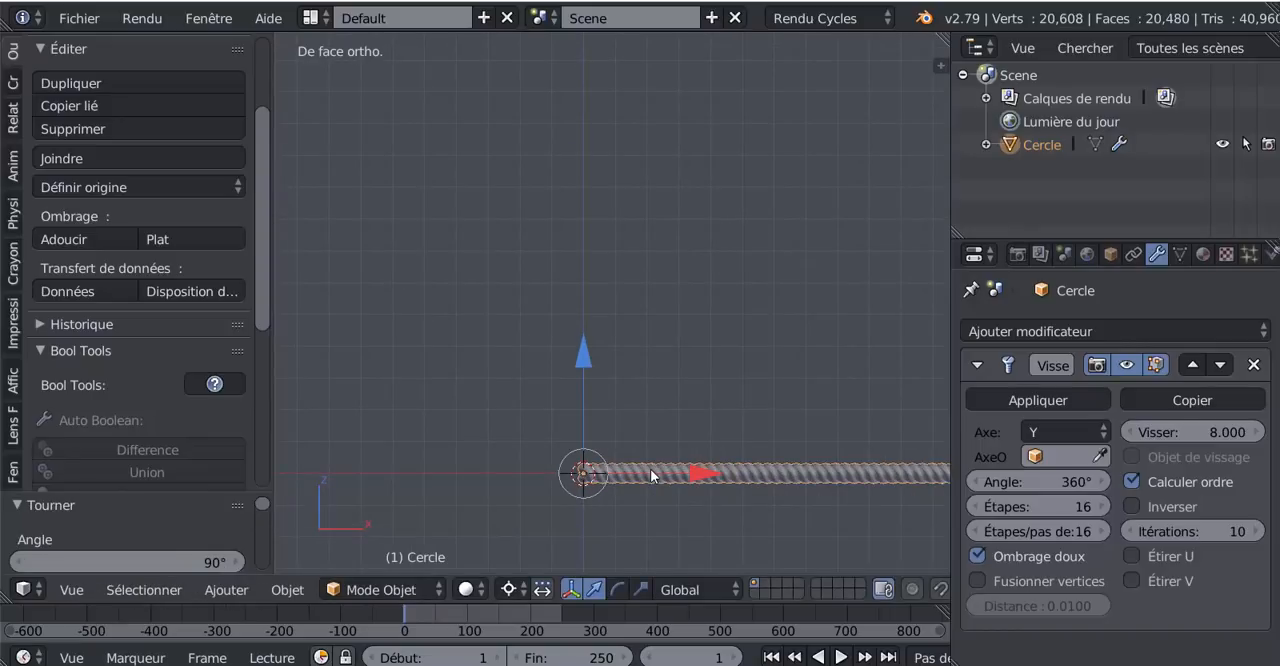
{"action": "mouse_move", "coordinate": [633, 490]}
{"action": "middle_mouse_down", "text": "shift"}
{"action": "mouse_move", "coordinate": [646, 400]}
{"action": "mouse_move", "coordinate": [649, 515]}
{"action": "mouse_move", "coordinate": [640, 504]}
{"action": "middle_mouse_up", "text": "shift"}
{"action": "middle_click_drag", "start_coordinate": [737, 491], "coordinate": [630, 408]}
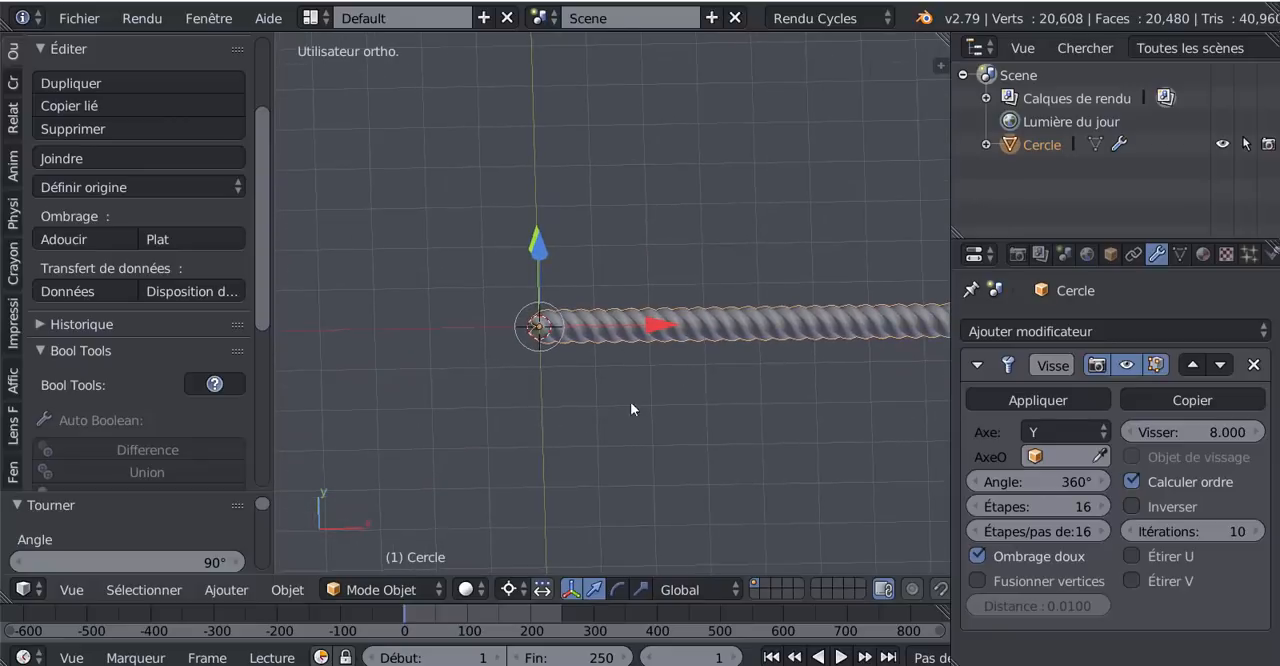
{"action": "left_click", "coordinate": [207, 594]}
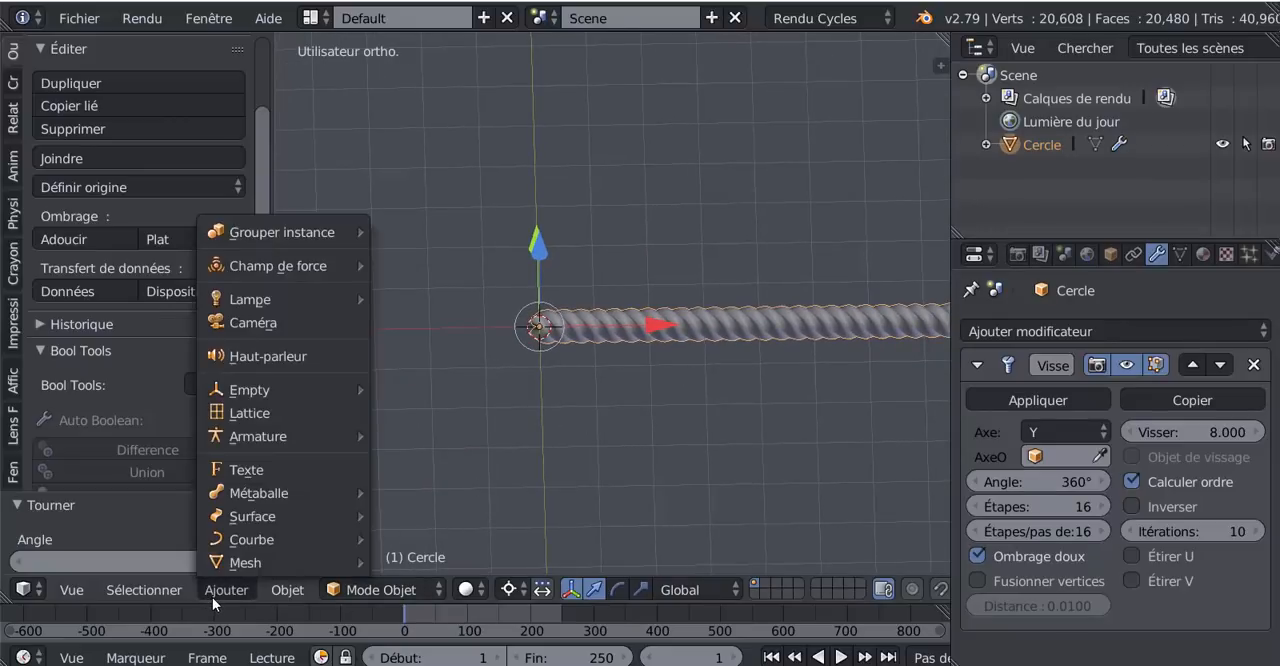
{"action": "mouse_move", "coordinate": [226, 545]}
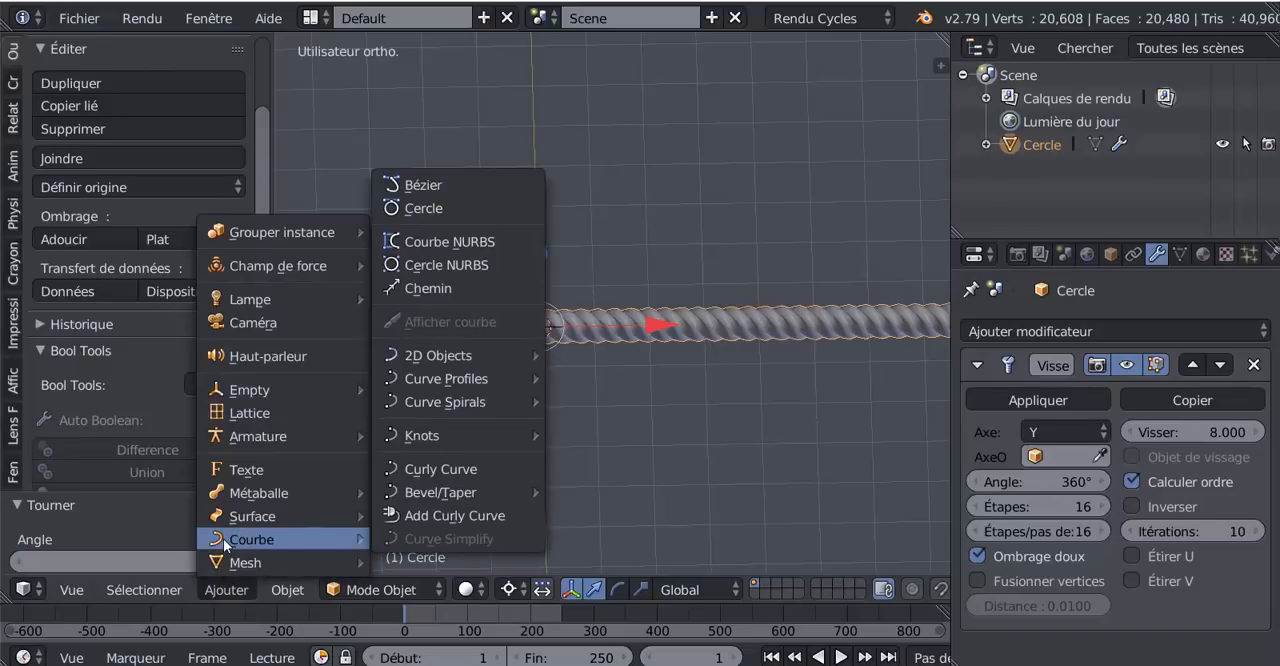
{"action": "left_click", "coordinate": [427, 288]}
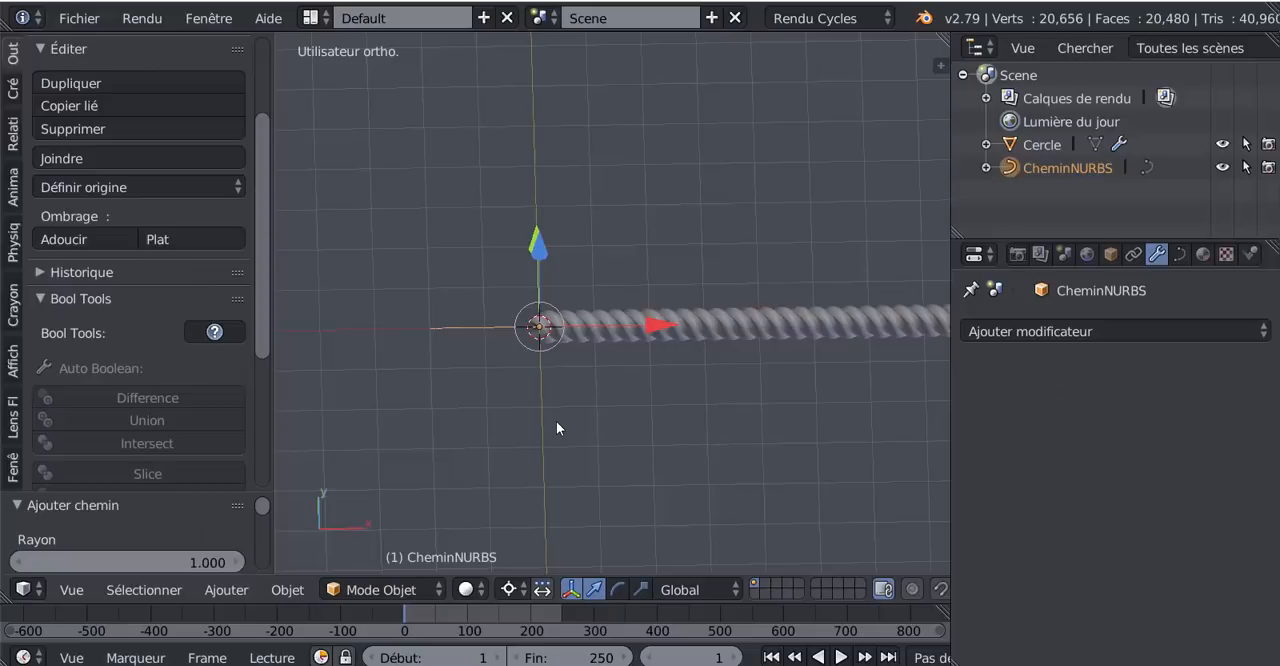
- In top view, move the path's fourth control point in +Y, then its end point about 0.99 in X and toward +Y
{"action": "key", "text": "KP_7"}
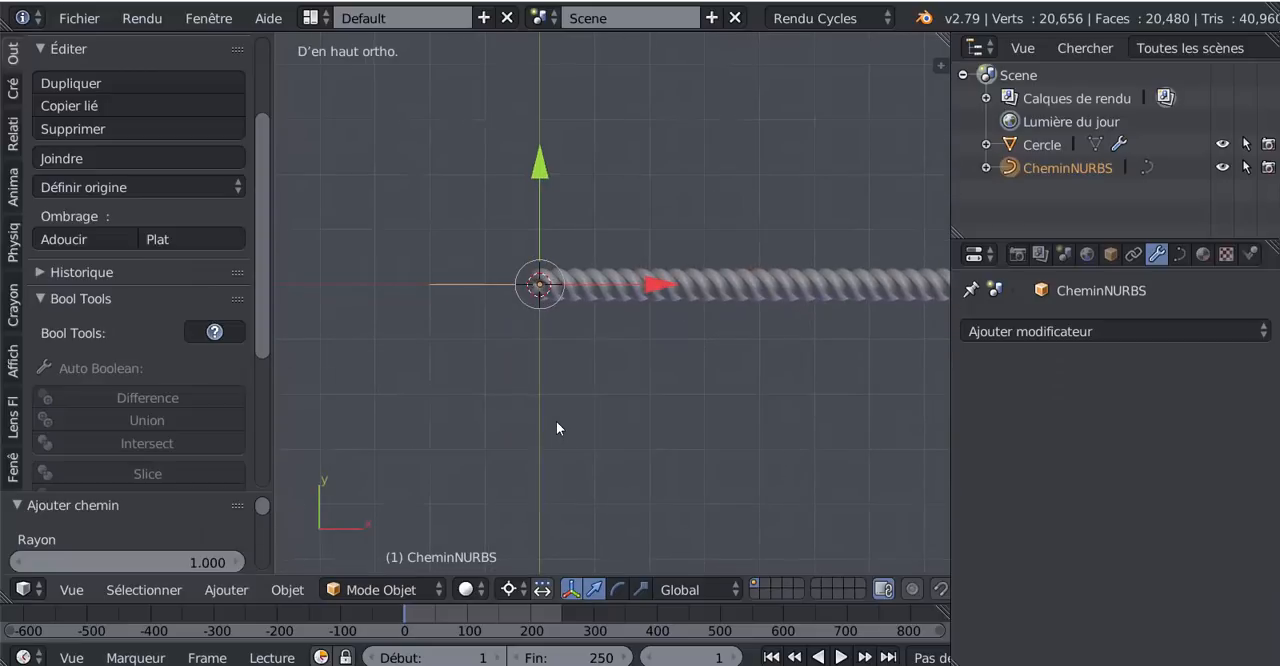
{"action": "key", "text": "Tab"}
{"action": "scroll", "coordinate": [554, 410], "scroll_direction": "up", "scroll_amount": 3}
{"action": "middle_click_drag", "start_coordinate": [571, 389], "coordinate": [674, 403], "text": "shift"}
{"action": "right_click", "coordinate": [636, 322]}
{"action": "key", "text": "g"}
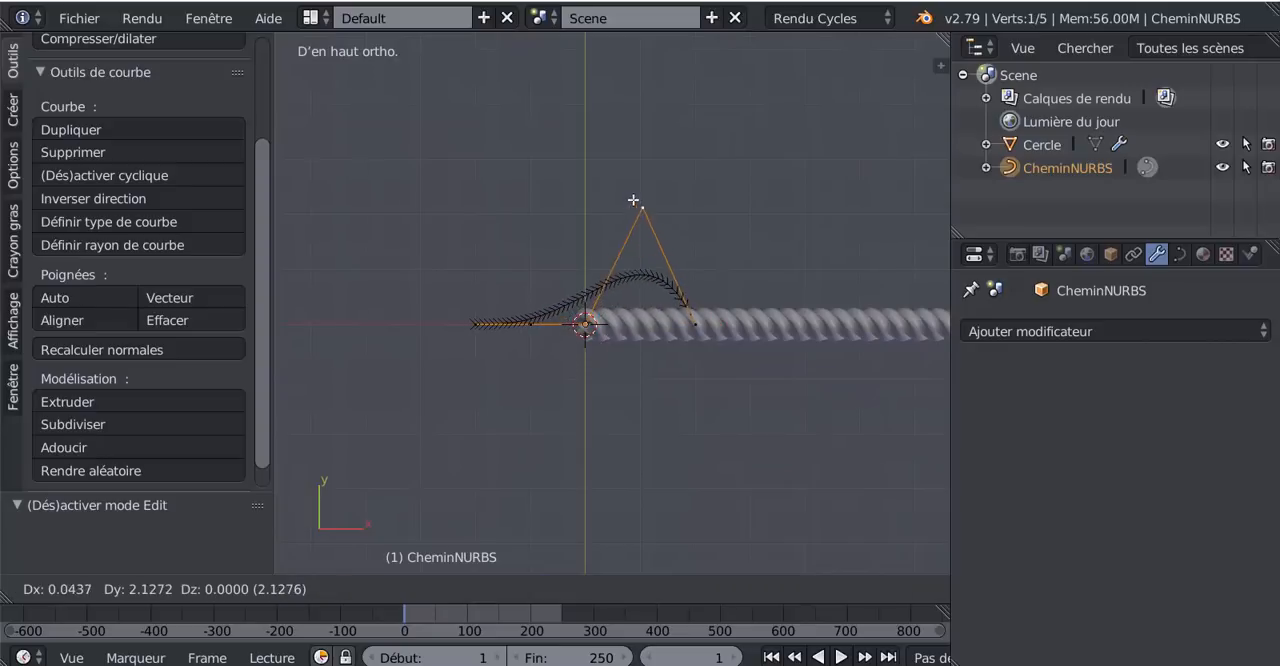
{"action": "left_click", "coordinate": [633, 200]}
{"action": "right_click", "coordinate": [700, 312]}
{"action": "key", "text": "g"}
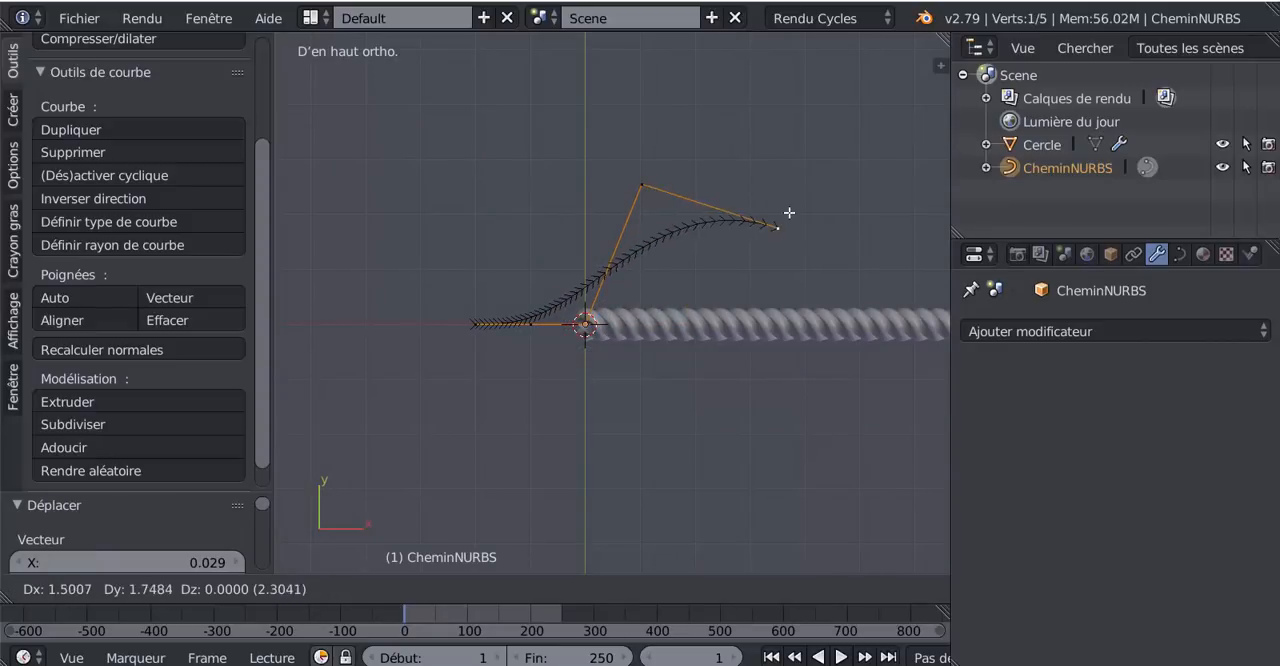
{"action": "left_click", "coordinate": [766, 263]}
- Extrude three more control points from the path's end, zigzagging to −Y, +Y and −Y across the rope, and return to Object mode
{"action": "scroll", "coordinate": [774, 397], "scroll_direction": "down", "scroll_amount": 2}
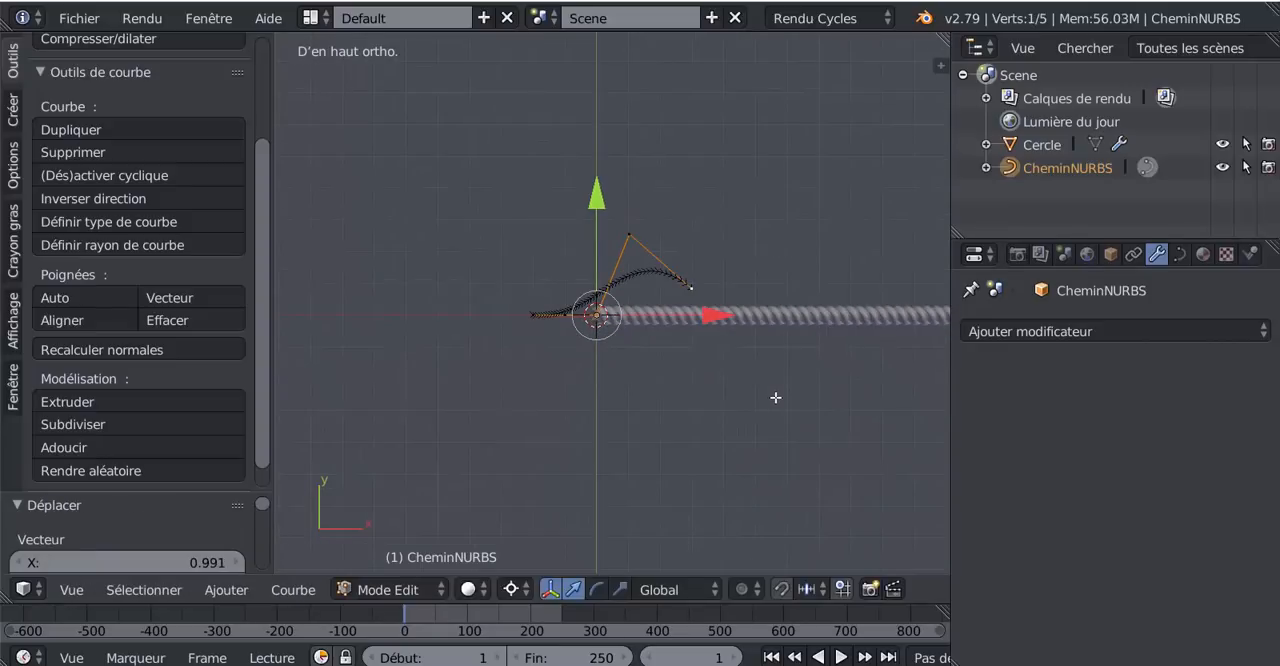
{"action": "key", "text": "e"}
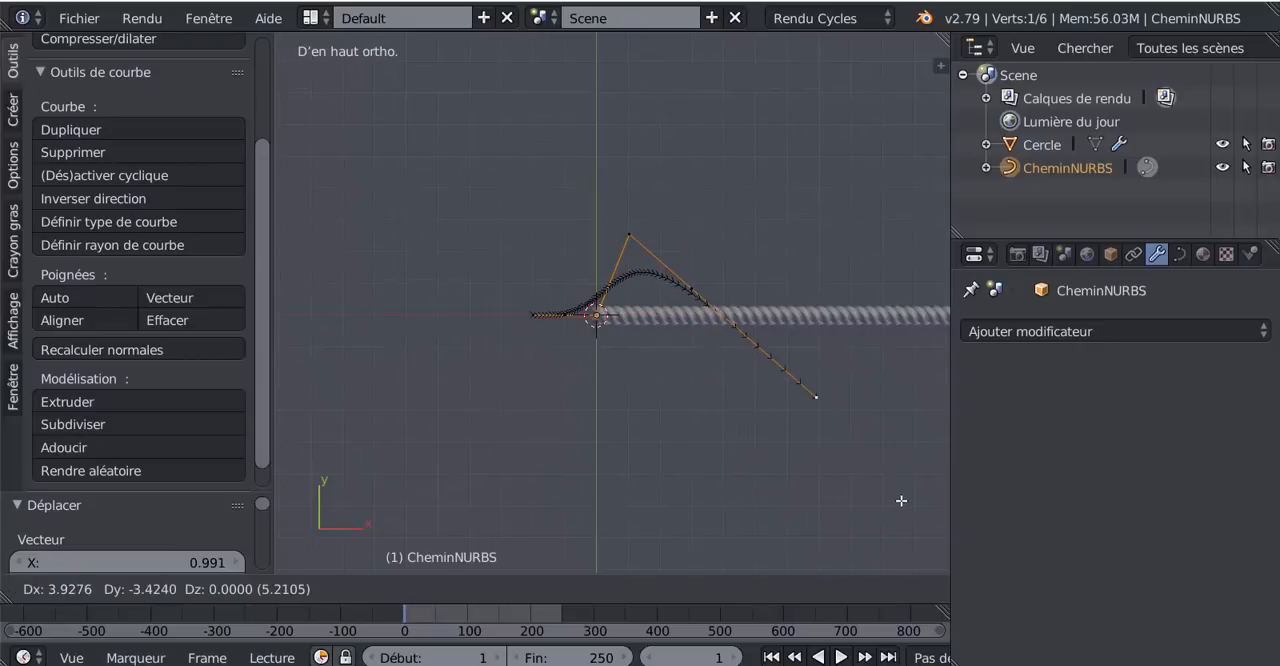
{"action": "left_click", "coordinate": [900, 500]}
{"action": "scroll", "coordinate": [848, 461], "scroll_direction": "down", "scroll_amount": 1}
{"action": "key", "text": "e"}
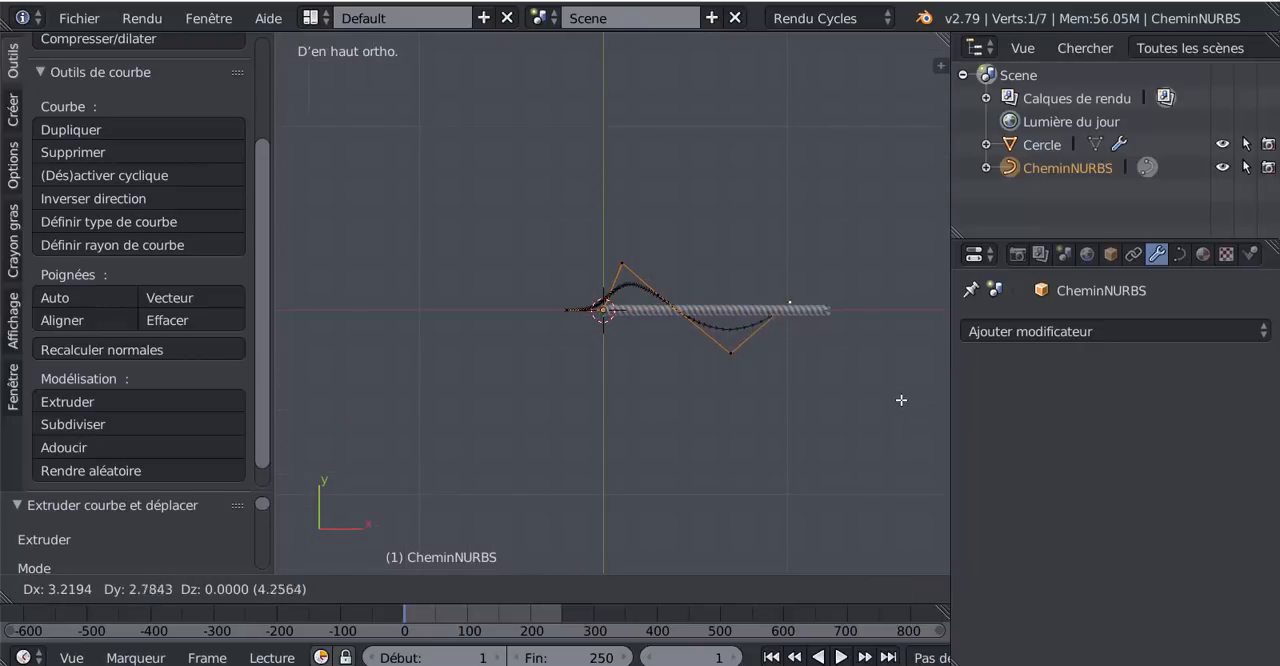
{"action": "left_click", "coordinate": [900, 366]}
{"action": "key", "text": "e"}
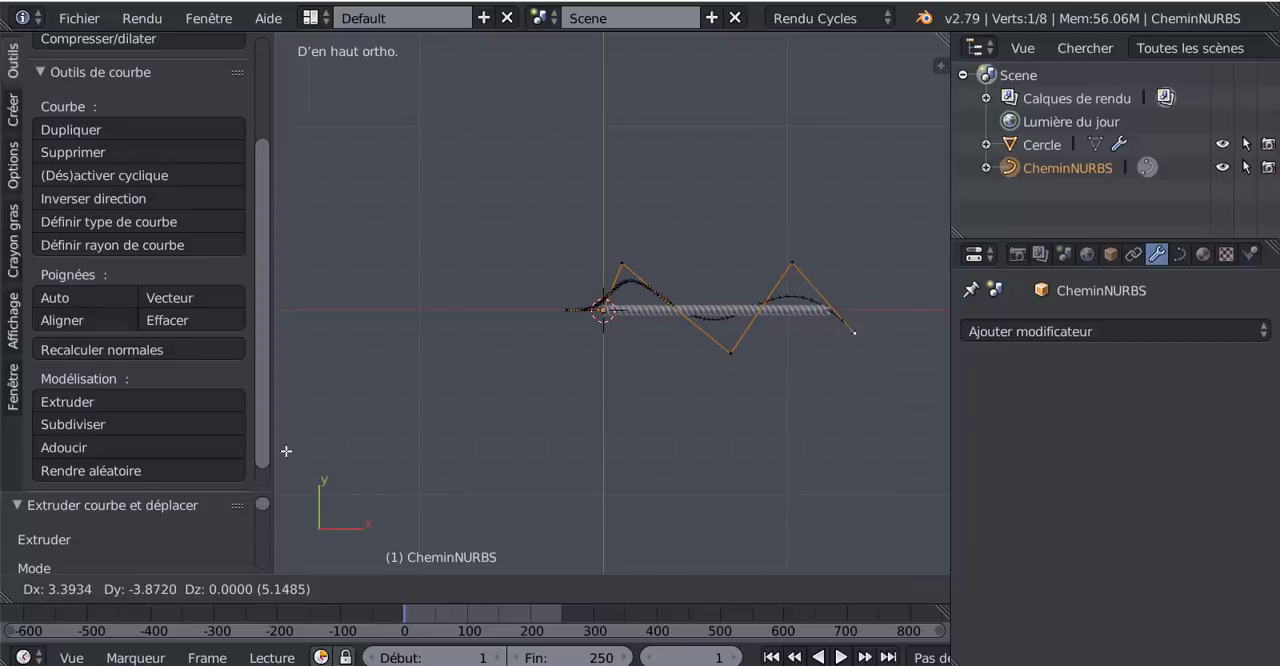
{"action": "left_click", "coordinate": [905, 493]}
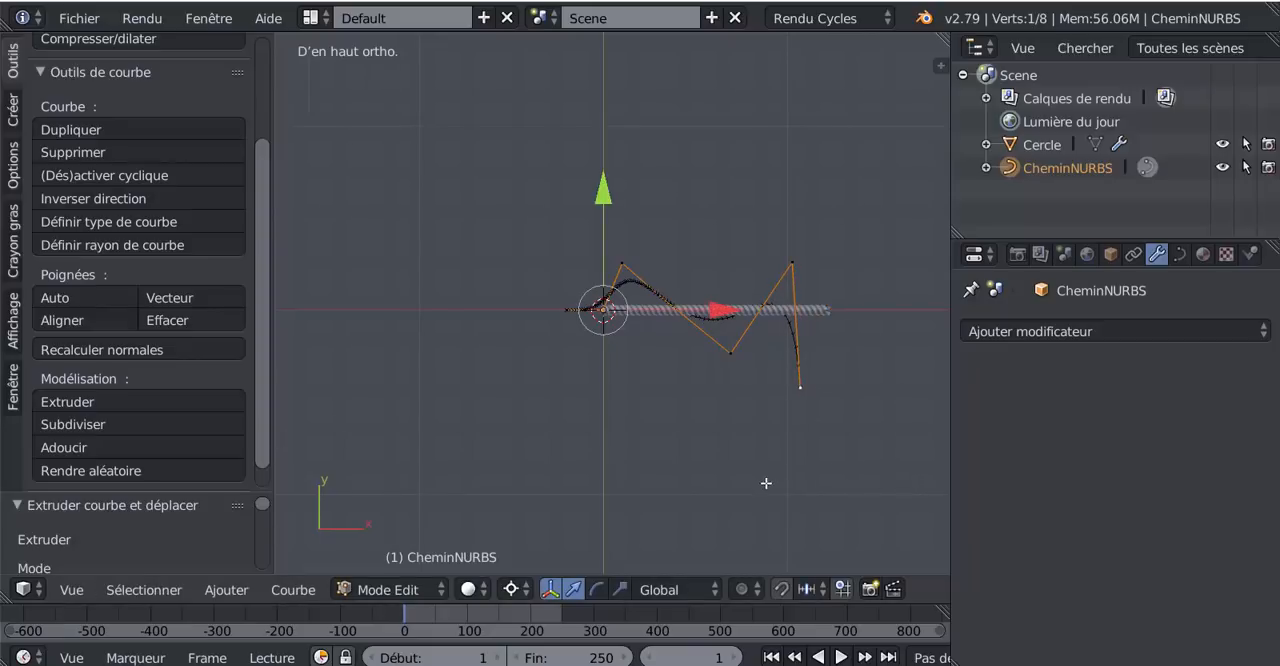
{"action": "scroll", "coordinate": [764, 446], "scroll_direction": "up", "scroll_amount": 3}
{"action": "scroll", "coordinate": [714, 441], "scroll_direction": "down", "scroll_amount": 3, "text": "ctrl"}
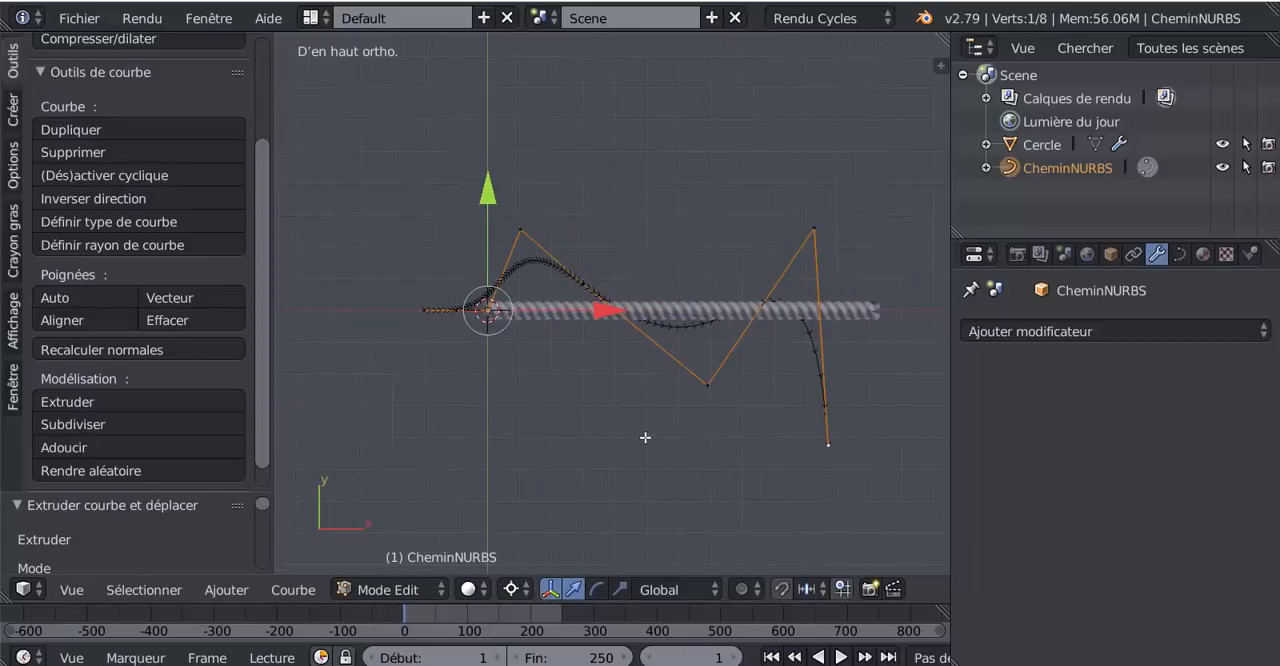
{"action": "key", "text": "Tab"}
- Select the rope and add a Courbe (Curve) deform modifier to it
{"action": "middle_click_drag", "start_coordinate": [581, 463], "coordinate": [569, 368]}
{"action": "right_click", "coordinate": [586, 347]}
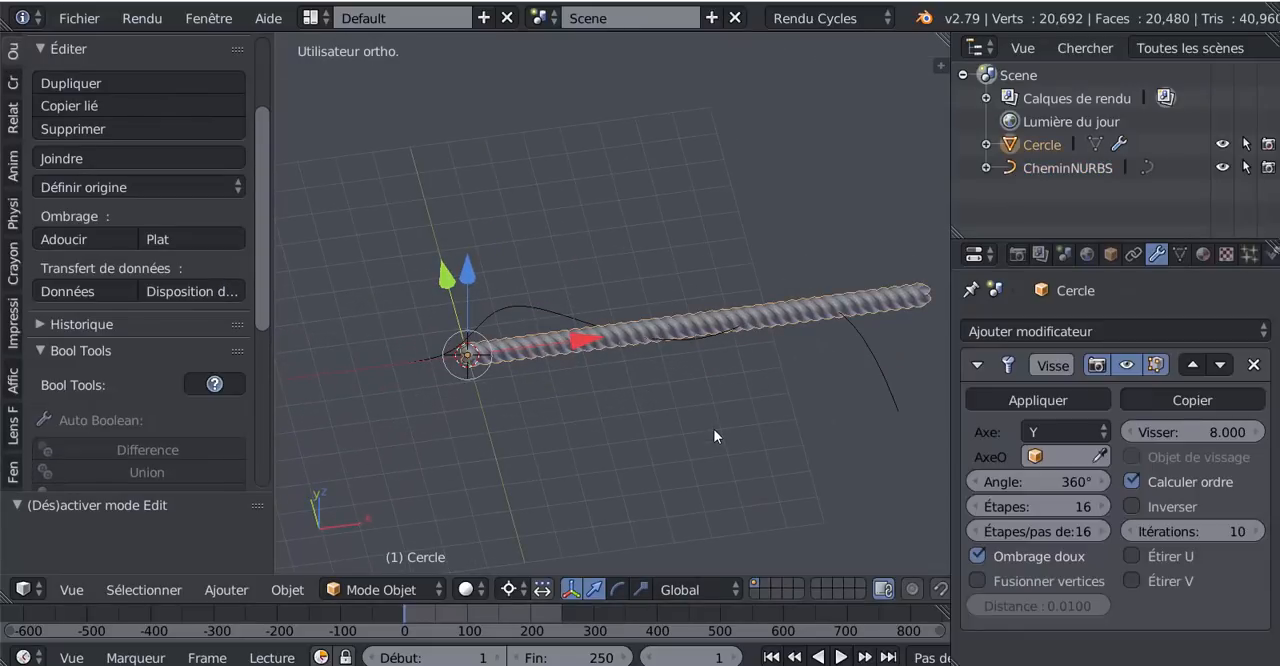
{"action": "key", "text": "KP_7"}
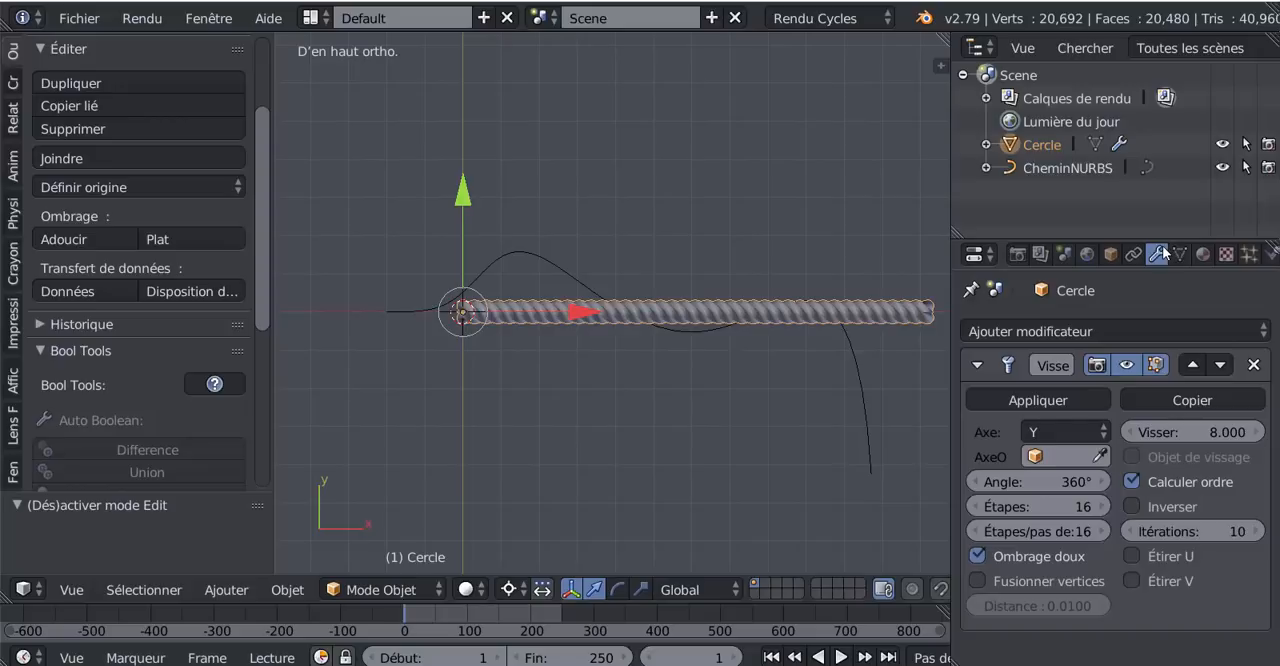
{"action": "left_click", "coordinate": [1153, 330]}
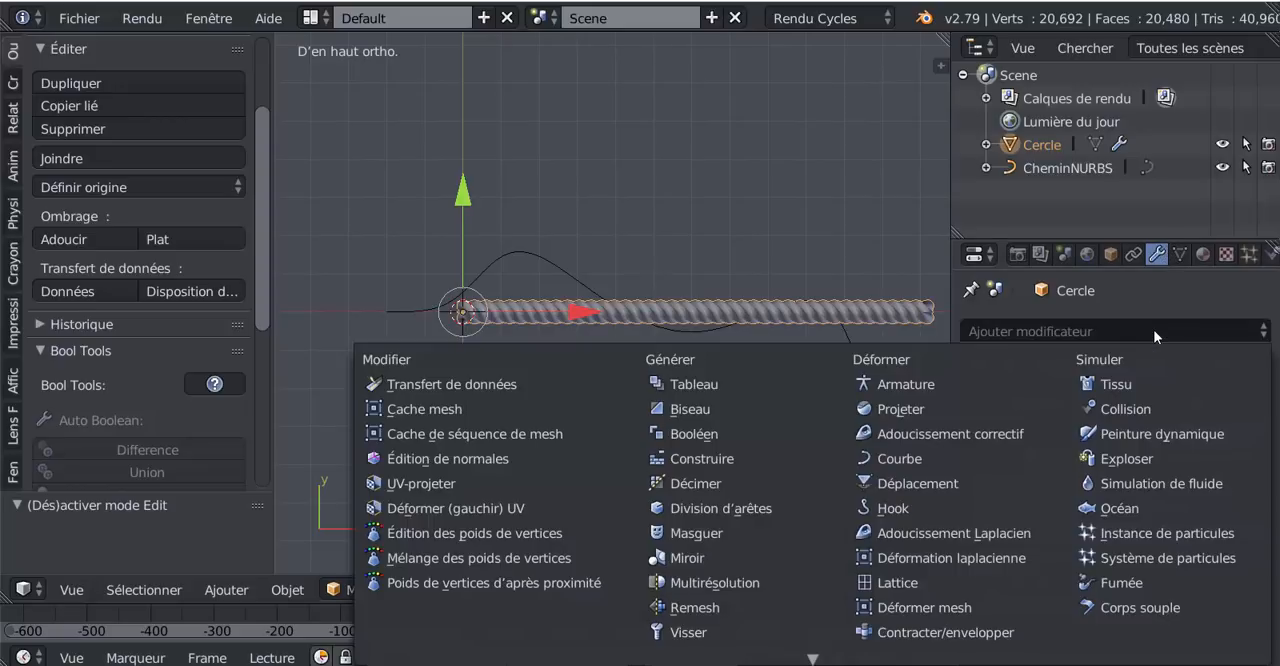
{"action": "left_click", "coordinate": [900, 458]}
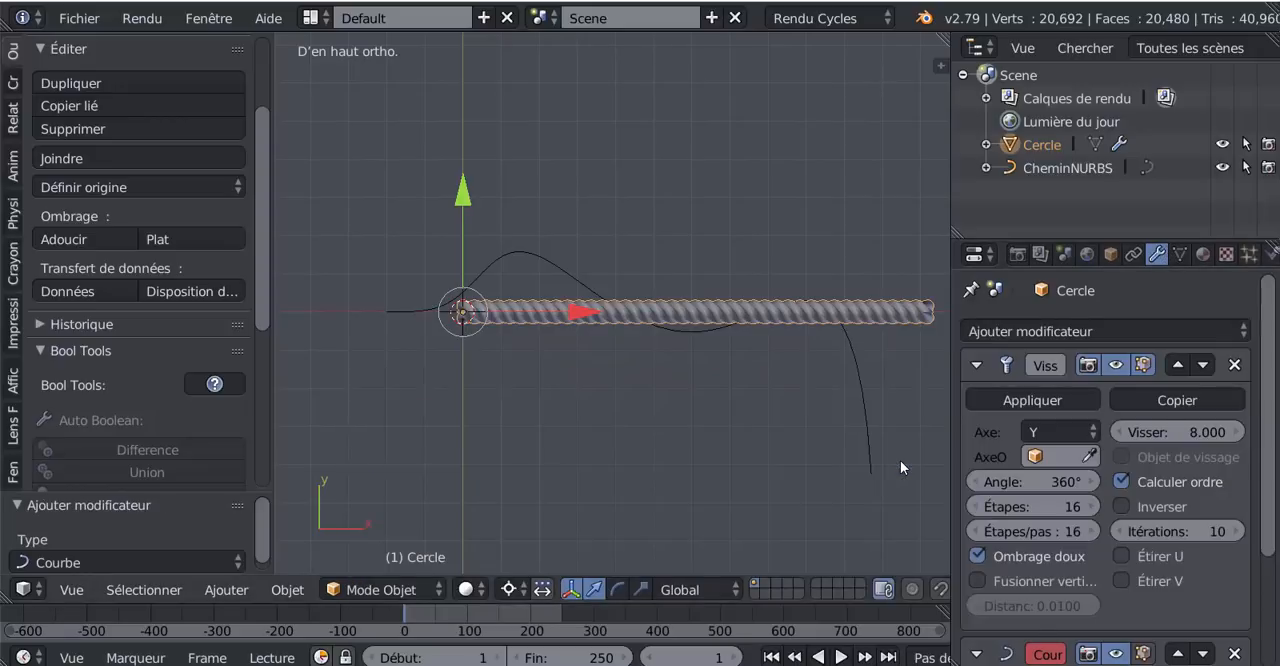
- Enlarge the modifier properties area and set CheminNURBS as the Courbe modifier's object
{"action": "scroll", "coordinate": [1250, 400], "scroll_direction": "down", "scroll_amount": 4}
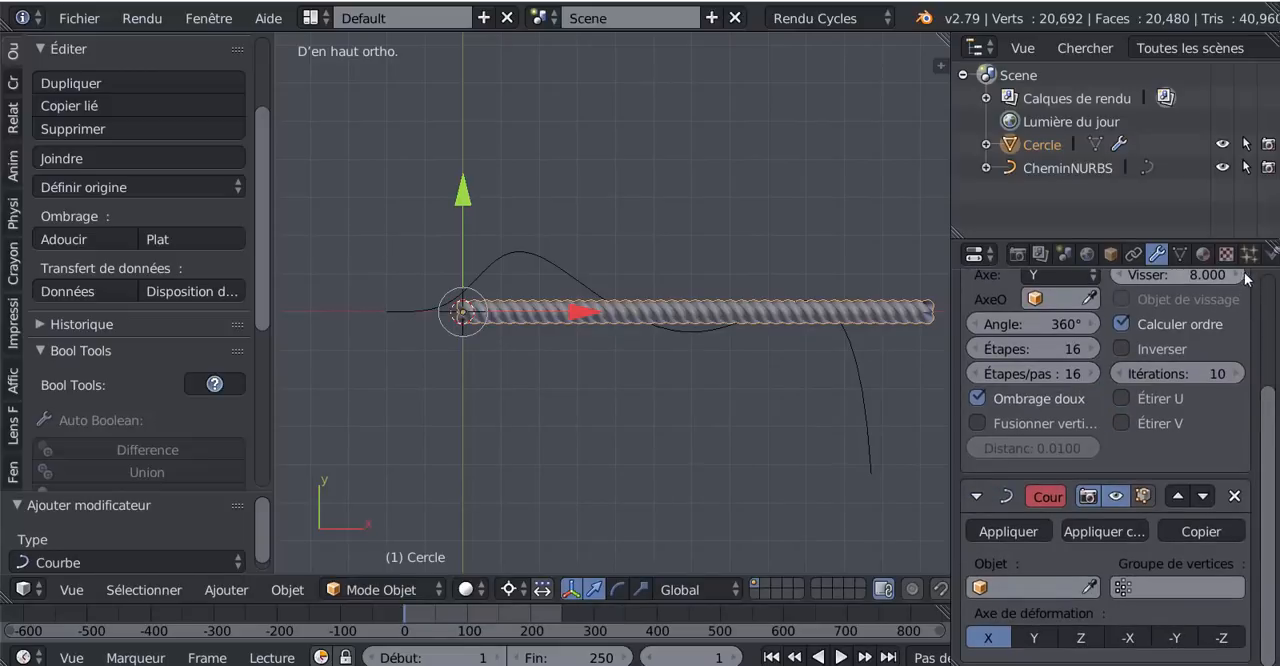
{"action": "left_click_drag", "start_coordinate": [1255, 267], "coordinate": [1264, 75]}
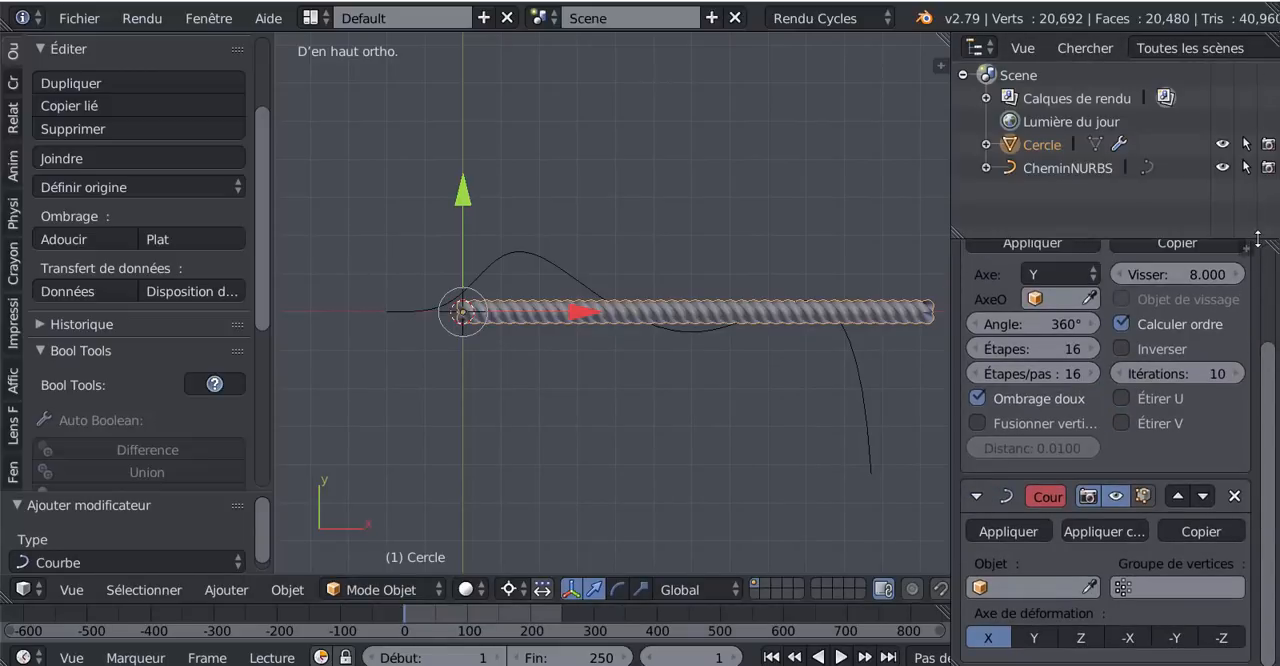
{"action": "left_click_drag", "start_coordinate": [1257, 237], "coordinate": [1257, 85]}
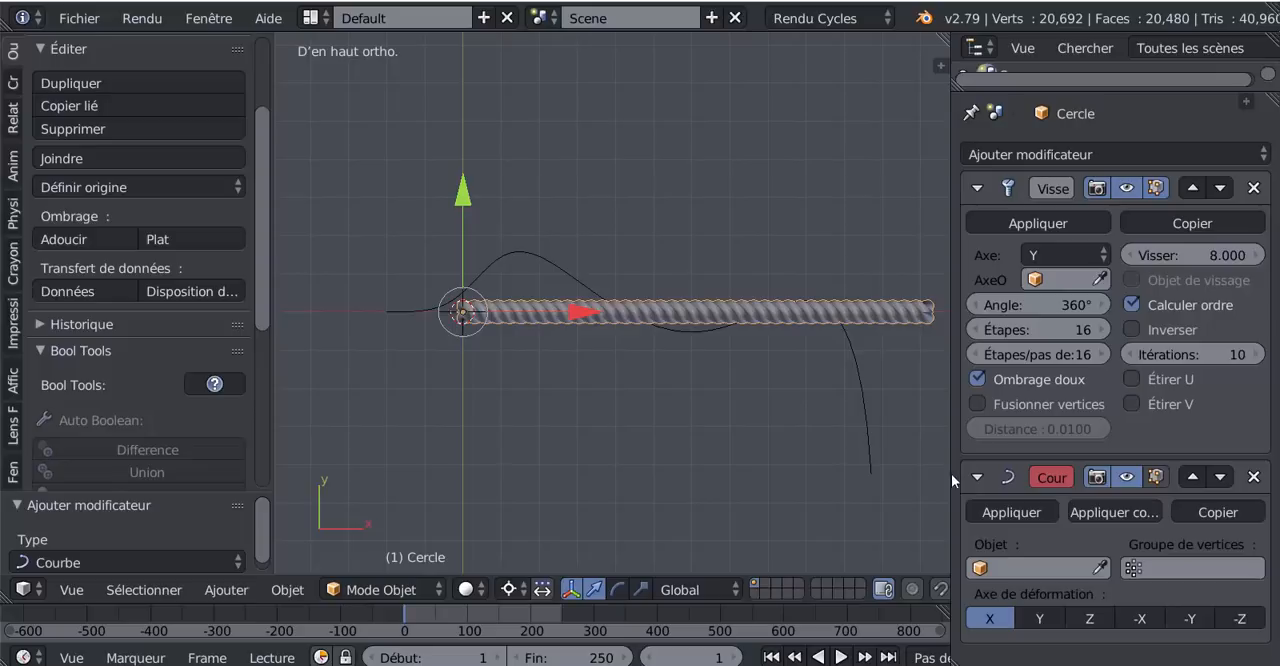
{"action": "left_click_drag", "start_coordinate": [951, 473], "coordinate": [884, 490]}
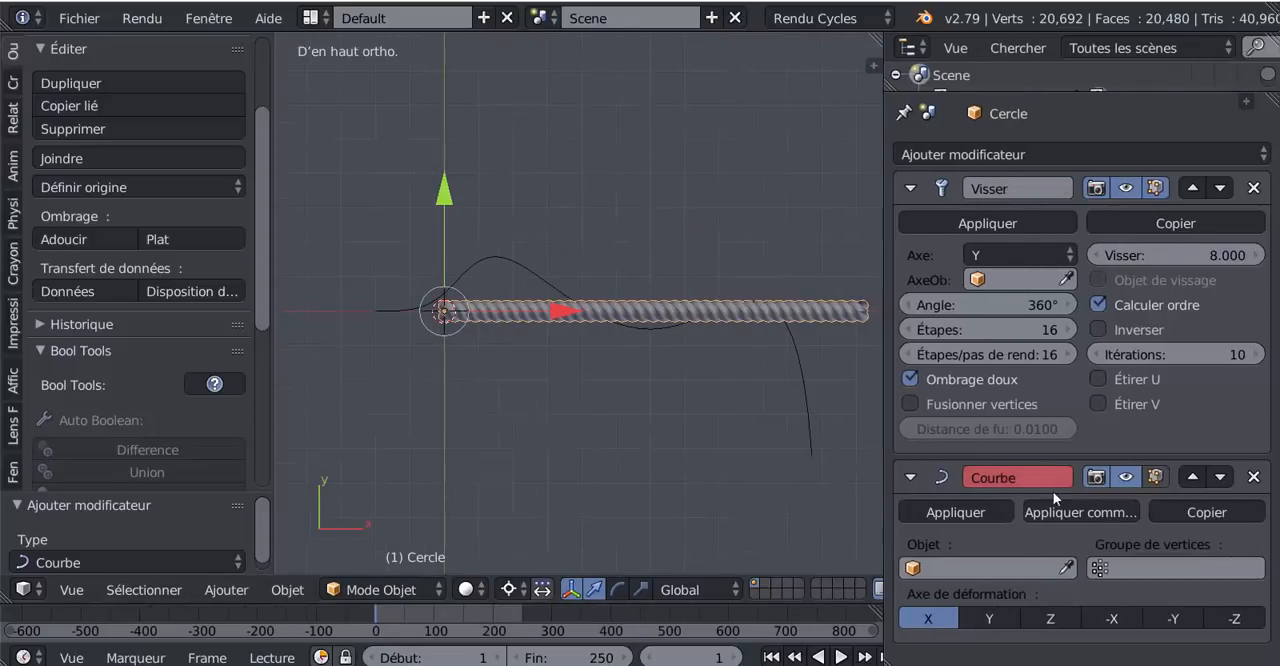
{"action": "left_click", "coordinate": [964, 570]}
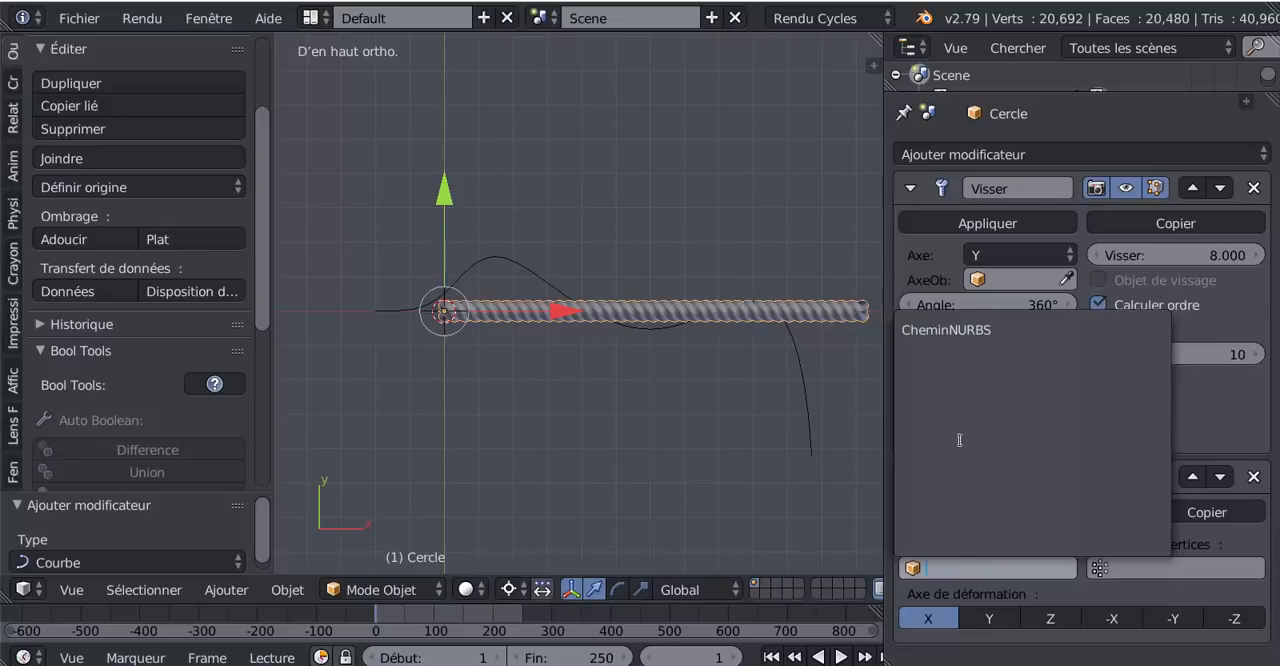
{"action": "left_click", "coordinate": [958, 332]}
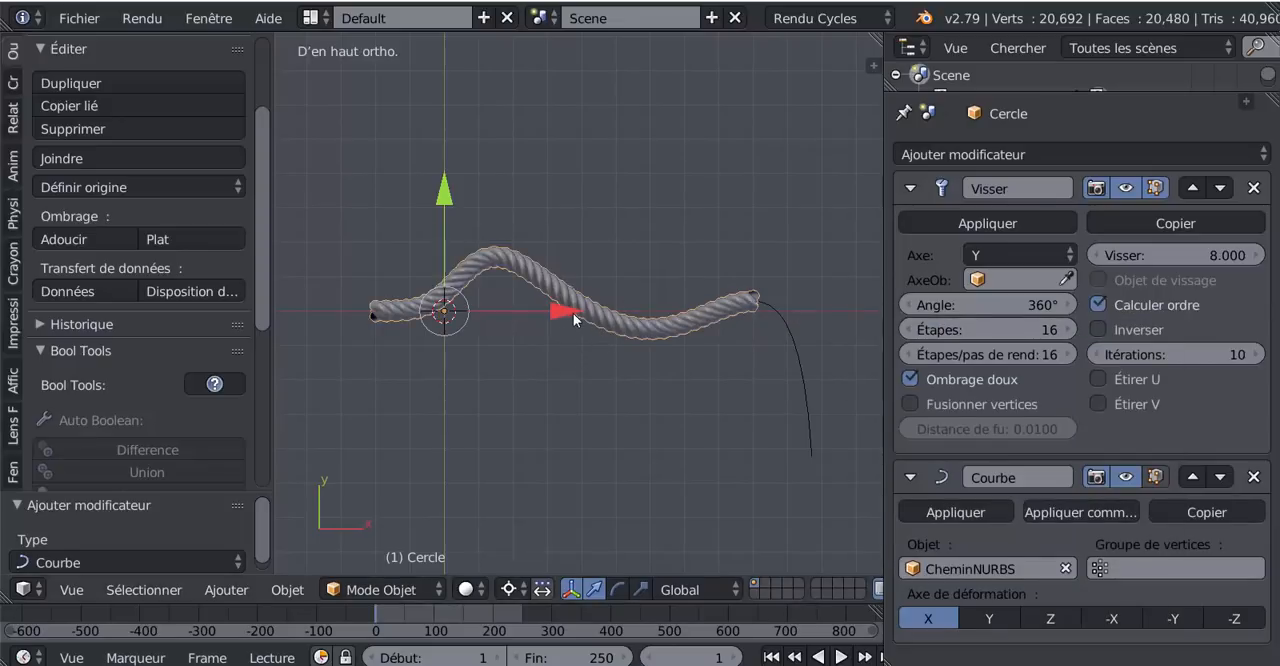
- Slide the rope back and forth along the curved path by moving it in X by 2.423, 2.275 and -1.826
{"action": "left_click_drag", "start_coordinate": [573, 313], "coordinate": [634, 409]}
{"action": "middle_click_drag", "start_coordinate": [634, 409], "coordinate": [489, 399]}
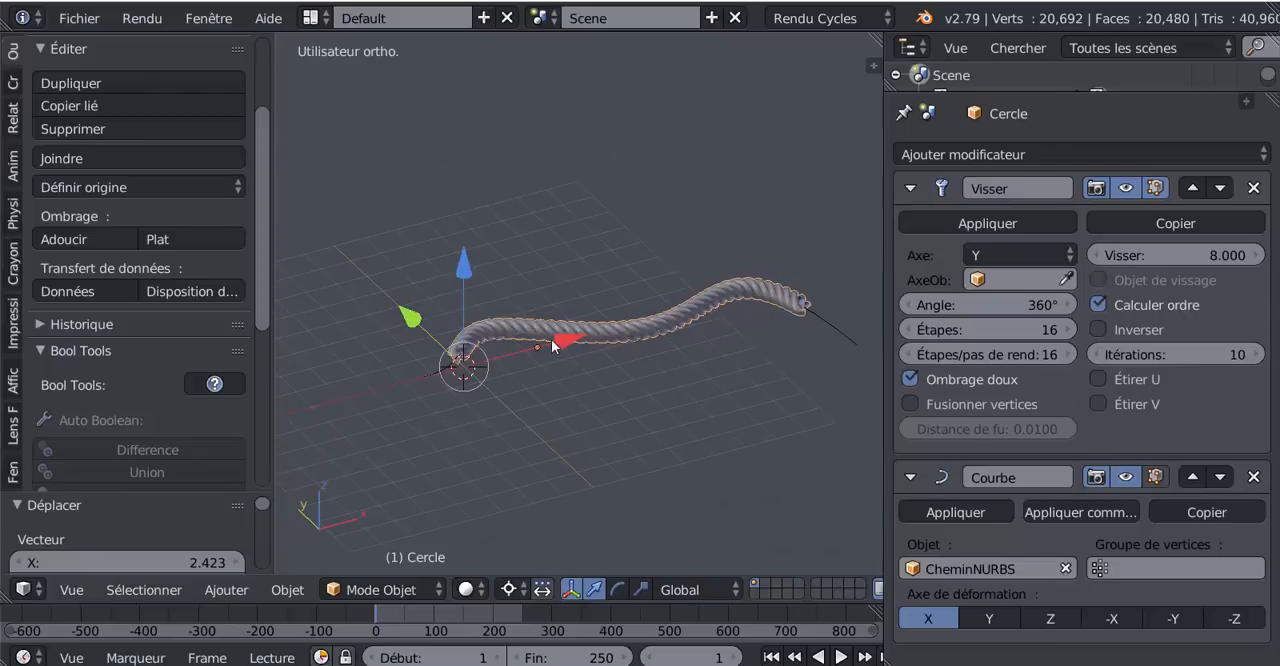
{"action": "left_click_drag", "start_coordinate": [551, 339], "coordinate": [518, 345]}
{"action": "middle_click_drag", "start_coordinate": [624, 328], "coordinate": [594, 483]}
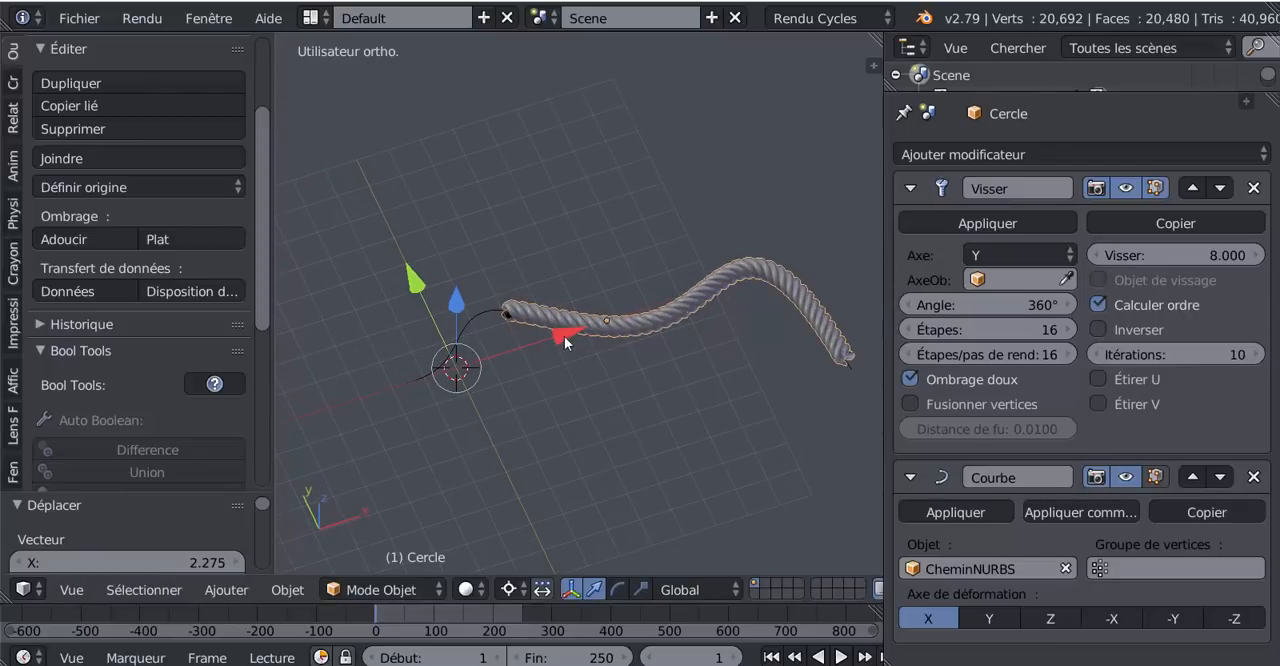
{"action": "left_click_drag", "start_coordinate": [564, 340], "coordinate": [512, 370]}
{"action": "middle_click_drag", "start_coordinate": [512, 370], "coordinate": [563, 489]}
{"action": "scroll", "coordinate": [634, 440], "scroll_direction": "up", "scroll_amount": 3}
{"action": "middle_click_drag", "start_coordinate": [634, 440], "coordinate": [603, 506]}
{"action": "scroll", "coordinate": [603, 506], "scroll_direction": "down", "scroll_amount": 1}
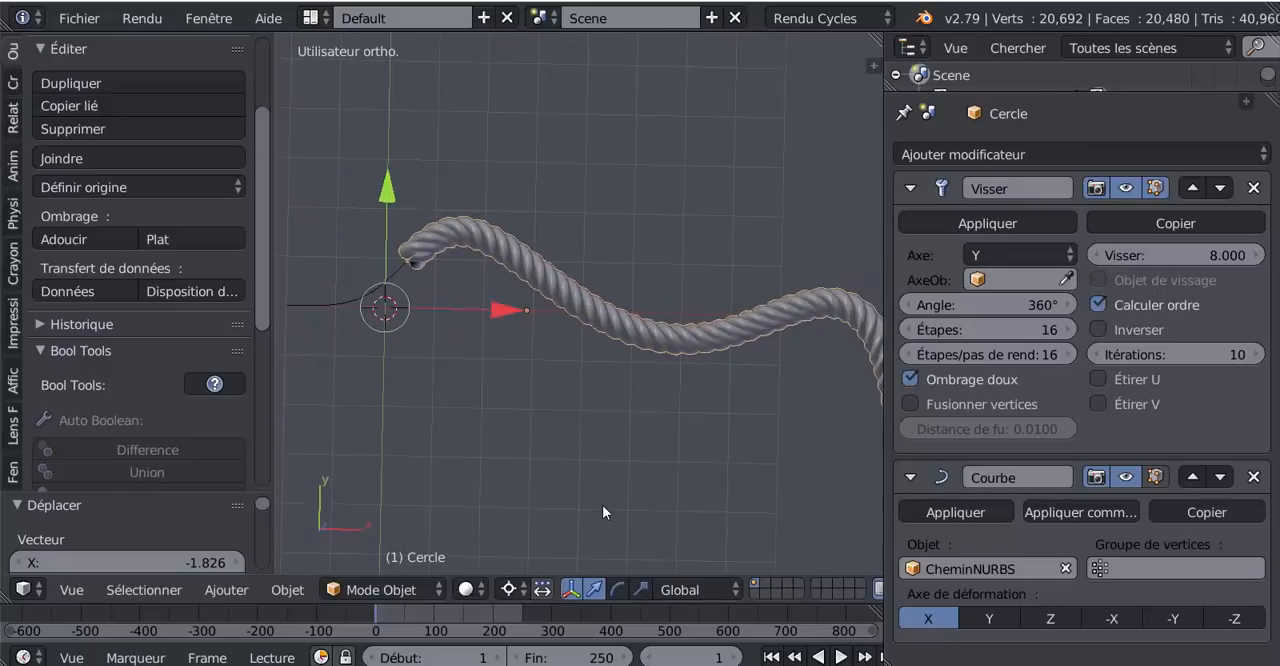
- Delete the CheminNURBS path from the scene in top view
{"action": "scroll", "coordinate": [602, 505], "scroll_direction": "down", "scroll_amount": 3}
{"action": "key", "text": "KP_7"}
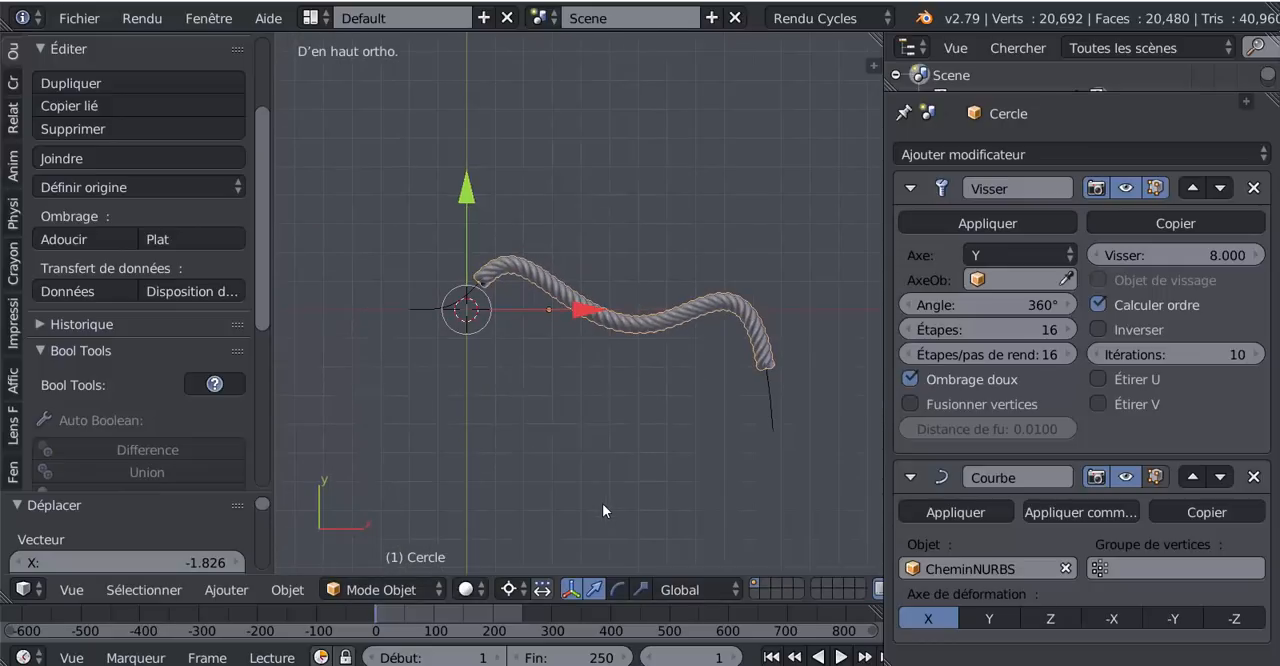
{"action": "right_click", "coordinate": [769, 399]}
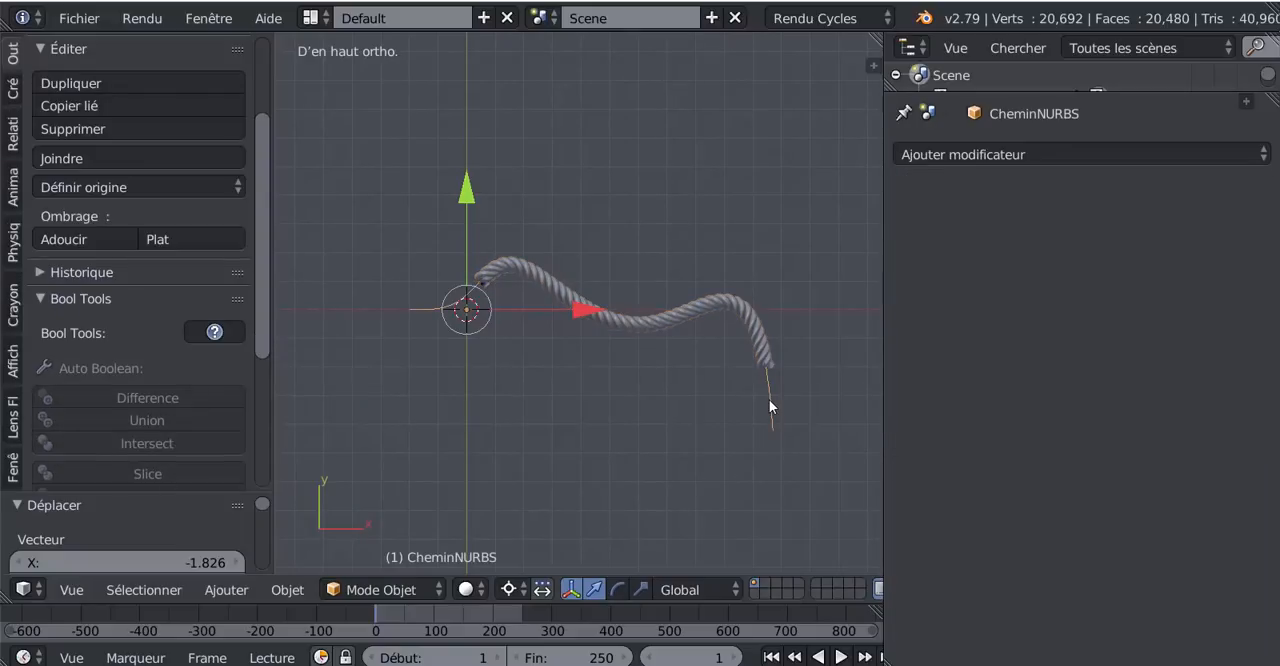
{"action": "key", "text": "x"}
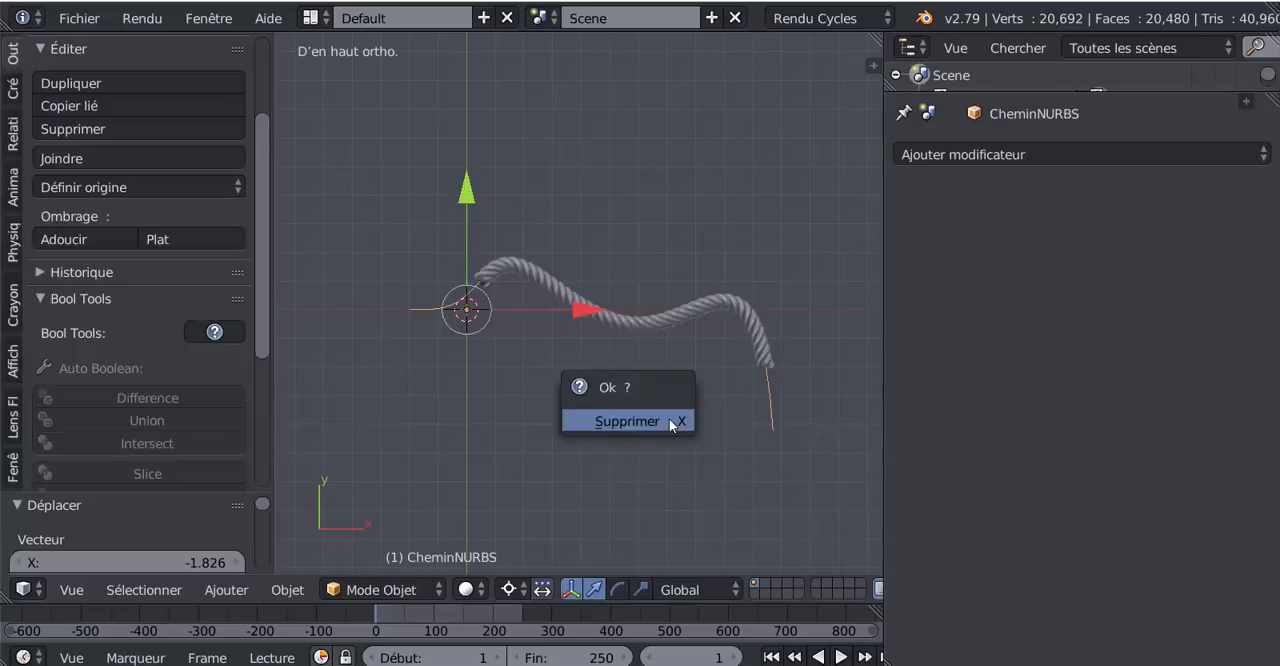
{"action": "left_click", "coordinate": [672, 424]}
{"action": "scroll", "coordinate": [705, 414], "scroll_direction": "down", "scroll_amount": 3}
{"action": "scroll", "coordinate": [670, 331], "scroll_direction": "up", "scroll_amount": 4}
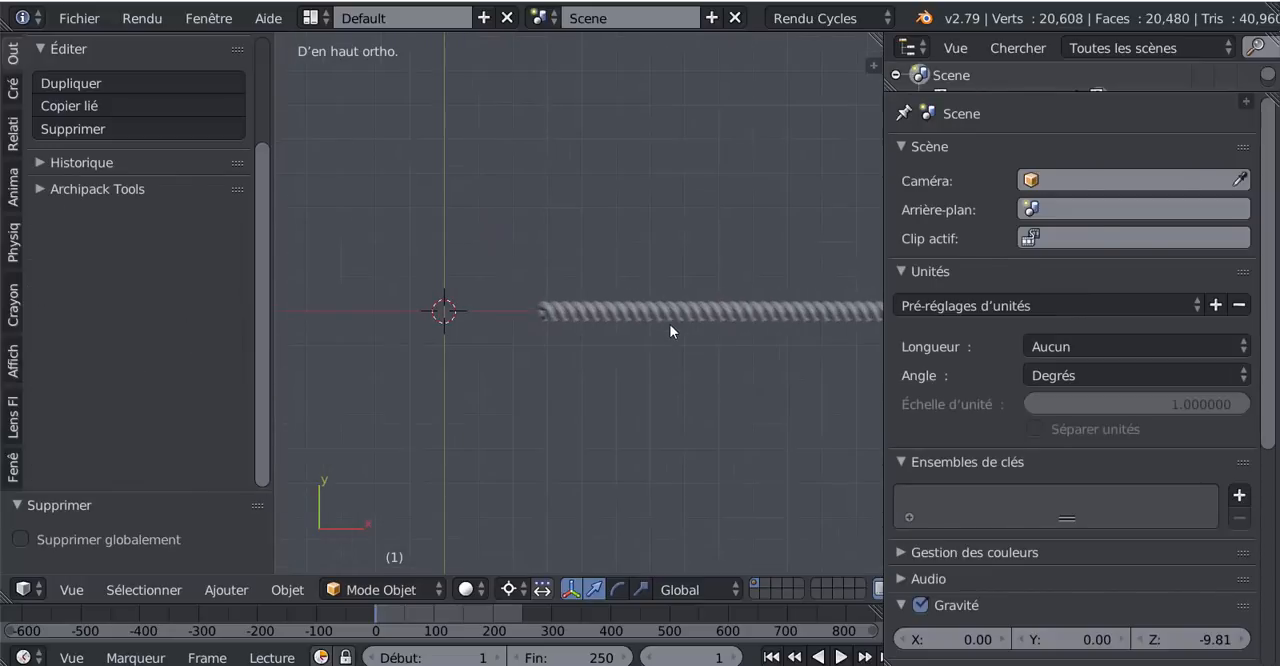
- Snap the 3D cursor to the centre, snap the rope to the cursor with offset, and widen the 3D view
{"action": "right_click", "coordinate": [667, 313]}
{"action": "key", "text": "shift+s"}
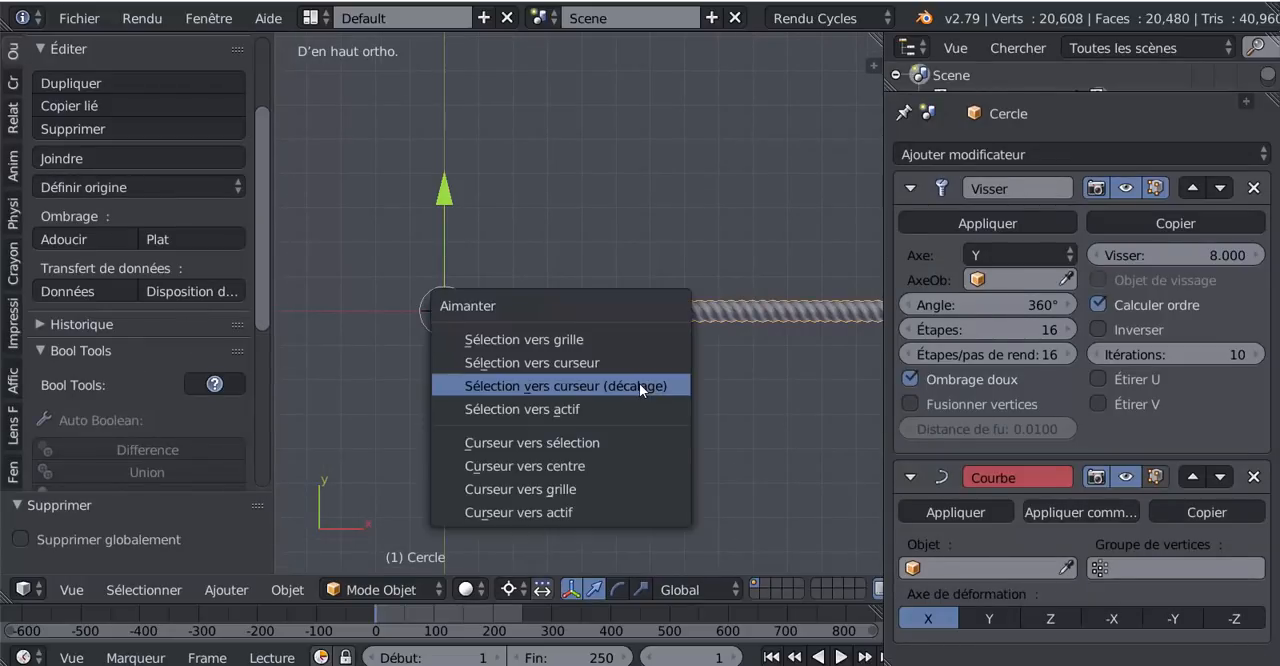
{"action": "left_click", "coordinate": [603, 457]}
{"action": "key", "text": "shift+s"}
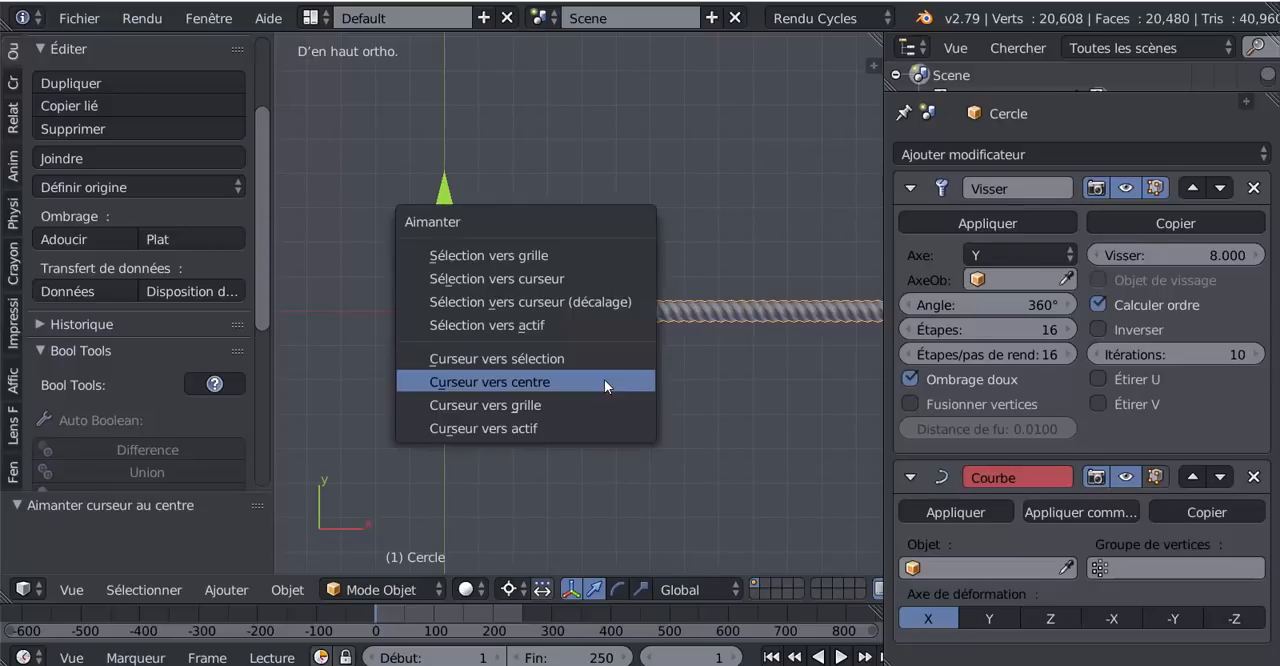
{"action": "left_click", "coordinate": [601, 309]}
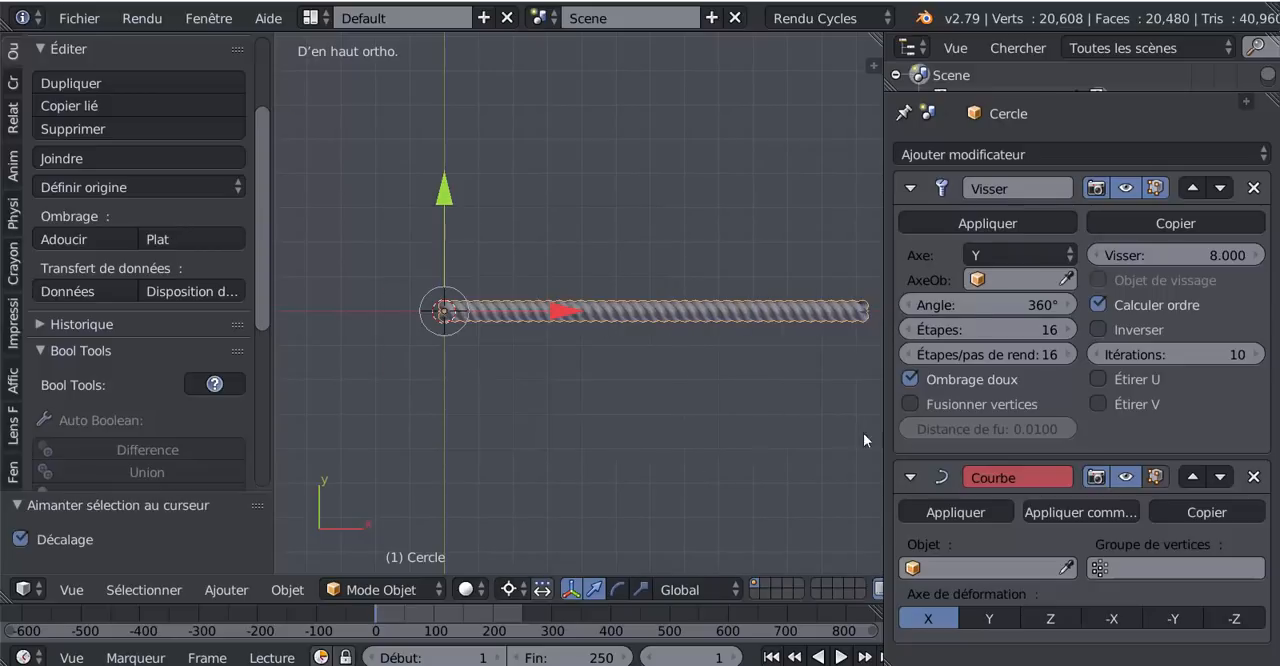
{"action": "left_click_drag", "start_coordinate": [883, 416], "coordinate": [1053, 414]}
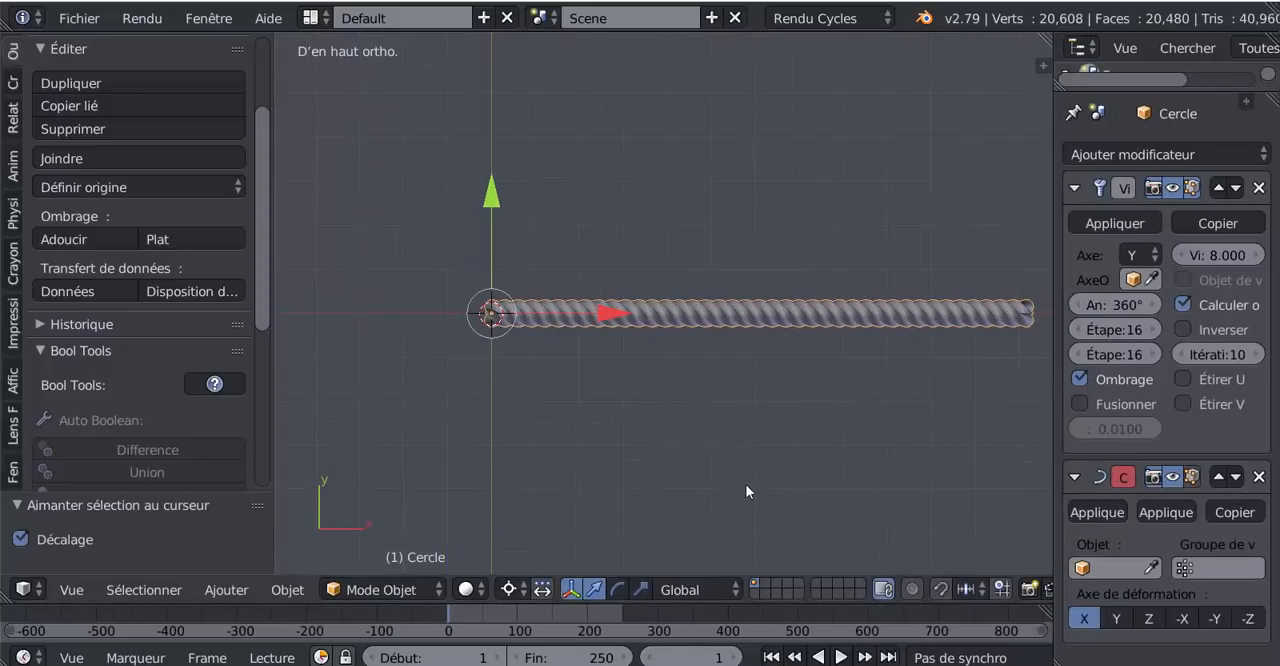
- Add an Archemedian spiral curve at the rope's origin
{"action": "left_click", "coordinate": [226, 589]}
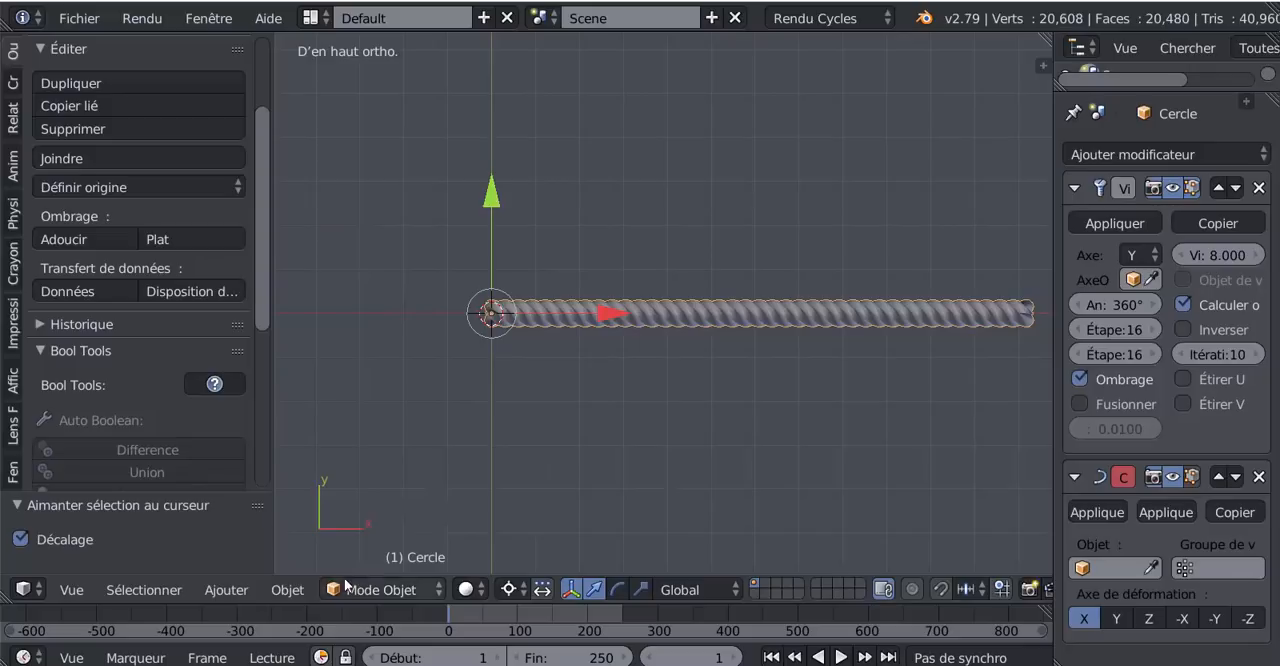
{"action": "left_click", "coordinate": [287, 590]}
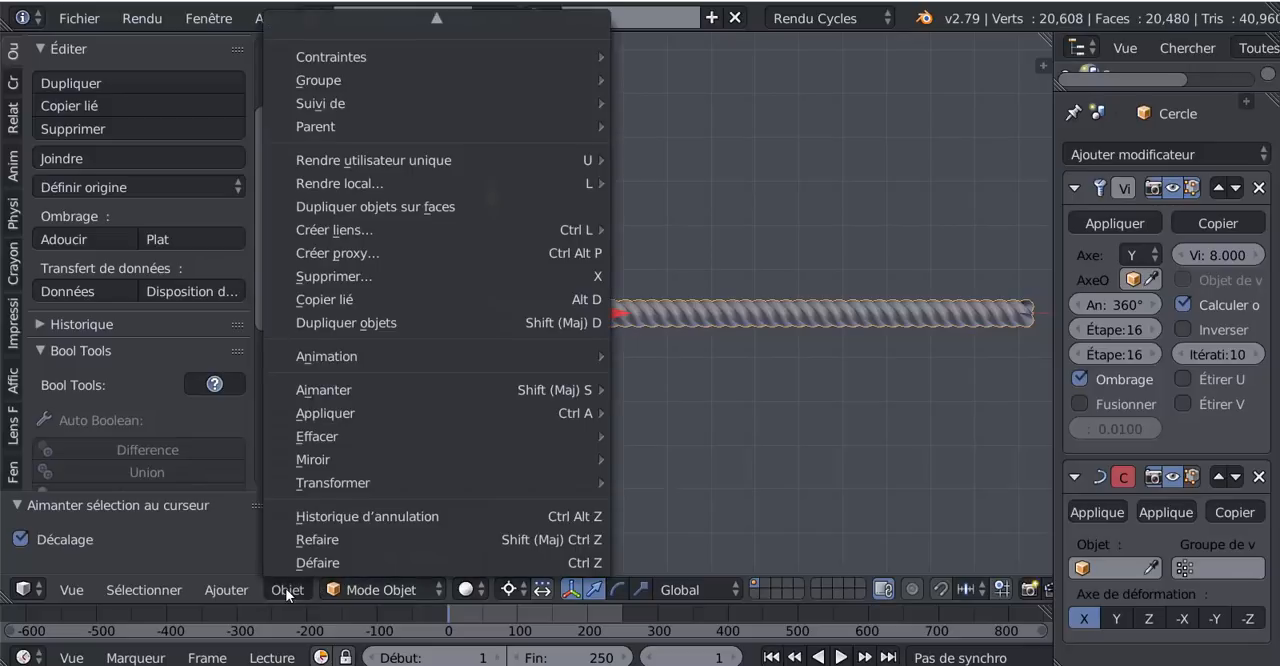
{"action": "left_click", "coordinate": [223, 591]}
{"action": "mouse_move", "coordinate": [232, 545]}
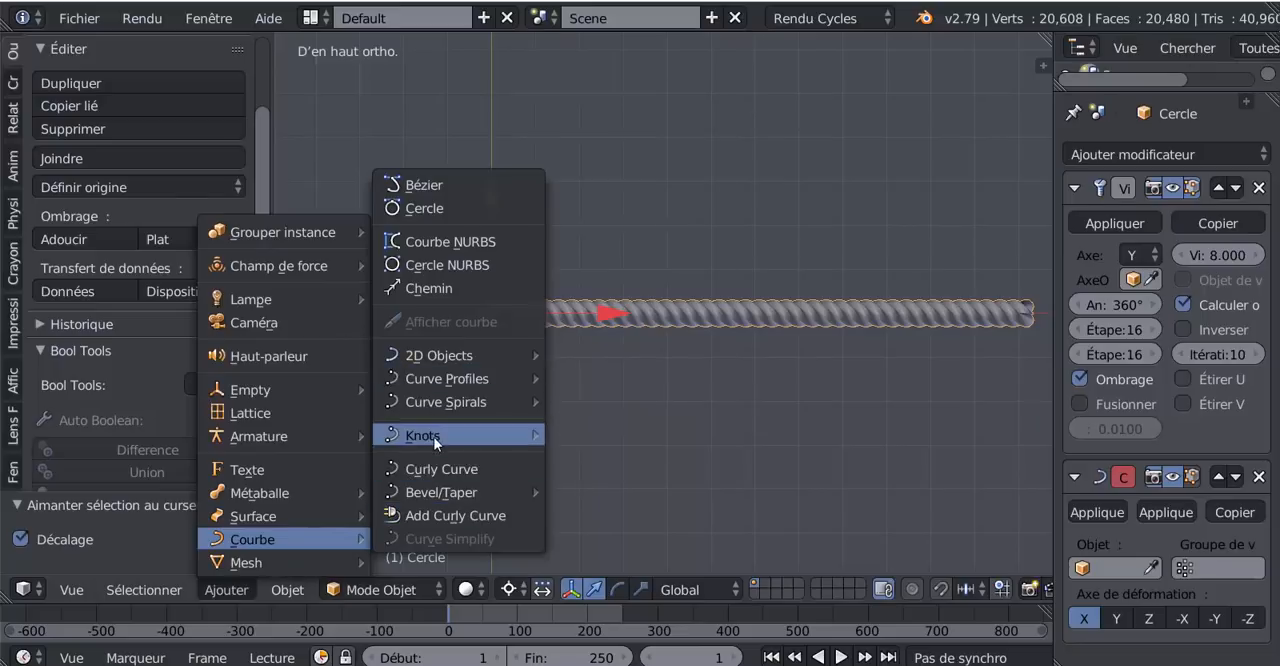
{"action": "mouse_move", "coordinate": [433, 400]}
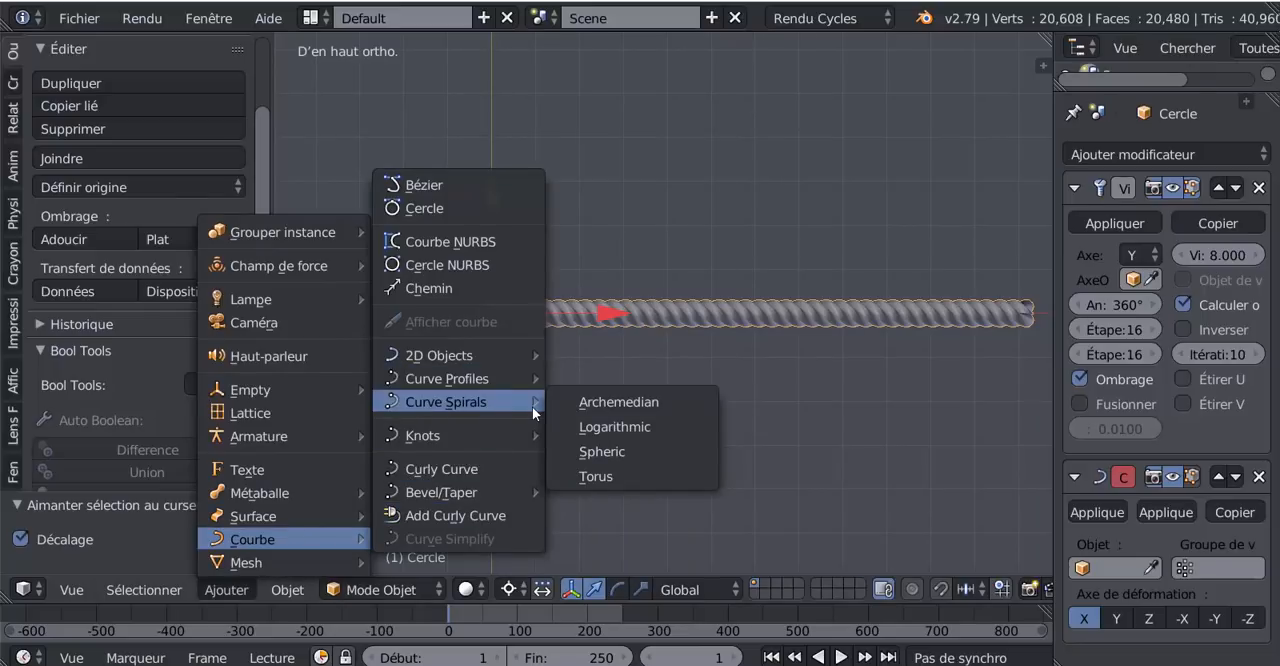
{"action": "left_click", "coordinate": [621, 402]}
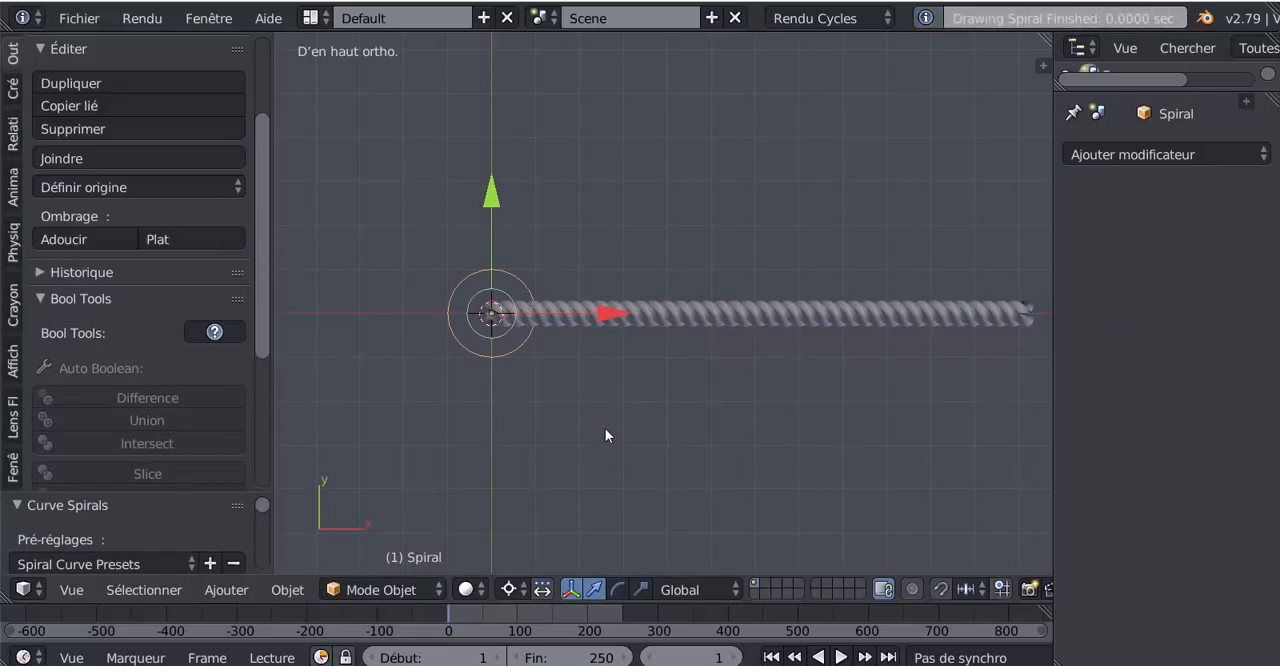
- Expand the Curve Spirals settings and set the spiral's Hauteur to 0.66
{"action": "middle_click_drag", "start_coordinate": [571, 474], "coordinate": [649, 416]}
{"action": "scroll", "coordinate": [503, 472], "scroll_direction": "up", "scroll_amount": 2}
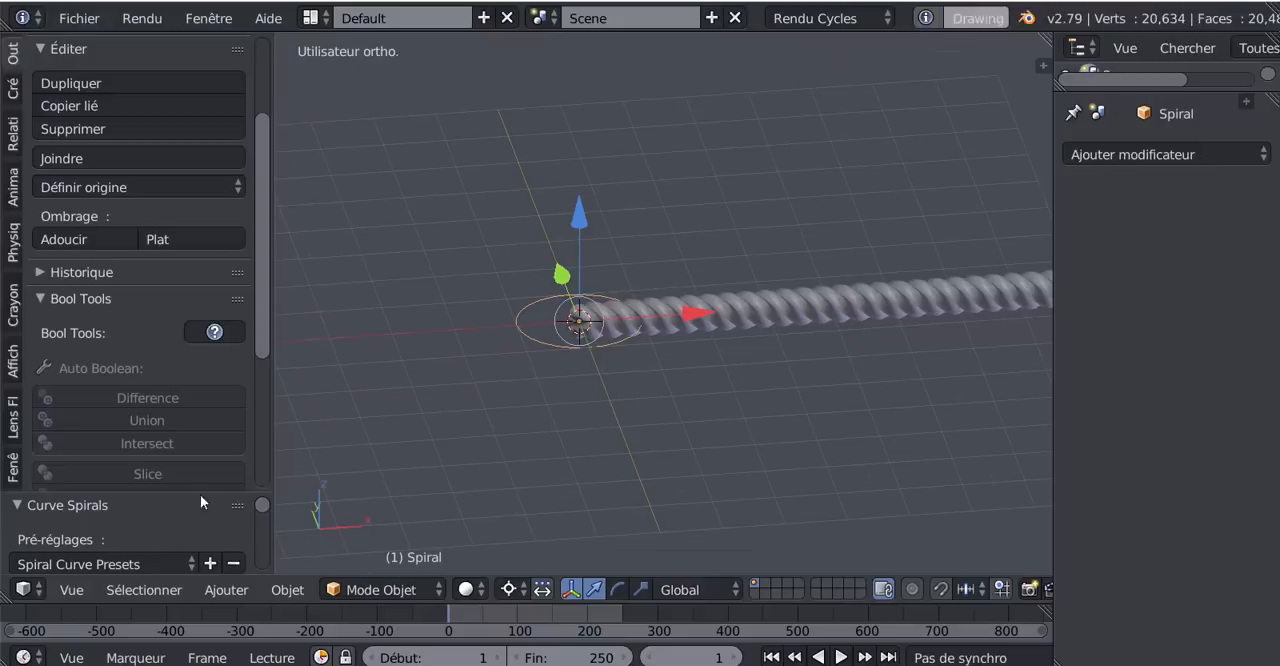
{"action": "left_click_drag", "start_coordinate": [200, 494], "coordinate": [228, 280]}
{"action": "left_click_drag", "start_coordinate": [246, 176], "coordinate": [246, 167]}
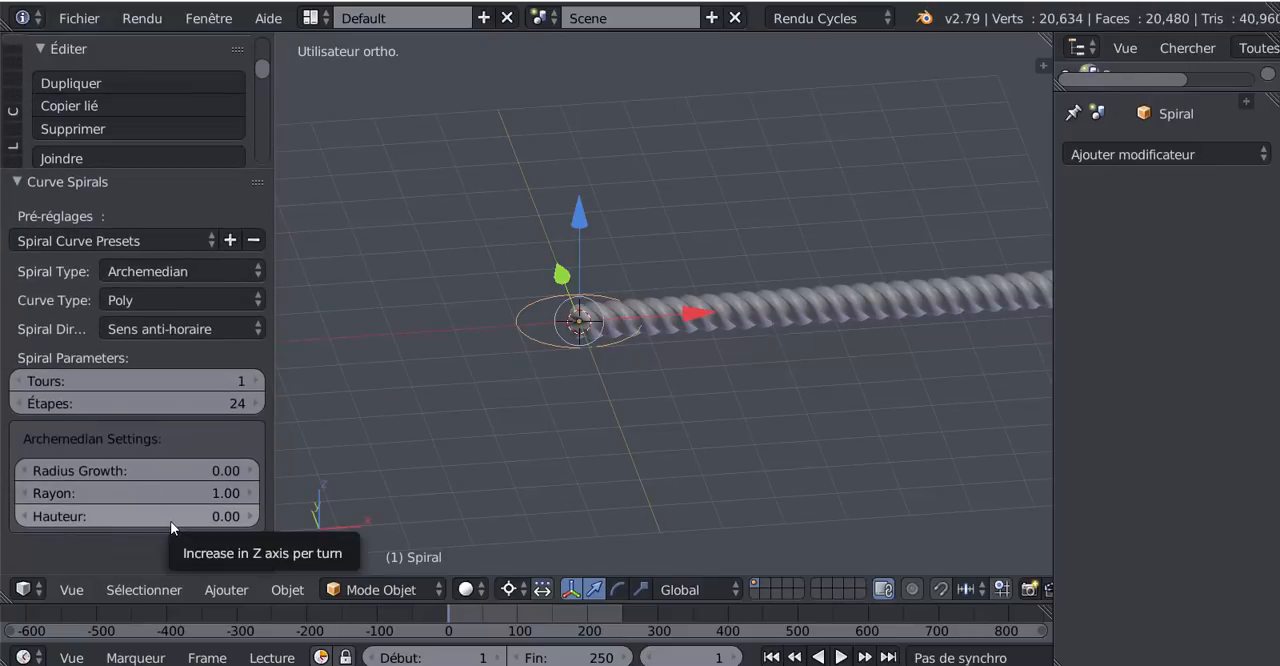
{"action": "mouse_move", "coordinate": [170, 521]}
{"action": "left_mouse_down"}
{"action": "mouse_move", "coordinate": [247, 521]}
{"action": "mouse_move", "coordinate": [199, 521]}
{"action": "left_mouse_up"}
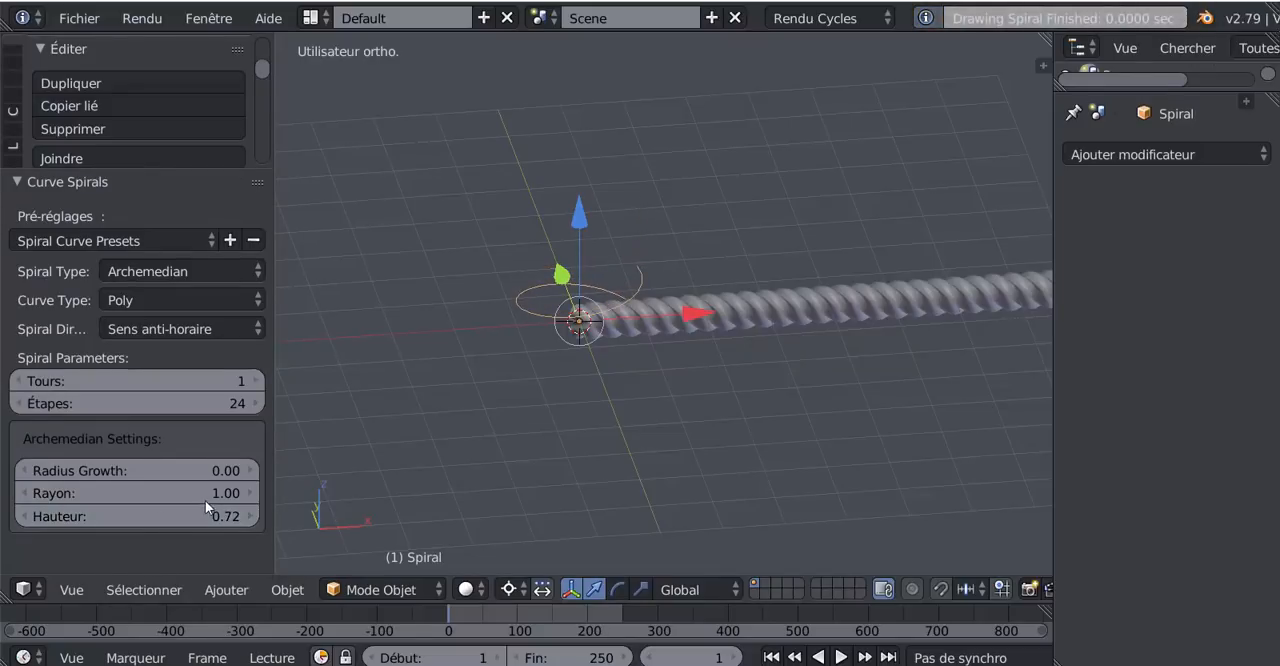
{"action": "middle_click_drag", "start_coordinate": [342, 510], "coordinate": [365, 450]}
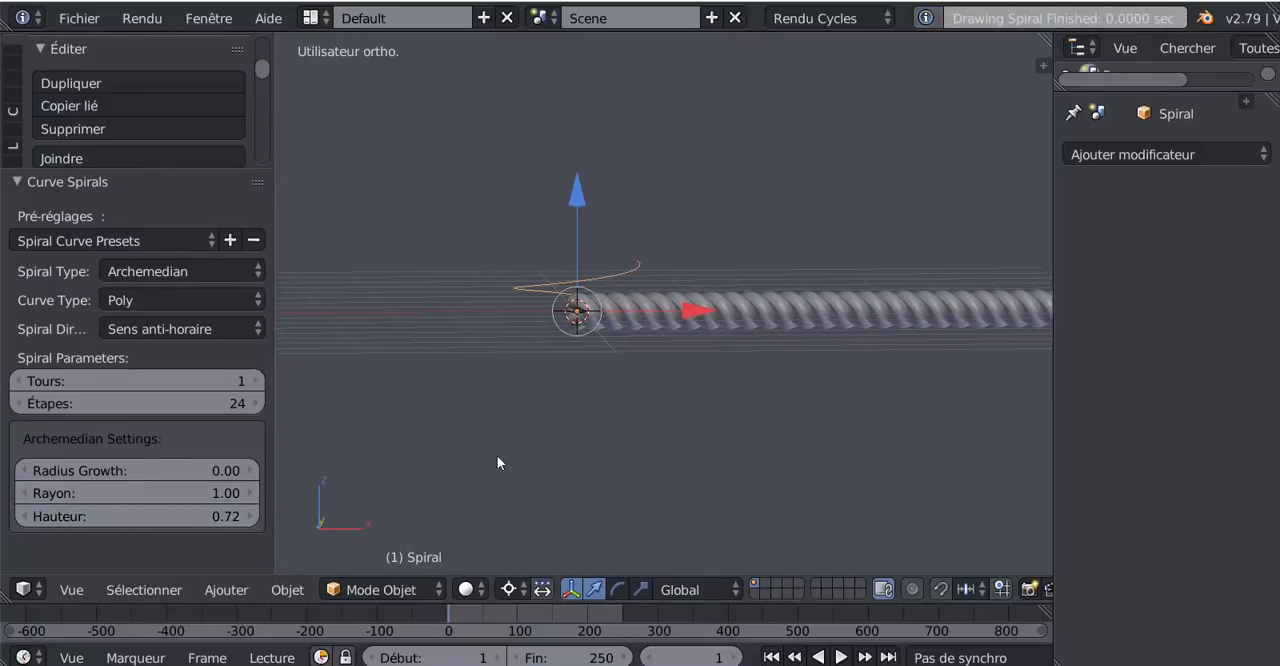
{"action": "key", "text": "KP_1"}
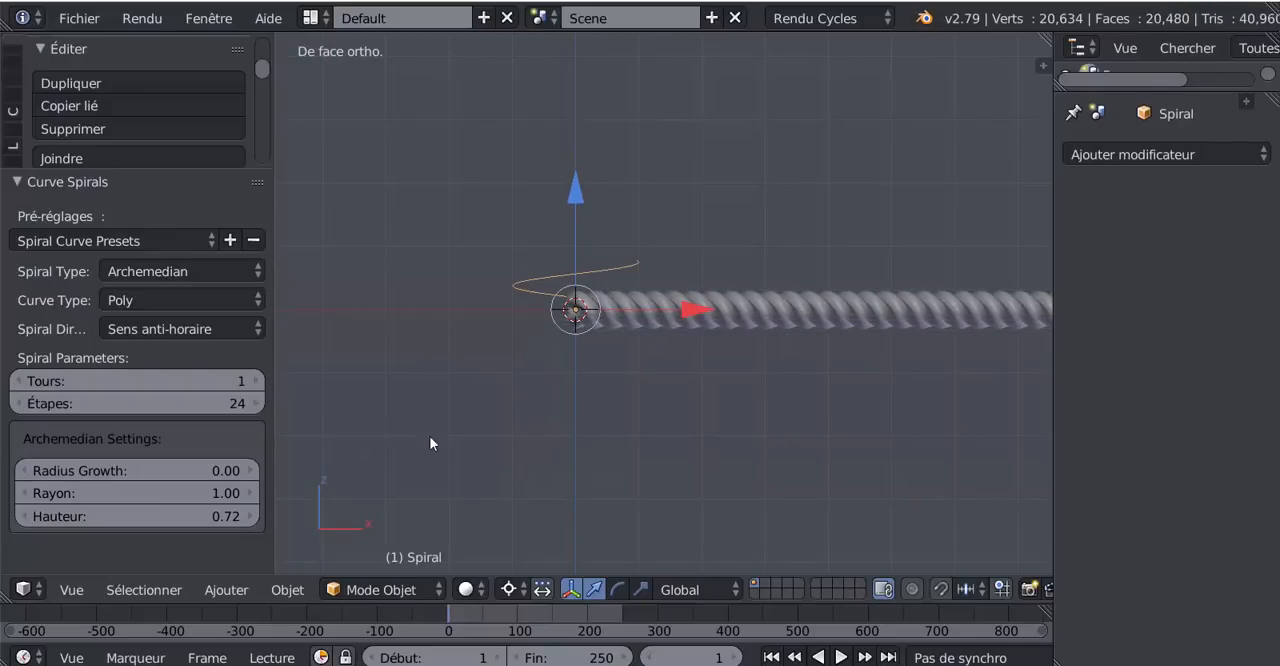
{"action": "mouse_move", "coordinate": [205, 516]}
{"action": "left_mouse_down"}
{"action": "mouse_move", "coordinate": [190, 516]}
{"action": "mouse_move", "coordinate": [226, 516]}
{"action": "mouse_move", "coordinate": [200, 516]}
{"action": "left_mouse_up"}
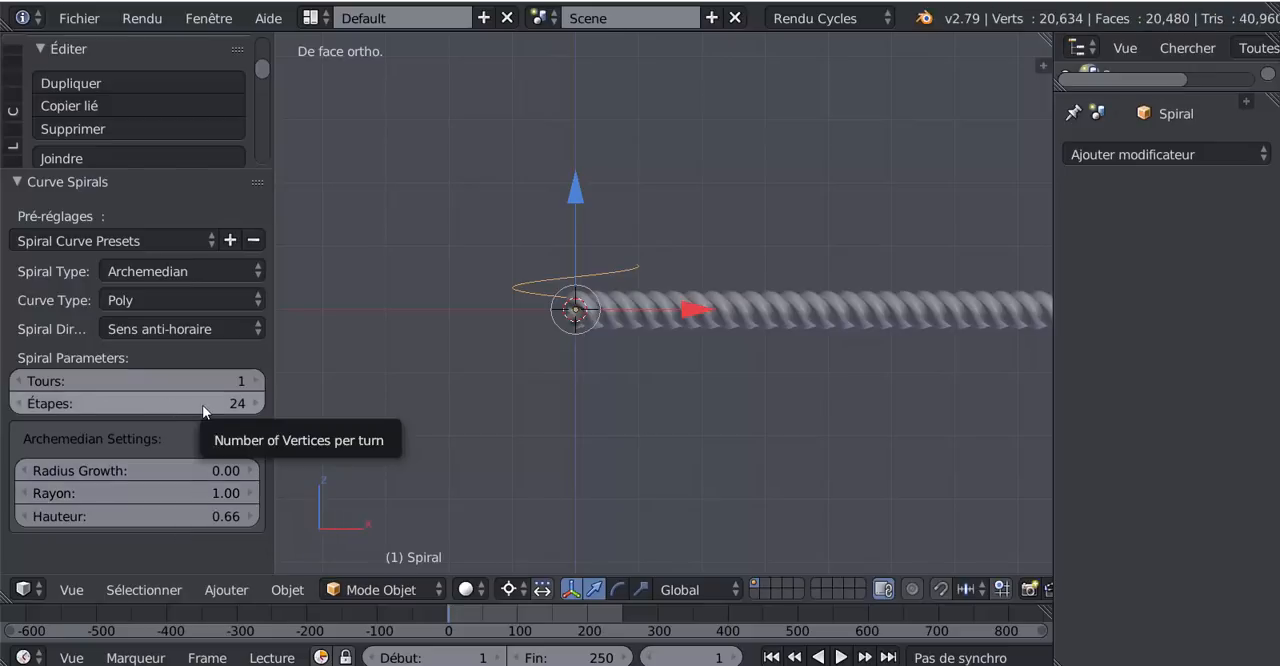
- Set the spiral's number of turns (Tours) to 11
{"action": "left_click_drag", "start_coordinate": [217, 378], "coordinate": [427, 388]}
{"action": "scroll", "coordinate": [432, 386], "scroll_direction": "down", "scroll_amount": 8}
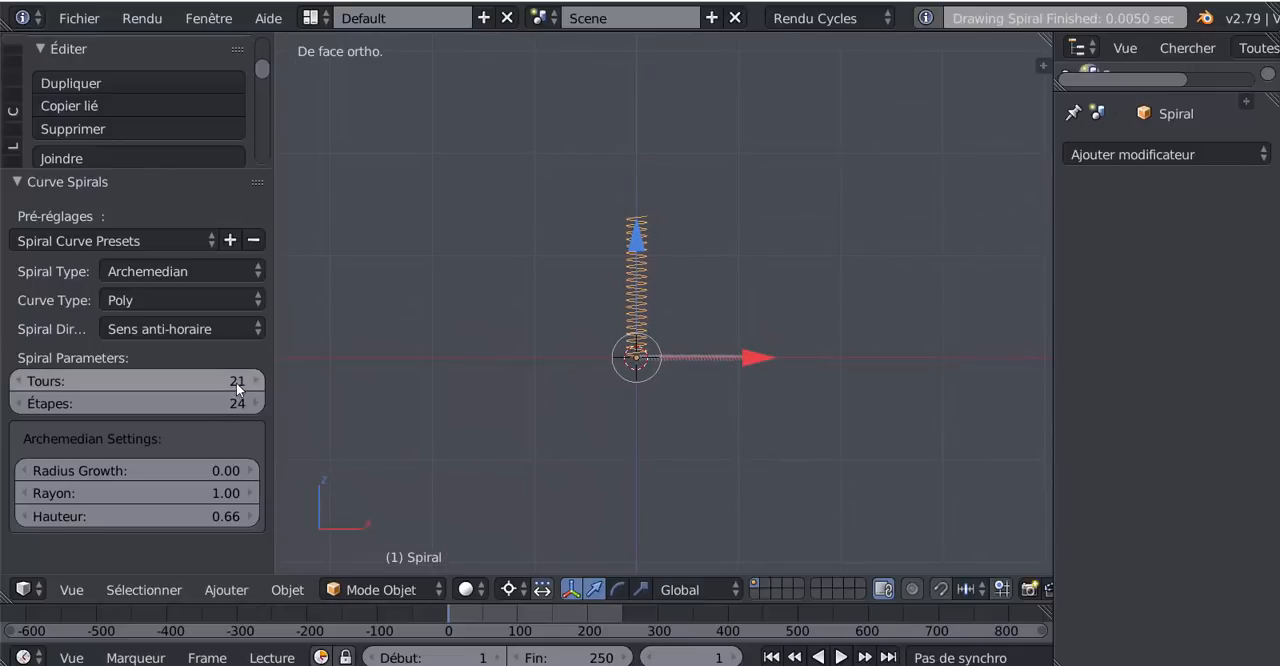
{"action": "left_click_drag", "start_coordinate": [236, 382], "coordinate": [437, 404]}
{"action": "scroll", "coordinate": [437, 404], "scroll_direction": "up", "scroll_amount": 4}
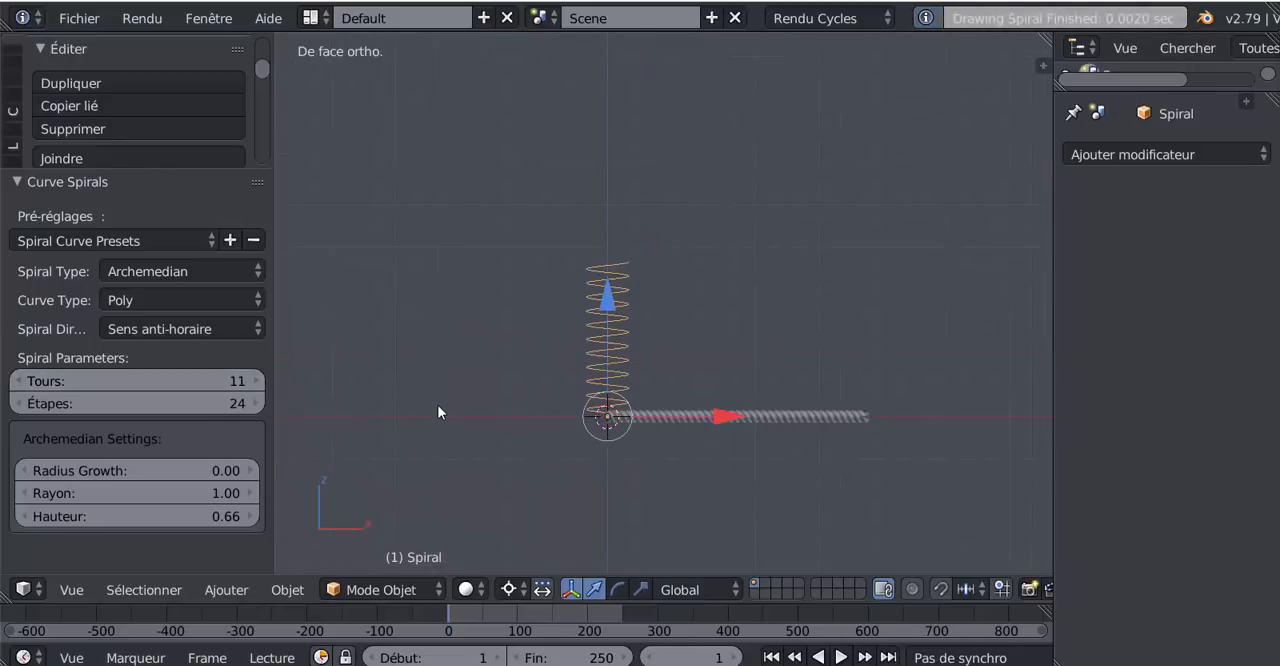
{"action": "scroll", "coordinate": [497, 393], "scroll_direction": "up", "scroll_amount": 3}
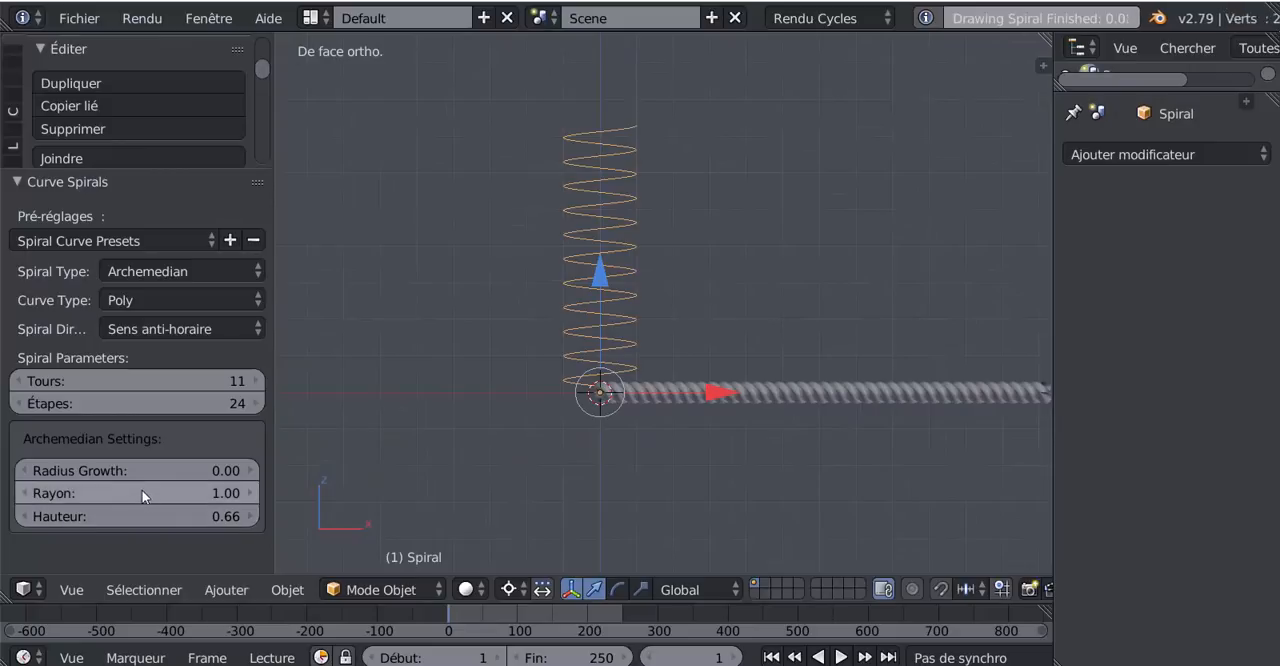
- Set the spiral's Rayon to 3.73 and check its coils against the rope from several angles
{"action": "left_click_drag", "start_coordinate": [143, 493], "coordinate": [275, 493]}
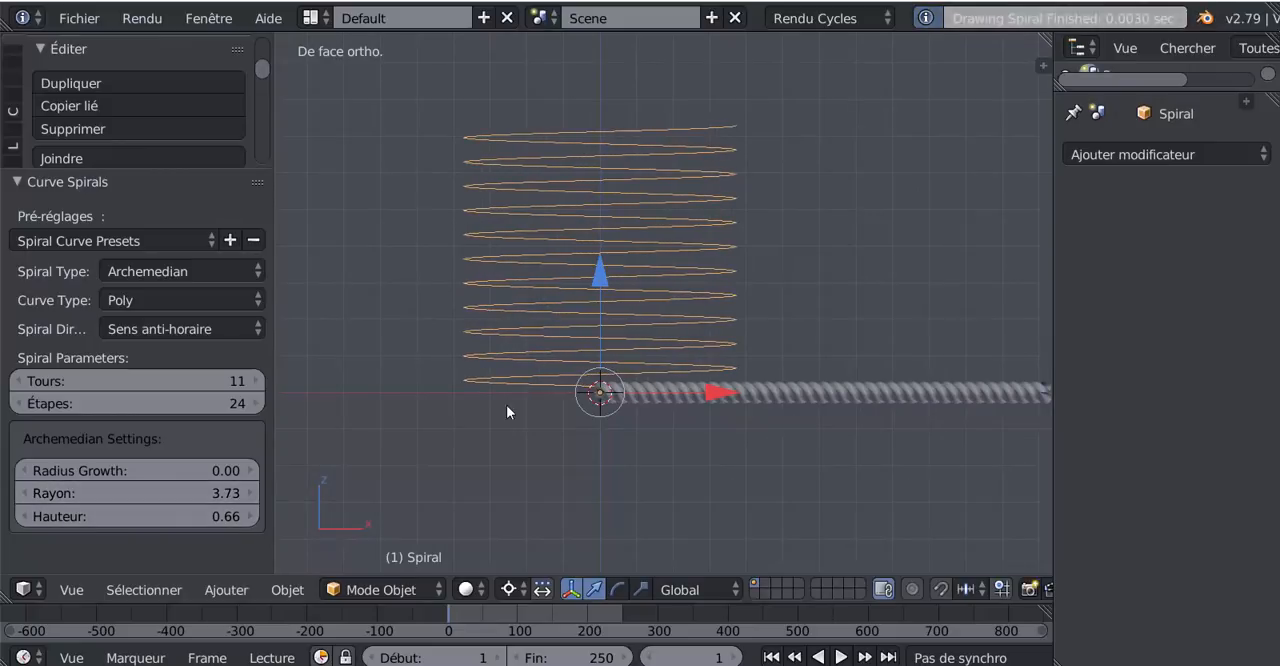
{"action": "middle_click_drag", "start_coordinate": [506, 405], "coordinate": [607, 452]}
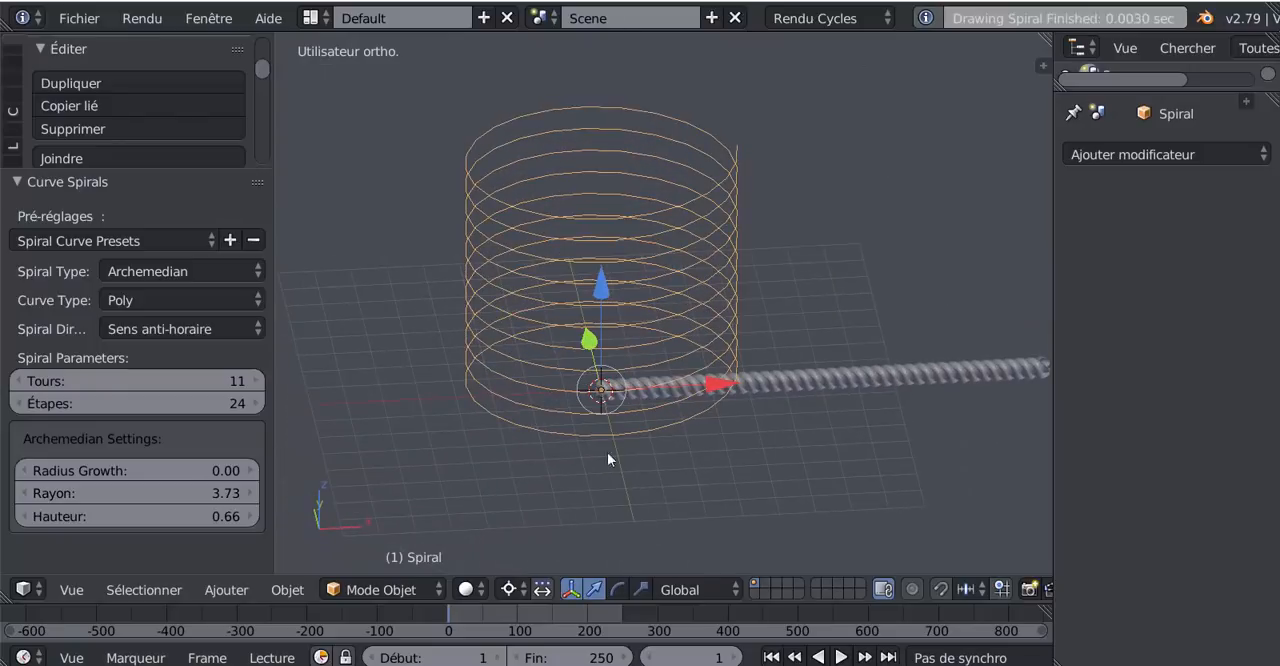
{"action": "middle_click_drag", "start_coordinate": [579, 371], "coordinate": [553, 399]}
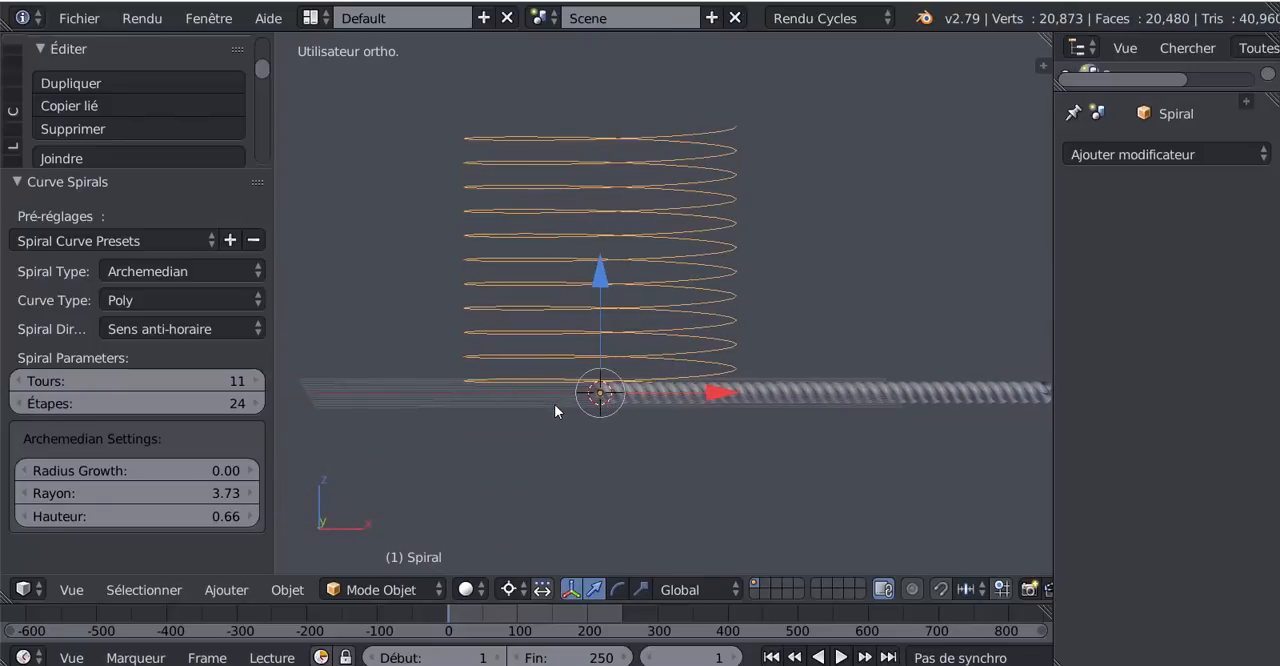
{"action": "scroll", "coordinate": [547, 431], "scroll_direction": "up", "scroll_amount": 1}
{"action": "middle_click_drag", "start_coordinate": [559, 440], "coordinate": [548, 439]}
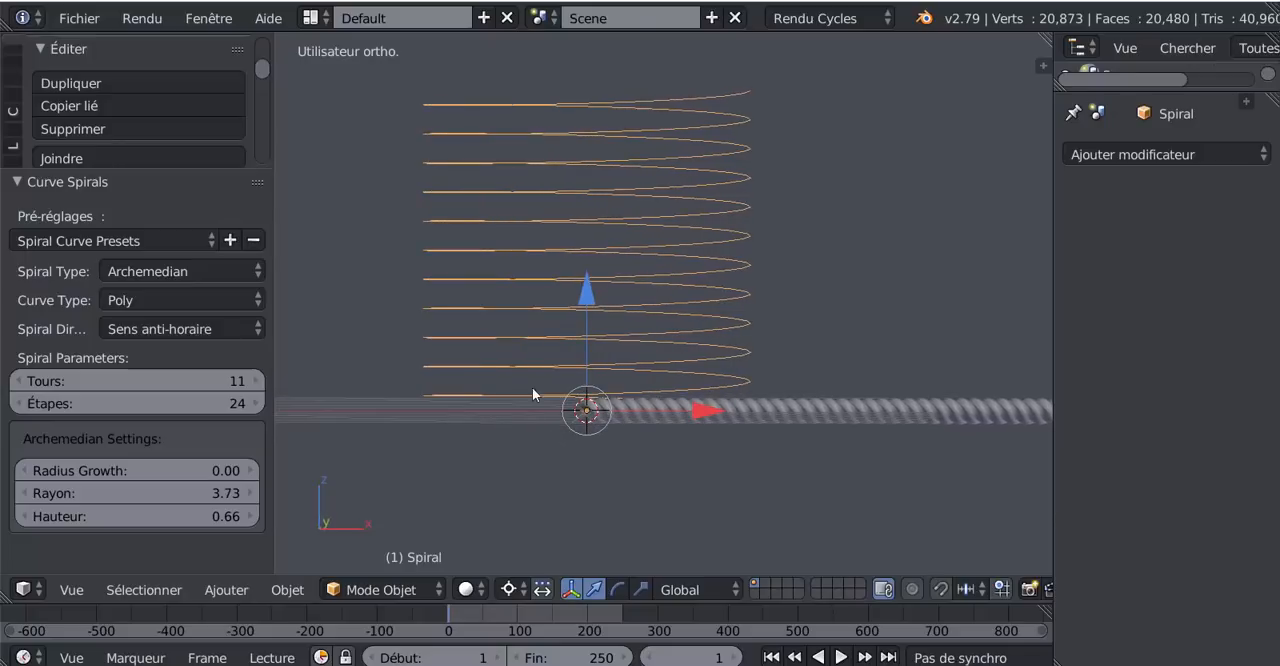
{"action": "scroll", "coordinate": [677, 460], "scroll_direction": "down", "scroll_amount": 4}
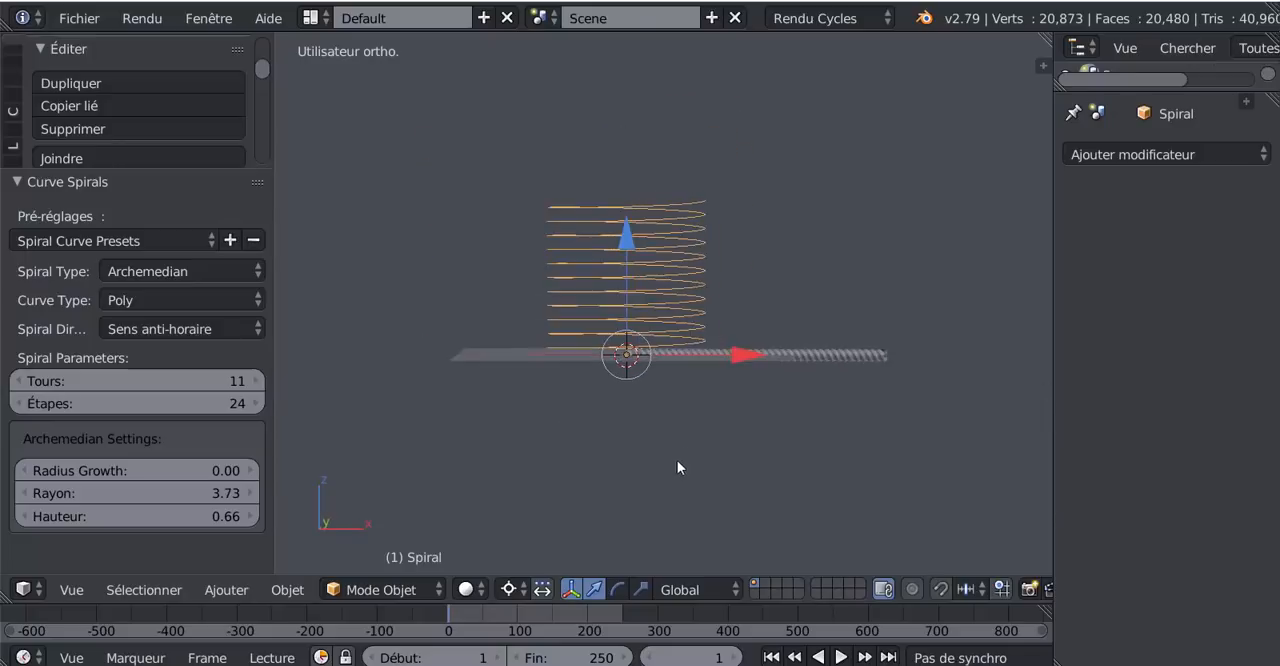
{"action": "middle_click_drag", "start_coordinate": [677, 460], "coordinate": [650, 468]}
{"action": "scroll", "coordinate": [690, 465], "scroll_direction": "up", "scroll_amount": 3}
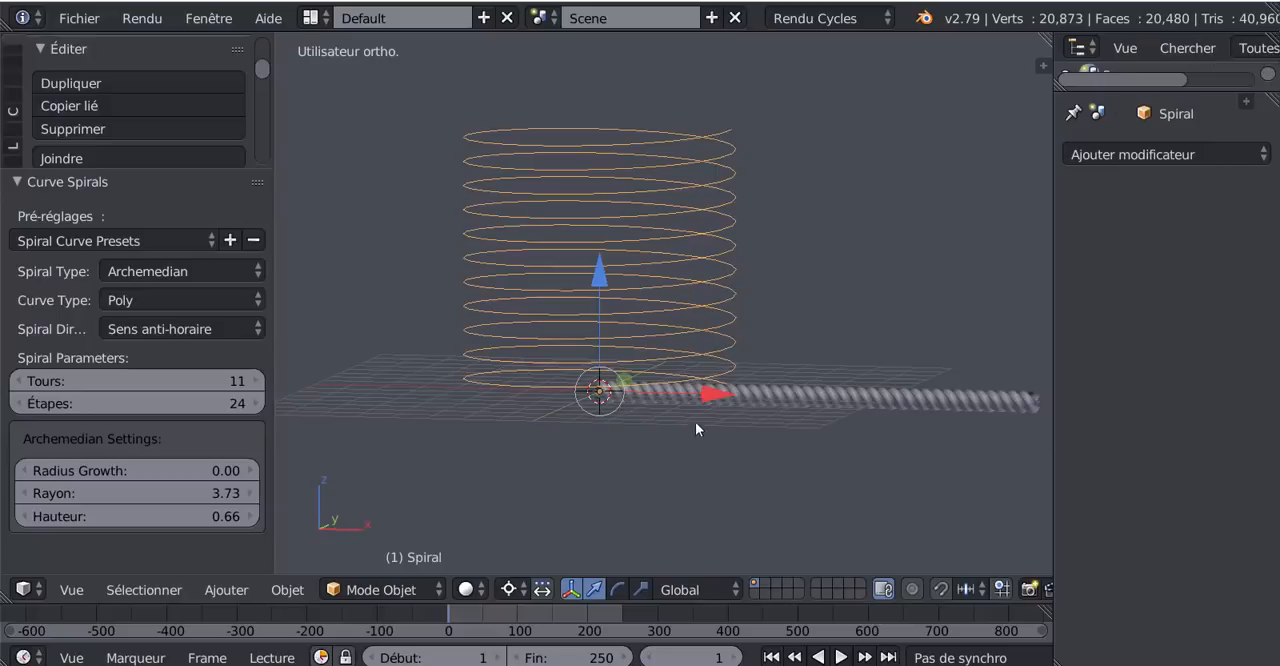
- Select the rope, enlarge its modifier properties area, and set Spiral as the Courbe modifier's object
{"action": "right_click", "coordinate": [798, 393]}
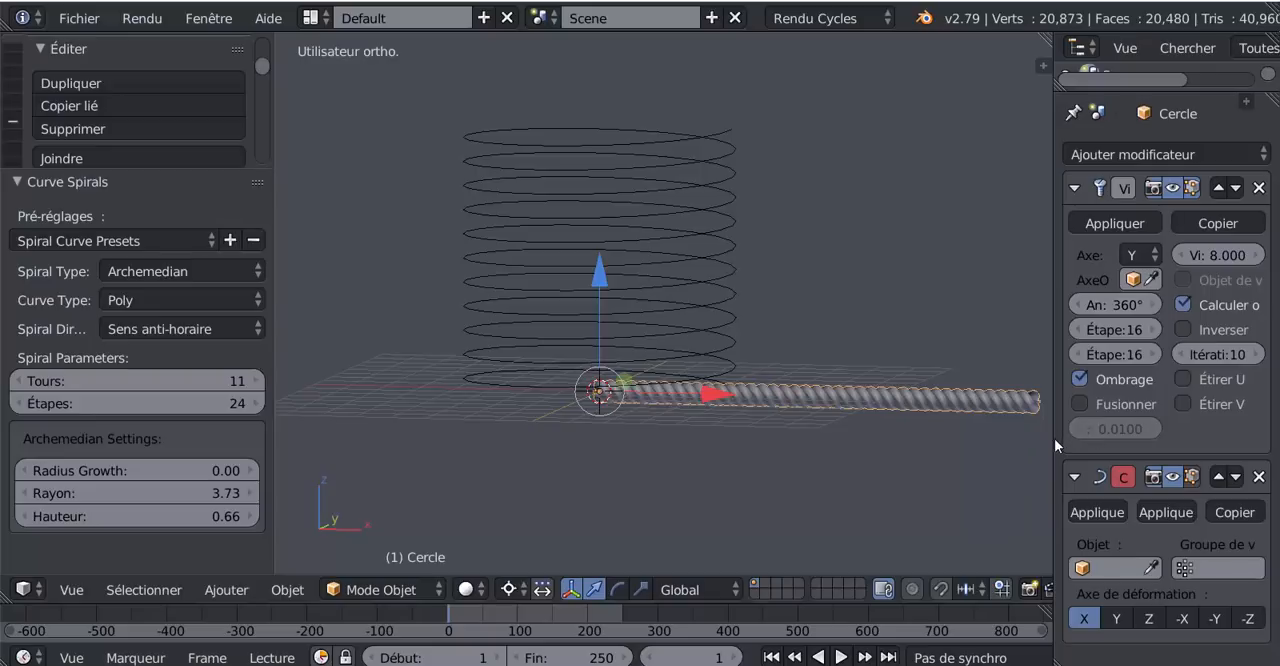
{"action": "left_click_drag", "start_coordinate": [1052, 440], "coordinate": [982, 436]}
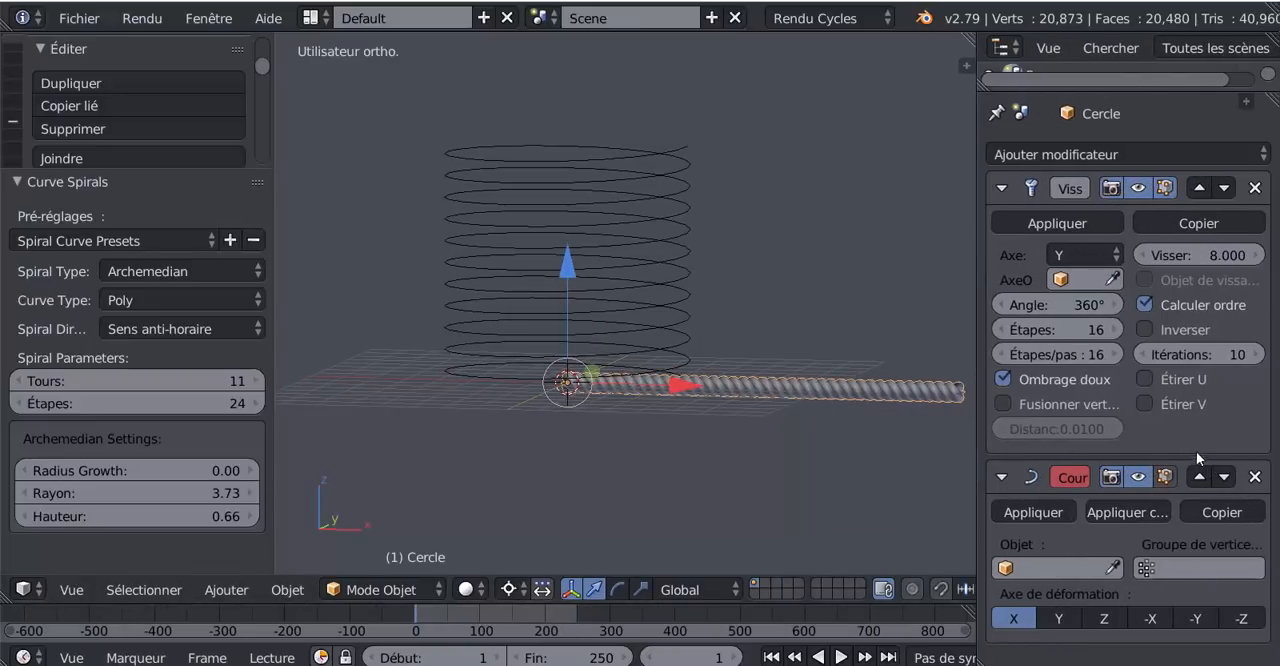
{"action": "left_click", "coordinate": [1018, 568]}
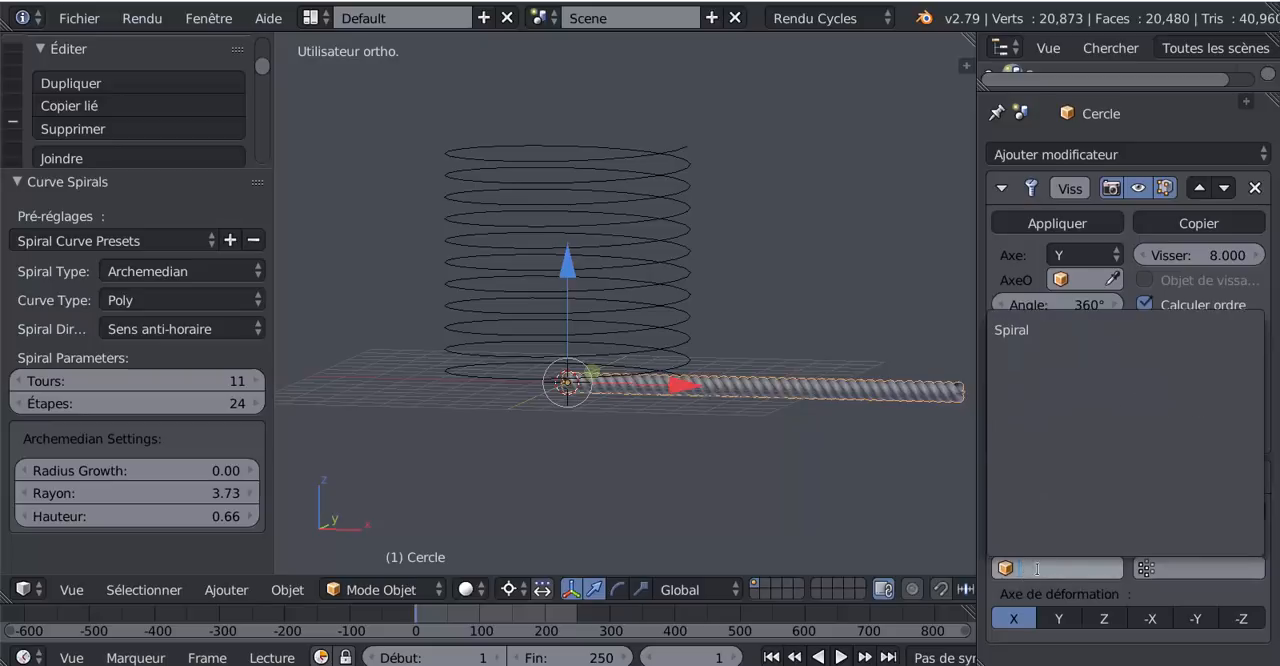
{"action": "left_click", "coordinate": [1021, 332]}
{"action": "middle_click_drag", "start_coordinate": [742, 455], "coordinate": [851, 450]}
{"action": "scroll", "coordinate": [680, 475], "scroll_direction": "up", "scroll_amount": 2}
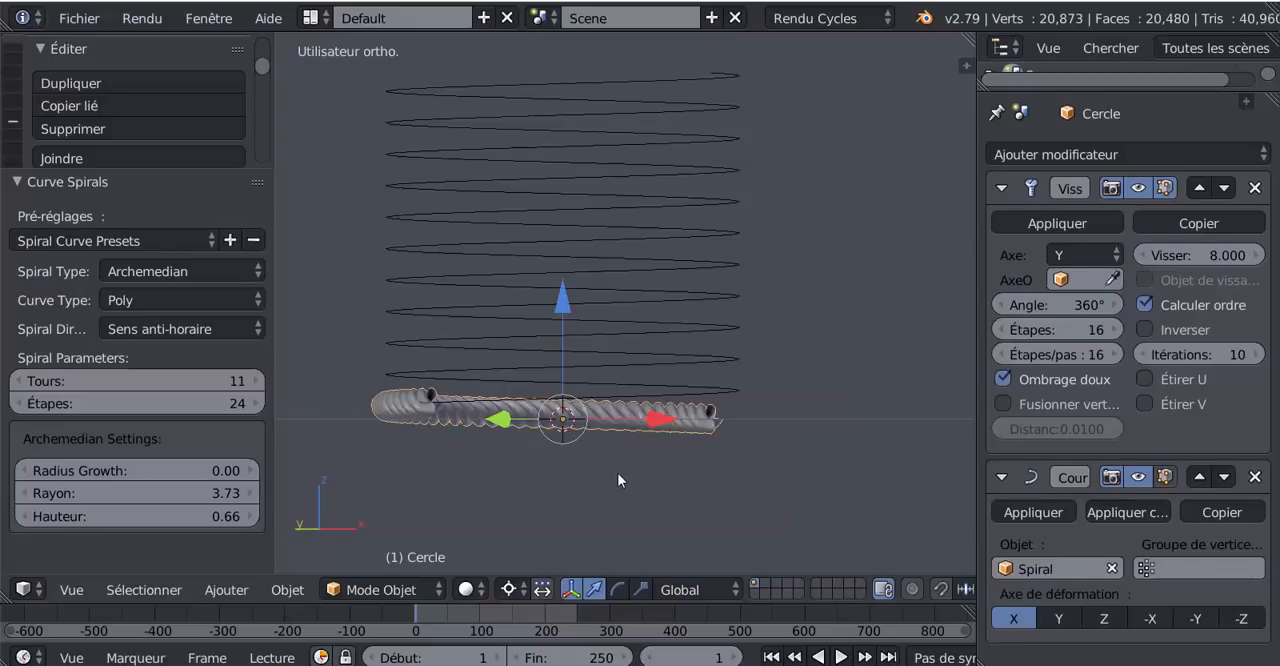
{"action": "middle_click_drag", "start_coordinate": [618, 474], "coordinate": [615, 478]}
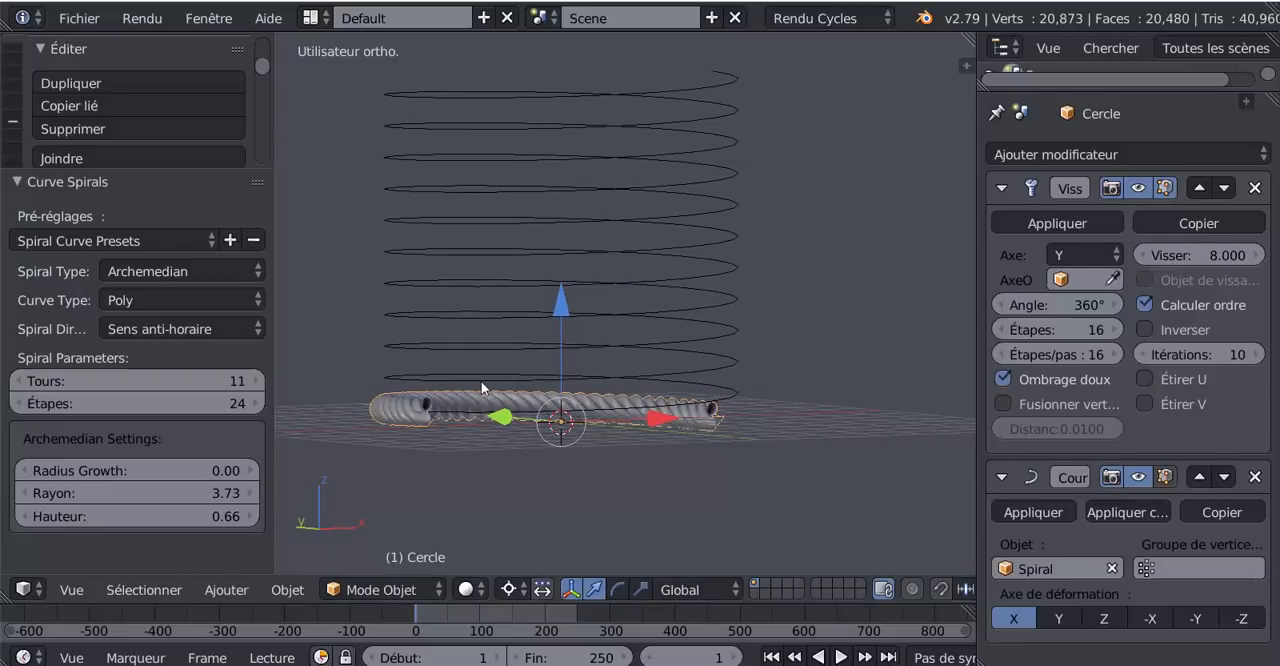
- Reduce the spiral's Hauteur to 0.48 in front view to bring its coils closer together
{"action": "key", "text": "KP_1"}
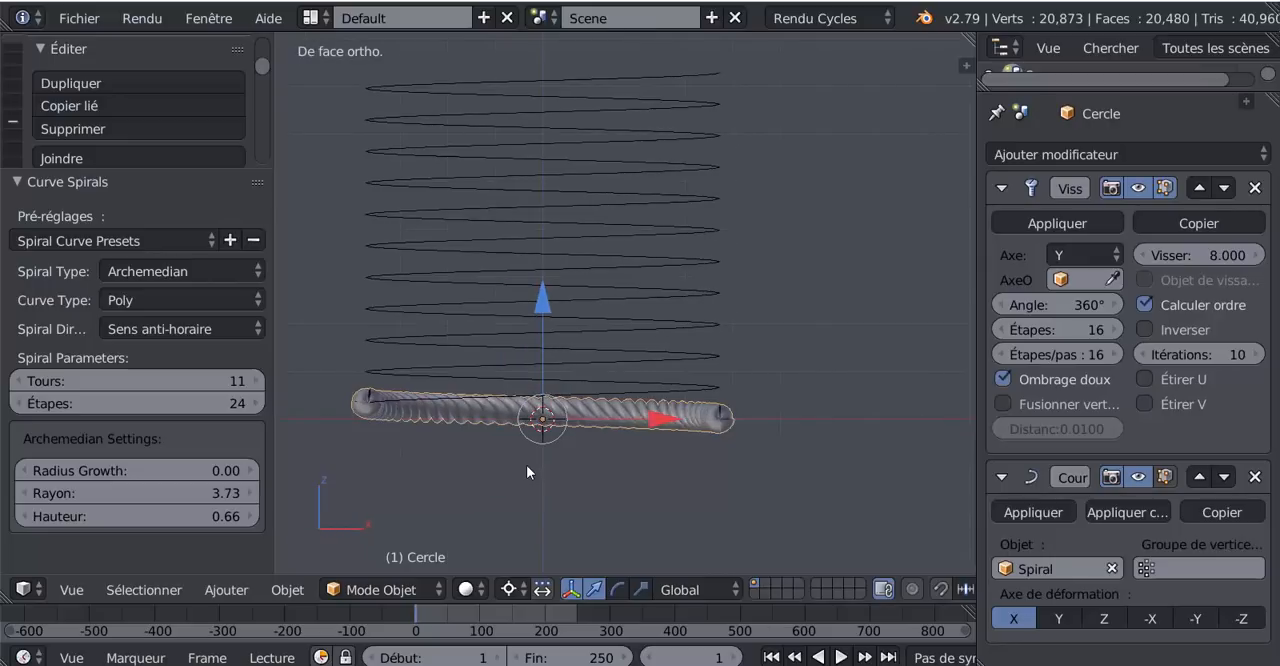
{"action": "middle_click_drag", "start_coordinate": [527, 465], "coordinate": [614, 437], "text": "shift"}
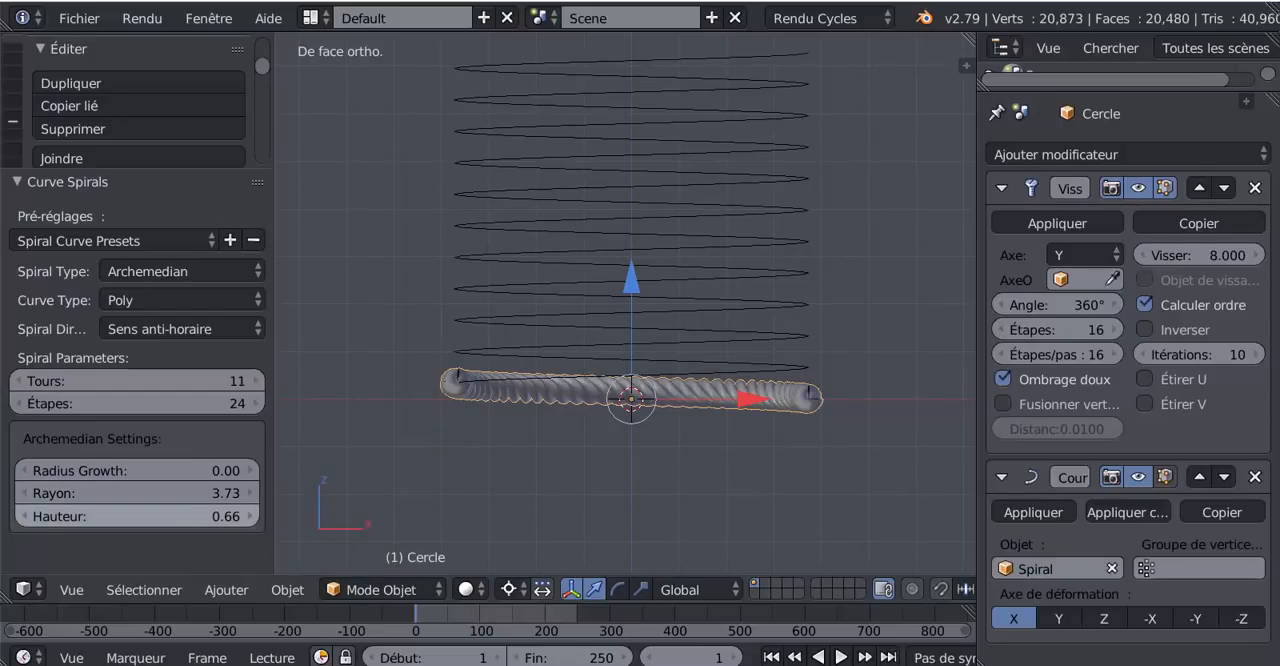
{"action": "left_click_drag", "start_coordinate": [200, 516], "coordinate": [128, 516]}
- Reassign Spiral as the object of the rope's Courbe modifier
{"action": "right_click", "coordinate": [813, 409]}
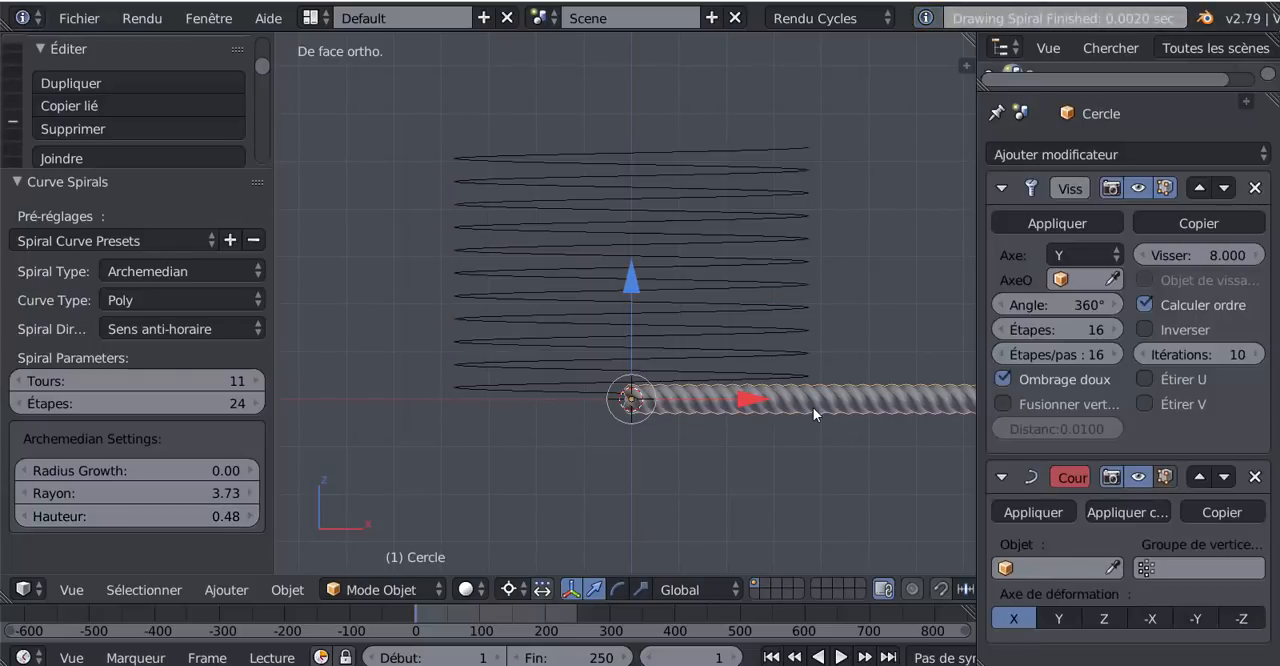
{"action": "left_click", "coordinate": [1038, 570]}
{"action": "left_click", "coordinate": [1023, 334]}
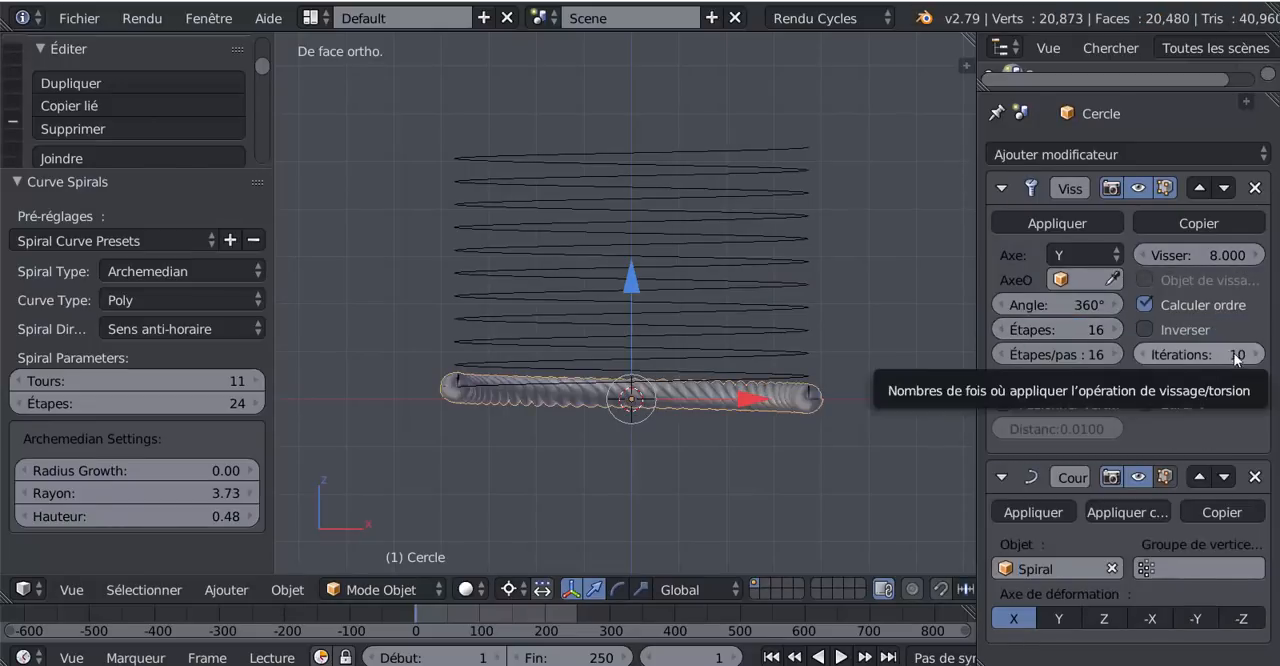
- Set the Visser modifier's Itérations to 100 and inspect the spacing between the rope's coils
{"action": "left_click_drag", "start_coordinate": [1199, 354], "coordinate": [1272, 354]}
{"action": "scroll", "coordinate": [880, 422], "scroll_direction": "up", "scroll_amount": 8}
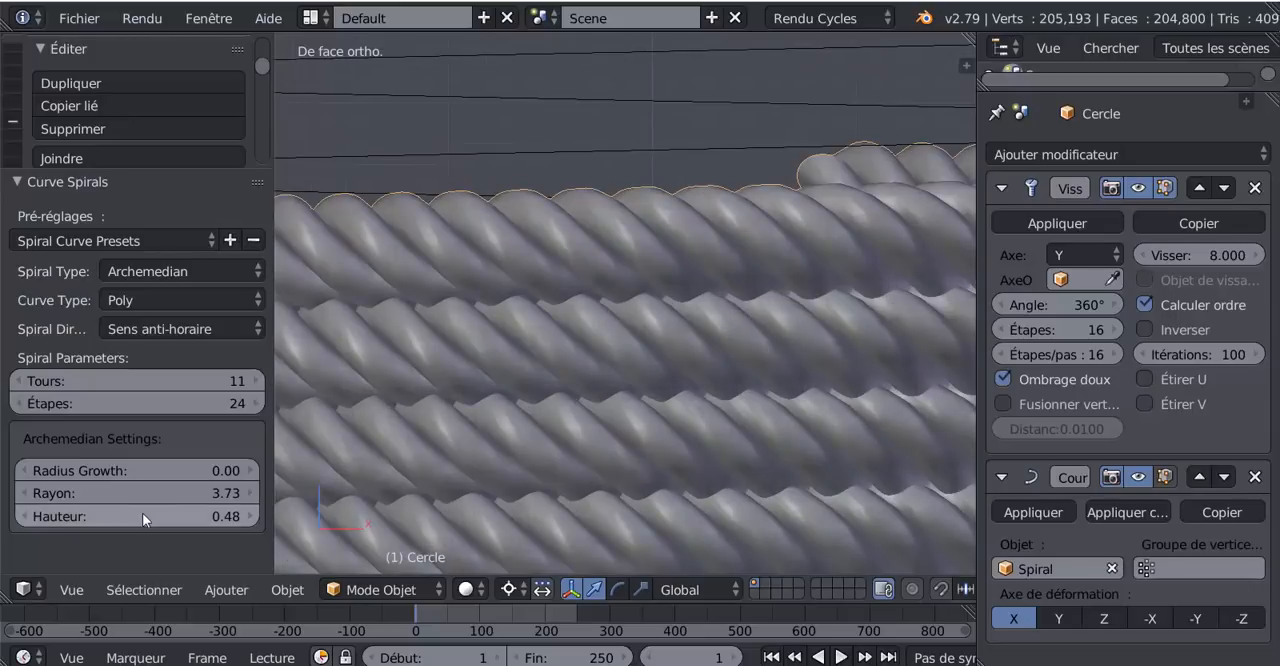
{"action": "scroll", "coordinate": [432, 492], "scroll_direction": "down", "scroll_amount": 5}
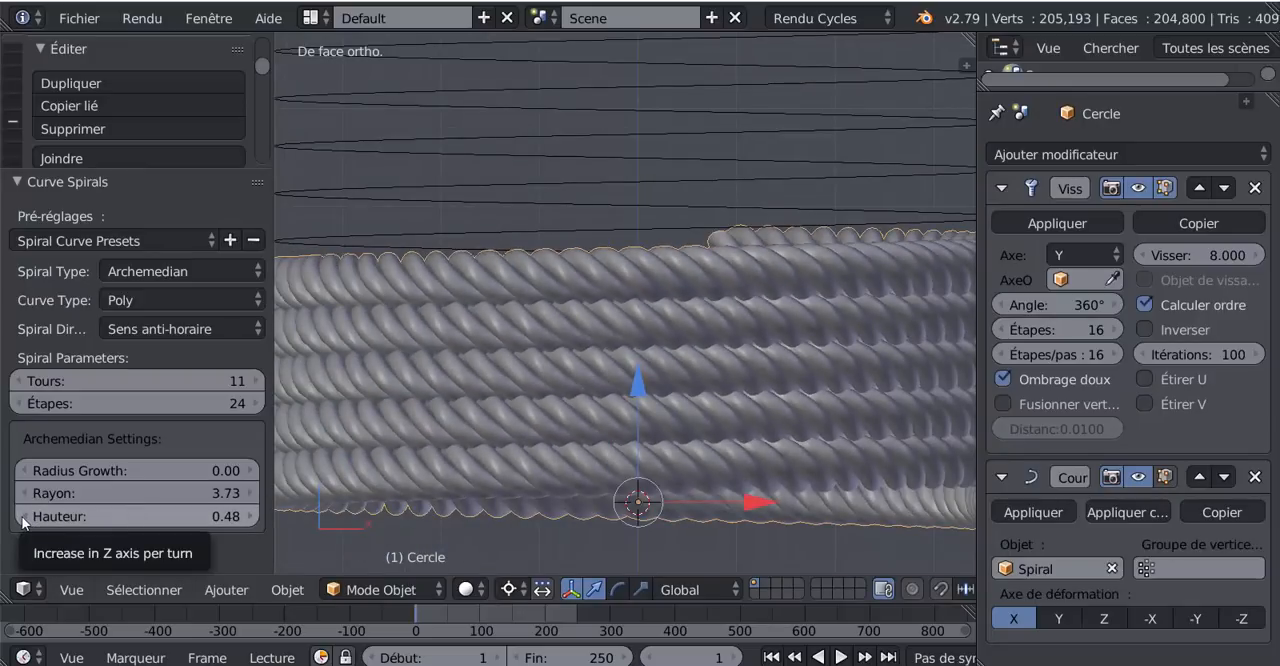
- Increase the spiral's Hauteur to 0.57 to space its coils slightly farther apart
{"action": "left_click", "coordinate": [253, 516]}
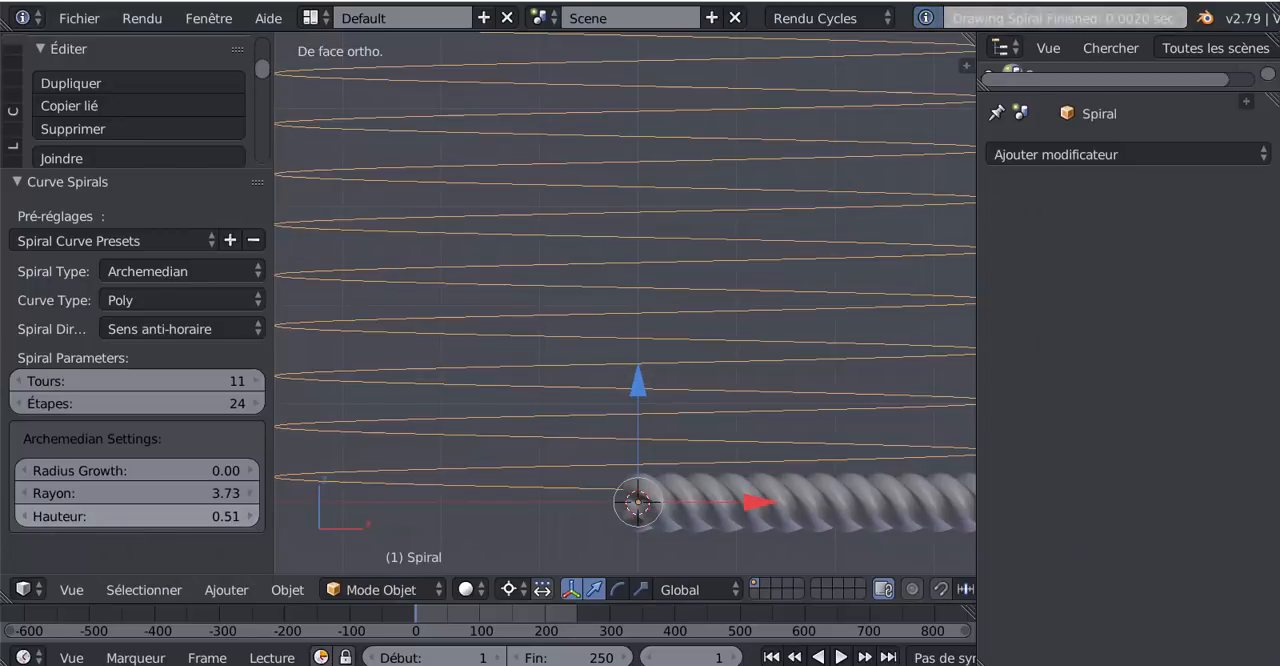
{"action": "left_click", "coordinate": [253, 516]}
{"action": "left_click", "coordinate": [253, 516]}
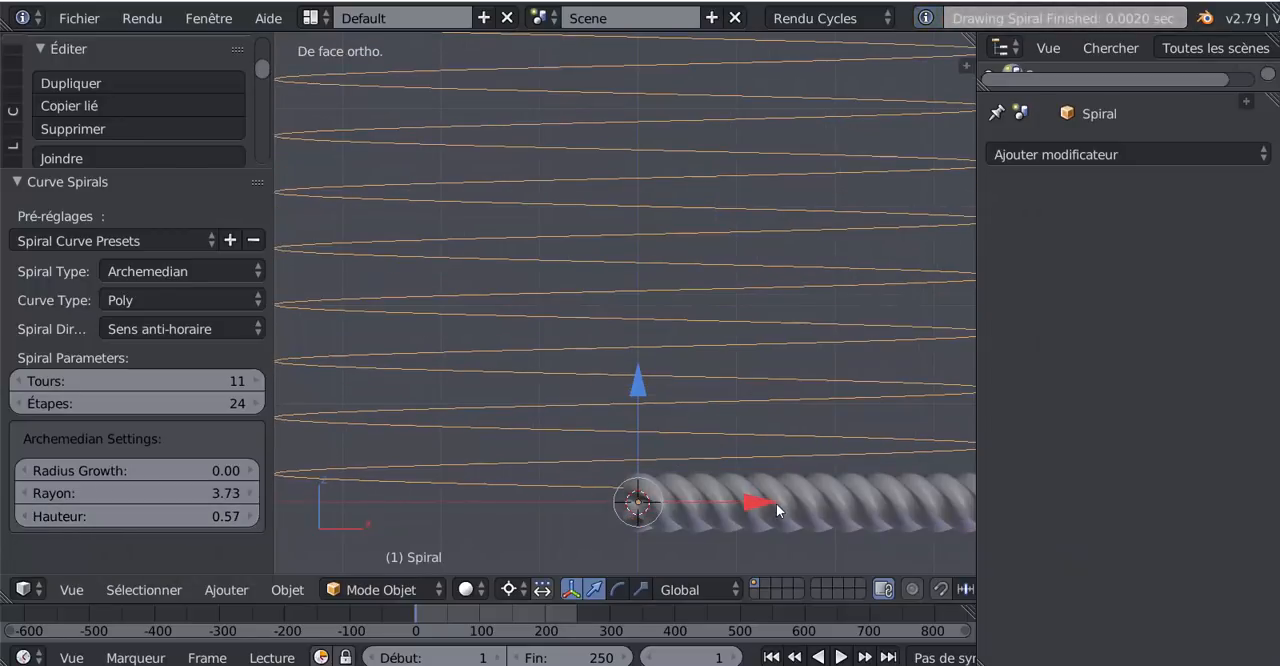
- Reassign Spiral as the object of the rope's Courbe modifier and set the Visser modifier's Itérations to 100
{"action": "right_click", "coordinate": [776, 503]}
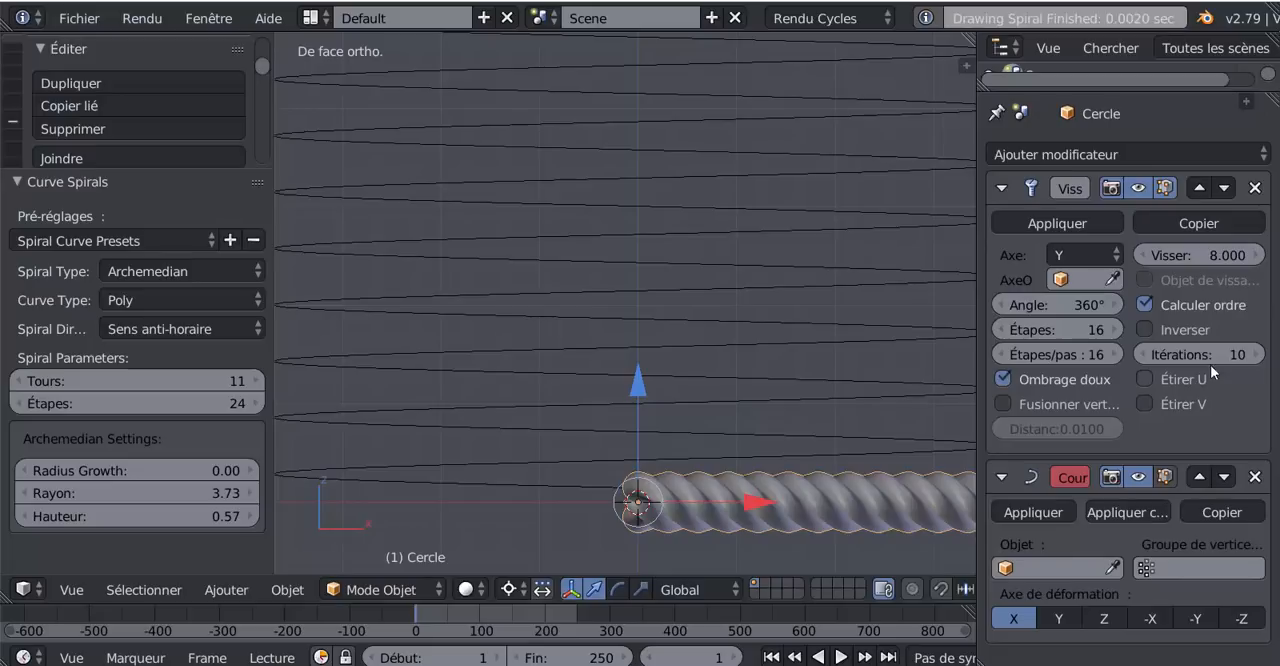
{"action": "left_click", "coordinate": [1077, 568]}
{"action": "left_click", "coordinate": [1024, 331]}
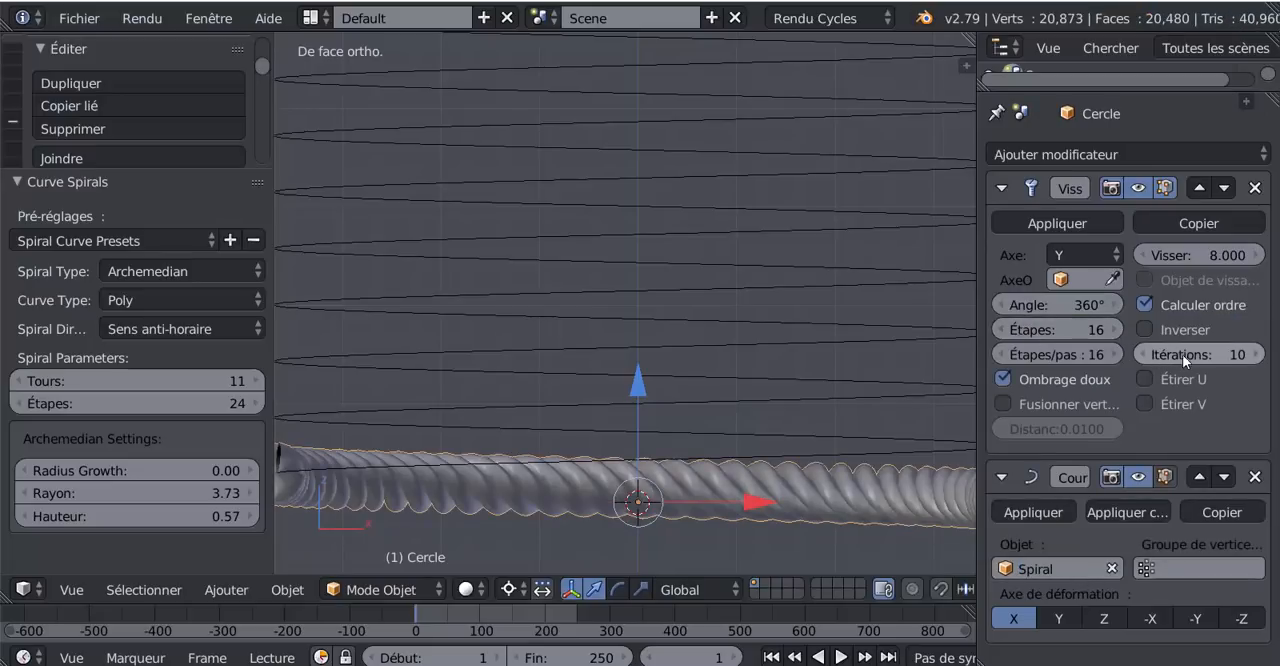
{"action": "left_click_drag", "start_coordinate": [1180, 354], "coordinate": [1270, 354]}
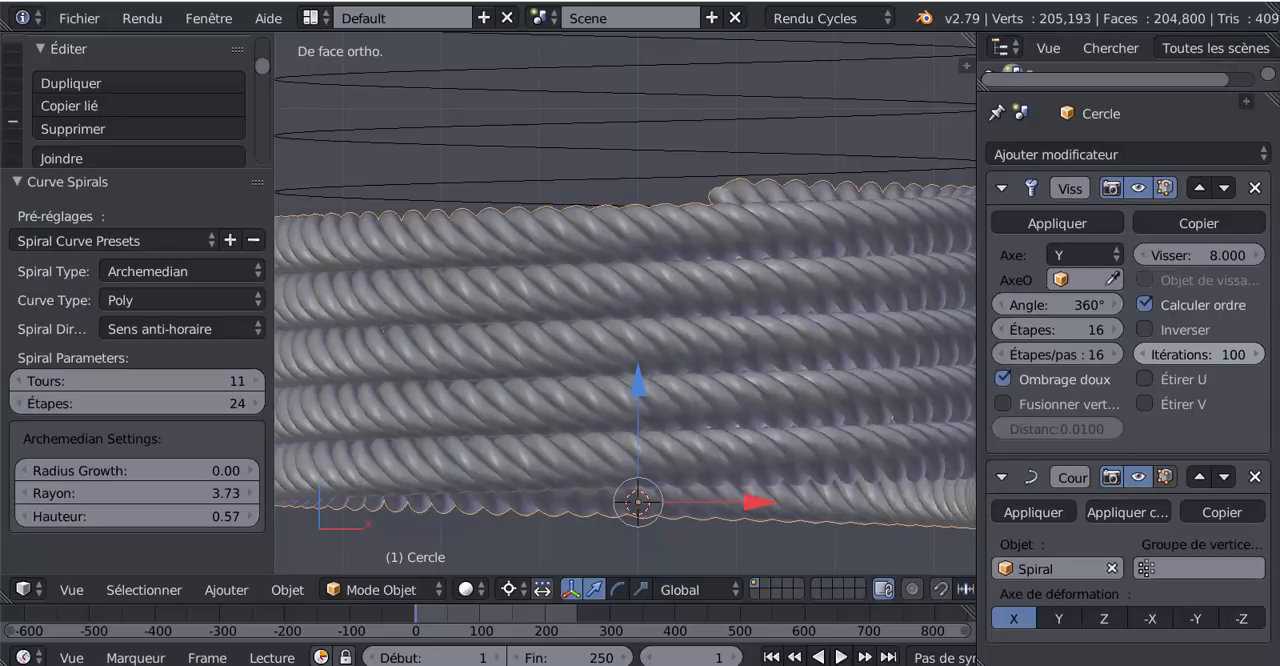
{"action": "scroll", "coordinate": [707, 324], "scroll_direction": "up", "scroll_amount": 3}
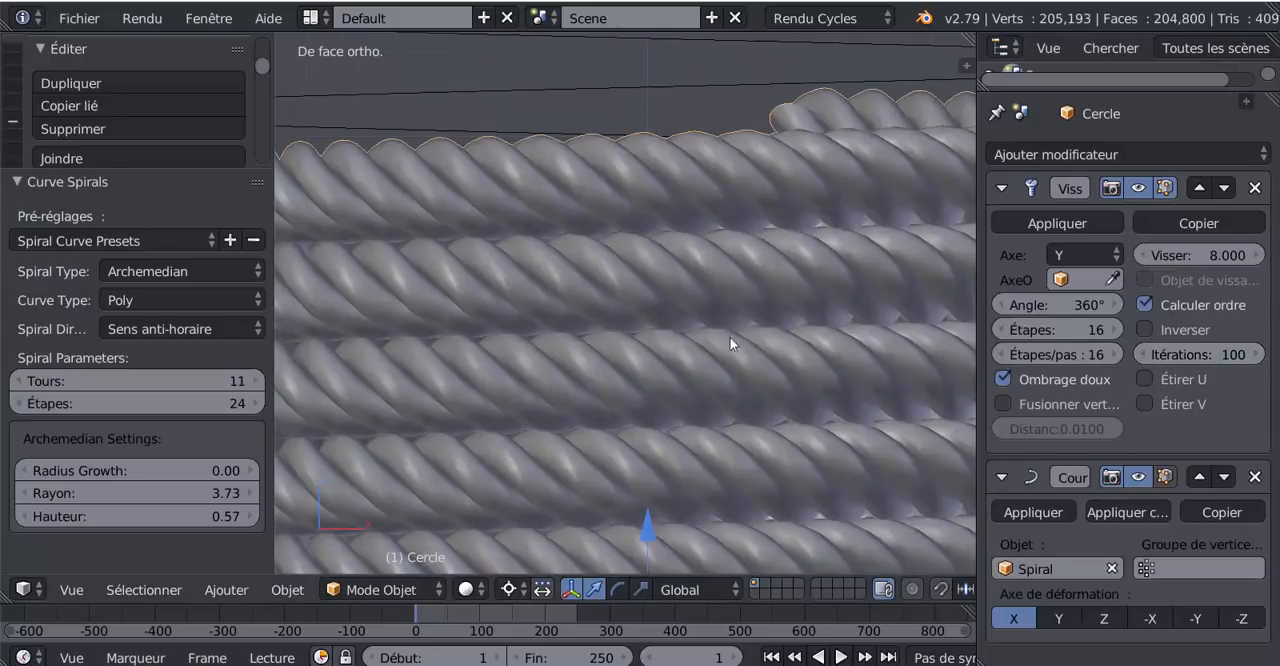
{"action": "scroll", "coordinate": [736, 392], "scroll_direction": "down", "scroll_amount": 5}
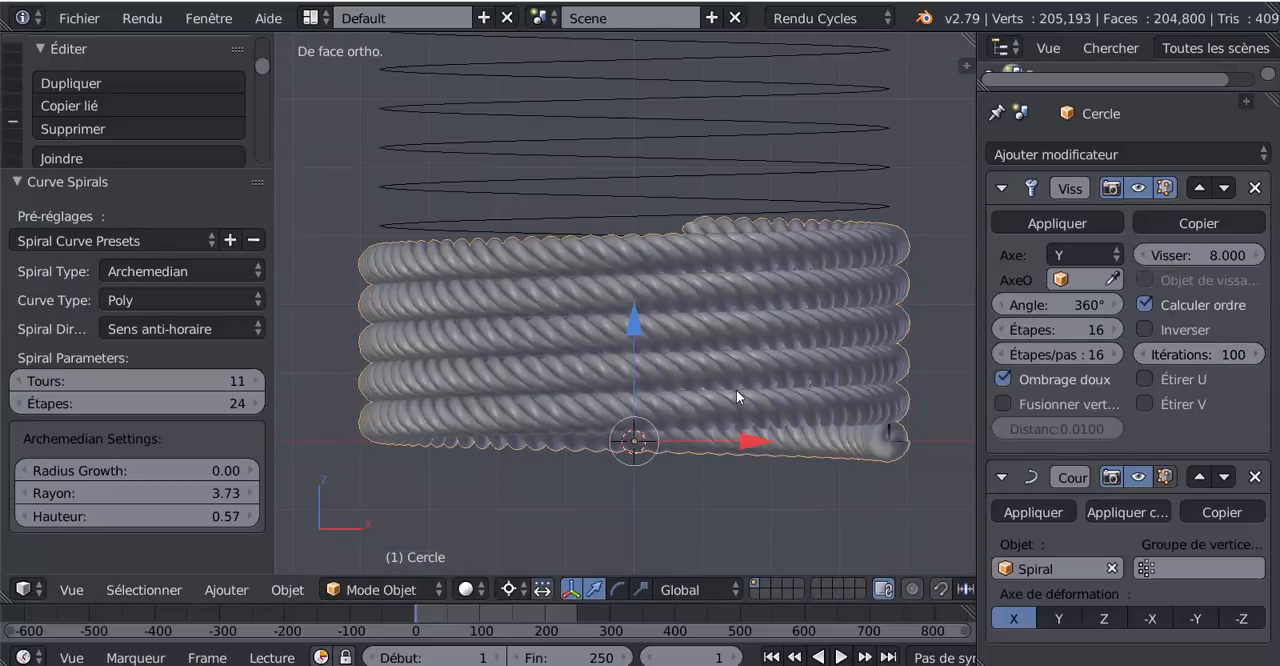
{"action": "scroll", "coordinate": [733, 442], "scroll_direction": "down", "scroll_amount": 4}
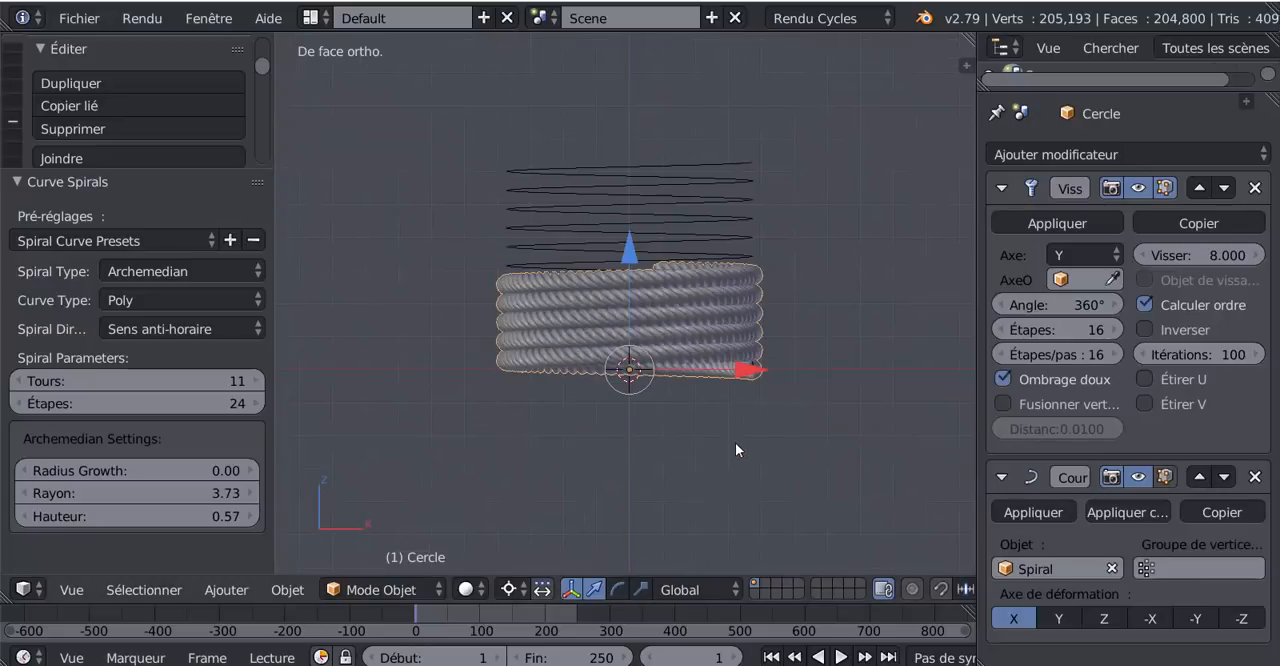
- Set the Visser modifier's Itérations to 200 and inspect the coiled rope from several angles
{"action": "left_click", "coordinate": [1242, 357]}
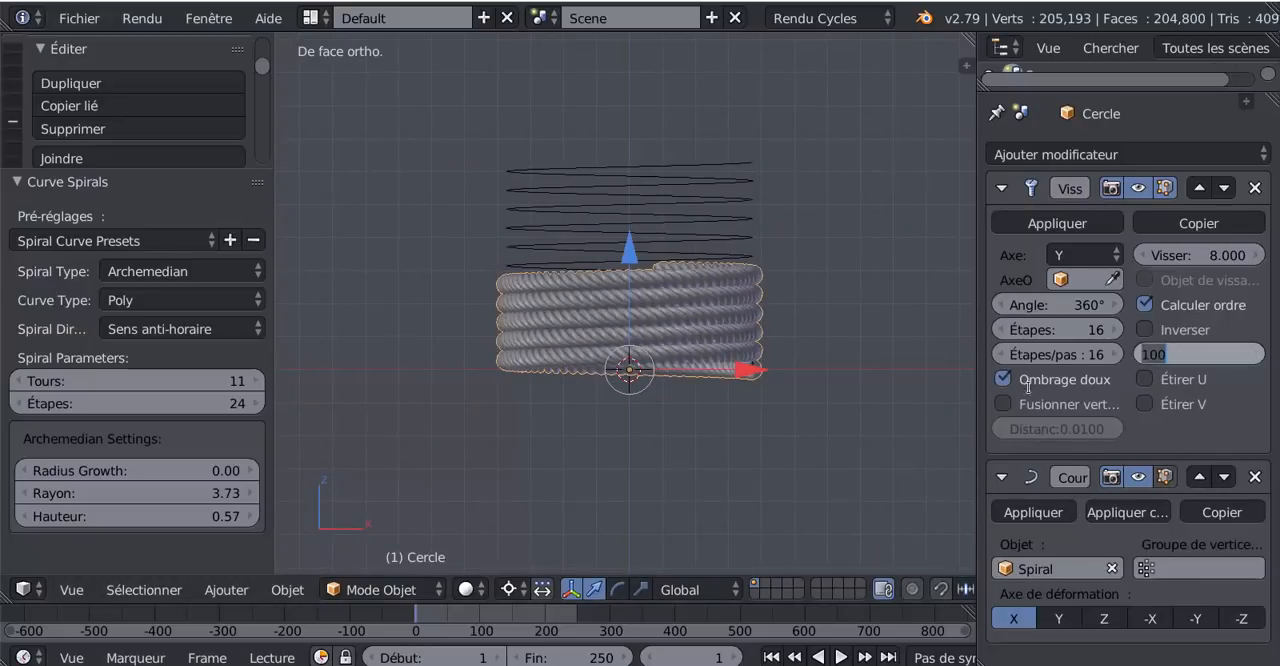
{"action": "type", "text": "200"}
{"action": "key", "text": "Return"}
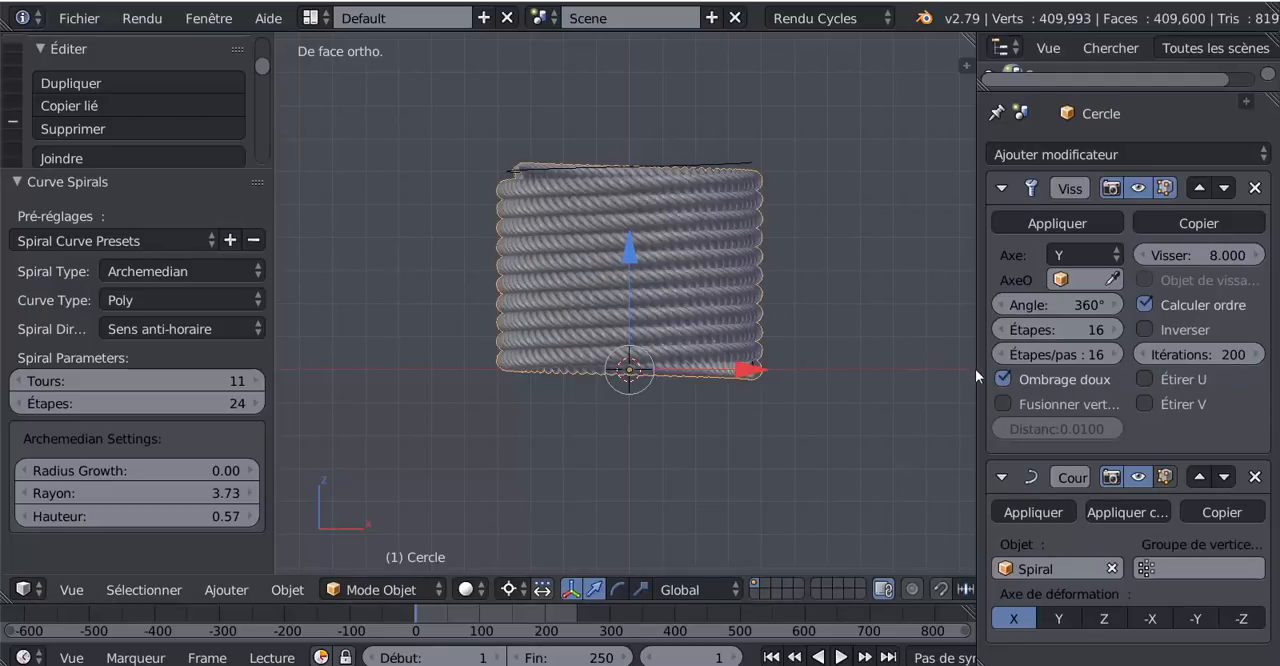
{"action": "scroll", "coordinate": [821, 417], "scroll_direction": "up", "scroll_amount": 3}
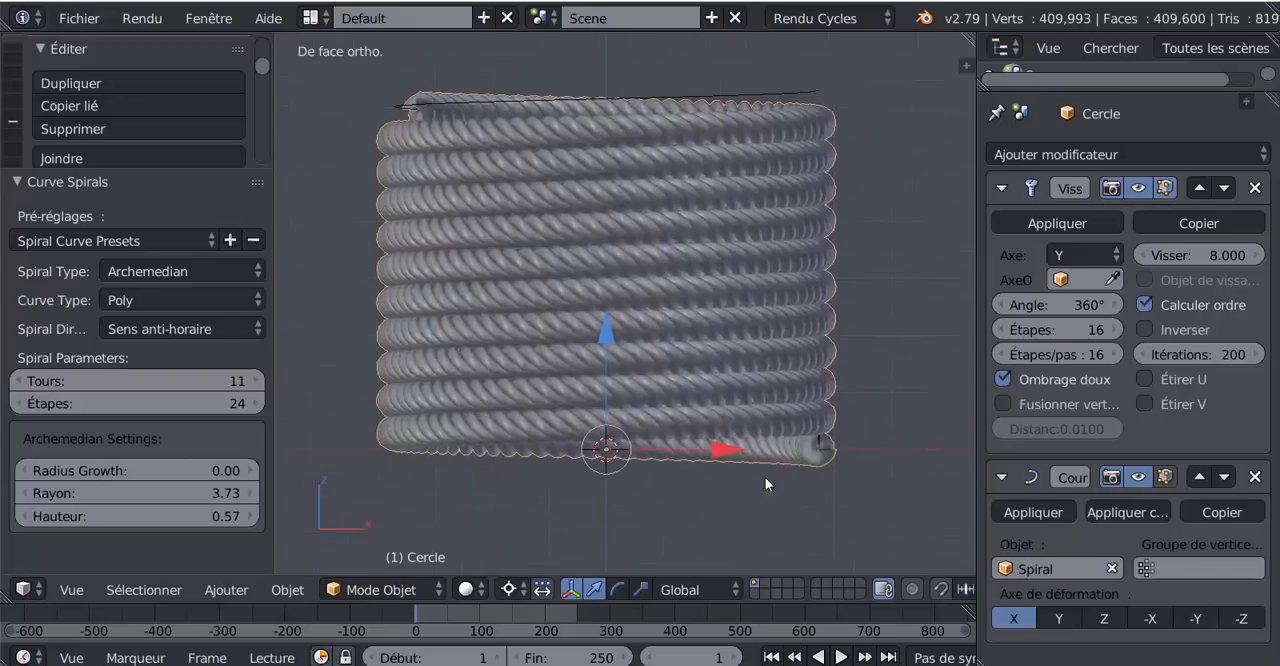
{"action": "middle_click_drag", "start_coordinate": [765, 478], "coordinate": [748, 482], "text": "shift"}
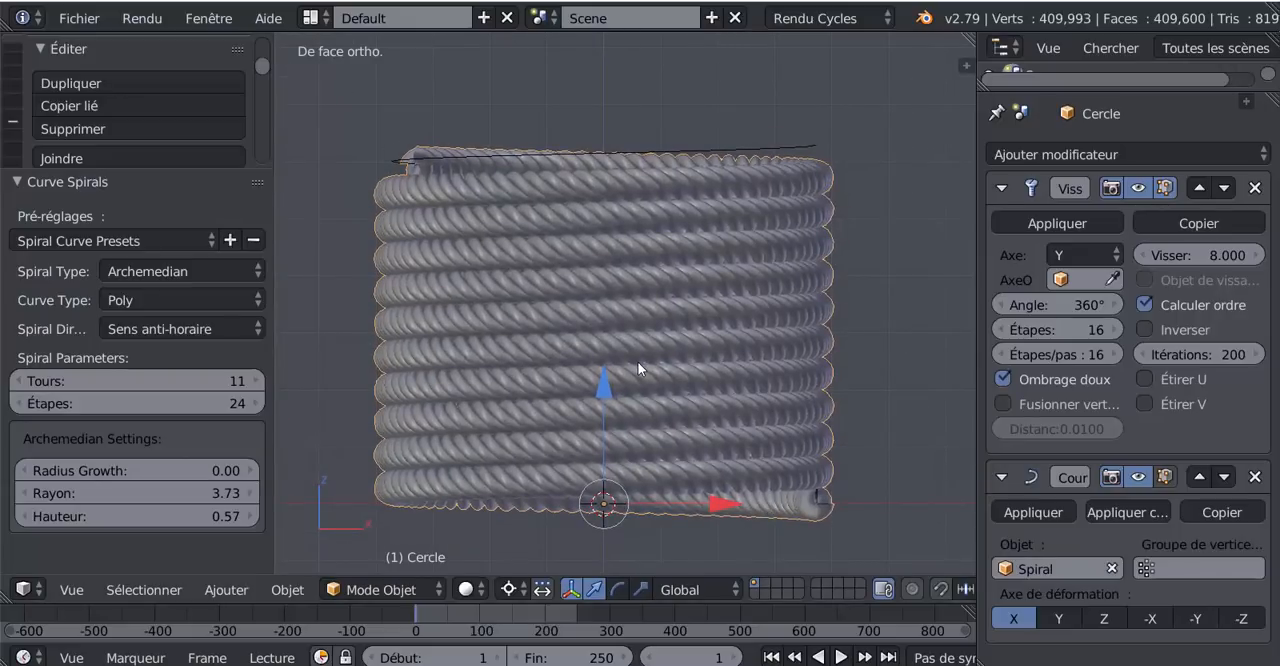
{"action": "middle_click_drag", "start_coordinate": [643, 406], "coordinate": [821, 438]}
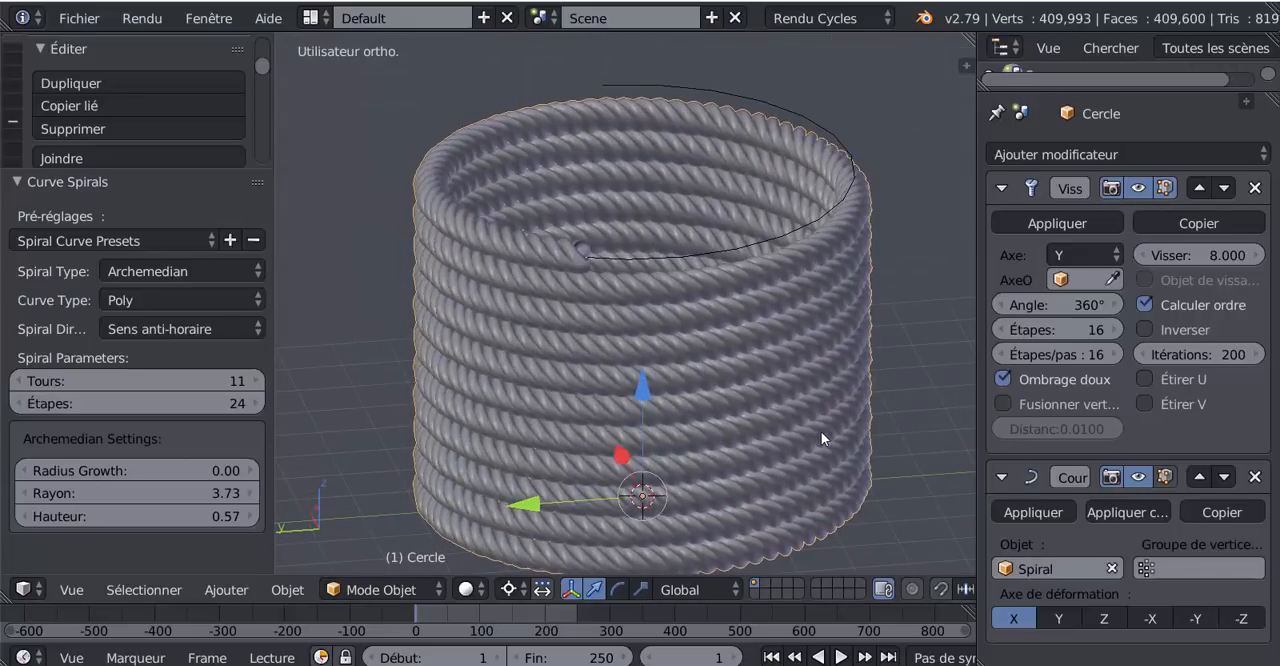
{"action": "middle_click_drag", "start_coordinate": [764, 397], "coordinate": [718, 378]}
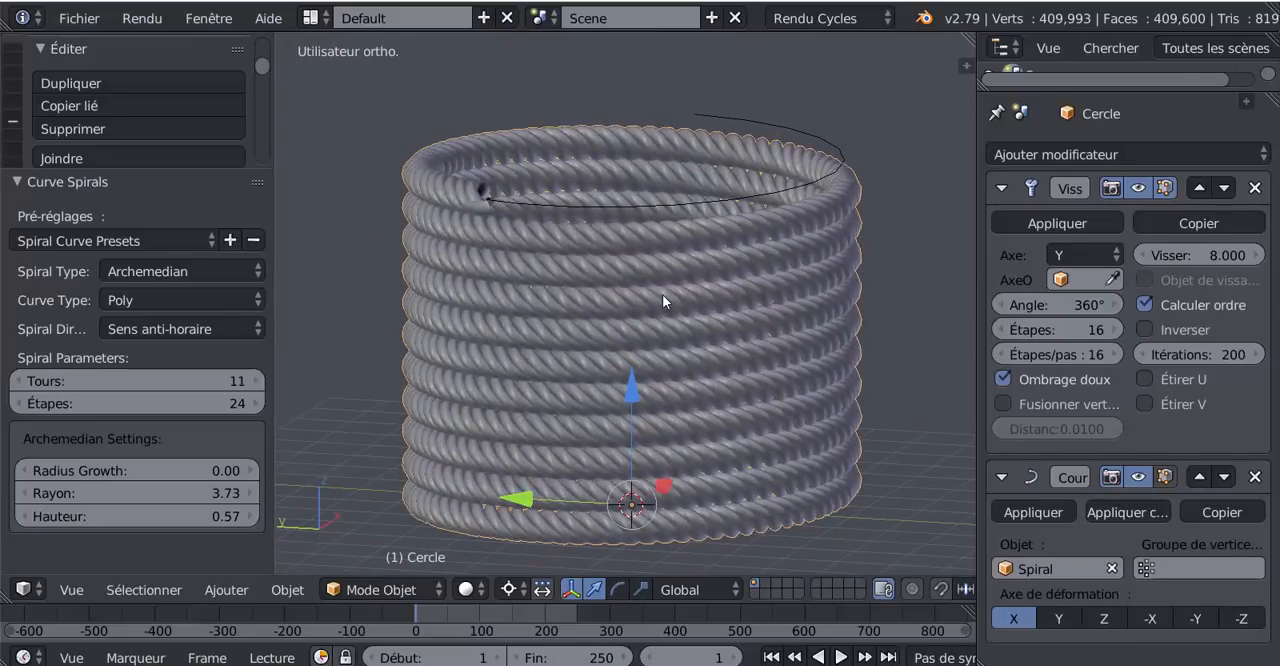
{"action": "middle_click_drag", "start_coordinate": [700, 314], "coordinate": [707, 332]}
- In the spiral's Edit Mode, move the control point at the rope's upper end by about X -1.12, Y 0.60, Z -1.00
{"action": "key", "text": "Tab"}
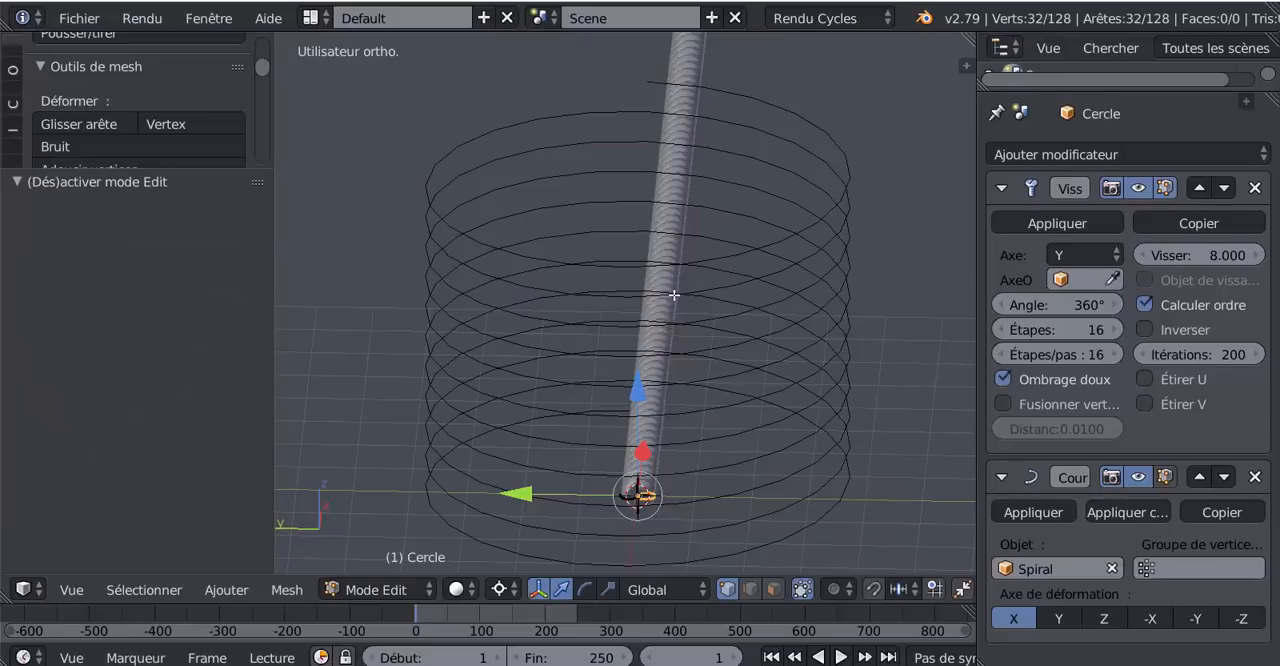
{"action": "key", "text": "Tab"}
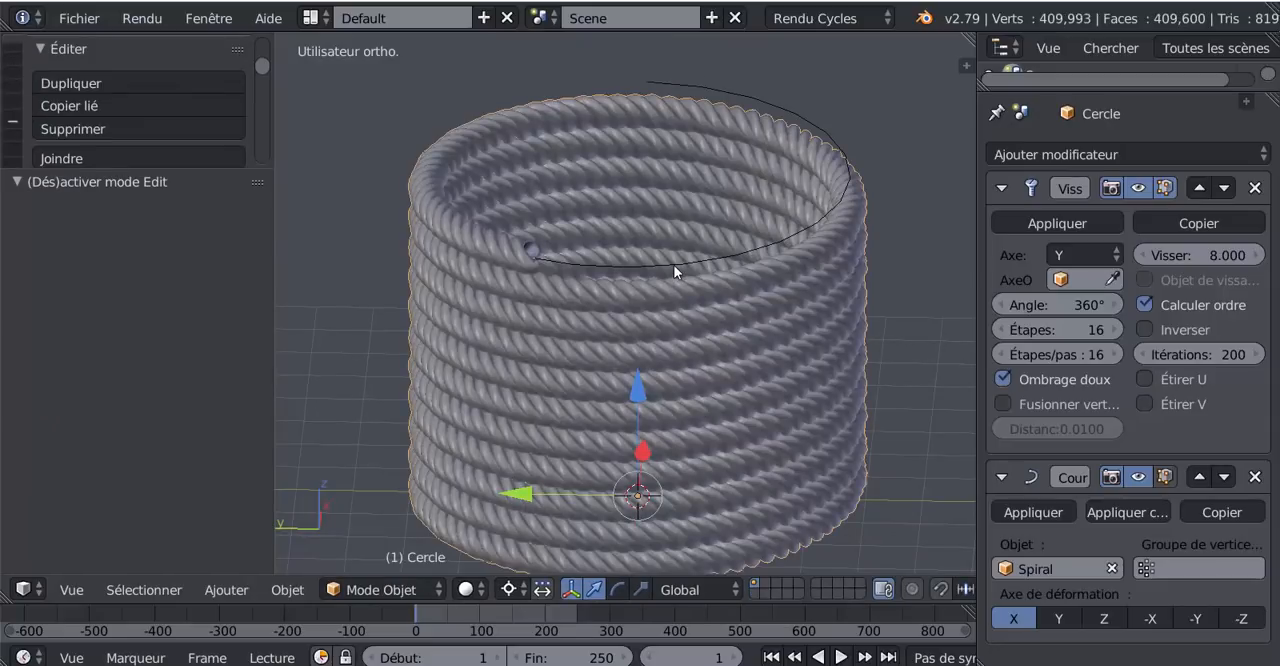
{"action": "right_click", "coordinate": [673, 264]}
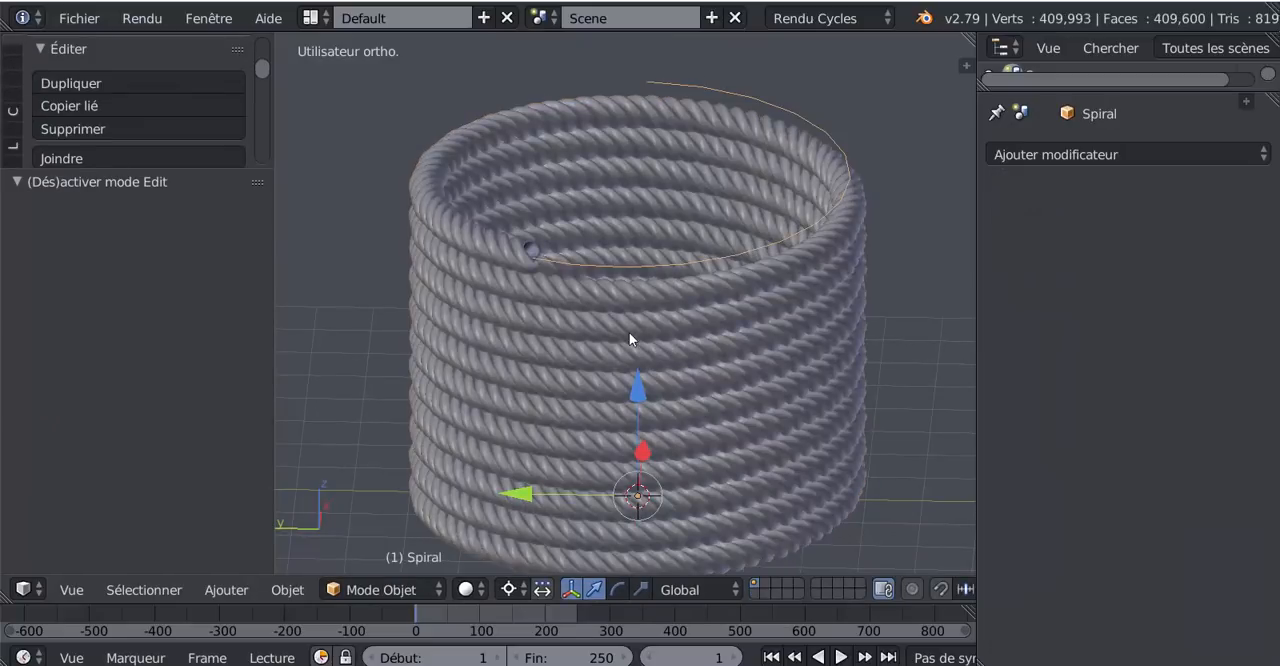
{"action": "key", "text": "Tab"}
{"action": "scroll", "coordinate": [596, 375], "scroll_direction": "up", "scroll_amount": 1}
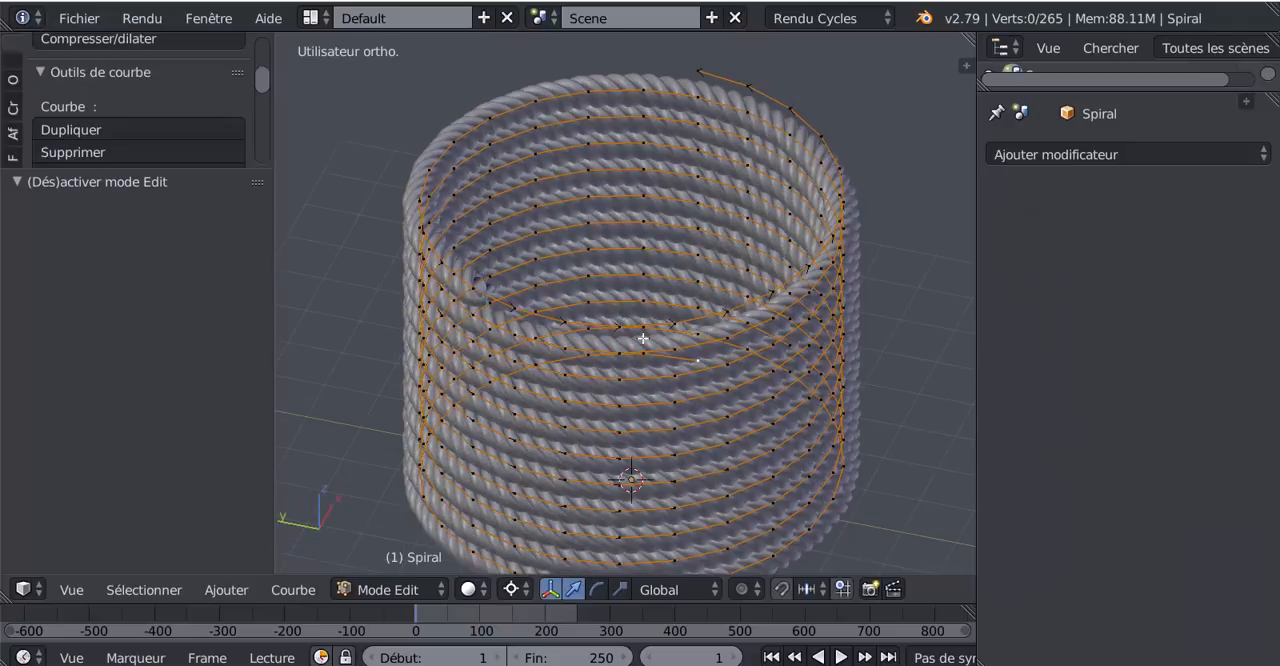
{"action": "scroll", "coordinate": [642, 339], "scroll_direction": "up", "scroll_amount": 1}
{"action": "scroll", "coordinate": [631, 310], "scroll_direction": "up", "scroll_amount": 1}
{"action": "middle_click_drag", "start_coordinate": [632, 311], "coordinate": [596, 355]}
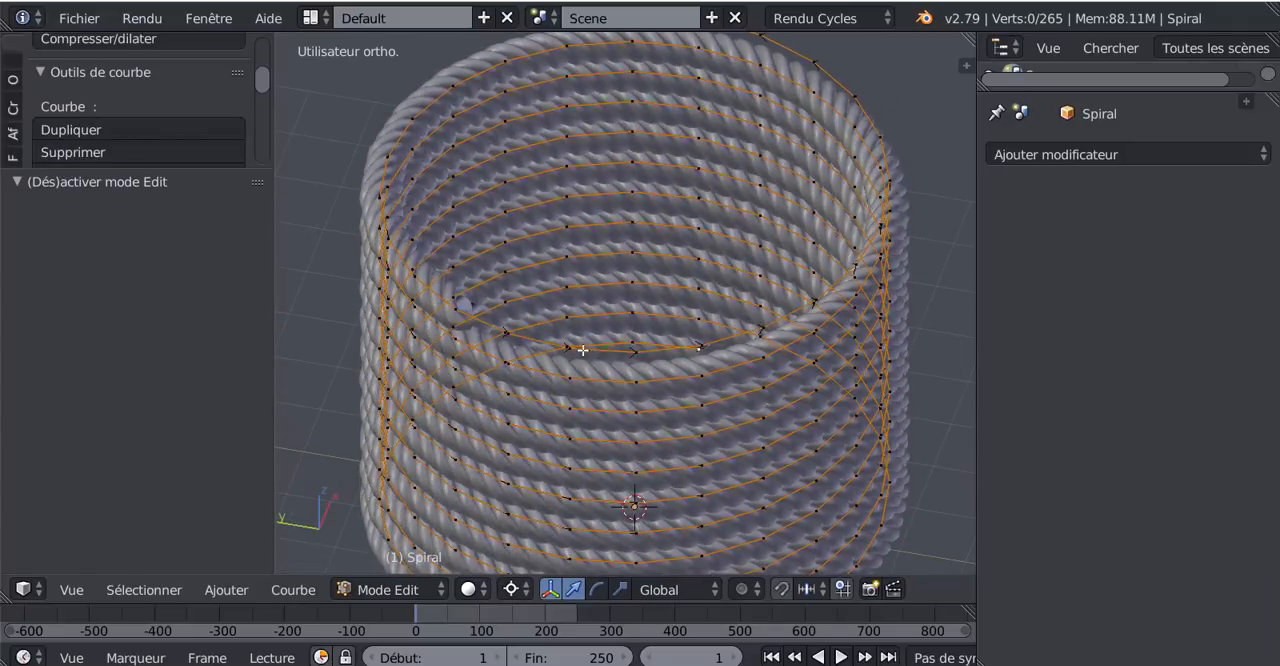
{"action": "middle_click_drag", "start_coordinate": [520, 347], "coordinate": [647, 300], "text": "shift"}
{"action": "scroll", "coordinate": [647, 300], "scroll_direction": "up", "scroll_amount": 2}
{"action": "scroll", "coordinate": [620, 315], "scroll_direction": "up", "scroll_amount": 1}
{"action": "scroll", "coordinate": [625, 290], "scroll_direction": "up", "scroll_amount": 1}
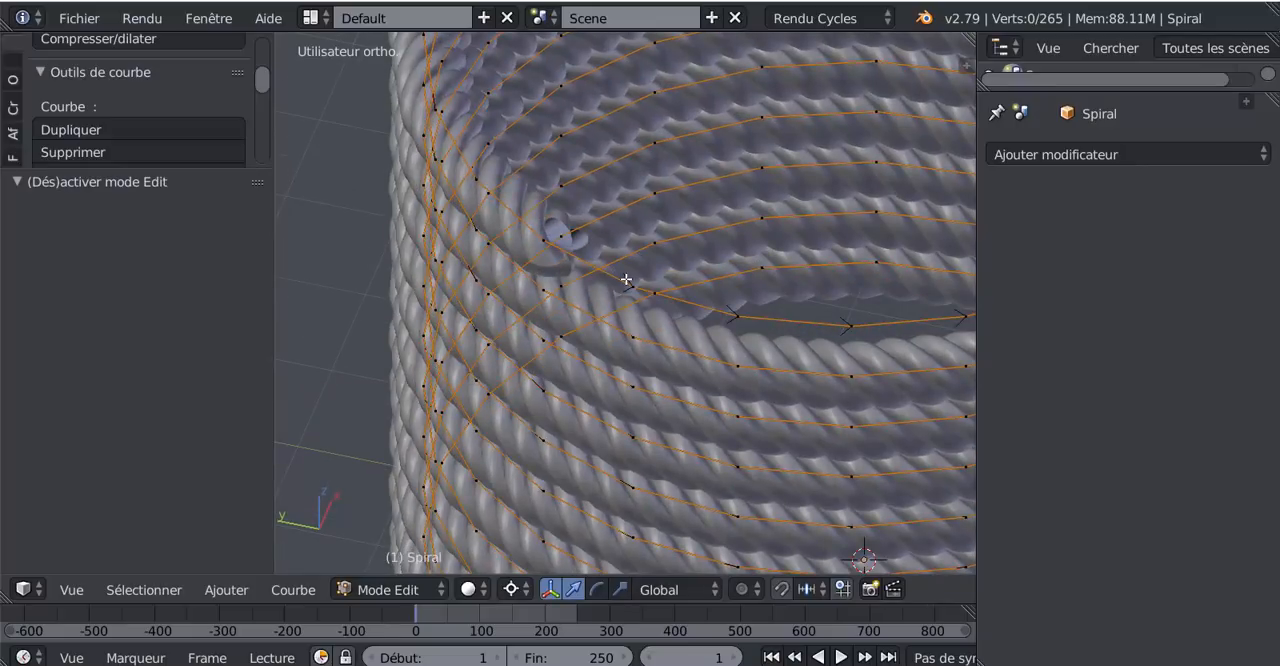
{"action": "right_click", "coordinate": [548, 242]}
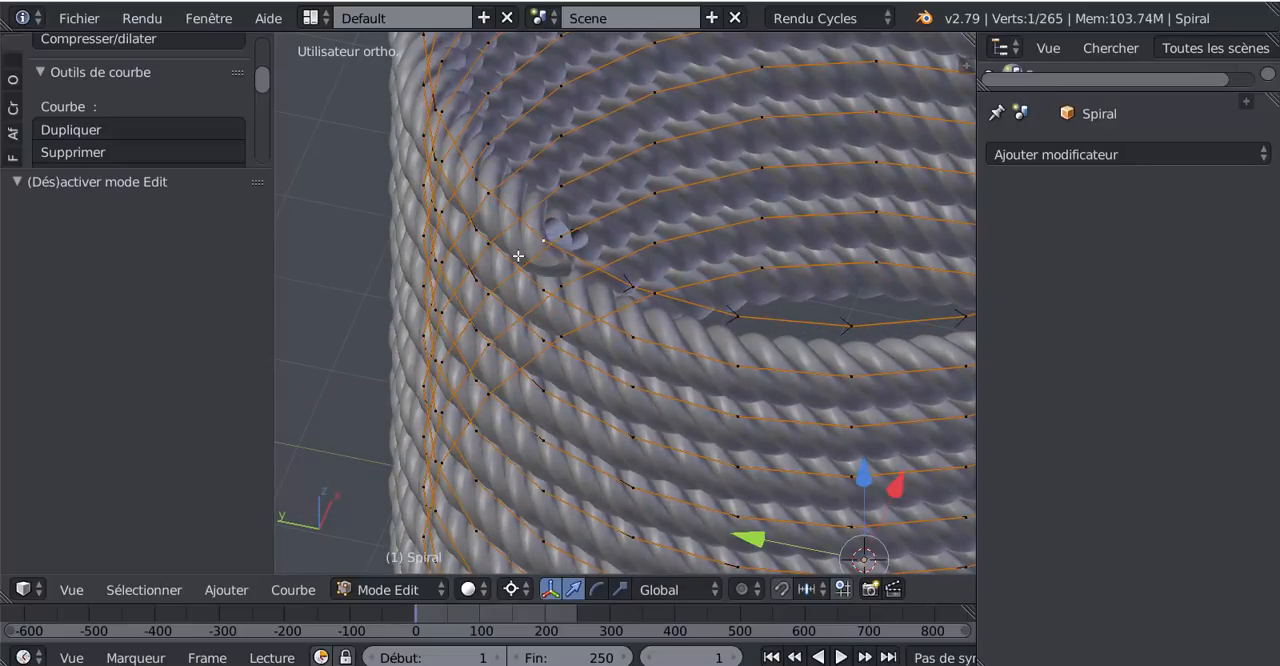
{"action": "key", "text": "g"}
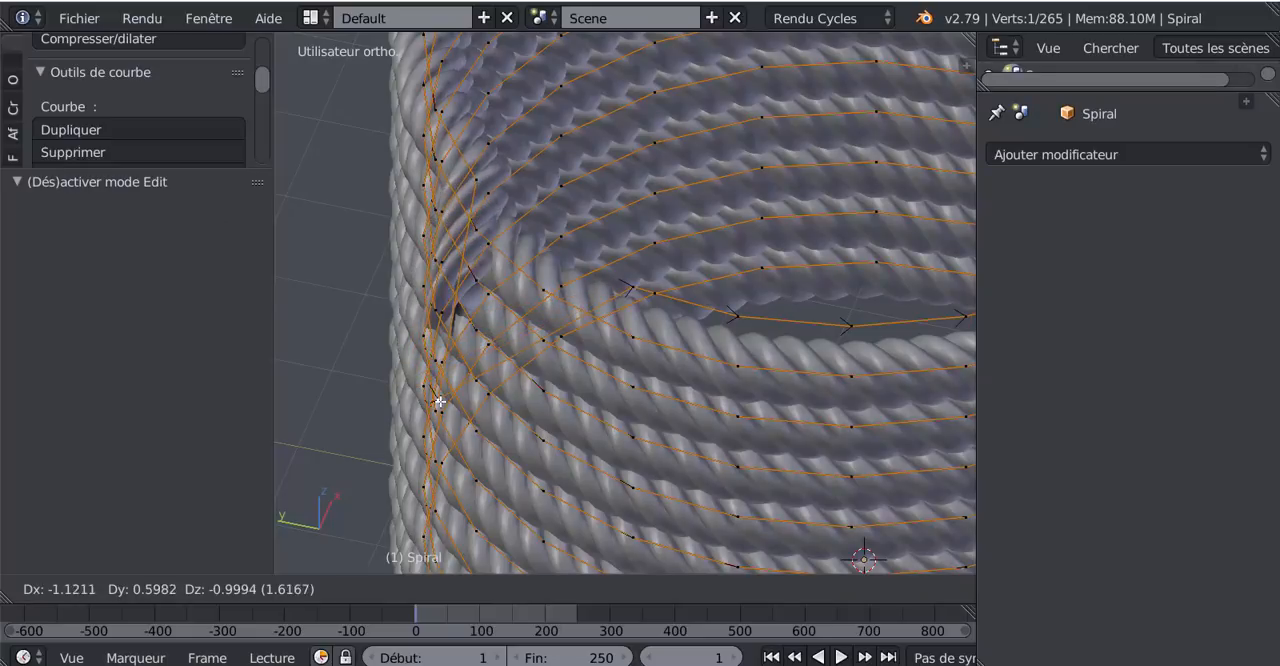
{"action": "left_click", "coordinate": [440, 400]}
- Select the surplus control points along the spiral's free upper end and delete their vertices
{"action": "middle_click_drag", "start_coordinate": [440, 400], "coordinate": [598, 329]}
{"action": "scroll", "coordinate": [645, 332], "scroll_direction": "up", "scroll_amount": 1}
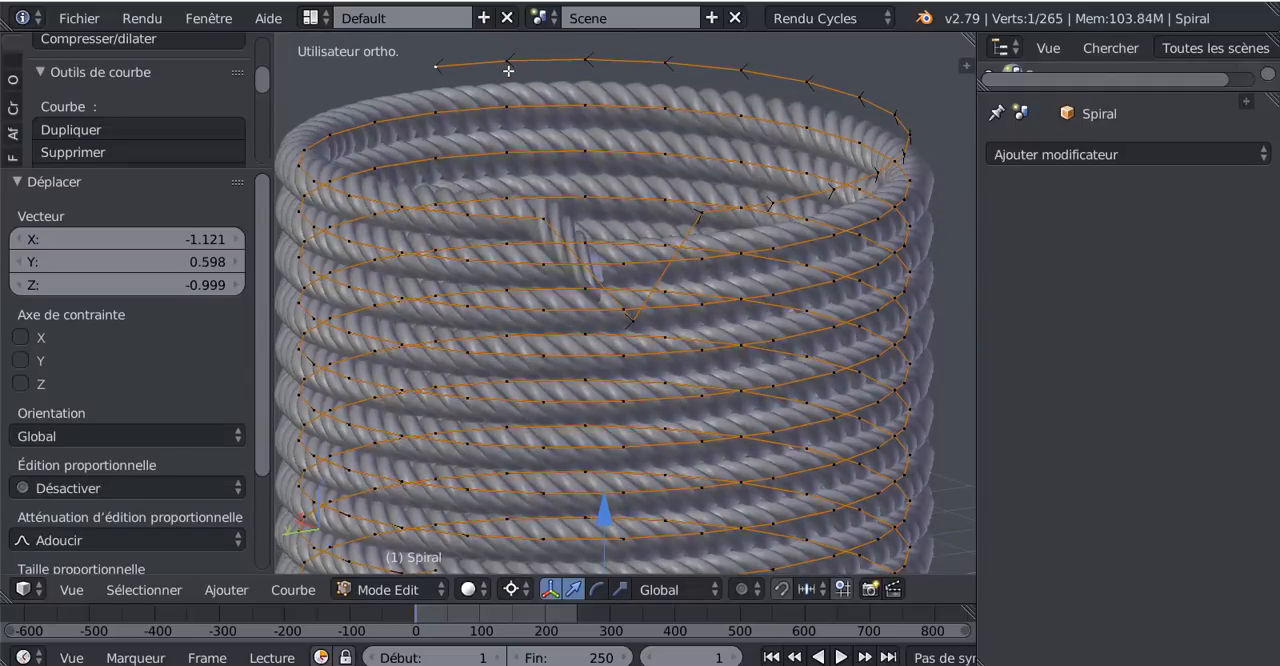
{"action": "right_click", "coordinate": [590, 57], "text": "shift"}
{"action": "right_click", "coordinate": [660, 58], "text": "shift"}
{"action": "right_click", "coordinate": [721, 63], "text": "shift"}
{"action": "right_click", "coordinate": [793, 73], "text": "shift"}
{"action": "right_click", "coordinate": [849, 94], "text": "shift"}
{"action": "right_click", "coordinate": [905, 105], "text": "shift"}
{"action": "right_click", "coordinate": [912, 122], "text": "shift"}
{"action": "middle_click_drag", "start_coordinate": [845, 190], "coordinate": [878, 195]}
{"action": "right_click", "coordinate": [878, 195], "text": "shift"}
{"action": "right_click", "coordinate": [803, 197], "text": "shift"}
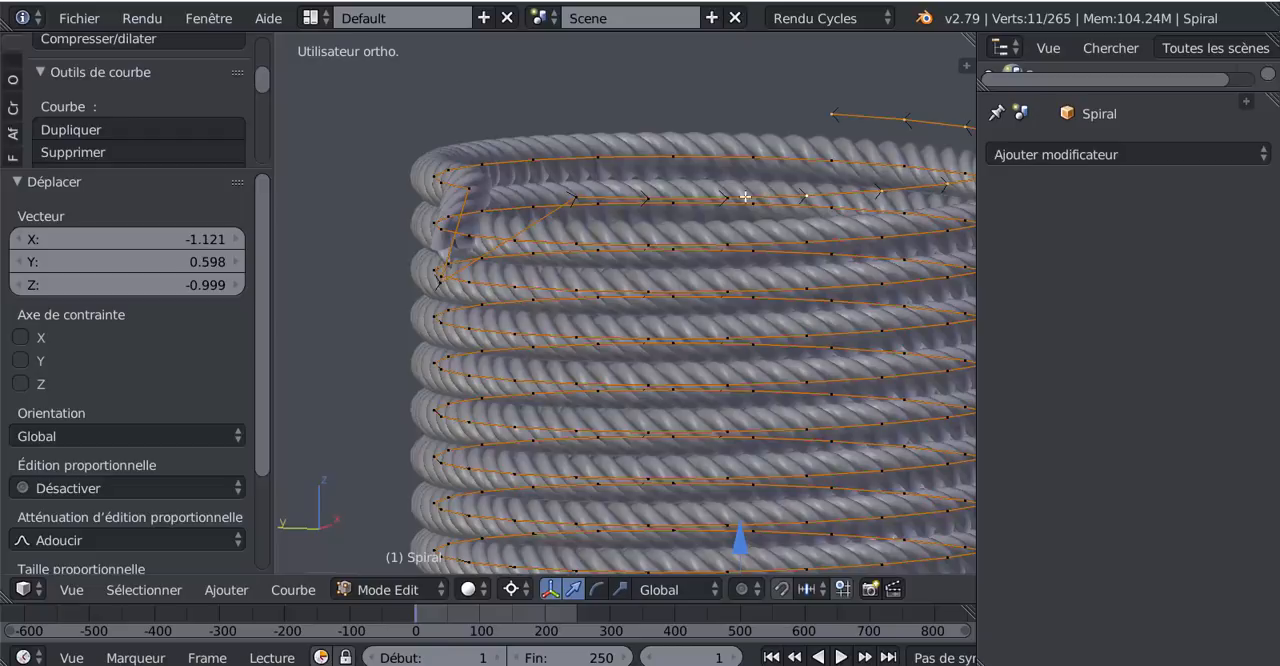
{"action": "right_click", "coordinate": [725, 200], "text": "shift"}
{"action": "right_click", "coordinate": [645, 196], "text": "shift"}
{"action": "key", "text": "x"}
{"action": "left_click", "coordinate": [630, 226]}
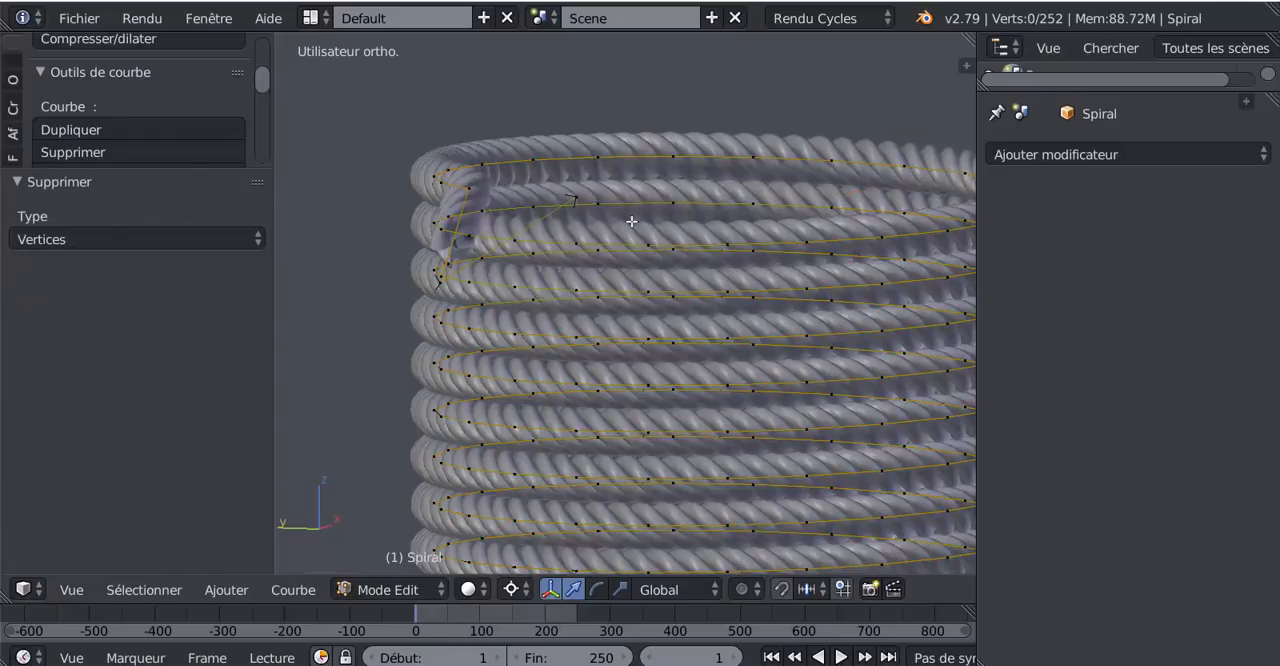
- Move the spiral point next to the rope's upper bend by about X 0.04, Y 0.34, Z -0.60
{"action": "middle_click_drag", "start_coordinate": [631, 220], "coordinate": [485, 190]}
{"action": "scroll", "coordinate": [707, 264], "scroll_direction": "up", "scroll_amount": 2}
{"action": "right_click", "coordinate": [500, 190]}
{"action": "key", "text": "g"}
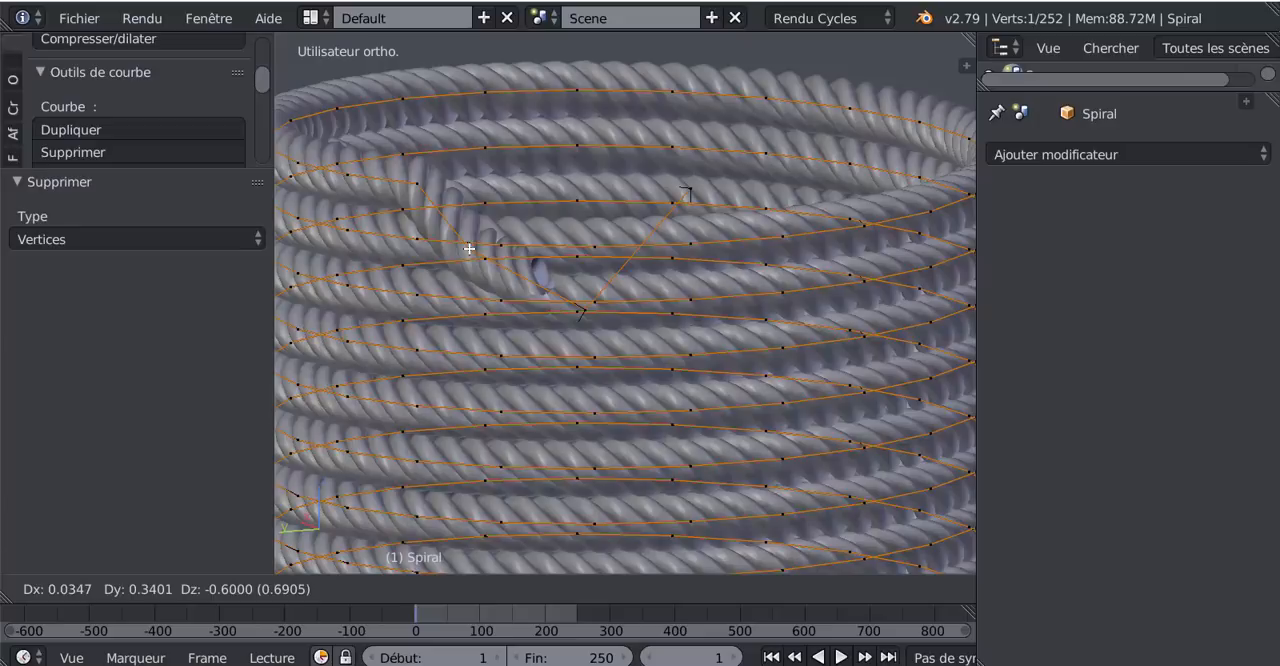
{"action": "left_click", "coordinate": [470, 248]}
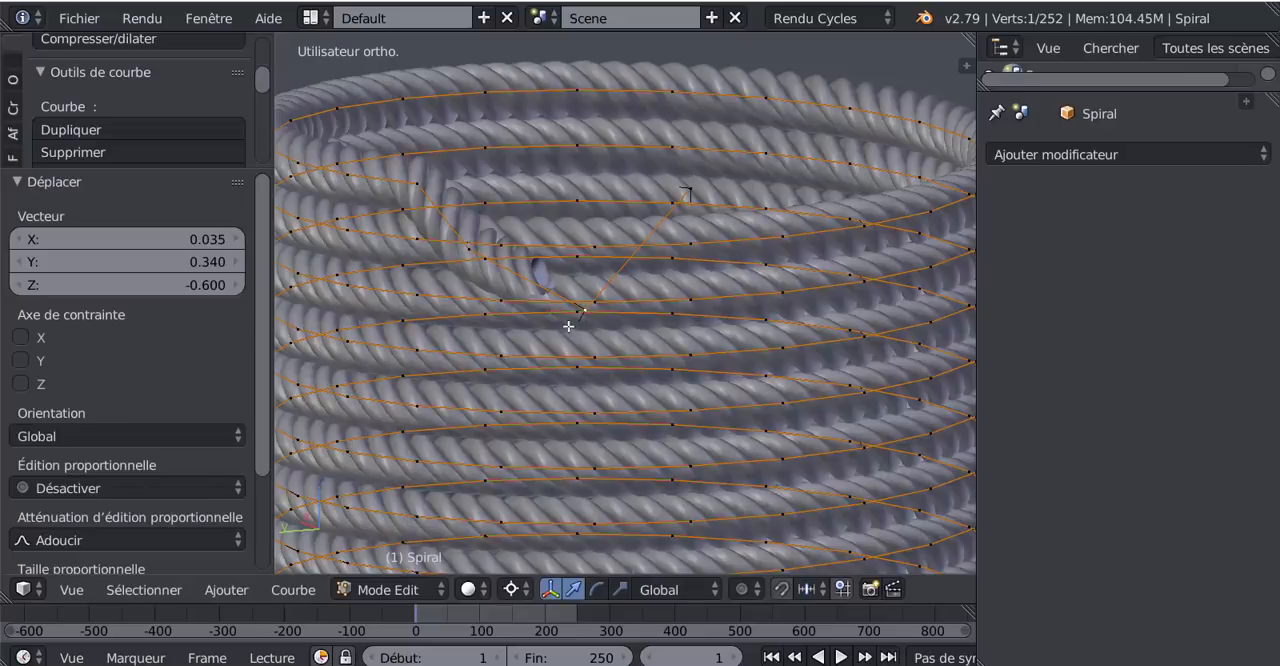
- Move the spiral's second-to-last point about X 0.48, Y 1.18, Z -0.26 and its last point X 0.93, Y 3.01, Z -2.06
{"action": "key", "text": "g"}
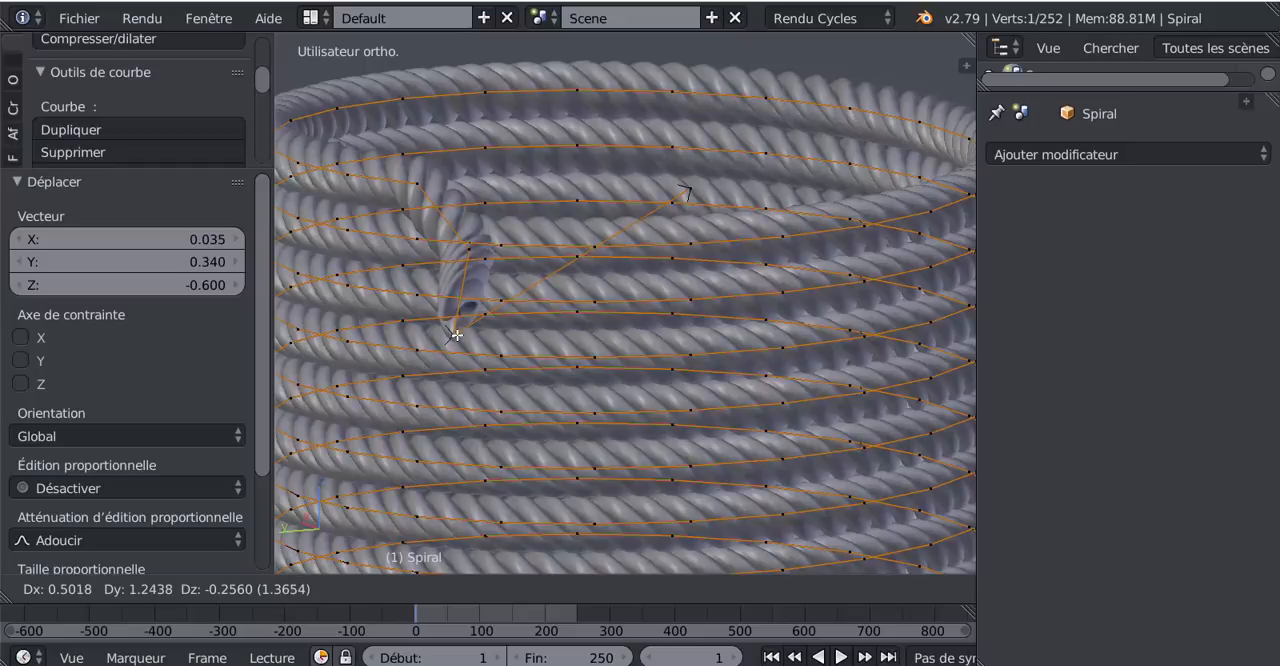
{"action": "left_click", "coordinate": [455, 334]}
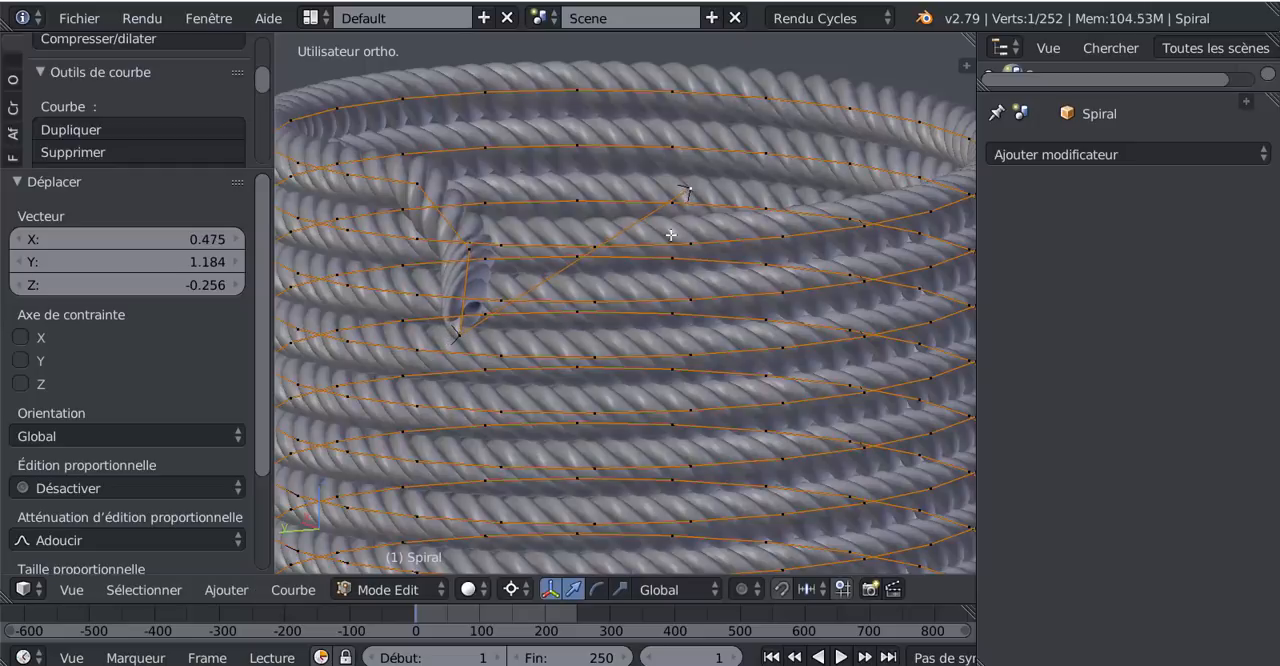
{"action": "key", "text": "g"}
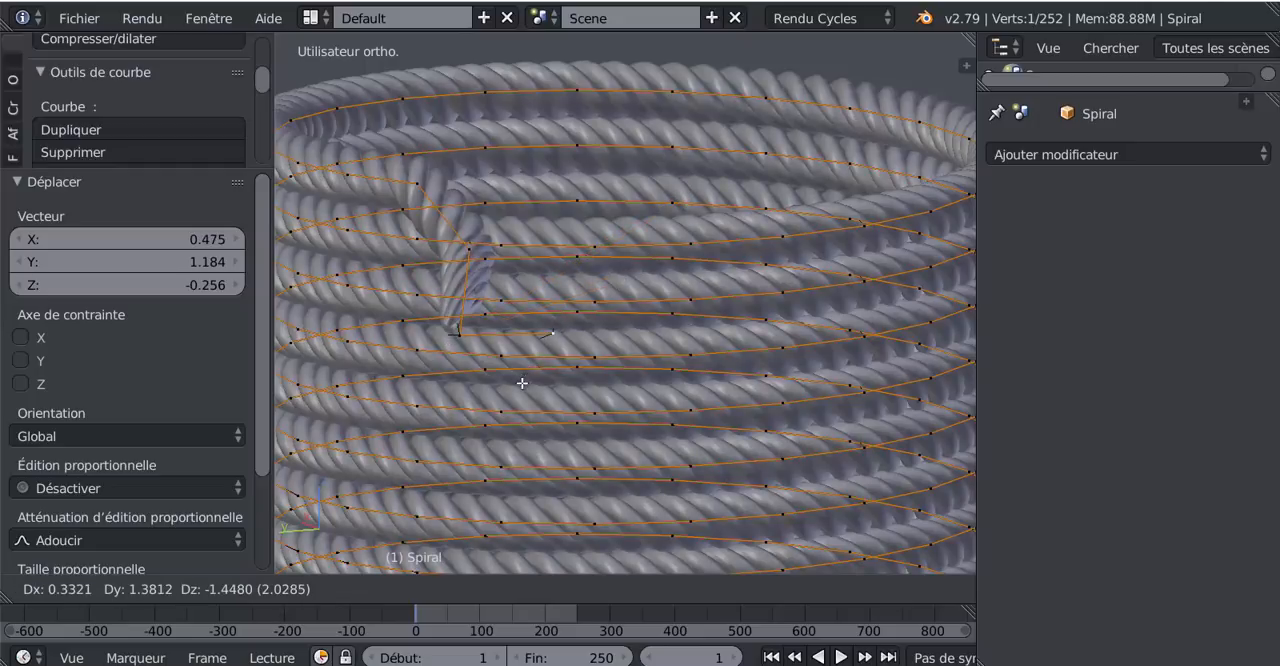
{"action": "left_click", "coordinate": [384, 393]}
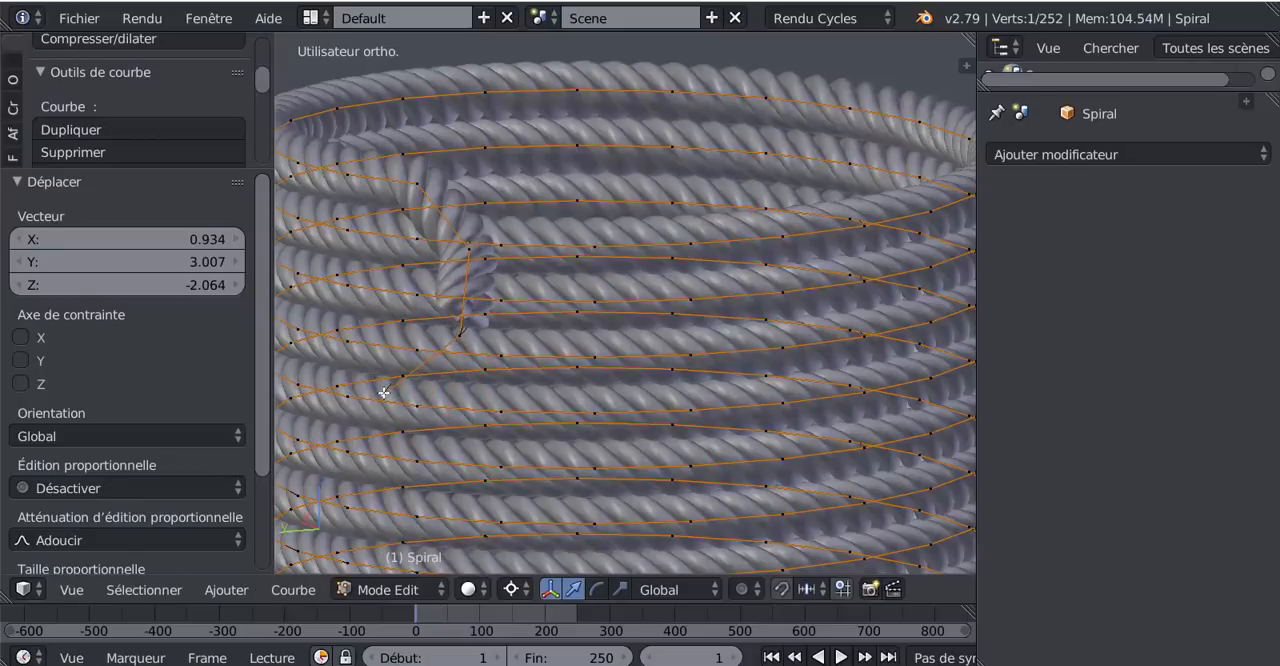
{"action": "key", "text": "Tab"}
{"action": "scroll", "coordinate": [547, 374], "scroll_direction": "down", "scroll_amount": 4}
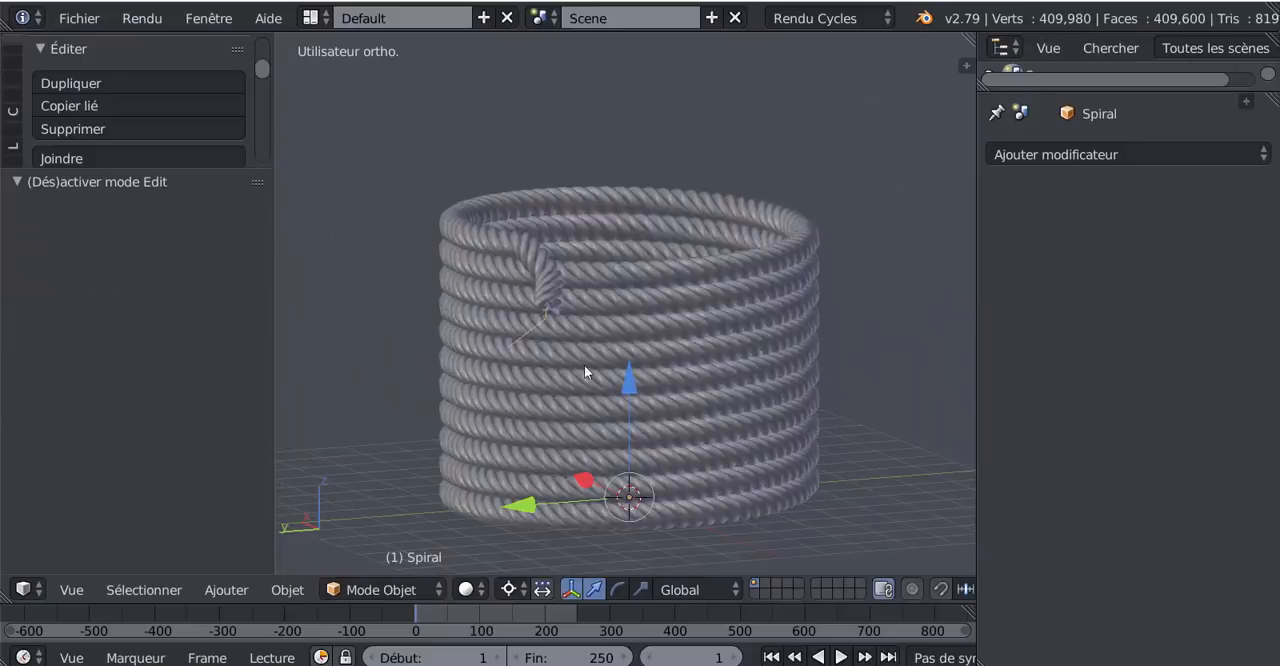
- Move the spiral's last point about X -1.02, Y -0.77, Z 0.48, close to the rope's tip, and inspect the end from another side
{"action": "middle_click_drag", "start_coordinate": [585, 367], "coordinate": [726, 328]}
{"action": "scroll", "coordinate": [550, 368], "scroll_direction": "up", "scroll_amount": 3}
{"action": "scroll", "coordinate": [504, 377], "scroll_direction": "up", "scroll_amount": 2}
{"action": "key", "text": "Tab"}
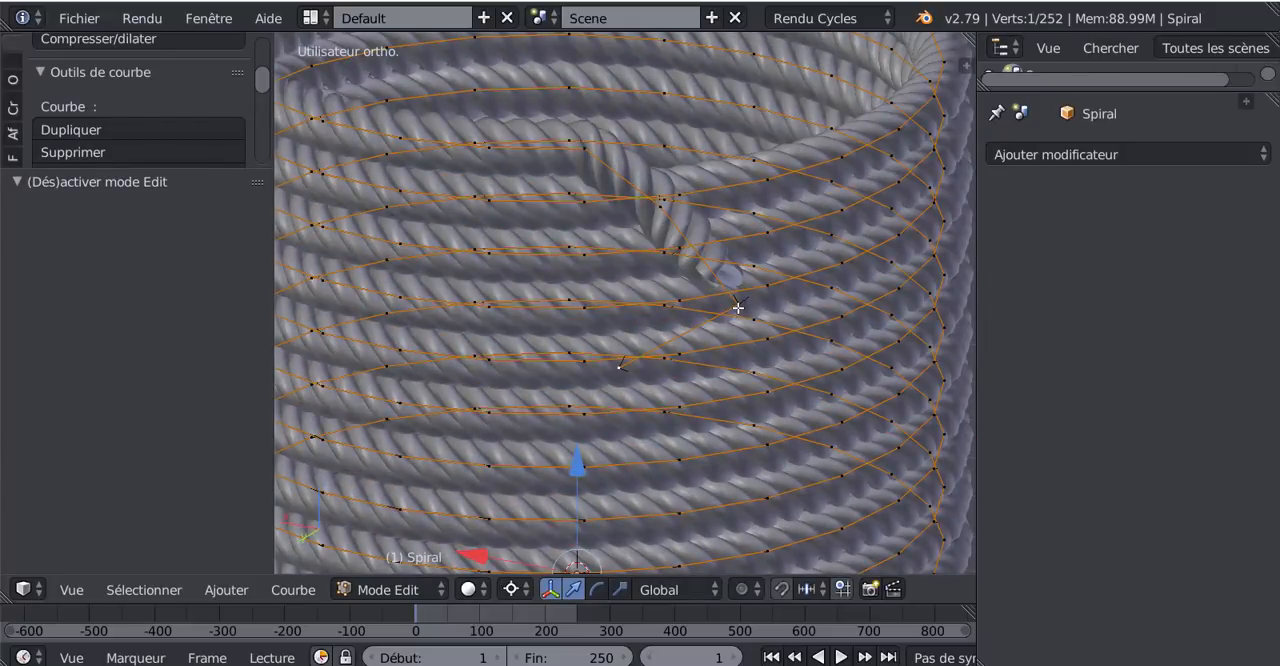
{"action": "key", "text": "g"}
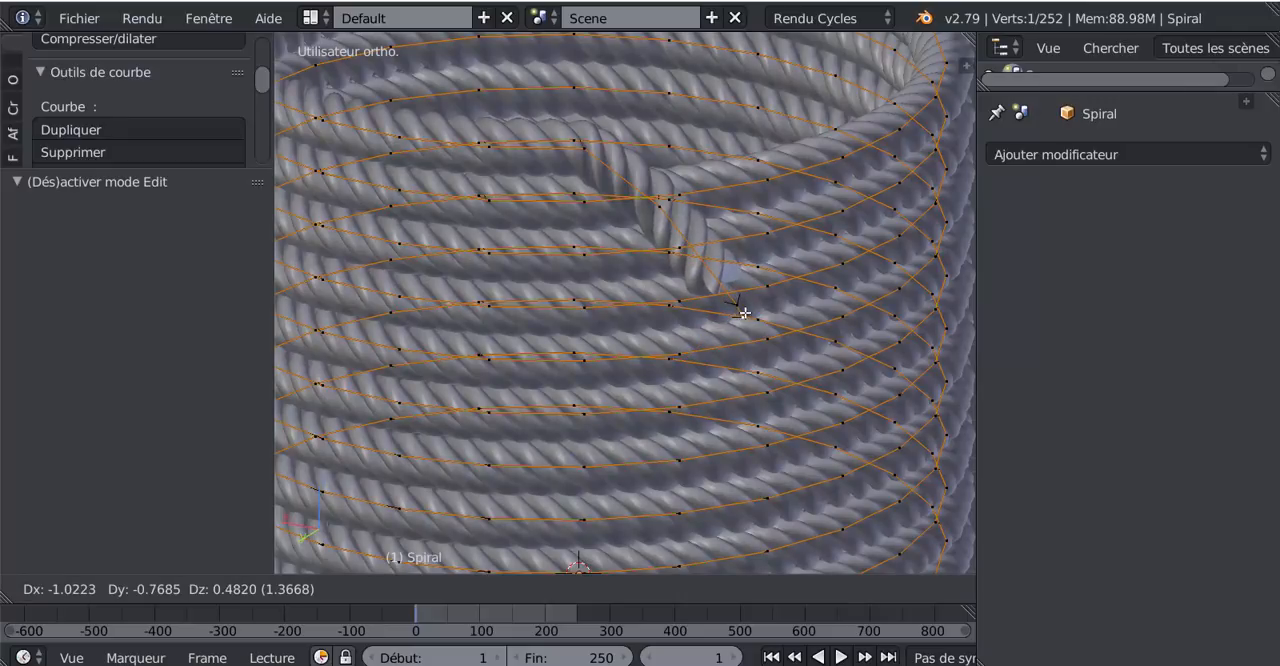
{"action": "left_click", "coordinate": [743, 313]}
{"action": "key", "text": "Tab"}
{"action": "middle_click_drag", "start_coordinate": [637, 350], "coordinate": [523, 314]}
{"action": "key", "text": "Tab"}
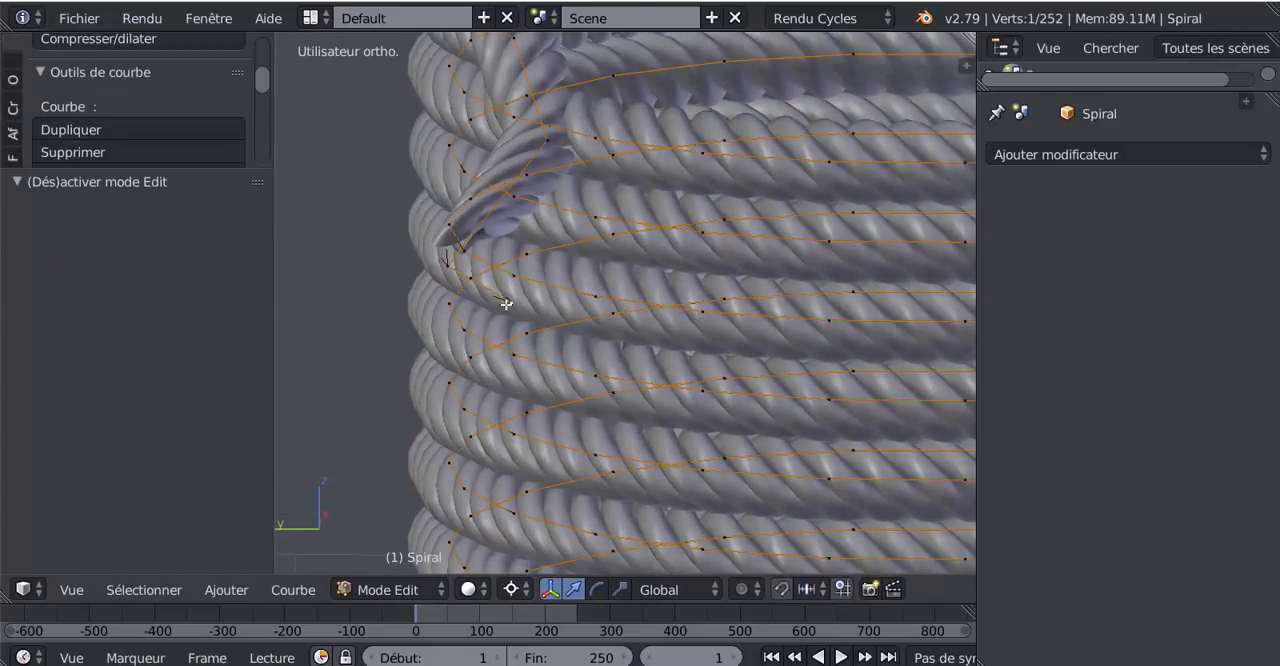
- Delete the selected vertex at the spiral's free end and view the rope's tip from another side
{"action": "key", "text": "x"}
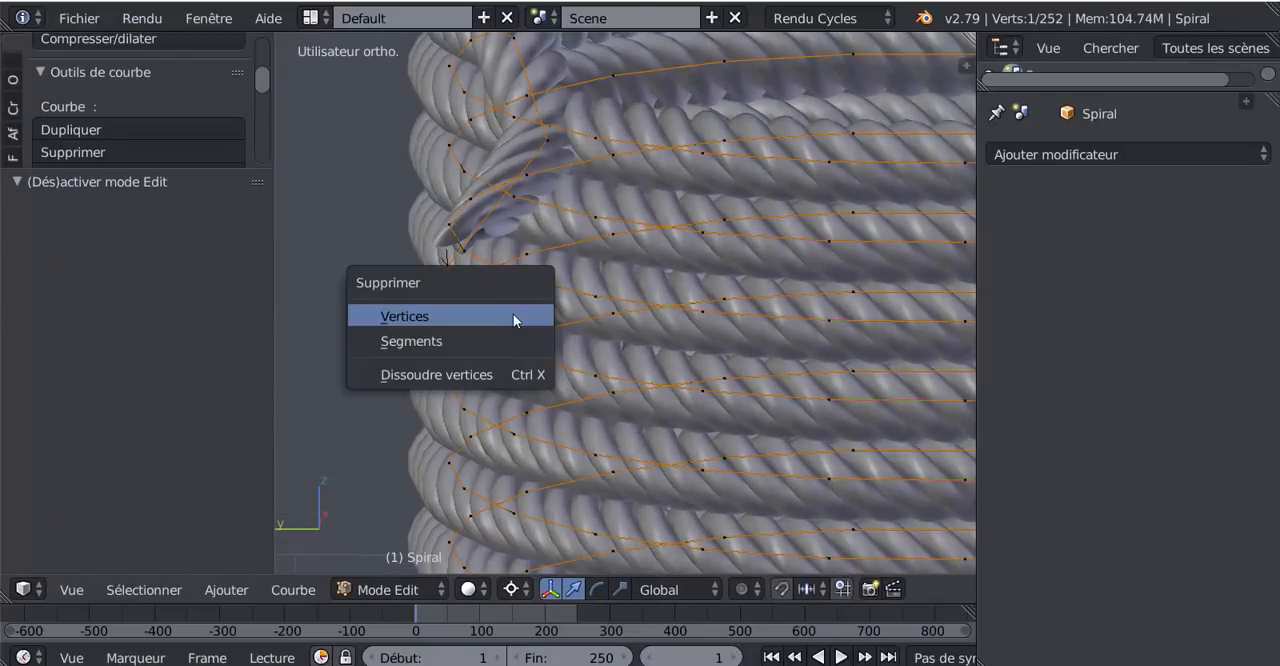
{"action": "left_click", "coordinate": [513, 314]}
{"action": "middle_click_drag", "start_coordinate": [551, 316], "coordinate": [621, 328]}
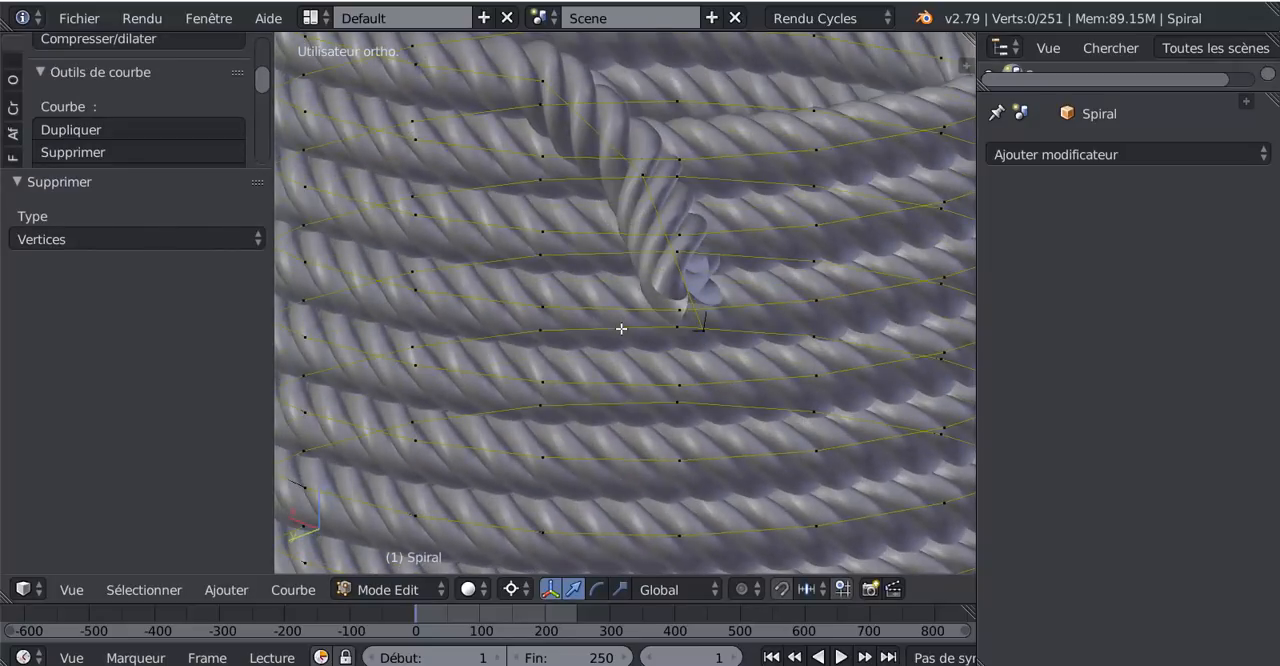
{"action": "right_click", "coordinate": [698, 330]}
{"action": "key", "text": "g"}
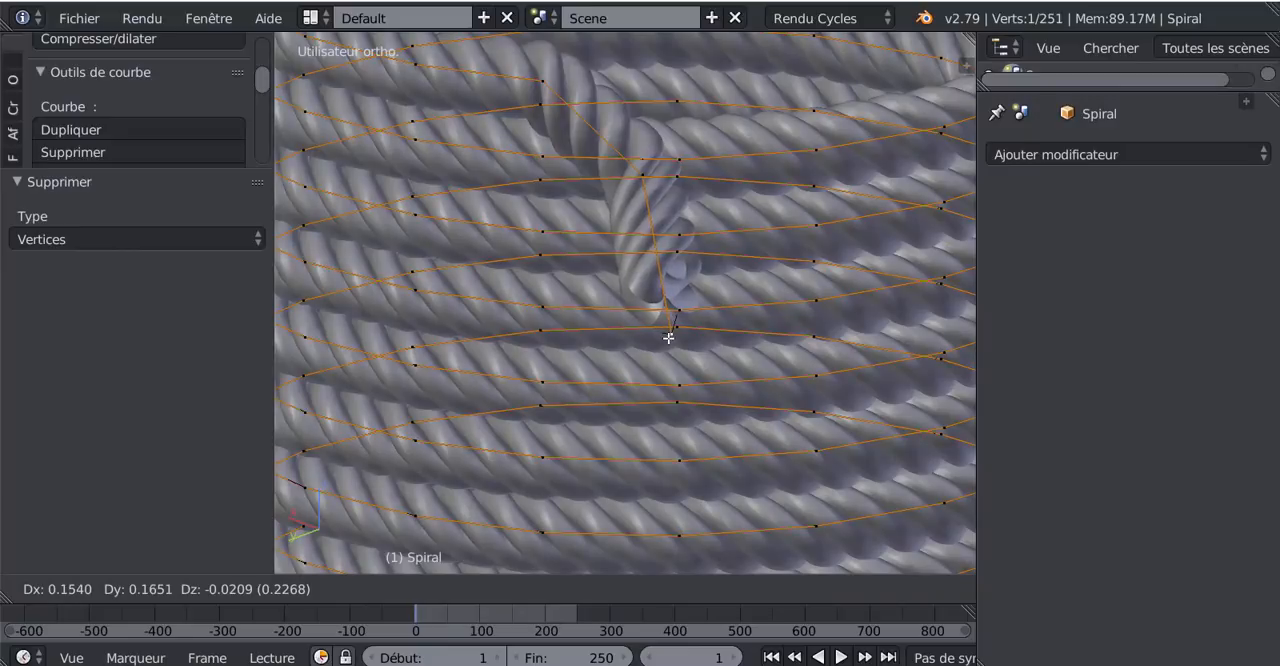
{"action": "key", "text": "Escape"}
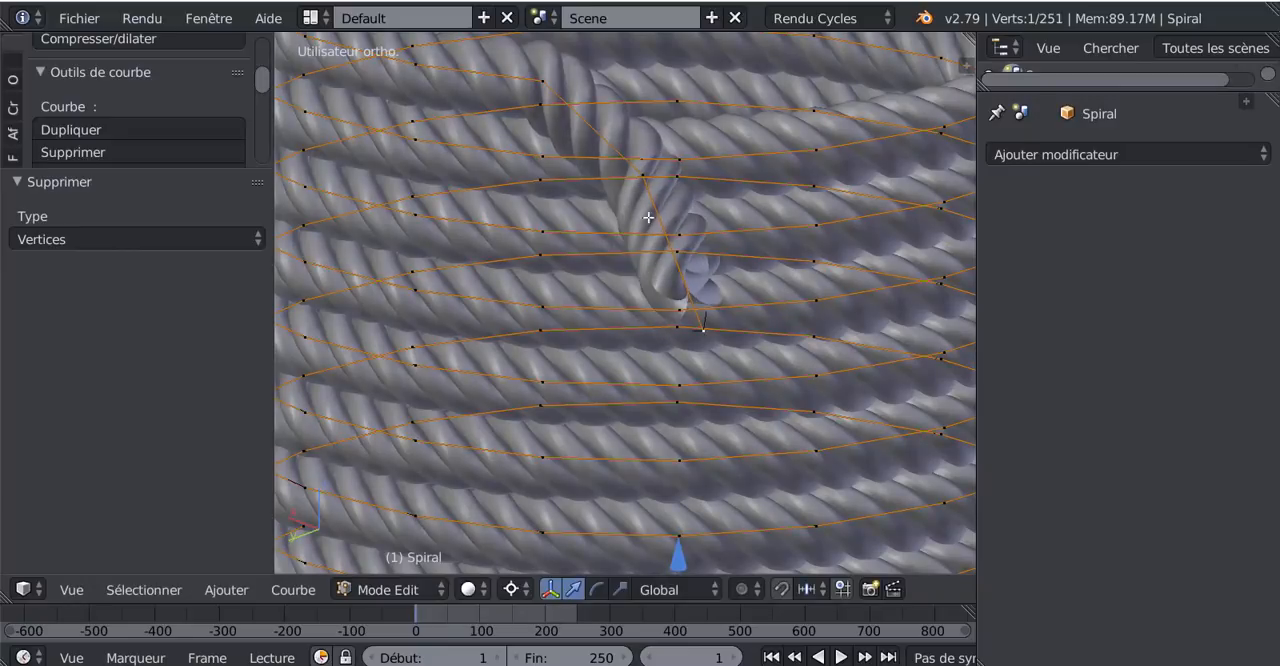
- Move the spiral's second-to-last point X -0.043, Y 0.083, Z -0.220 and the point before it X 0.123, Y 0.197, Z -0.131
{"action": "key", "text": "g"}
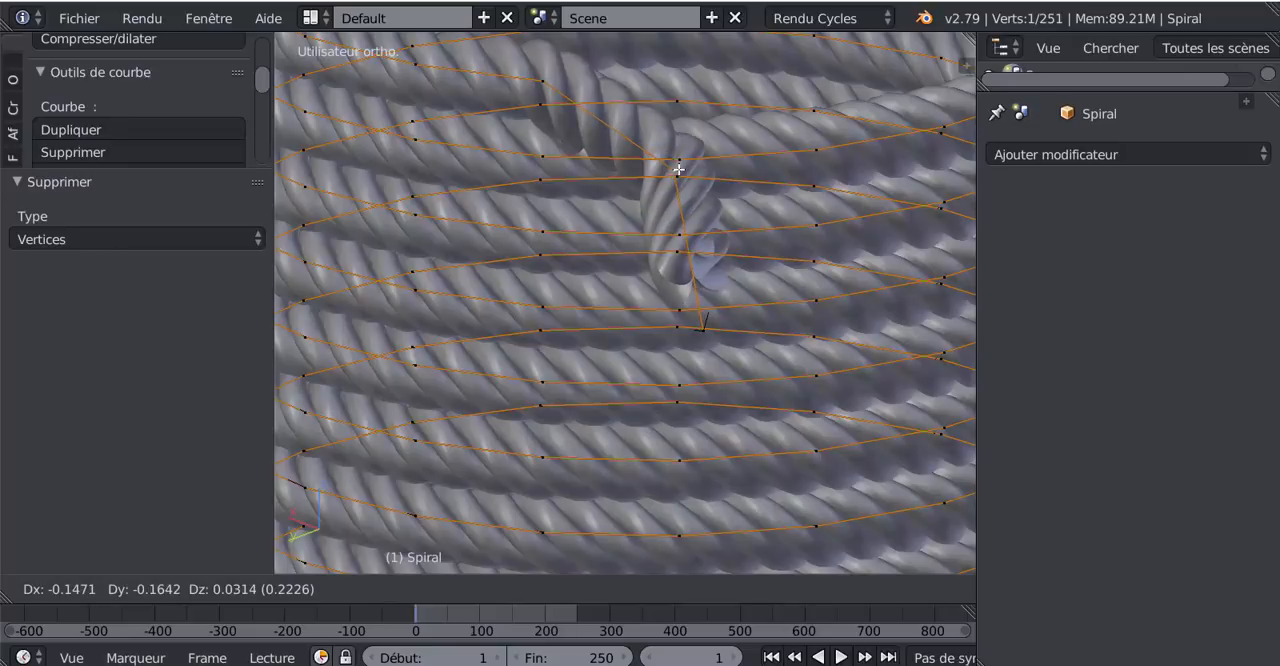
{"action": "left_click", "coordinate": [641, 208]}
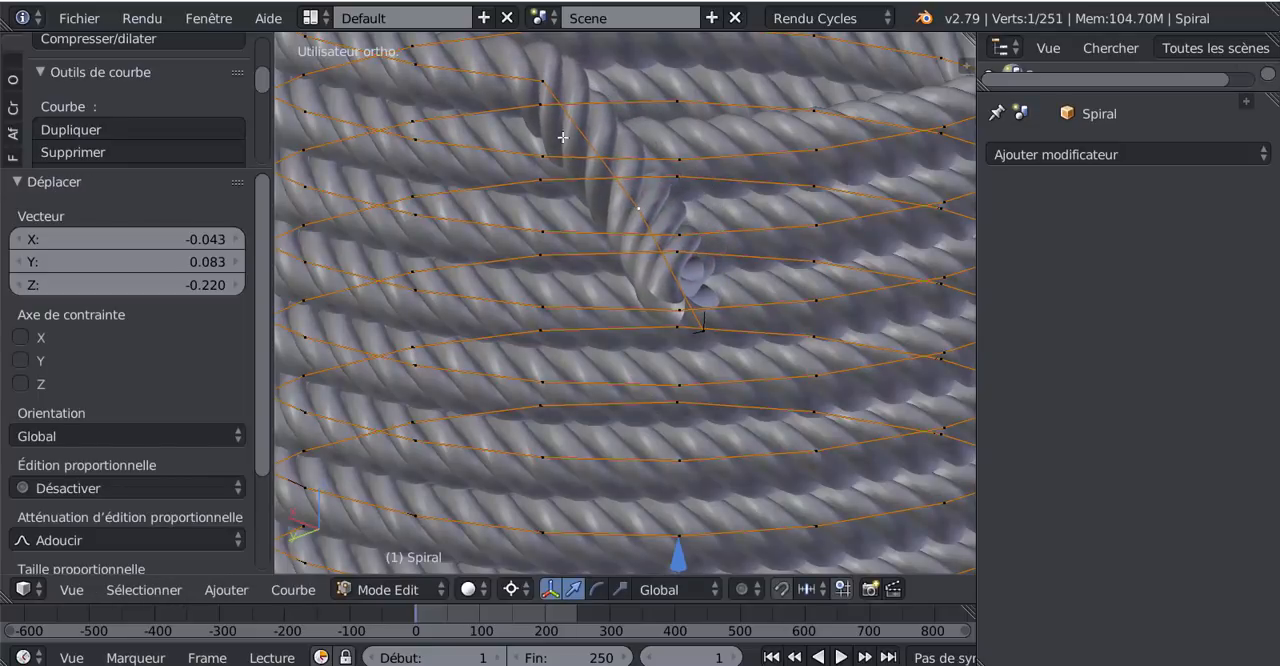
{"action": "right_click", "coordinate": [540, 85]}
{"action": "key", "text": "g"}
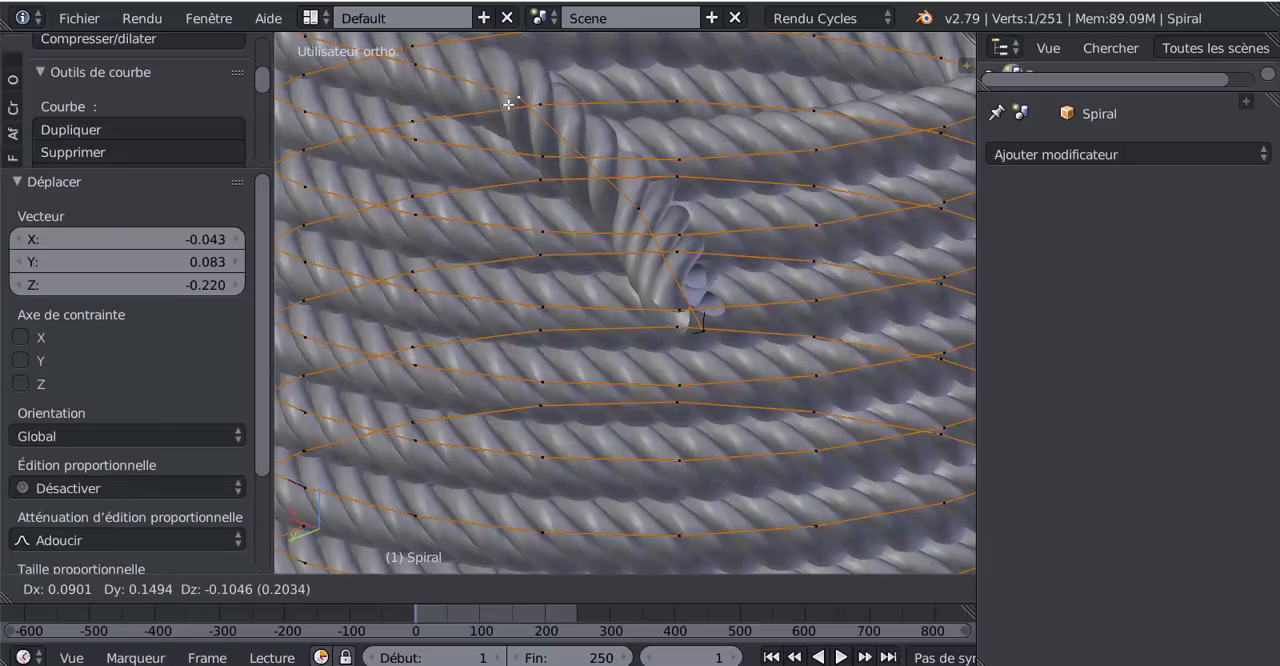
{"action": "left_click", "coordinate": [575, 237]}
- Move the spiral's third-to-last point outward from the coil by X -0.028, Y 0.179, Z 0.017
{"action": "middle_click_drag", "start_coordinate": [575, 237], "coordinate": [501, 336]}
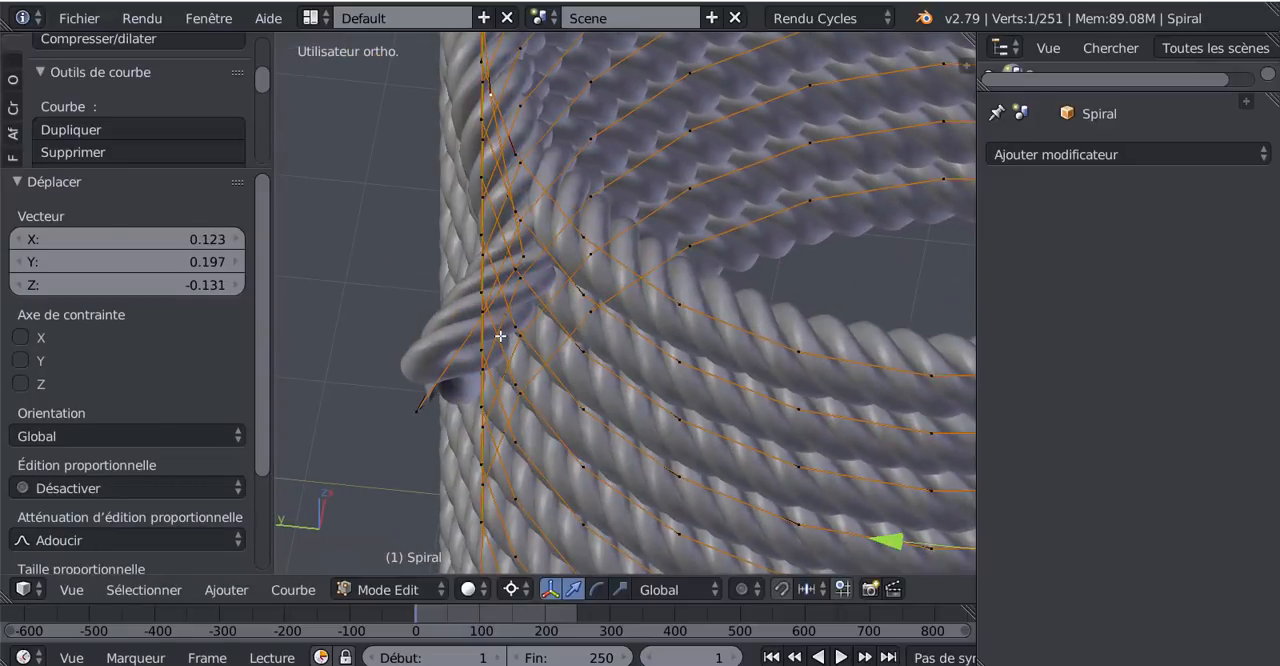
{"action": "middle_click_drag", "start_coordinate": [553, 237], "coordinate": [494, 244]}
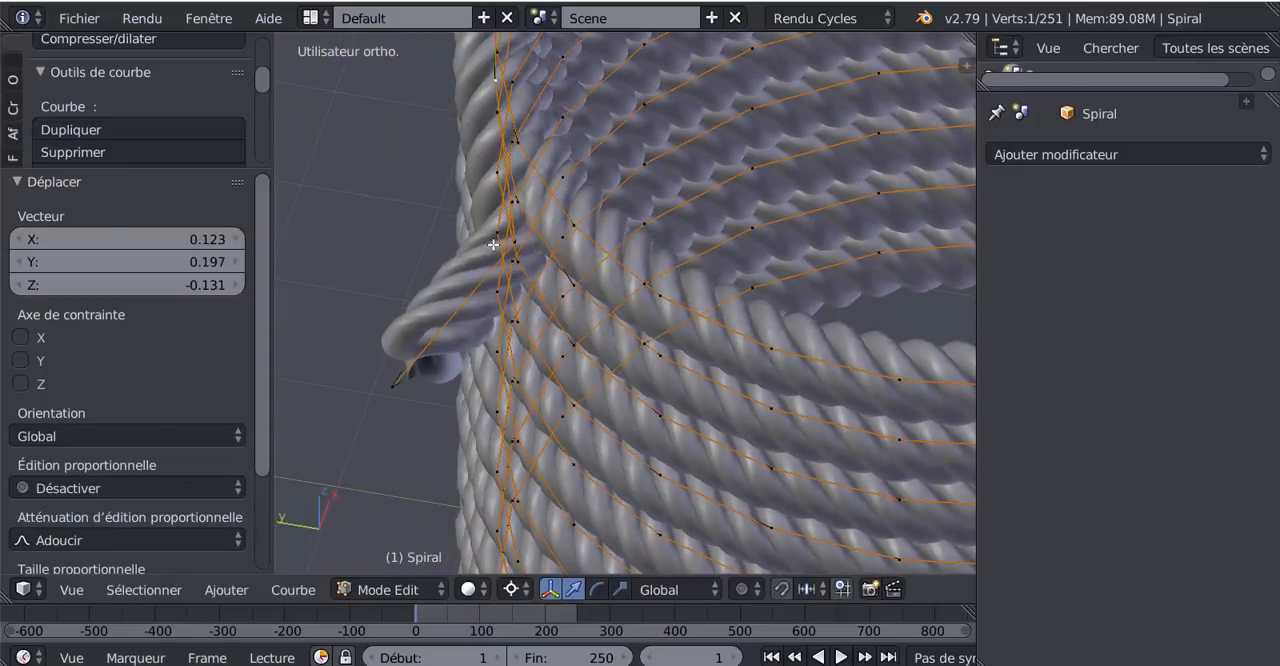
{"action": "key", "text": "g"}
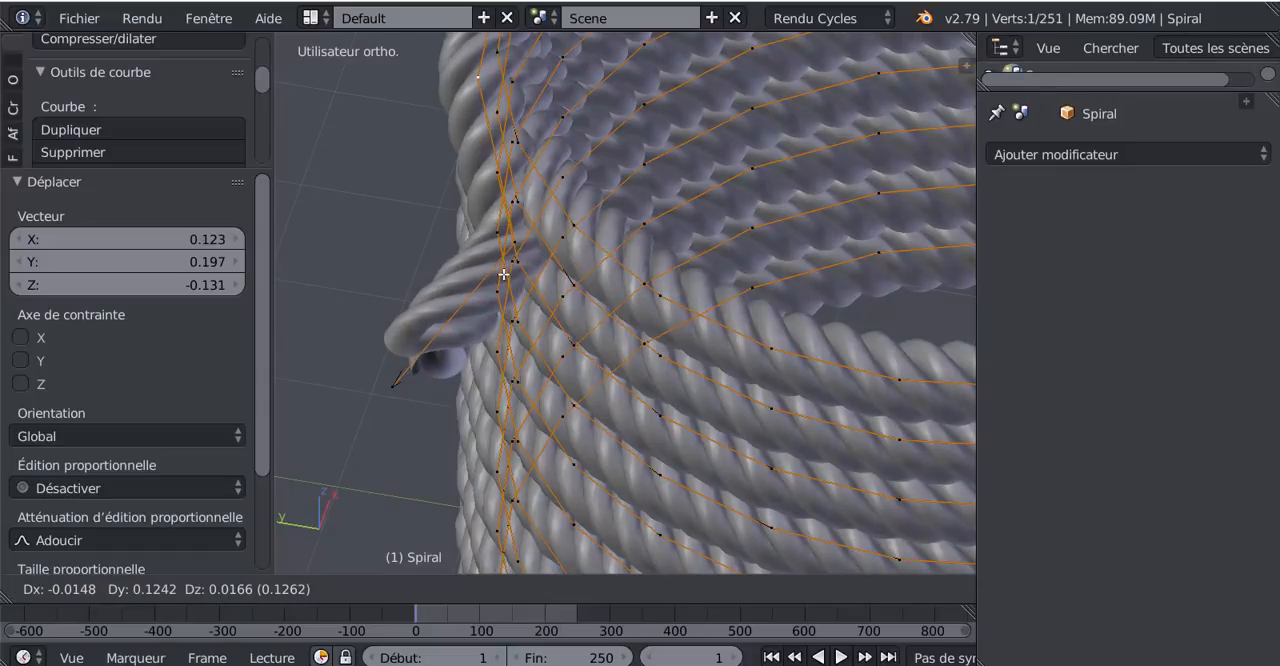
{"action": "left_click", "coordinate": [497, 274]}
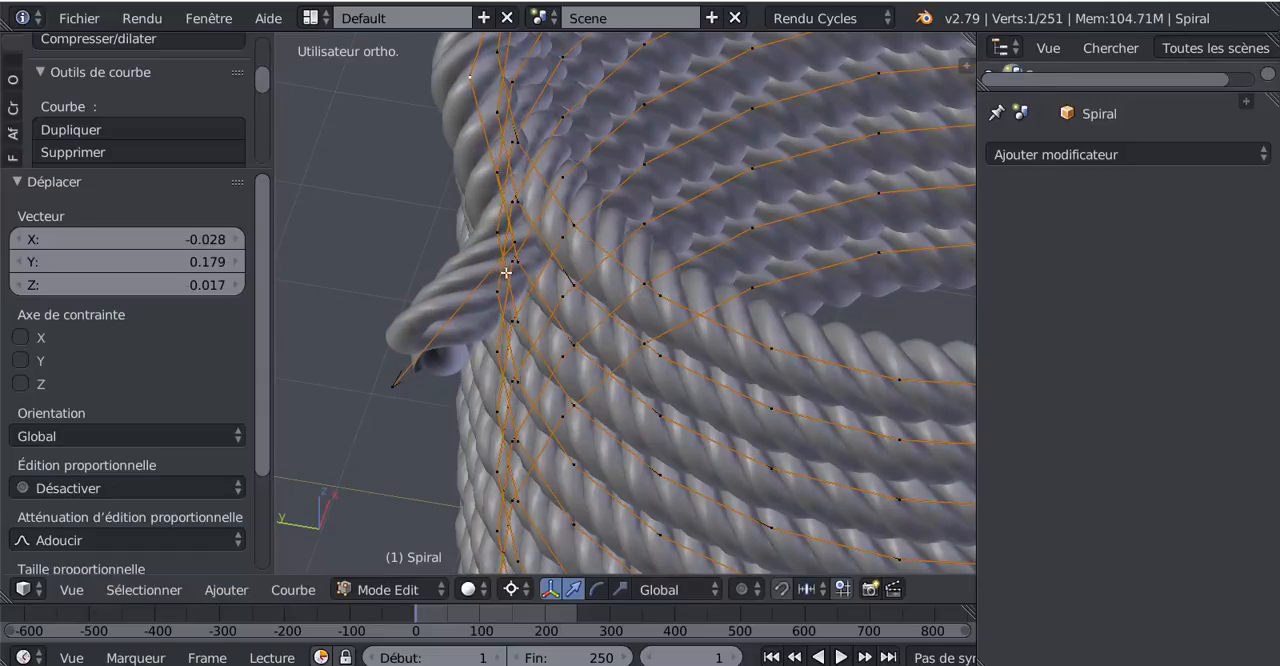
- Move the spiral's second-to-last point outward by about Y 0.29 so the rope's end clears the coil, and leave Edit mode
{"action": "middle_click_drag", "start_coordinate": [497, 274], "coordinate": [574, 328]}
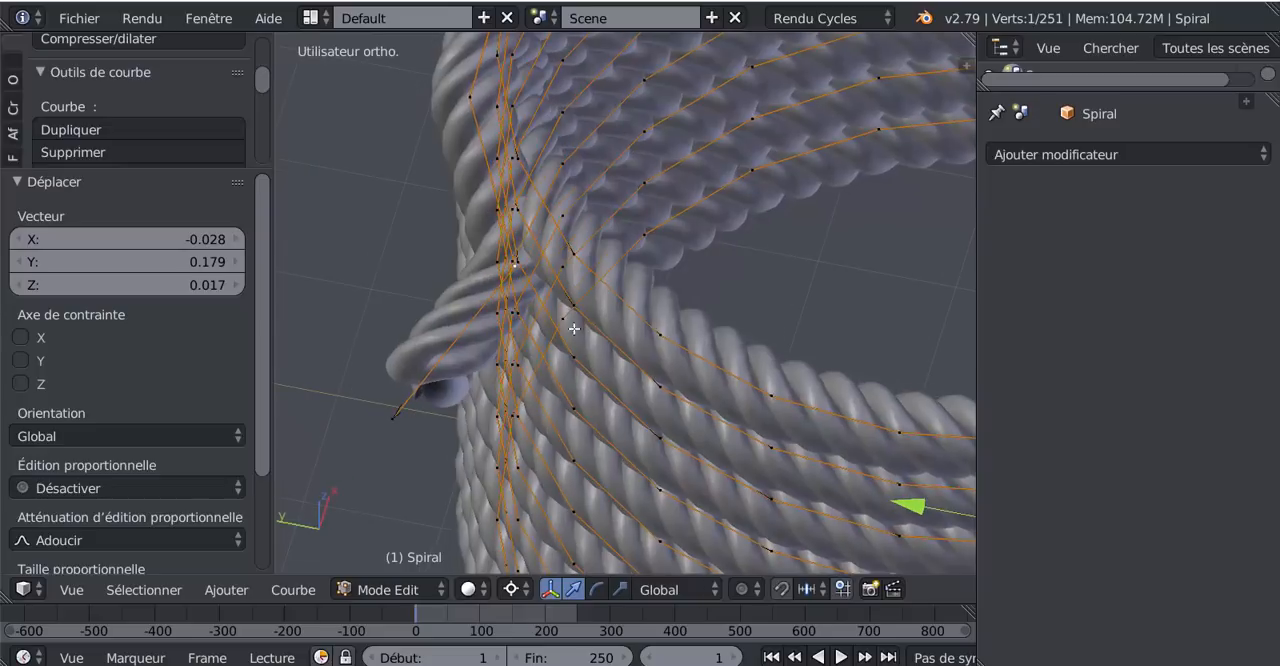
{"action": "key", "text": "g"}
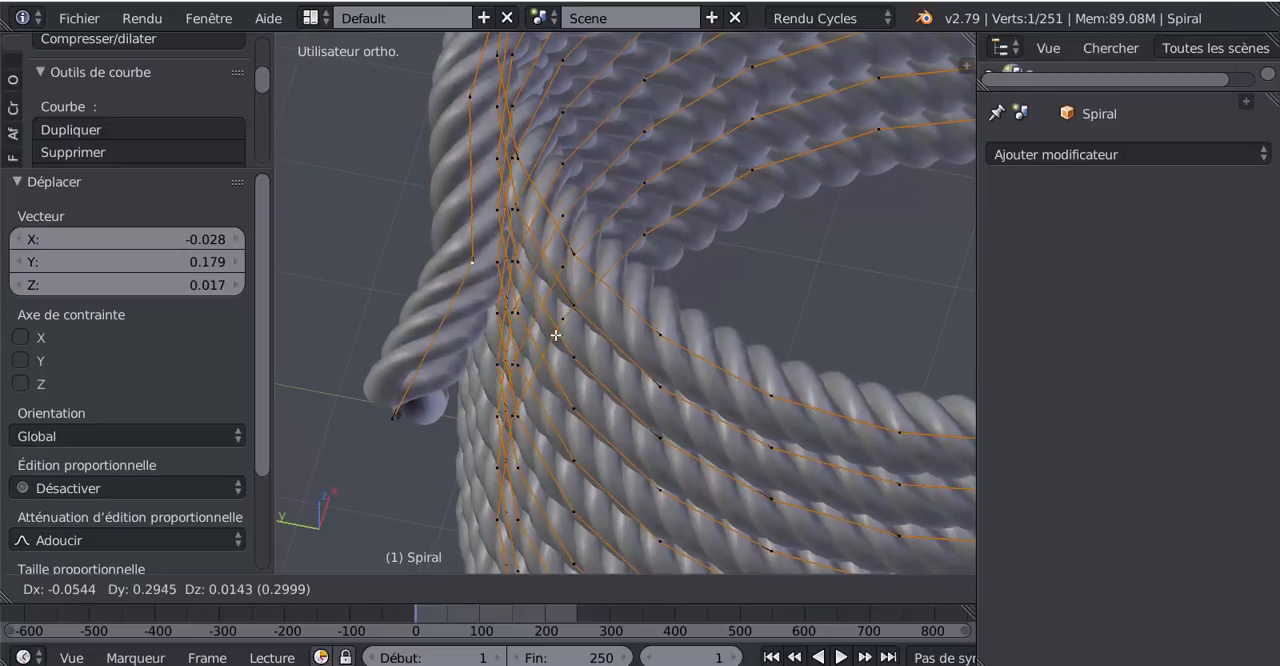
{"action": "left_click", "coordinate": [551, 343]}
{"action": "middle_click_drag", "start_coordinate": [551, 343], "coordinate": [678, 324]}
{"action": "scroll", "coordinate": [678, 324], "scroll_direction": "down", "scroll_amount": 5}
{"action": "key", "text": "Tab"}
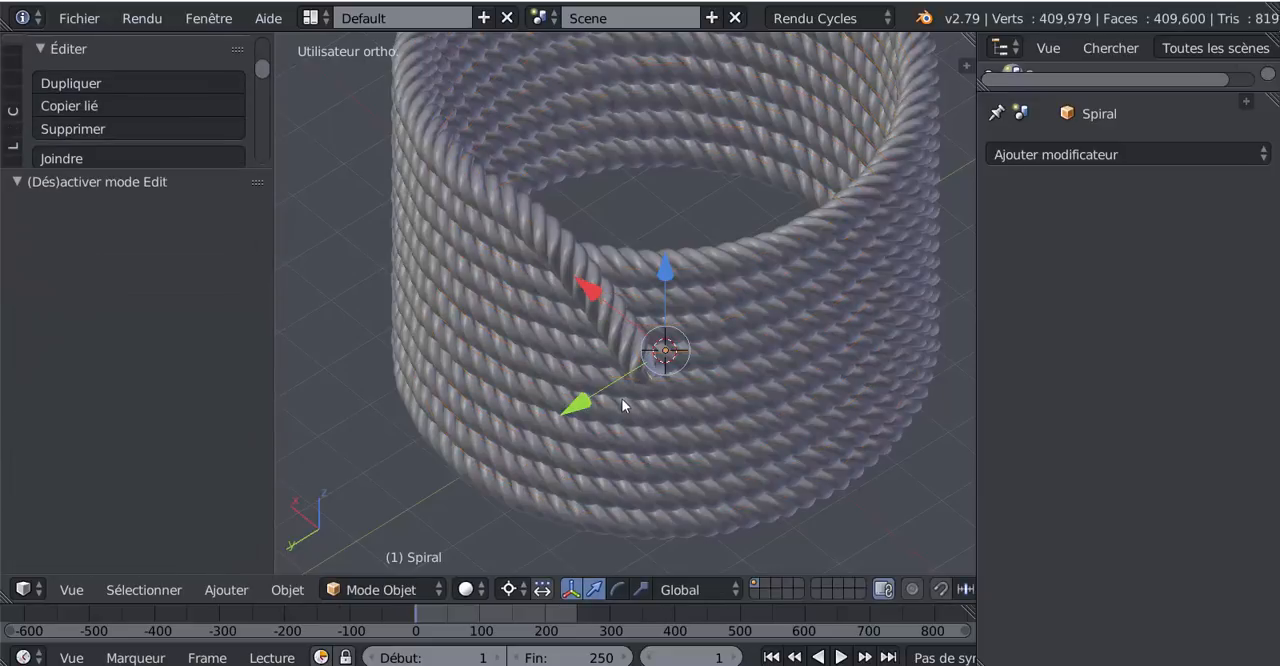
- Move the spiral's last point downward so the rope's tip hangs more steeply, and inspect the end in Object mode
{"action": "key", "text": "Tab"}
{"action": "key", "text": "Tab"}
{"action": "middle_click_drag", "start_coordinate": [624, 406], "coordinate": [691, 287]}
{"action": "scroll", "coordinate": [691, 282], "scroll_direction": "up", "scroll_amount": 4}
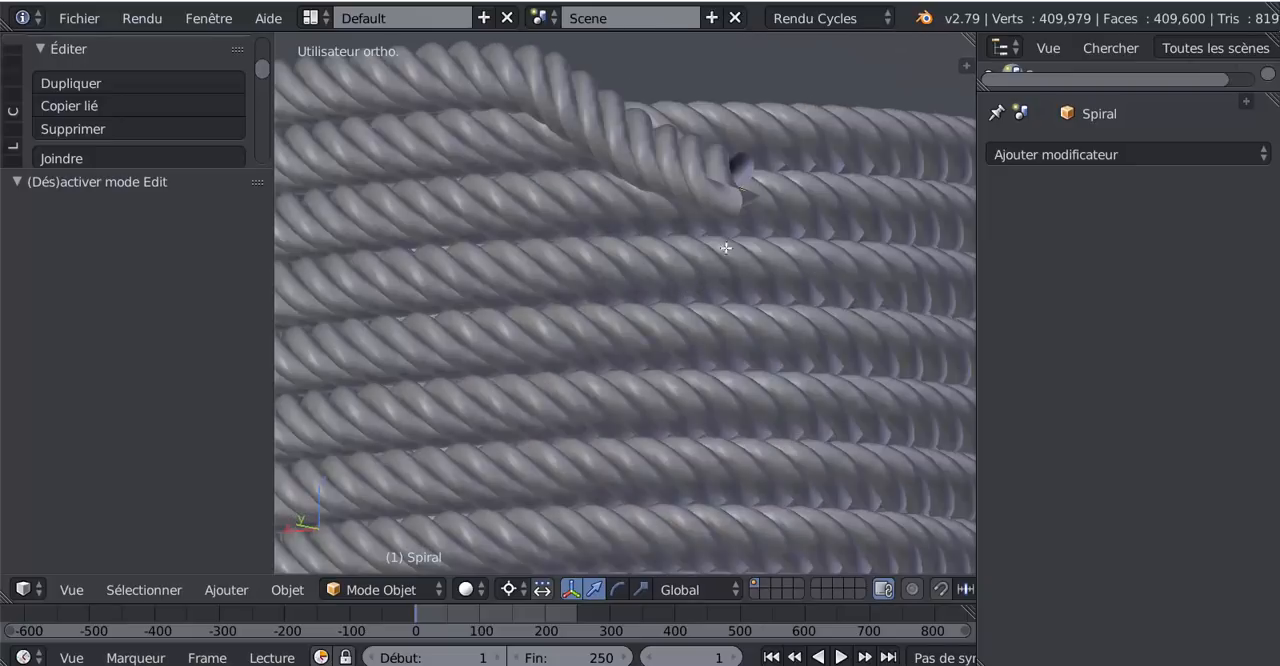
{"action": "key", "text": "Tab"}
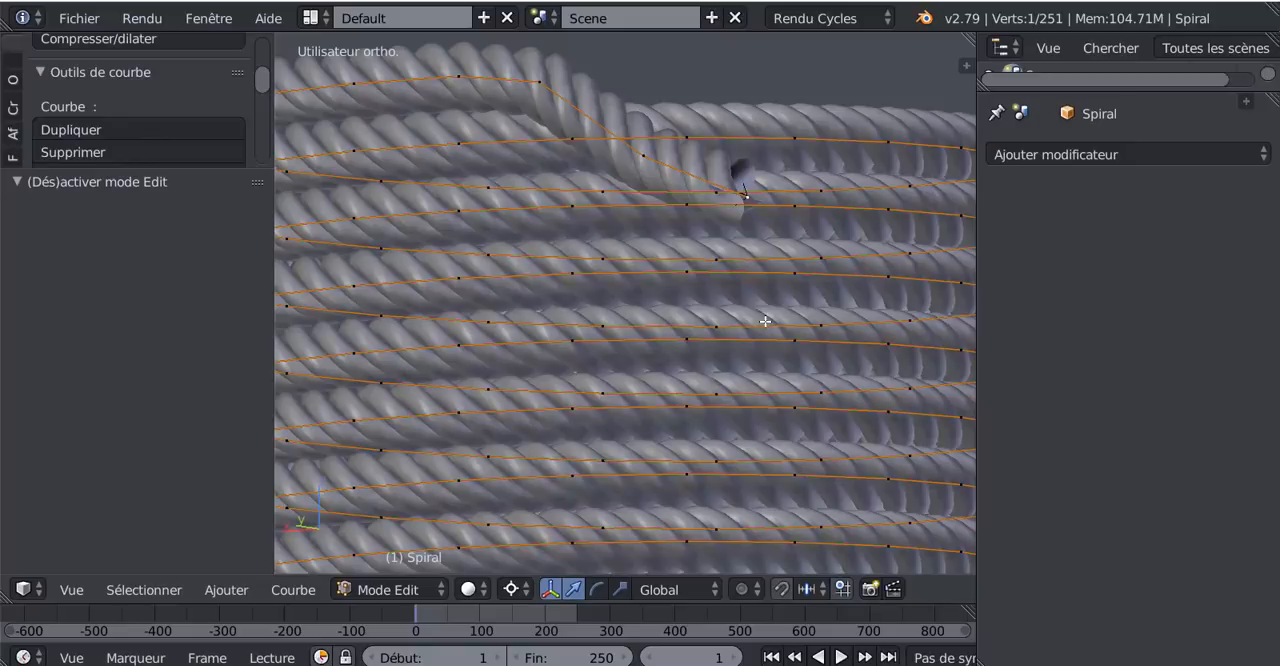
{"action": "key", "text": "g"}
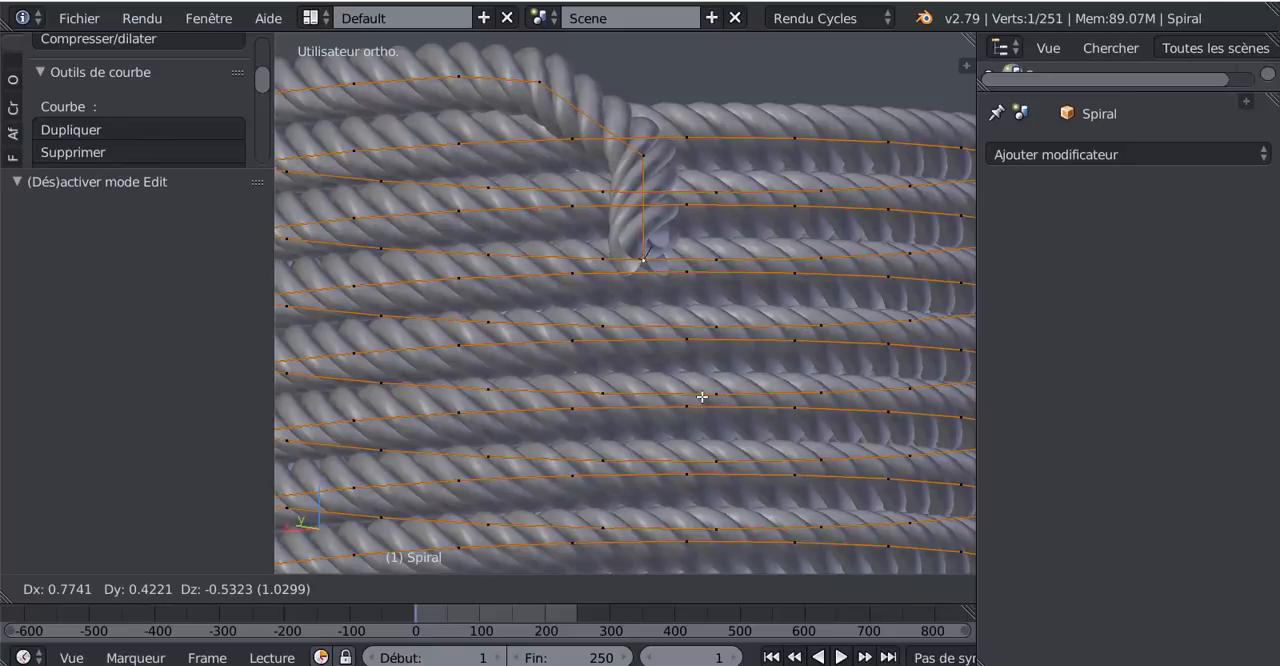
{"action": "left_click", "coordinate": [720, 347]}
{"action": "key", "text": "Tab"}
{"action": "scroll", "coordinate": [621, 379], "scroll_direction": "down", "scroll_amount": 3}
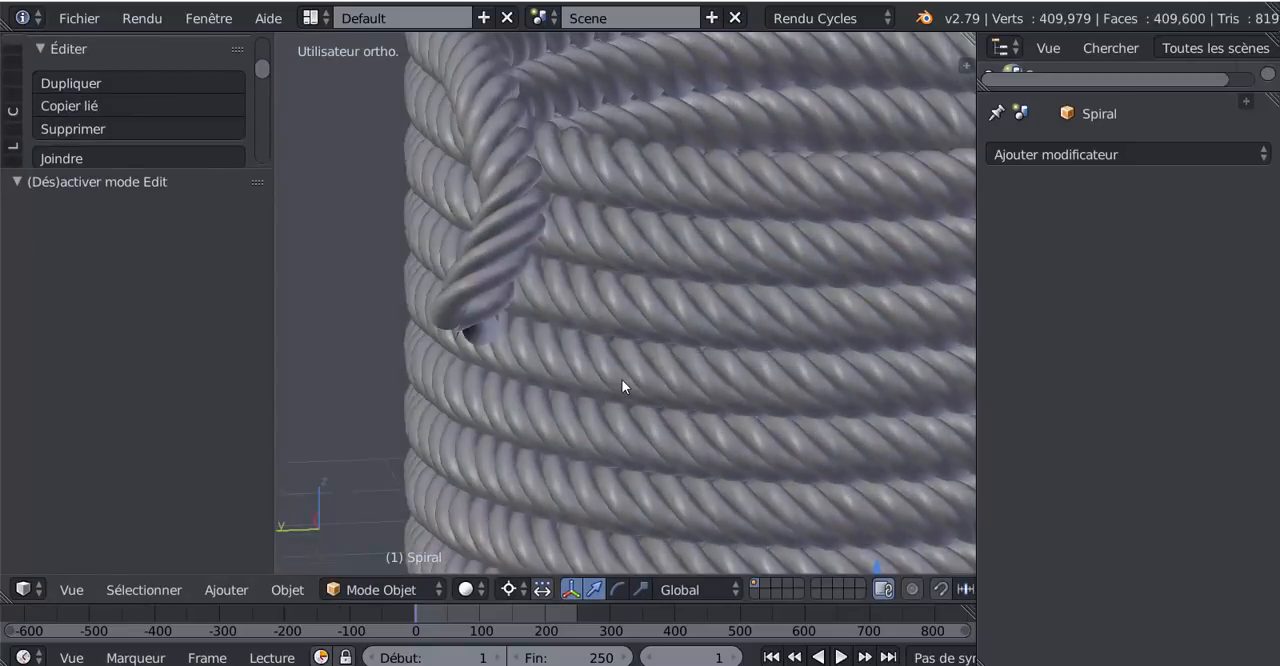
{"action": "scroll", "coordinate": [621, 379], "scroll_direction": "up", "scroll_amount": 3}
- Move the spiral's last point back in toward the coil's outer side and check the whole coil in Object mode
{"action": "key", "text": "Tab"}
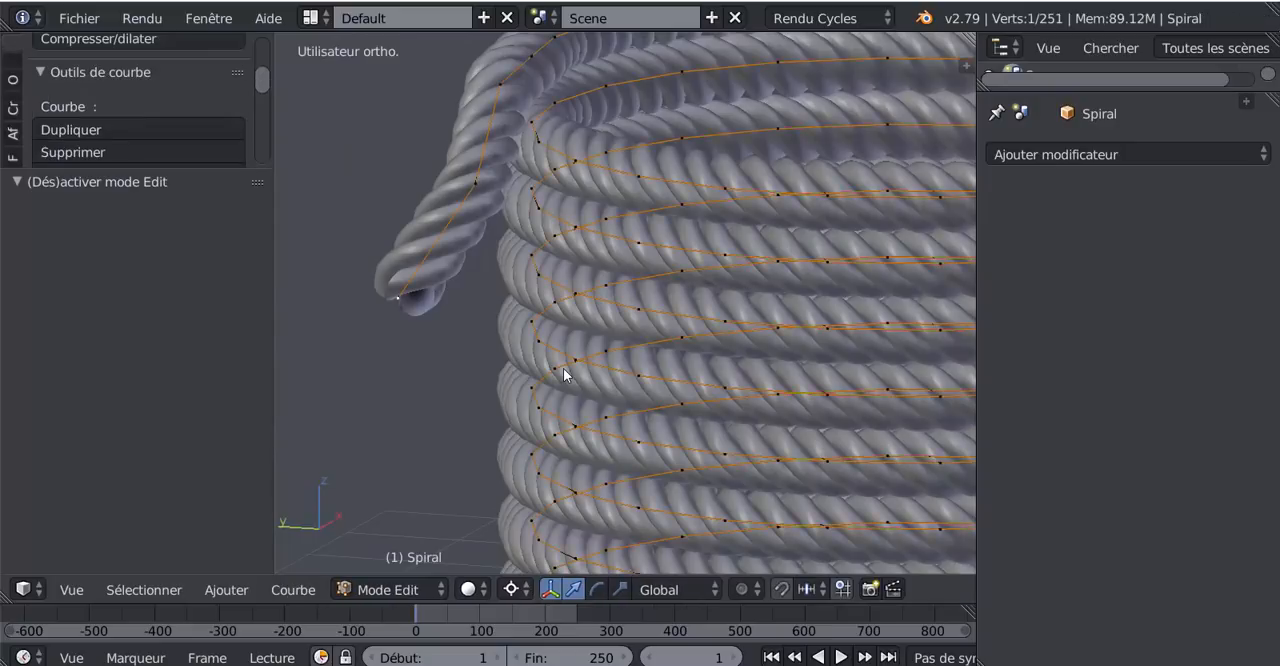
{"action": "key", "text": "g"}
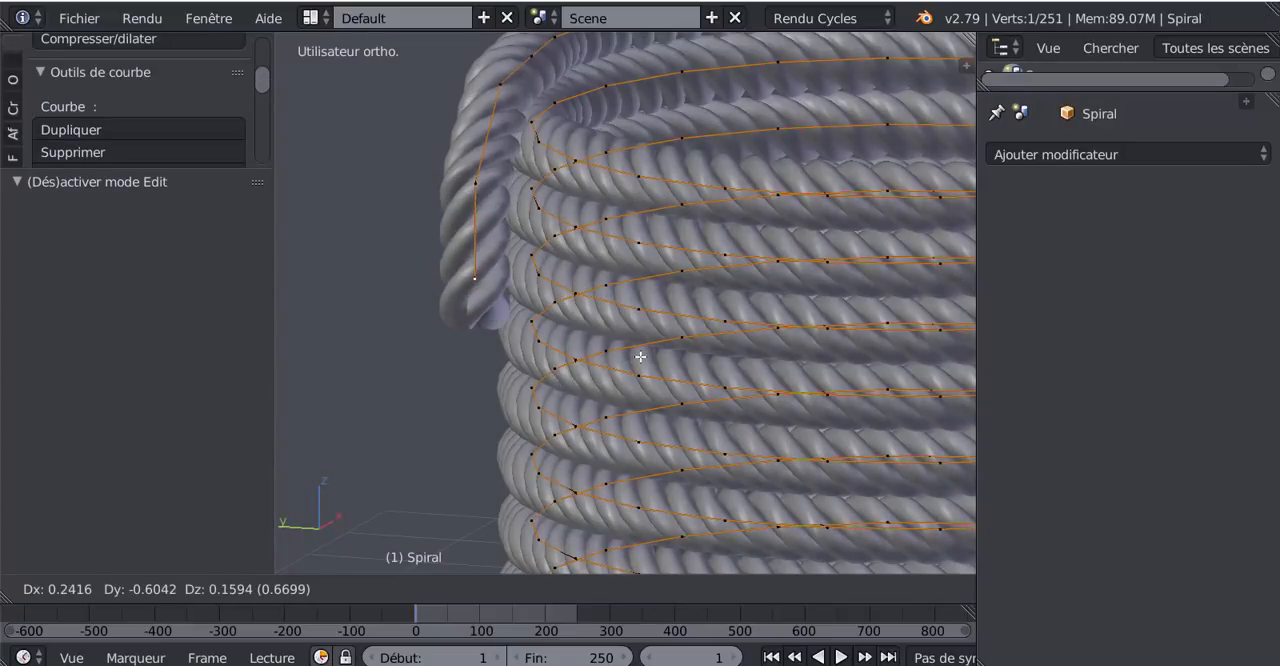
{"action": "left_click", "coordinate": [610, 373]}
{"action": "key", "text": "Tab"}
{"action": "scroll", "coordinate": [605, 378], "scroll_direction": "down", "scroll_amount": 3}
{"action": "middle_click_drag", "start_coordinate": [605, 378], "coordinate": [699, 338]}
{"action": "scroll", "coordinate": [732, 379], "scroll_direction": "down", "scroll_amount": 3}
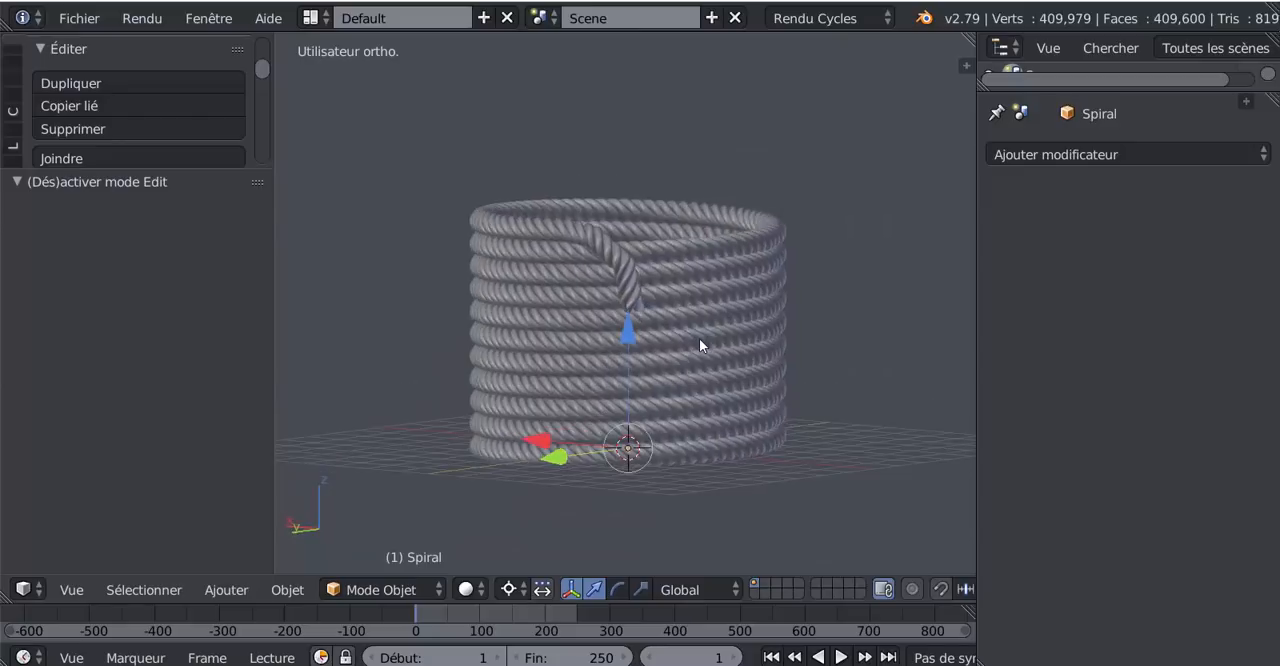
- Show the coil from the front and open the spiral curve for editing
{"action": "key", "text": "KP_1"}
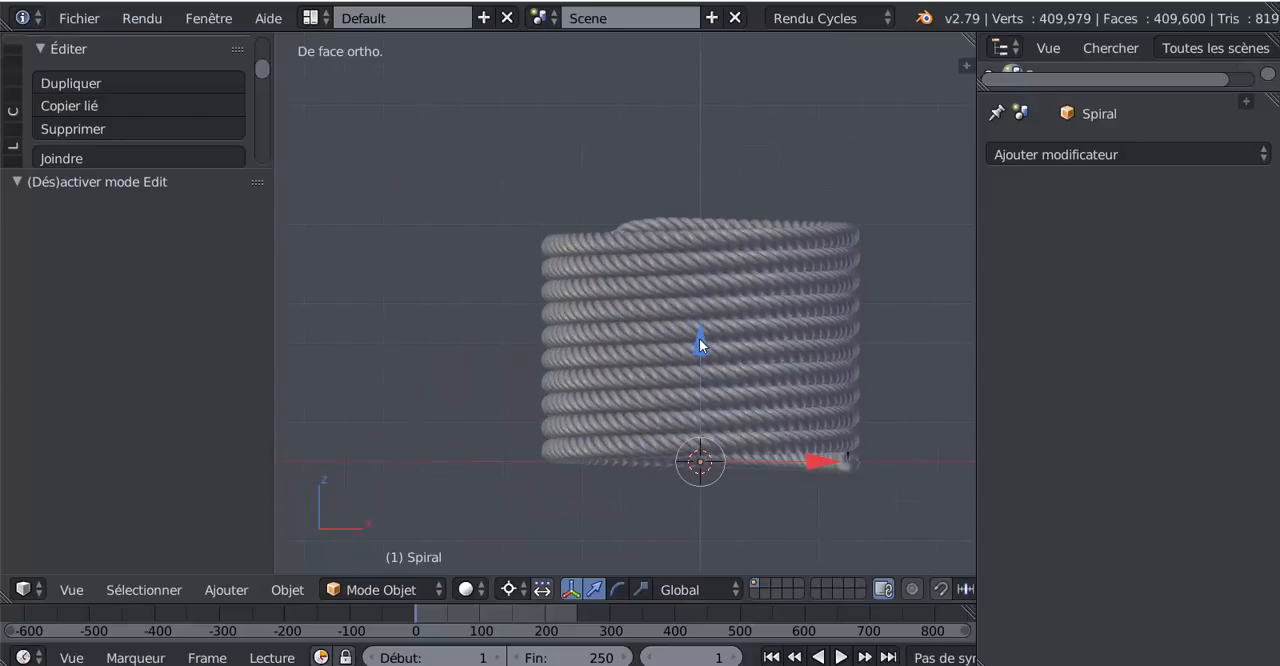
{"action": "key", "text": "Tab"}
{"action": "middle_click_drag", "start_coordinate": [704, 338], "coordinate": [658, 340], "text": "shift"}
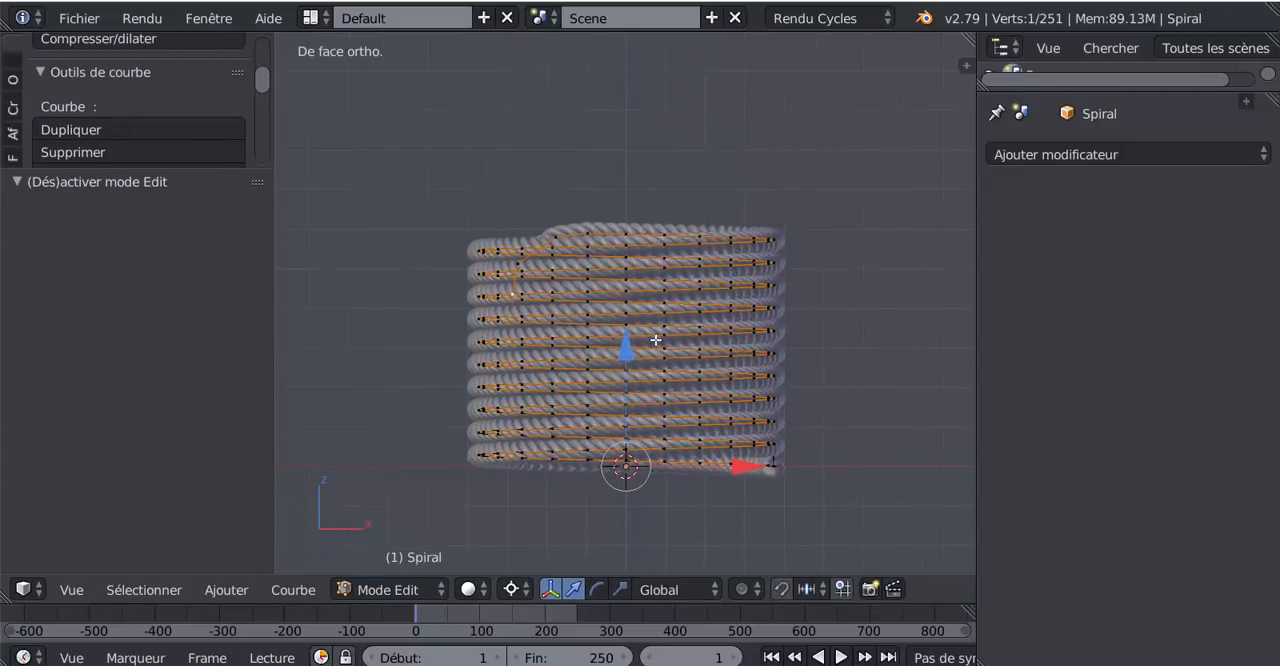
{"action": "scroll", "coordinate": [658, 340], "scroll_direction": "up", "scroll_amount": 2}
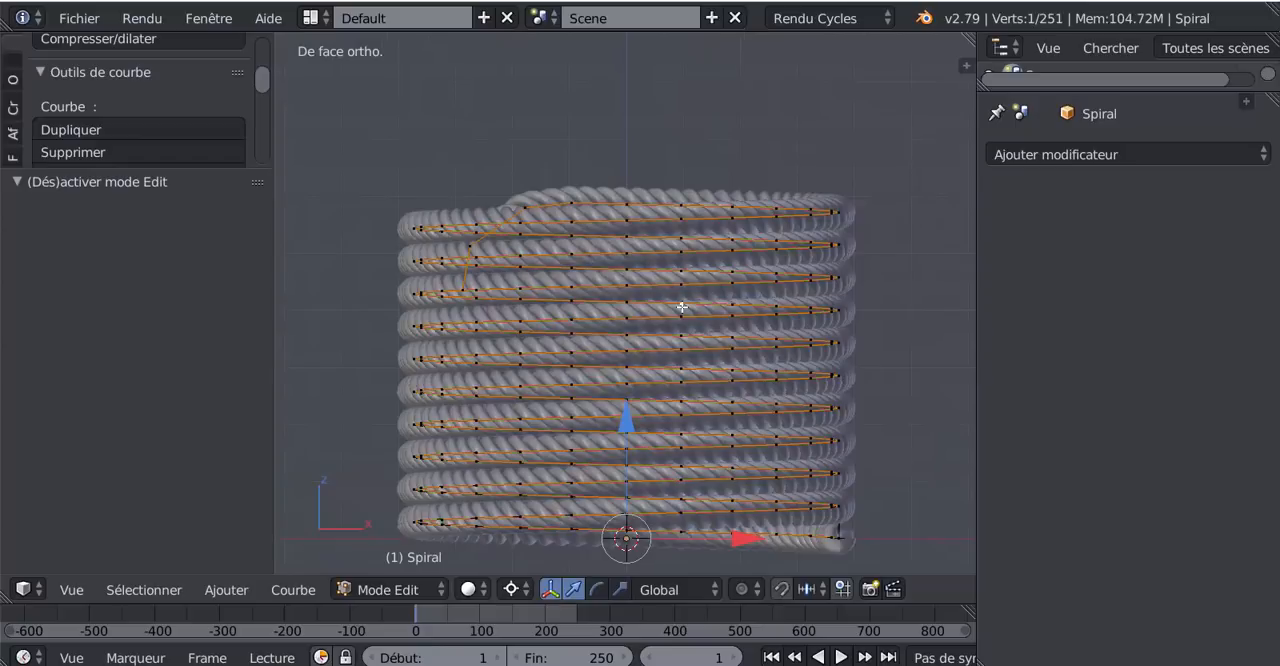
{"action": "key", "text": "g"}
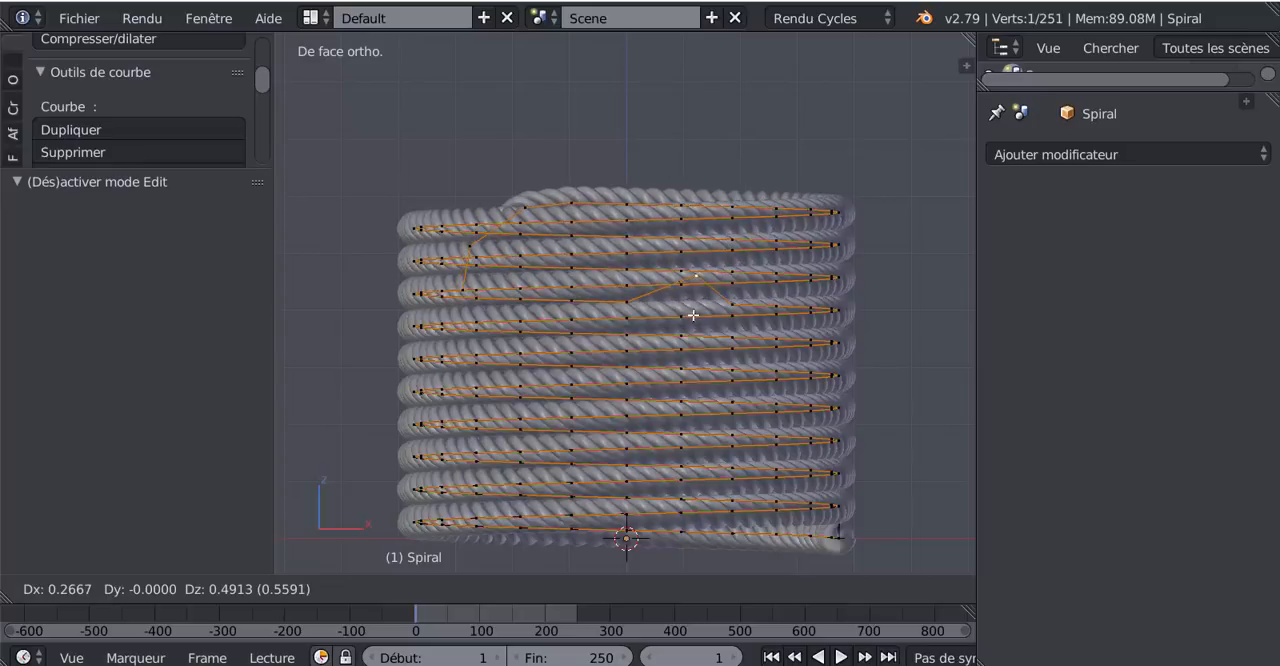
{"action": "left_click", "coordinate": [687, 339]}
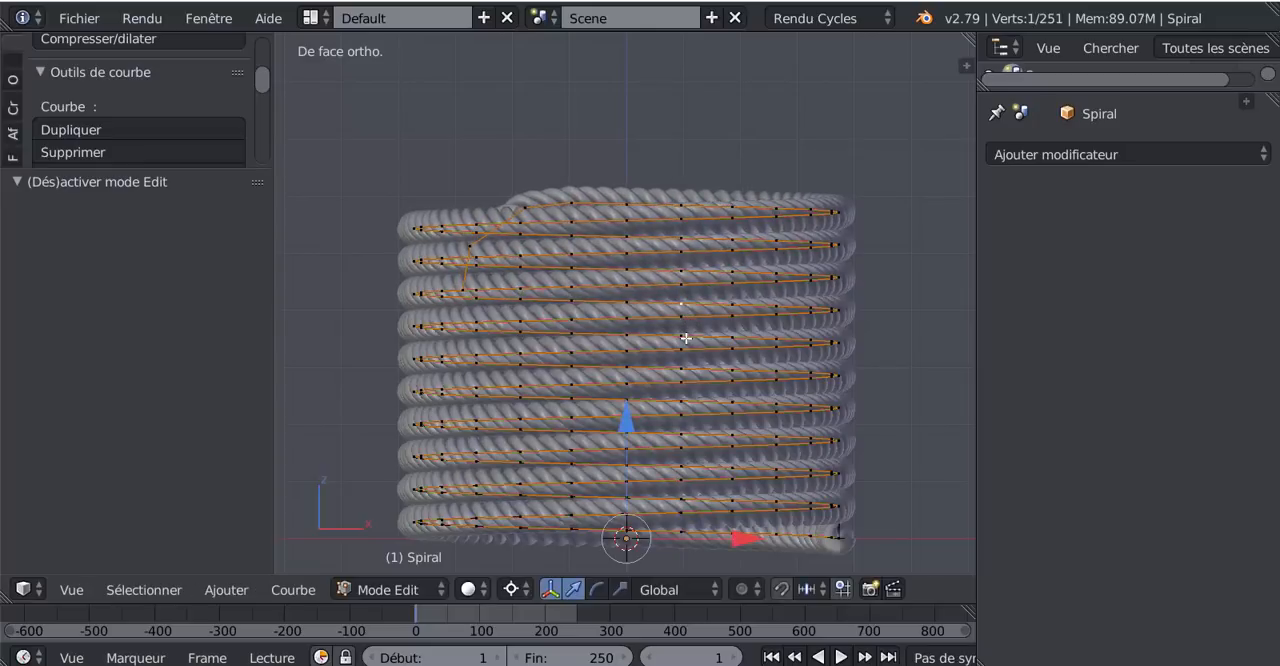
{"action": "left_click", "coordinate": [681, 353]}
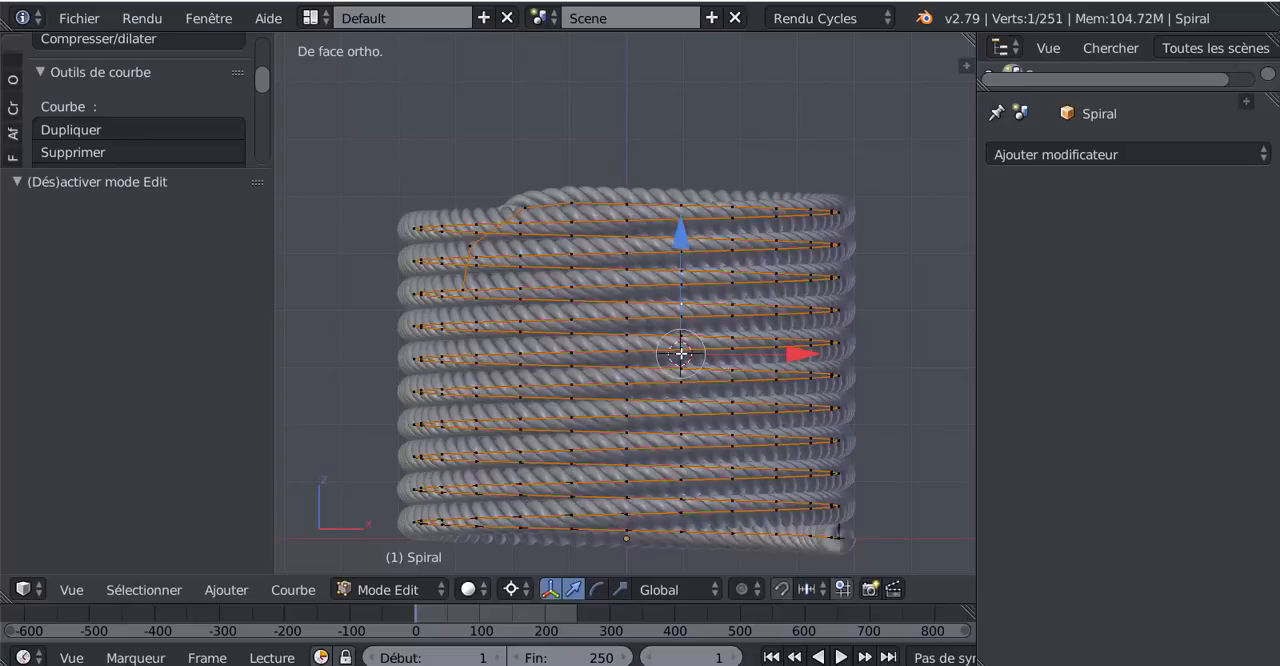
- Circle-select neighbouring control points on the middle turns of the spiral and move them along Z by -0.084
{"action": "key", "text": "c"}
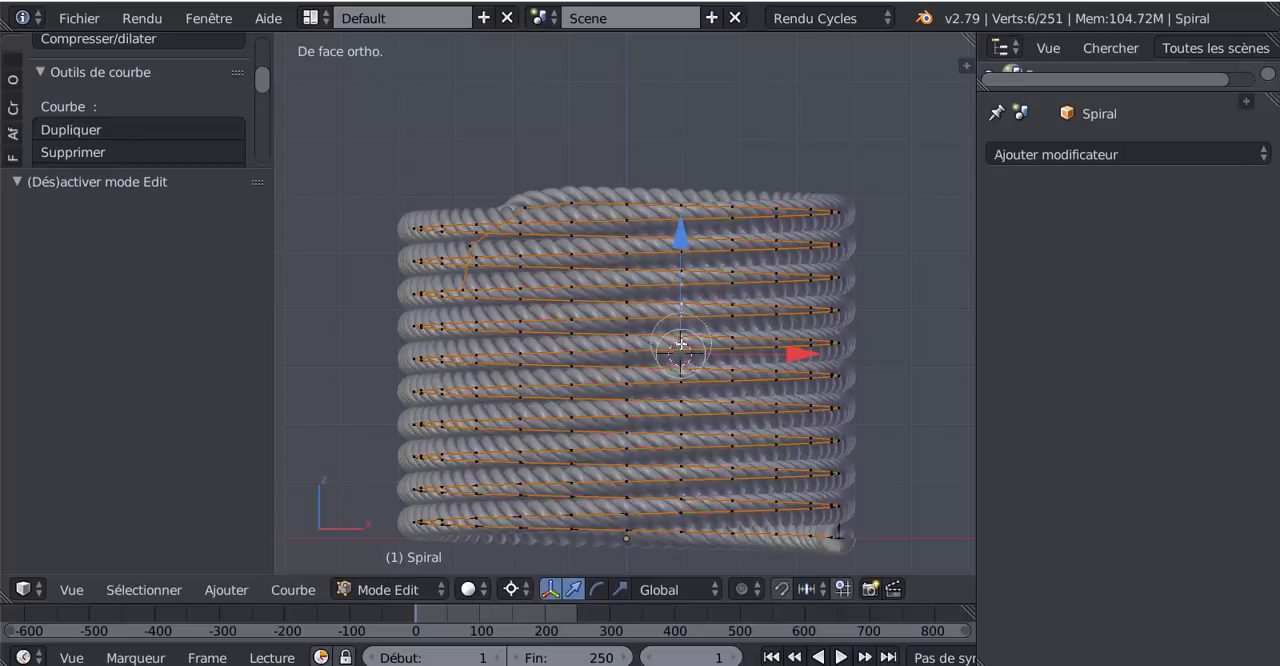
{"action": "mouse_move", "coordinate": [680, 343]}
{"action": "left_mouse_down"}
{"action": "mouse_move", "coordinate": [681, 320]}
{"action": "mouse_move", "coordinate": [634, 340]}
{"action": "mouse_move", "coordinate": [632, 359]}
{"action": "left_mouse_up"}
{"action": "right_click", "coordinate": [653, 326]}
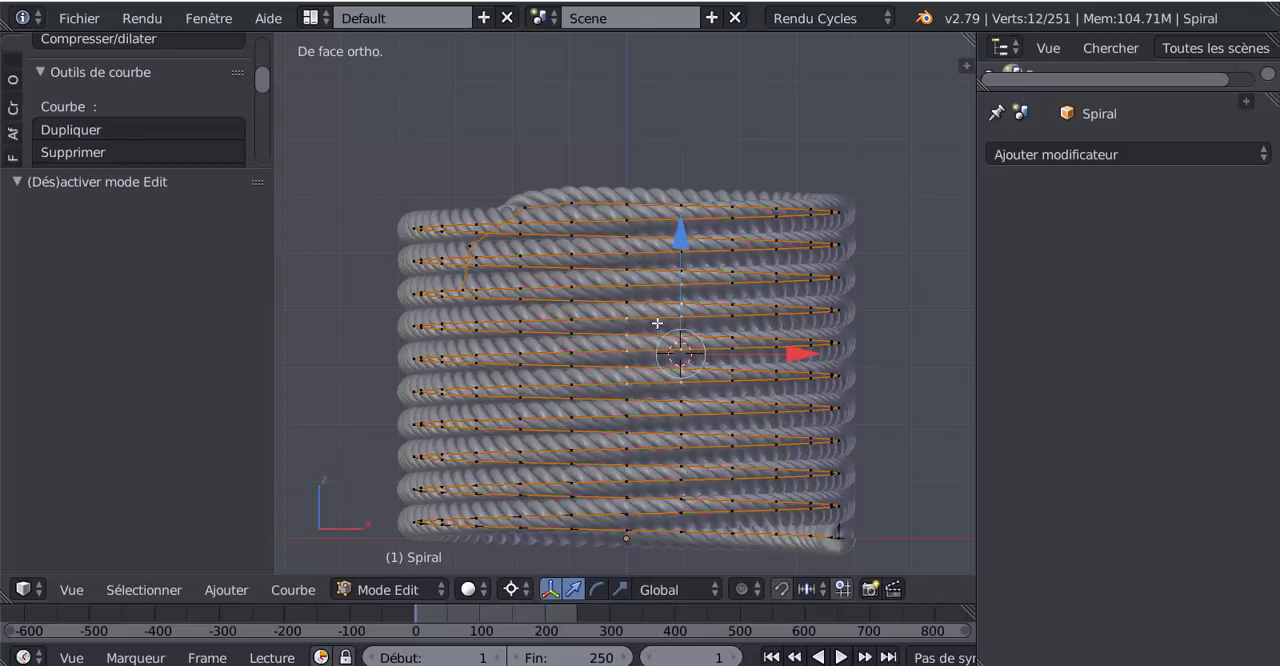
{"action": "left_click_drag", "start_coordinate": [677, 242], "coordinate": [684, 245]}
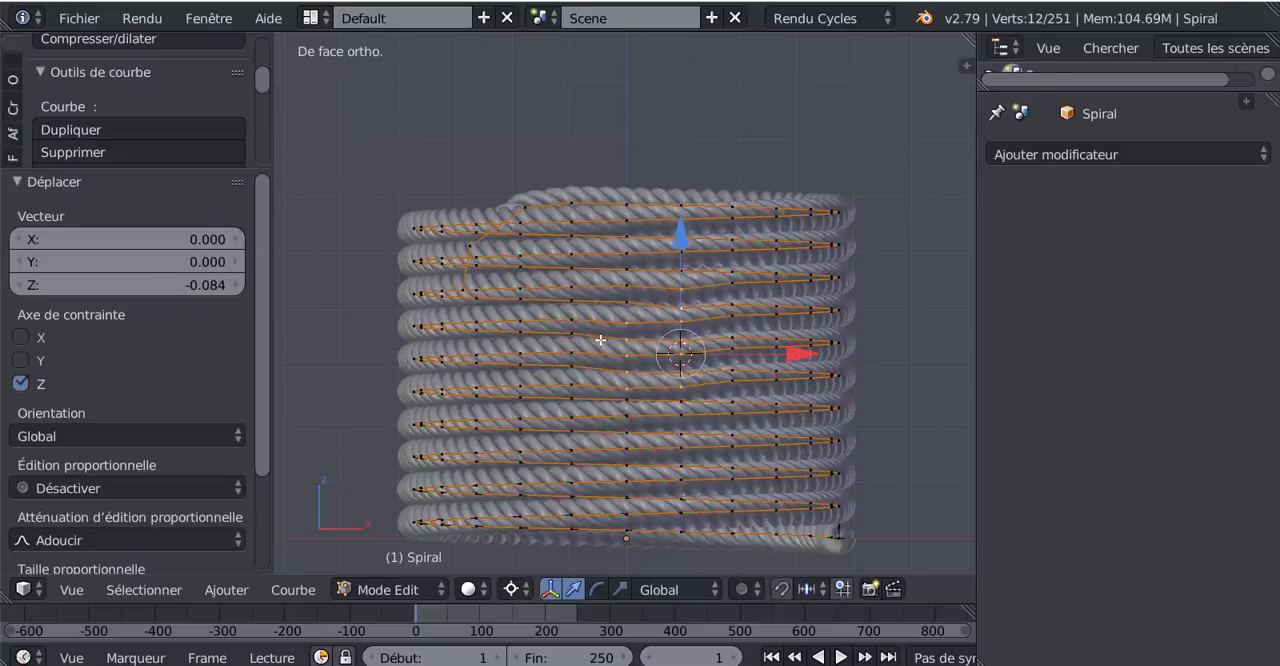
- Deselect everything, circle-select six points on the lower-middle turns from another side, and move them along Z by -0.056
{"action": "middle_click_drag", "start_coordinate": [684, 245], "coordinate": [687, 370]}
{"action": "key", "text": "a"}
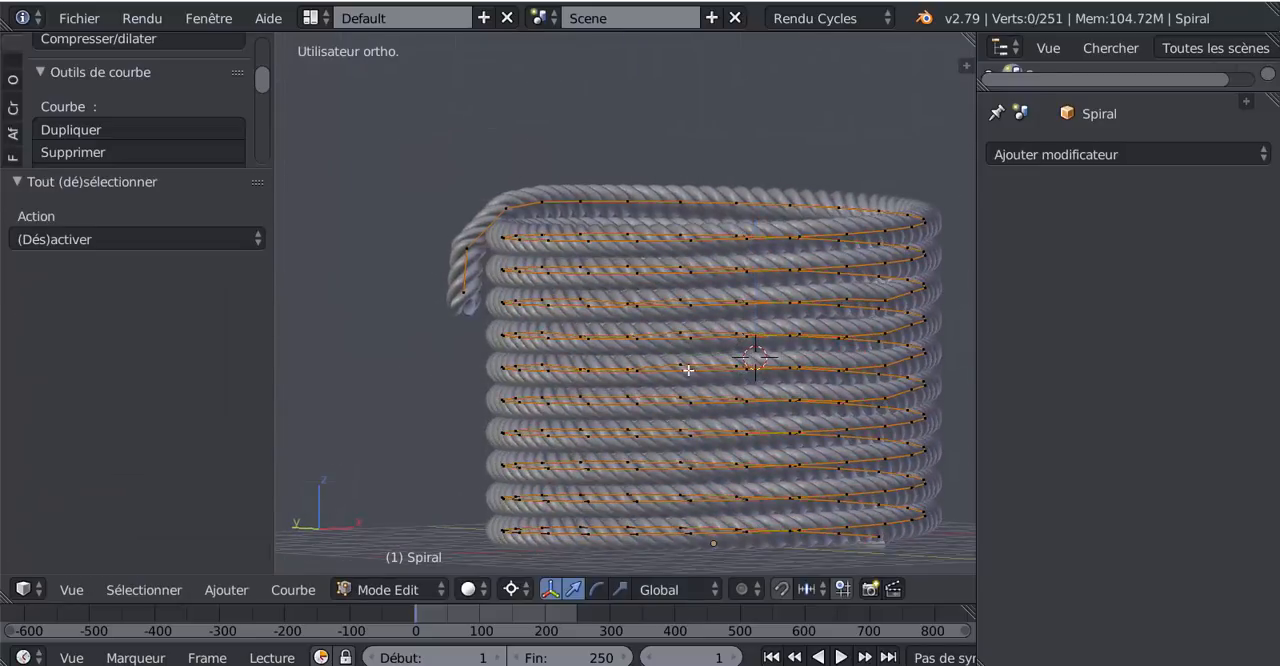
{"action": "key", "text": "c"}
{"action": "mouse_move", "coordinate": [700, 395]}
{"action": "left_mouse_down"}
{"action": "mouse_move", "coordinate": [609, 417]}
{"action": "mouse_move", "coordinate": [649, 427]}
{"action": "left_mouse_up"}
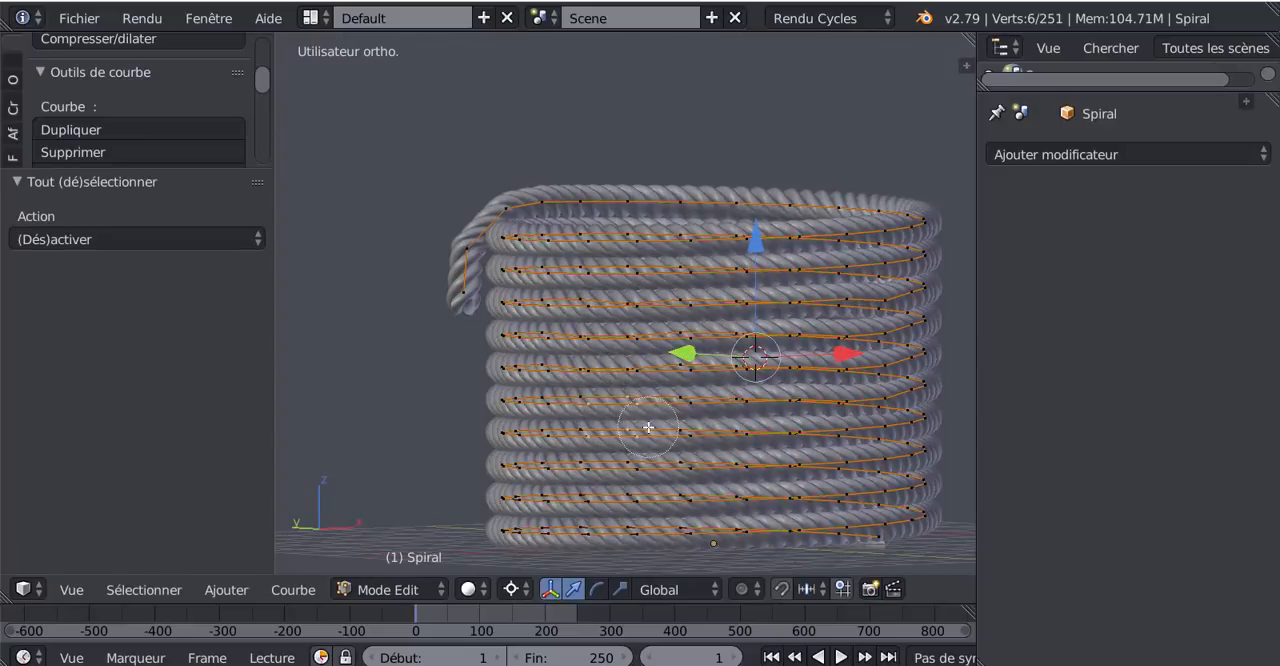
{"action": "right_click", "coordinate": [649, 427]}
{"action": "left_click_drag", "start_coordinate": [763, 246], "coordinate": [763, 245]}
{"action": "middle_click_drag", "start_coordinate": [577, 302], "coordinate": [512, 308]}
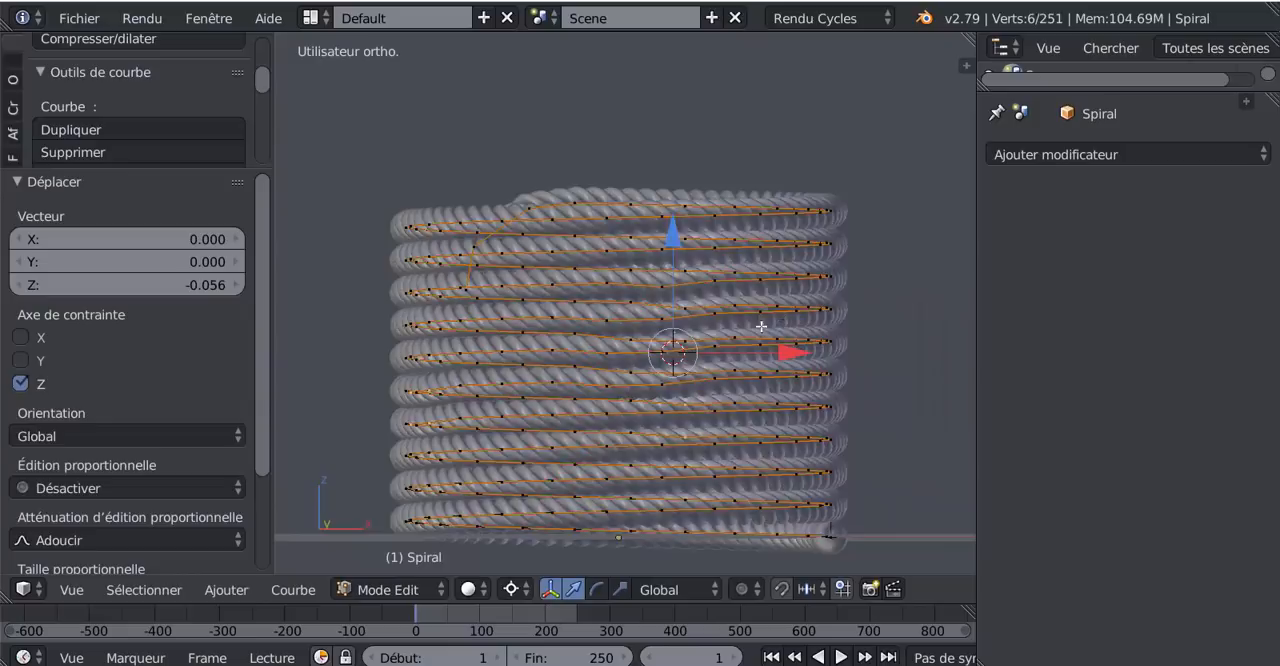
- Circle-select more spiral points from a further side in wireframe, lower them slightly along Z, and inspect the coil in Object mode
{"action": "middle_click_drag", "start_coordinate": [760, 328], "coordinate": [659, 353]}
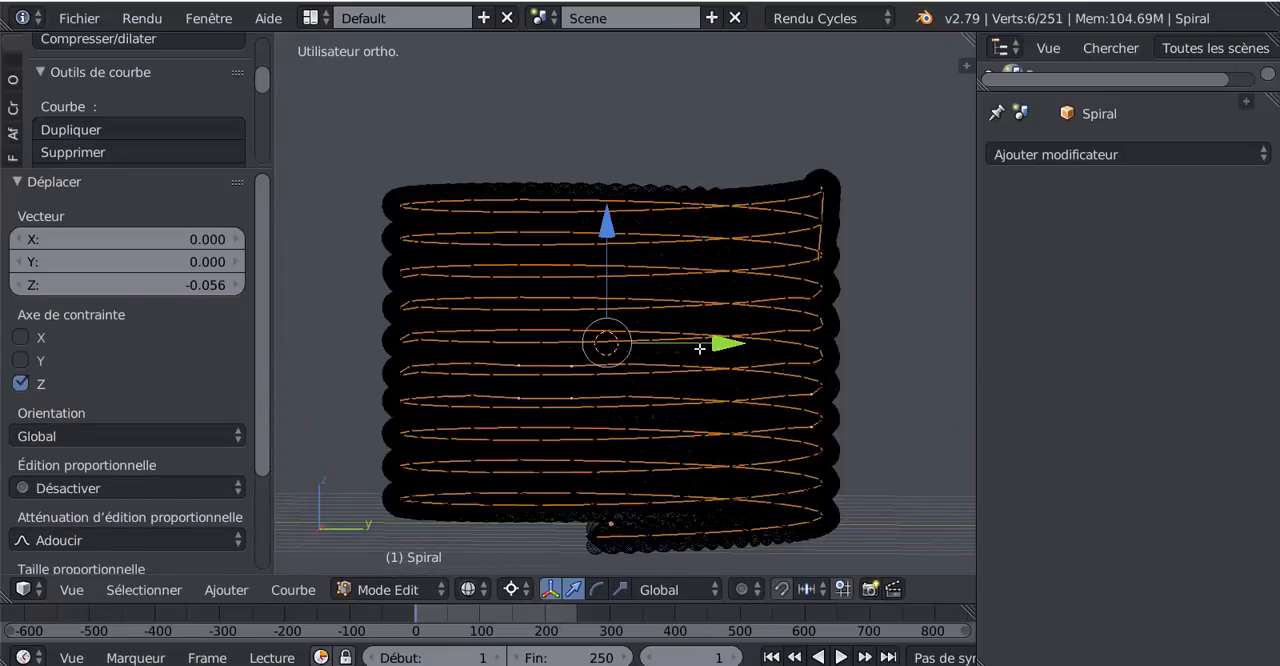
{"action": "key", "text": "c"}
{"action": "mouse_move", "coordinate": [679, 356]}
{"action": "left_mouse_down"}
{"action": "mouse_move", "coordinate": [670, 308]}
{"action": "mouse_move", "coordinate": [671, 373]}
{"action": "left_mouse_up"}
{"action": "right_click", "coordinate": [653, 376]}
{"action": "left_click_drag", "start_coordinate": [613, 231], "coordinate": [616, 236]}
{"action": "key", "text": "Tab"}
{"action": "scroll", "coordinate": [720, 363], "scroll_direction": "down", "scroll_amount": 3}
{"action": "middle_click_drag", "start_coordinate": [717, 385], "coordinate": [742, 350]}
{"action": "scroll", "coordinate": [729, 384], "scroll_direction": "up", "scroll_amount": 2}
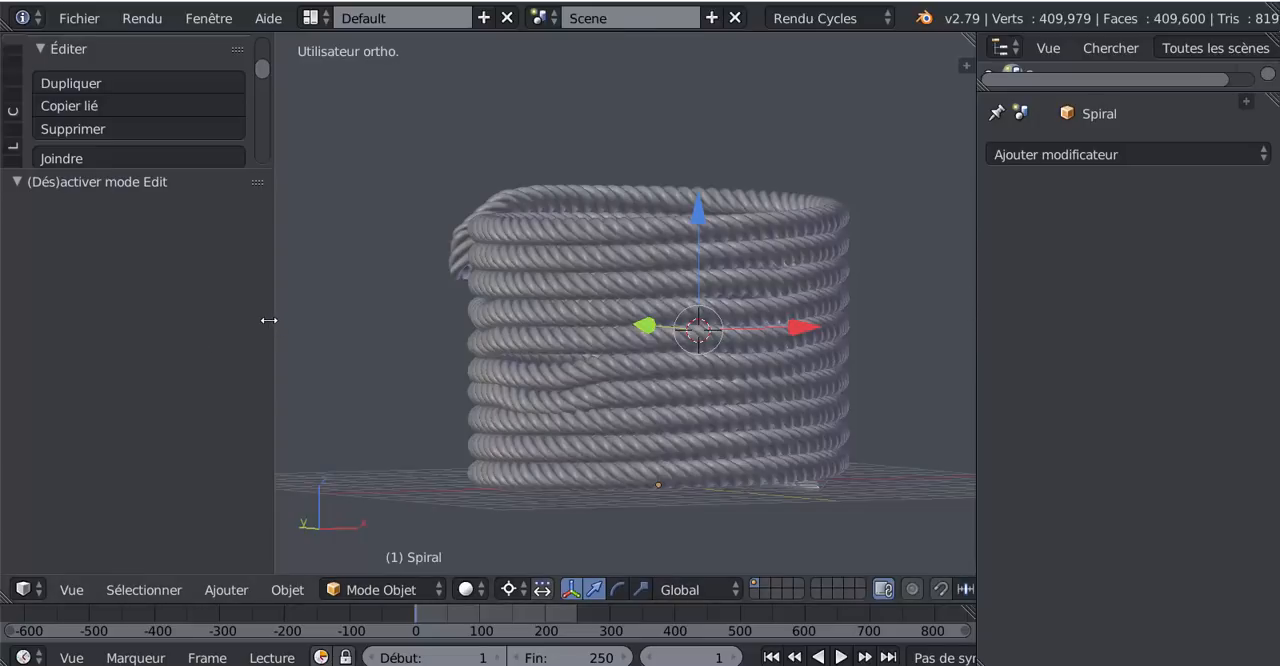
- Enlarge the 3D view and examine the spiral's control points around the hanging rope tip in Edit mode
{"action": "left_click_drag", "start_coordinate": [269, 320], "coordinate": [118, 338]}
{"action": "middle_click_drag", "start_coordinate": [860, 330], "coordinate": [859, 317], "text": "shift"}
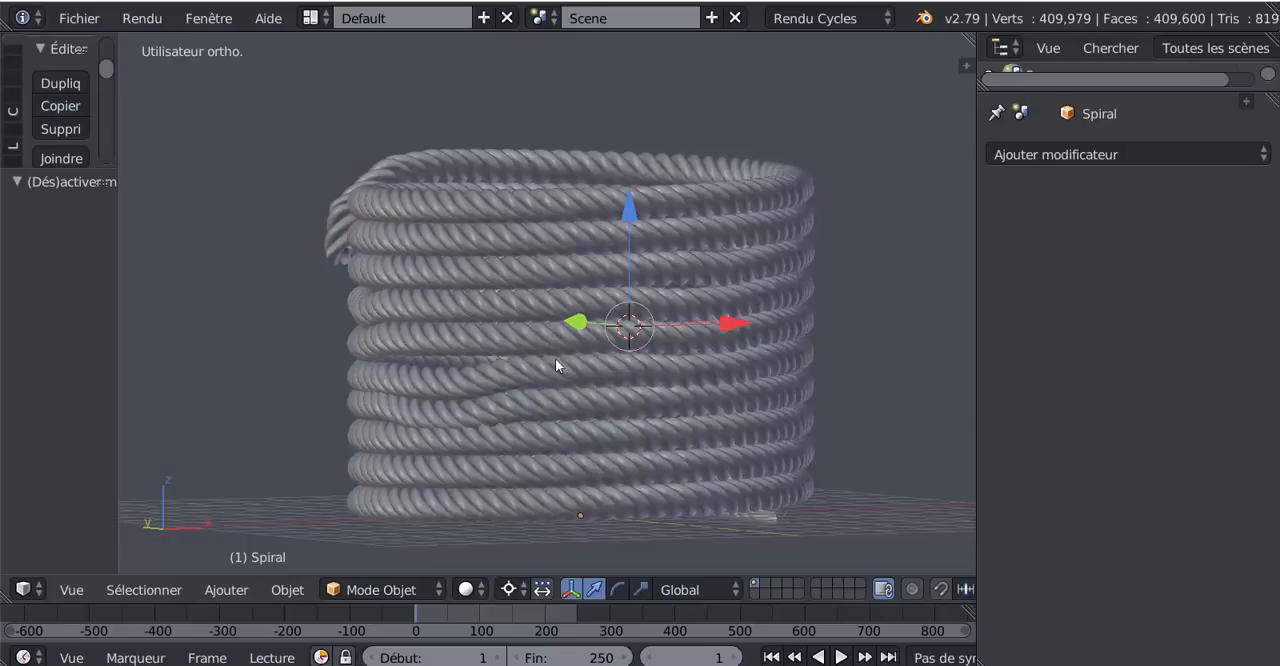
{"action": "middle_click_drag", "start_coordinate": [555, 358], "coordinate": [468, 296]}
{"action": "key", "text": "Tab"}
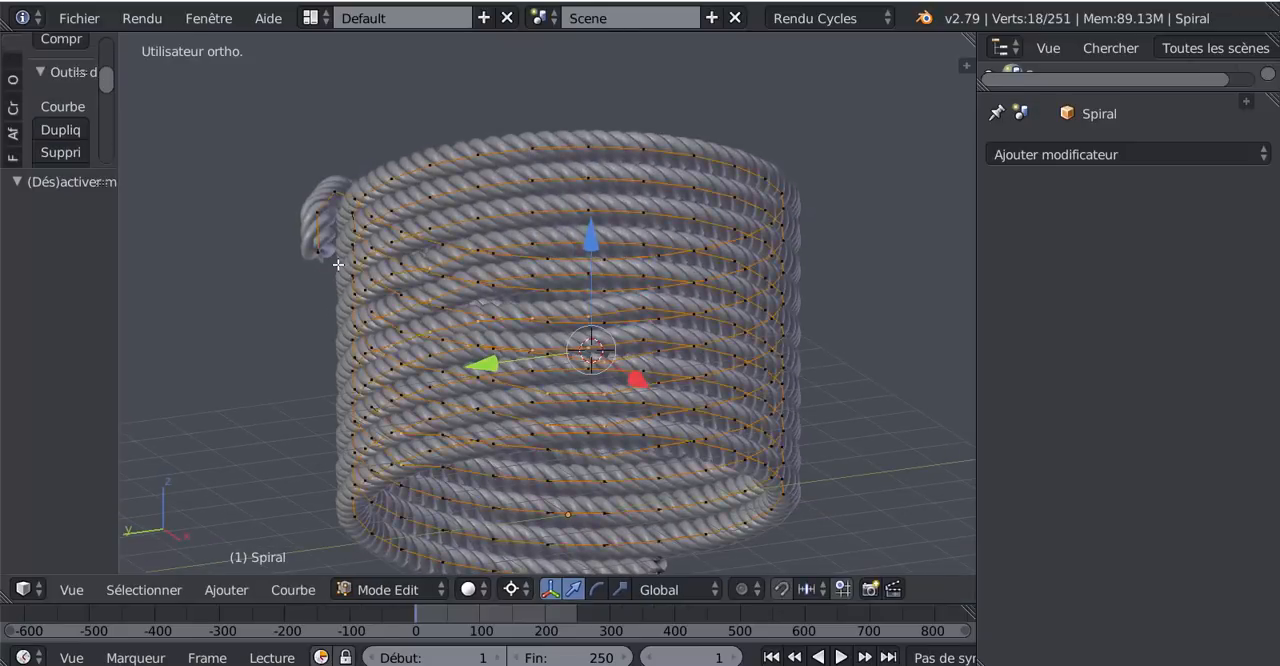
{"action": "scroll", "coordinate": [337, 265], "scroll_direction": "up", "scroll_amount": 3}
{"action": "middle_click_drag", "start_coordinate": [355, 272], "coordinate": [597, 262], "text": "shift"}
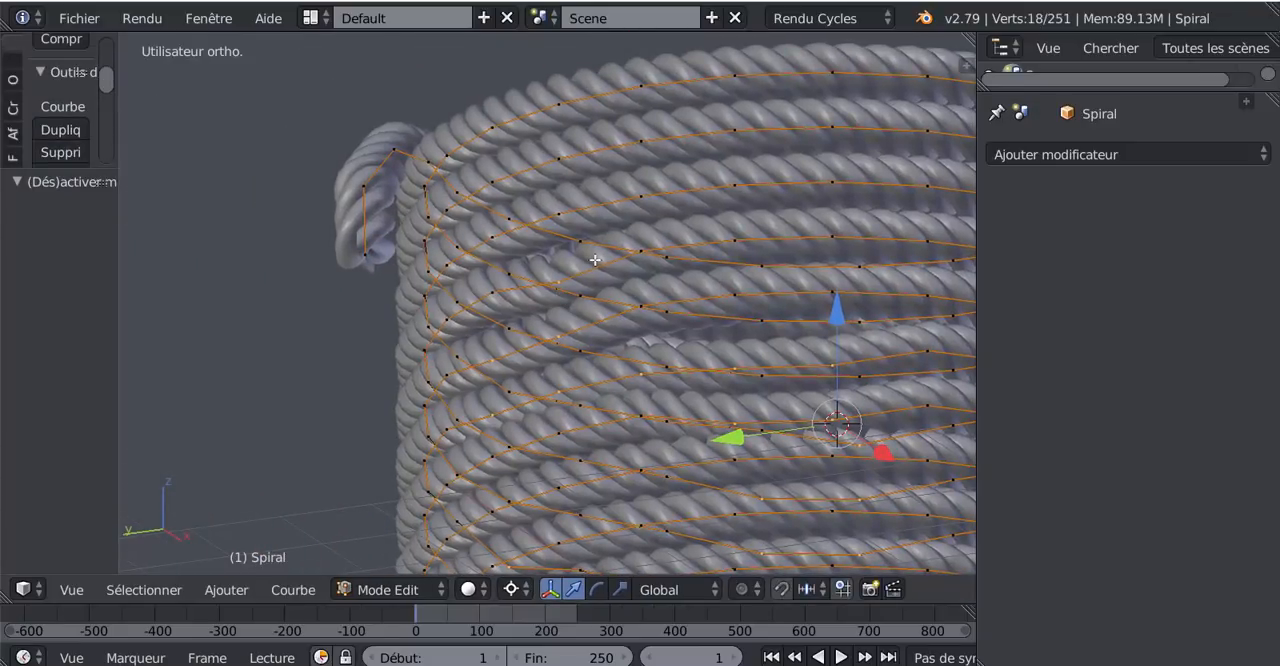
- Return to Object mode, select the rope mesh and test moving it along the spiral, cancelling the move
{"action": "key", "text": "Tab"}
{"action": "right_click", "coordinate": [577, 256]}
{"action": "key", "text": "g"}
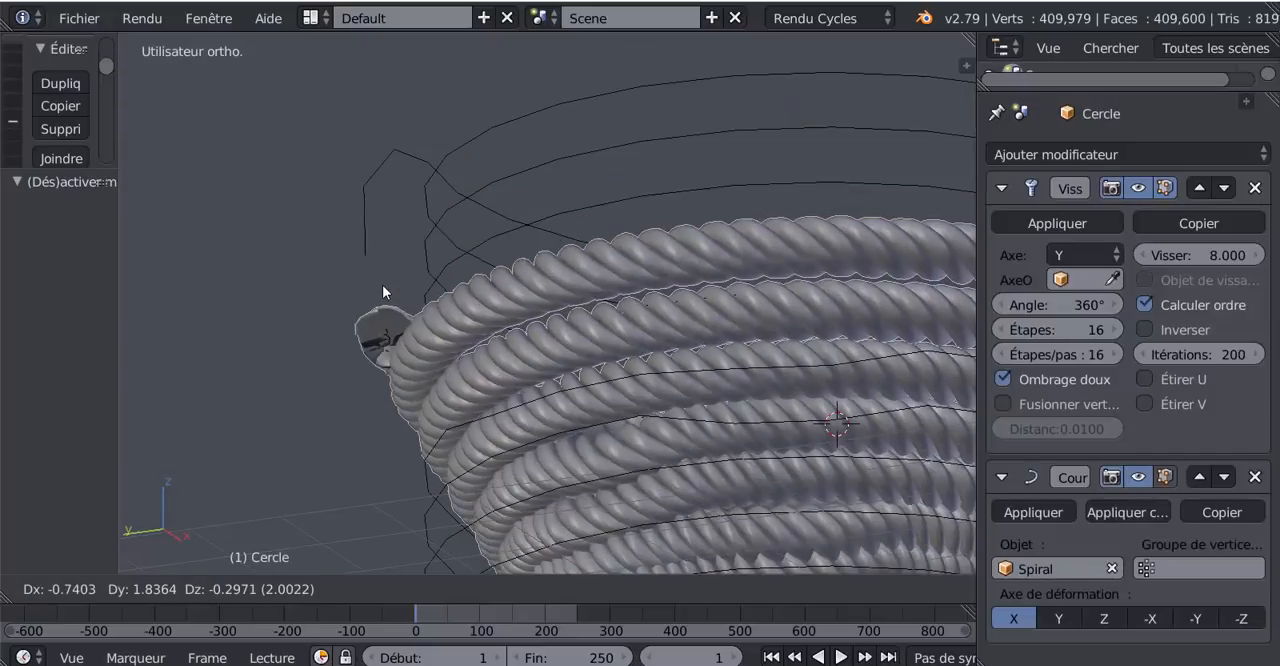
{"action": "right_click", "coordinate": [648, 240]}
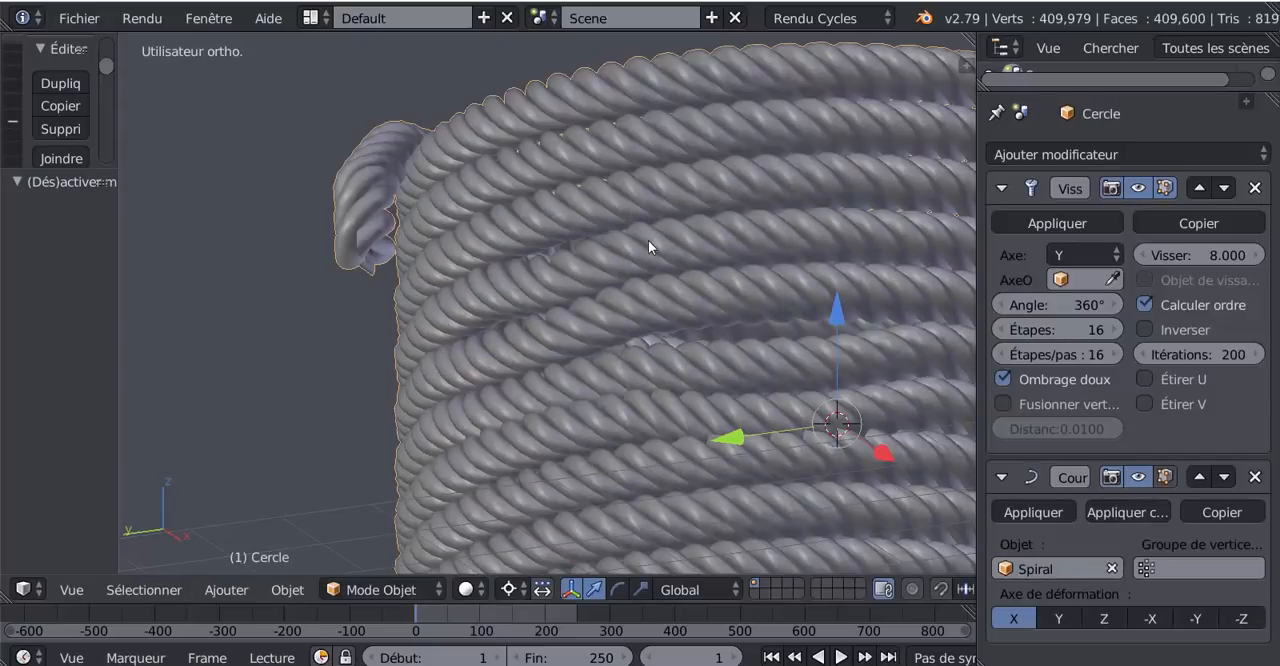
- Check the rope mesh in Edit mode, return to Object mode and inspect the whole coil from the side
{"action": "key", "text": "Tab"}
{"action": "key", "text": "Tab"}
{"action": "scroll", "coordinate": [482, 287], "scroll_direction": "down", "scroll_amount": 1}
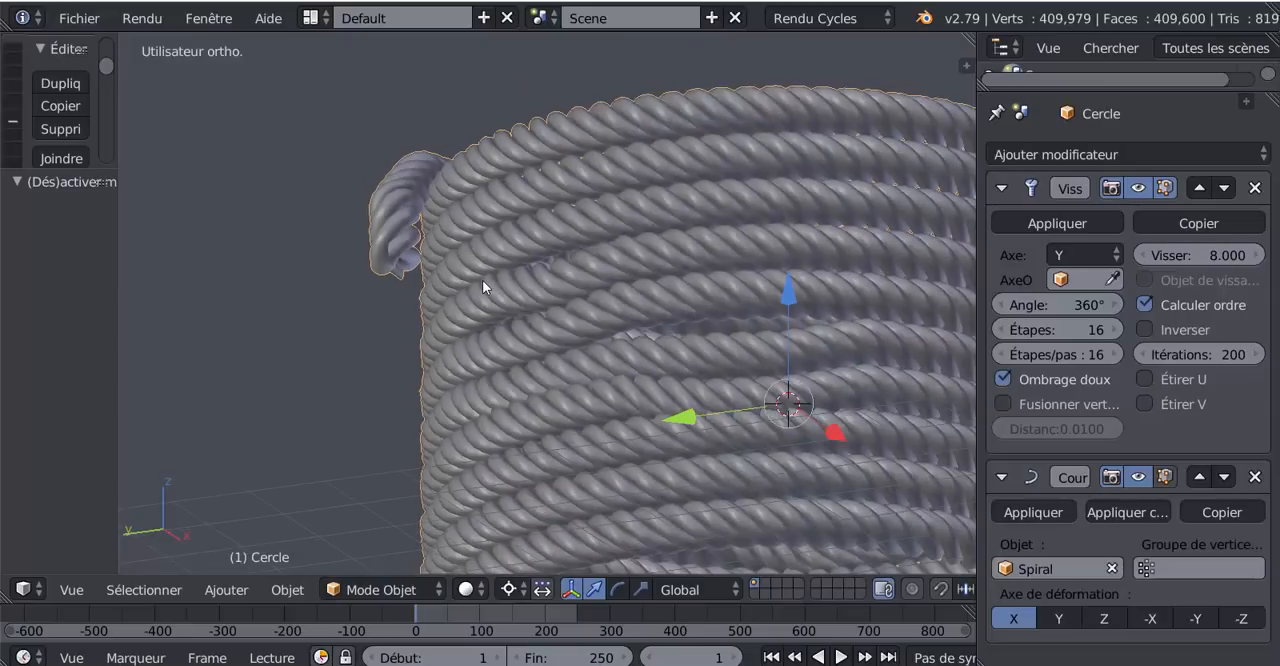
{"action": "key", "text": "Tab"}
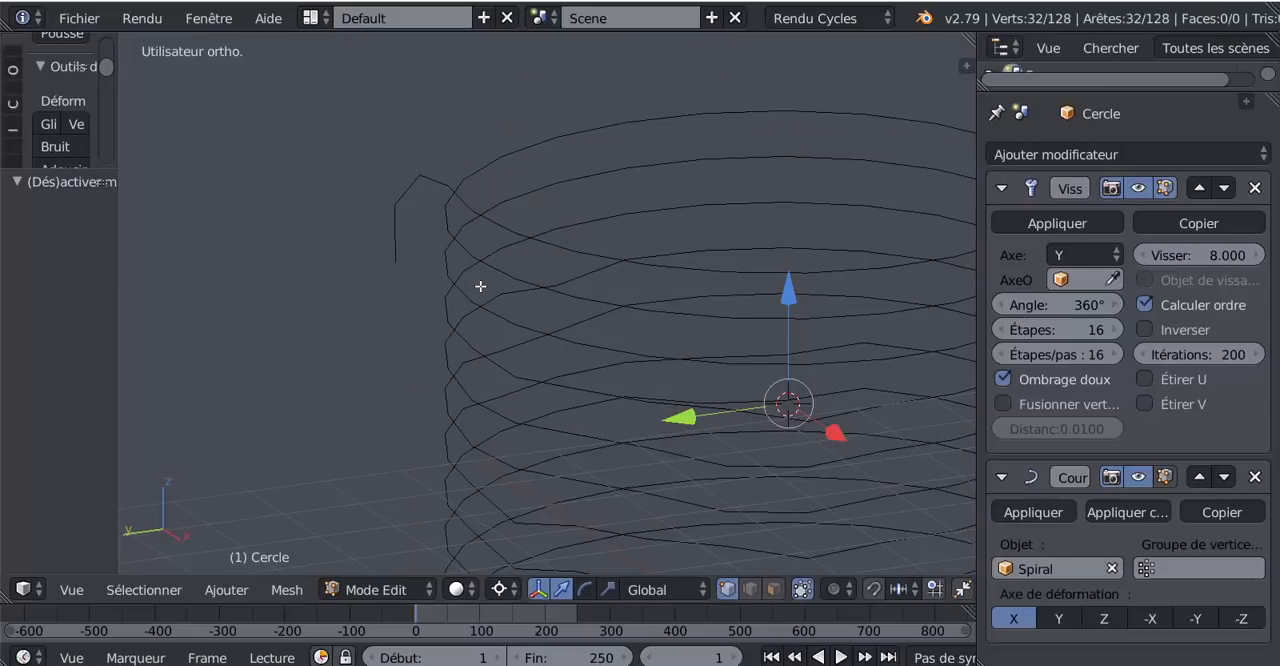
{"action": "key", "text": "Tab"}
{"action": "scroll", "coordinate": [480, 286], "scroll_direction": "down", "scroll_amount": 2}
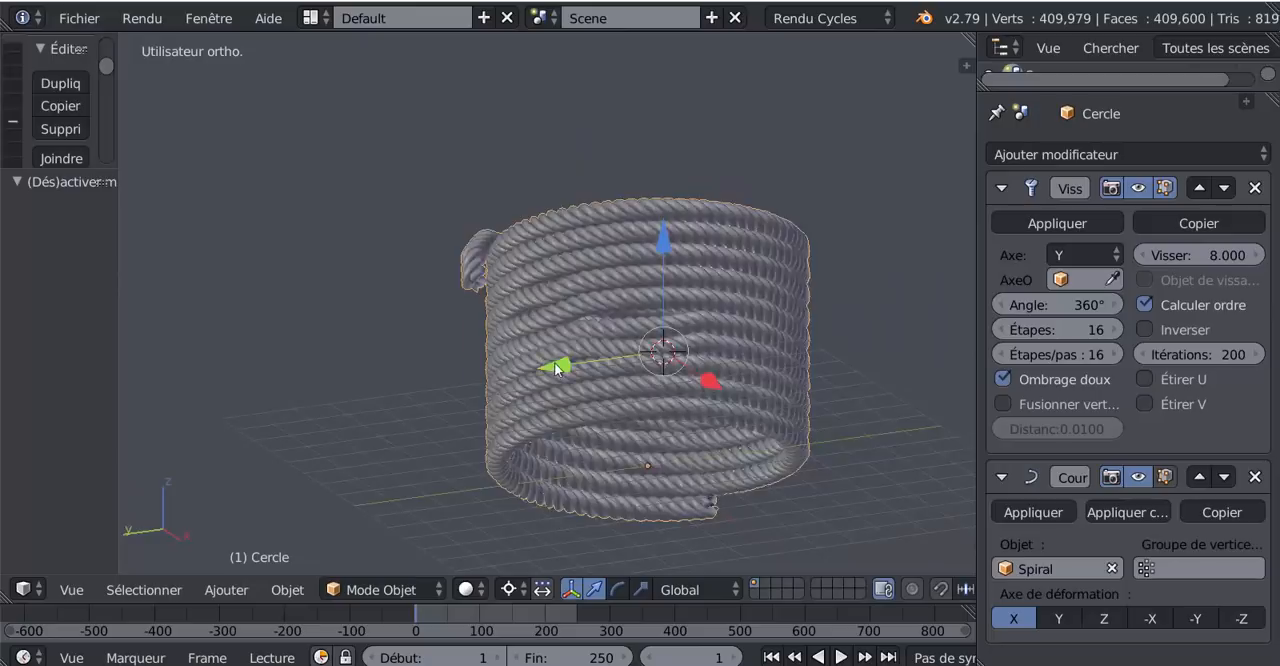
{"action": "middle_click_drag", "start_coordinate": [677, 357], "coordinate": [661, 367]}
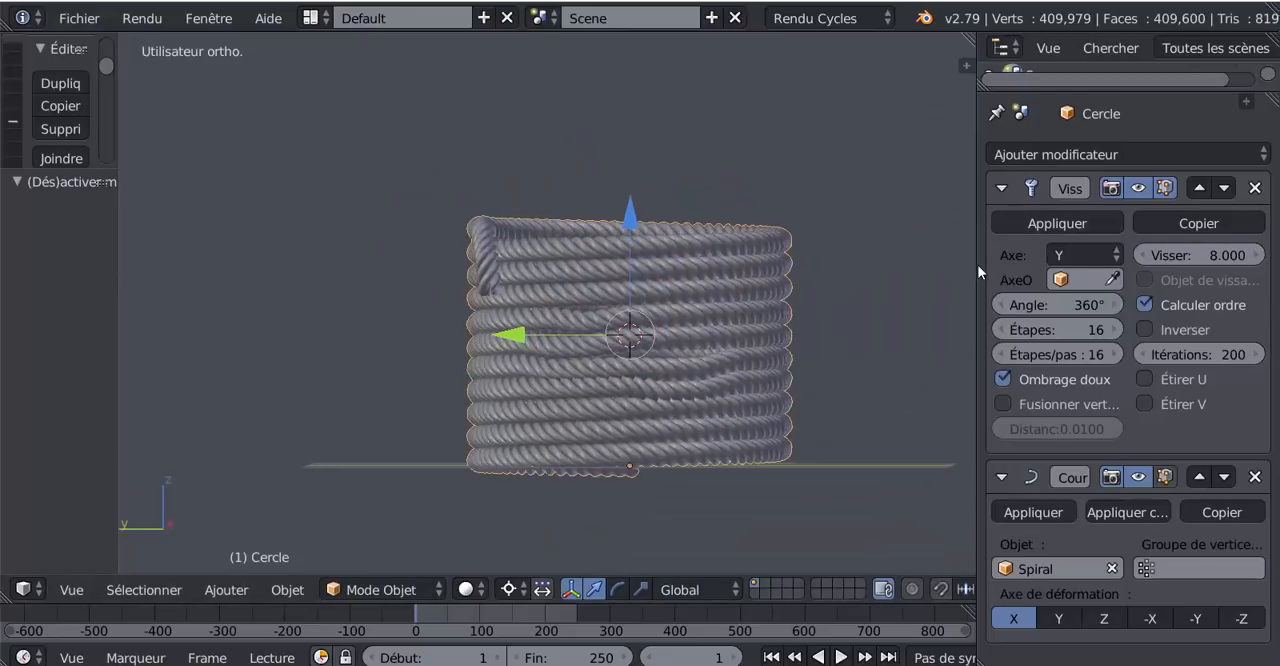
- Apply the rope's Screw (Visser) modifier and its Curve (Courbe) modifier
{"action": "left_click_drag", "start_coordinate": [977, 267], "coordinate": [888, 268]}
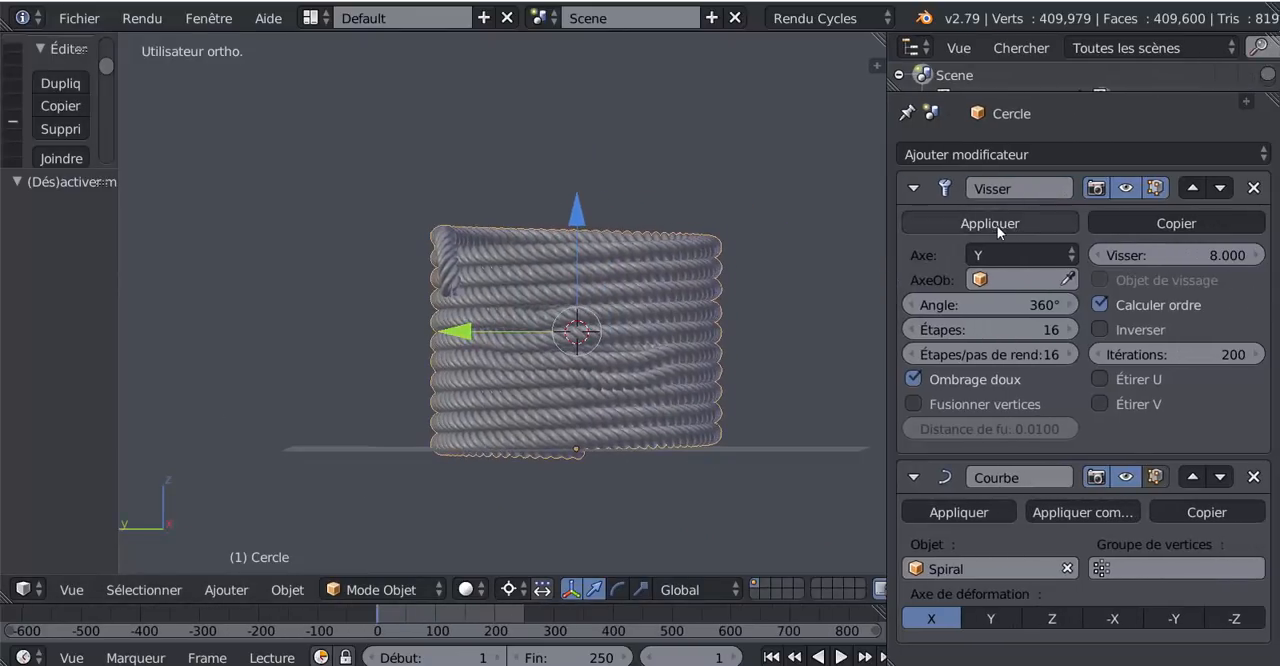
{"action": "left_click", "coordinate": [997, 224]}
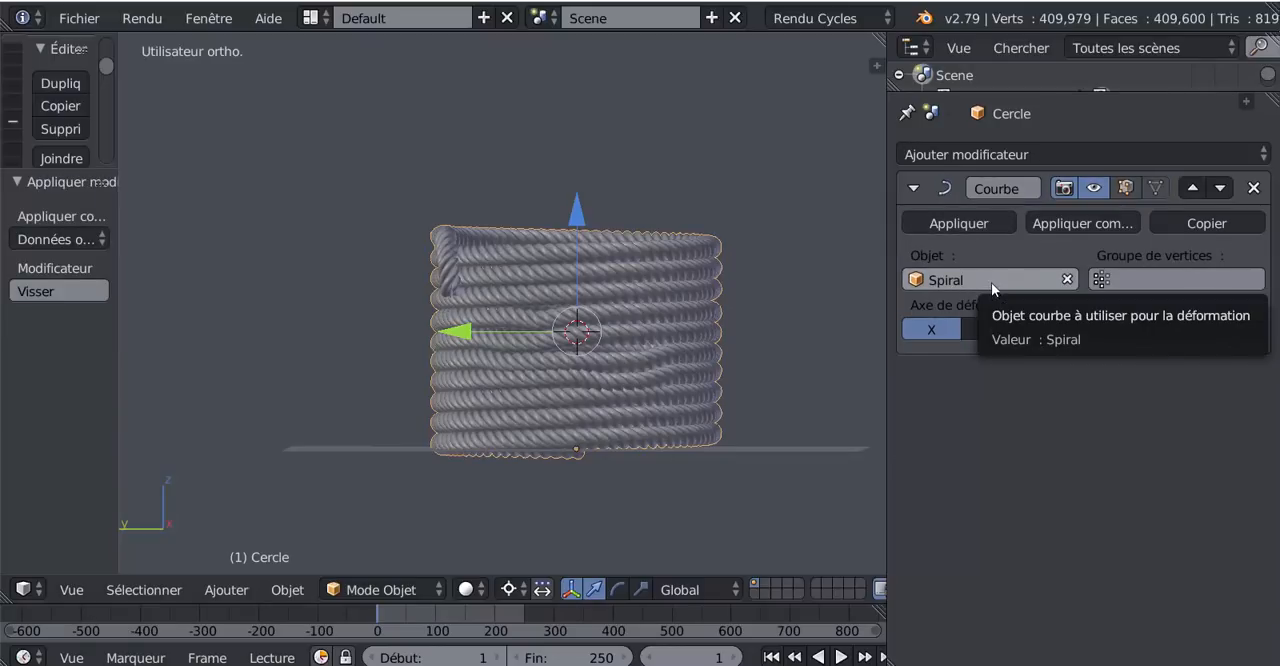
{"action": "left_click", "coordinate": [974, 226]}
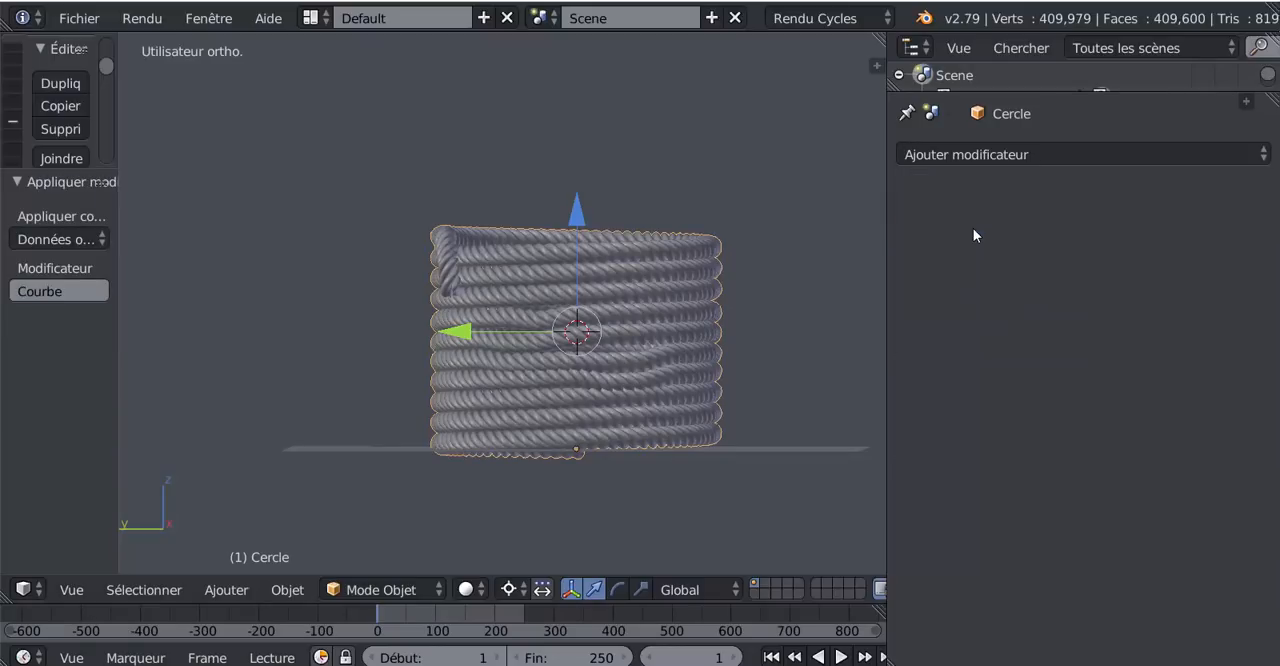
- Select the Spiral curve inside the rope, deselect its control points and delete the curve object
{"action": "right_click", "coordinate": [684, 313]}
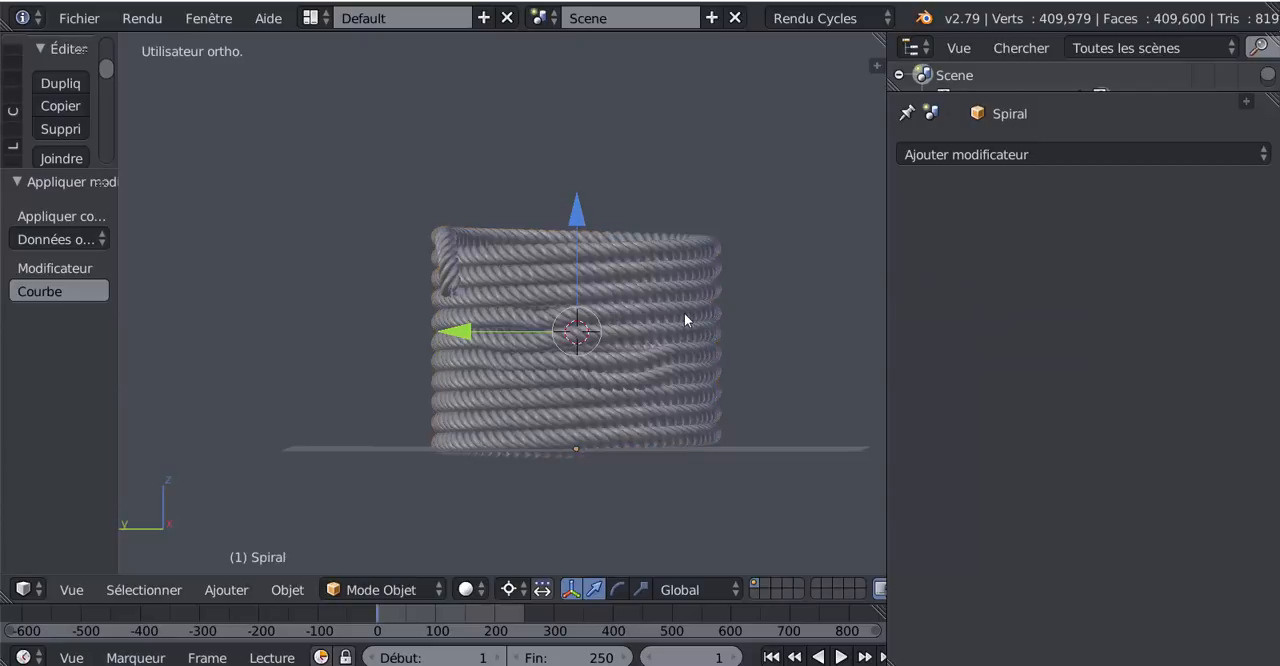
{"action": "key", "text": "Tab"}
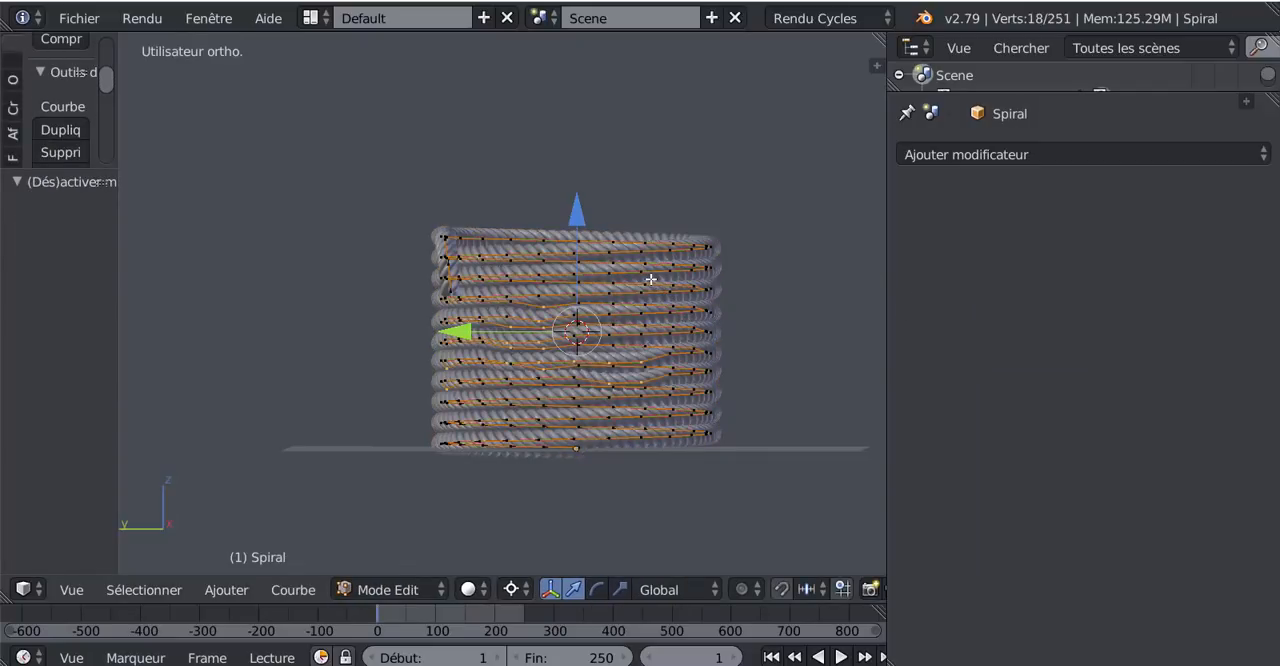
{"action": "key", "text": "a"}
{"action": "key", "text": "Tab"}
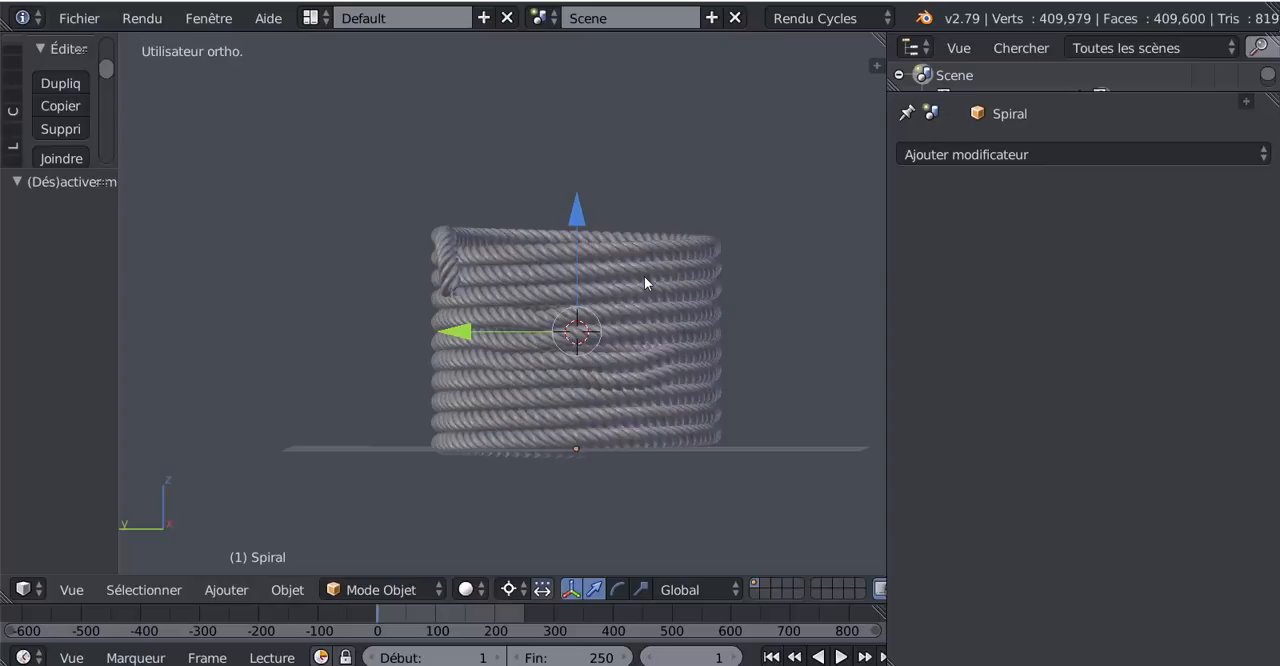
{"action": "right_click", "coordinate": [644, 276]}
{"action": "scroll", "coordinate": [652, 310], "scroll_direction": "up", "scroll_amount": 2}
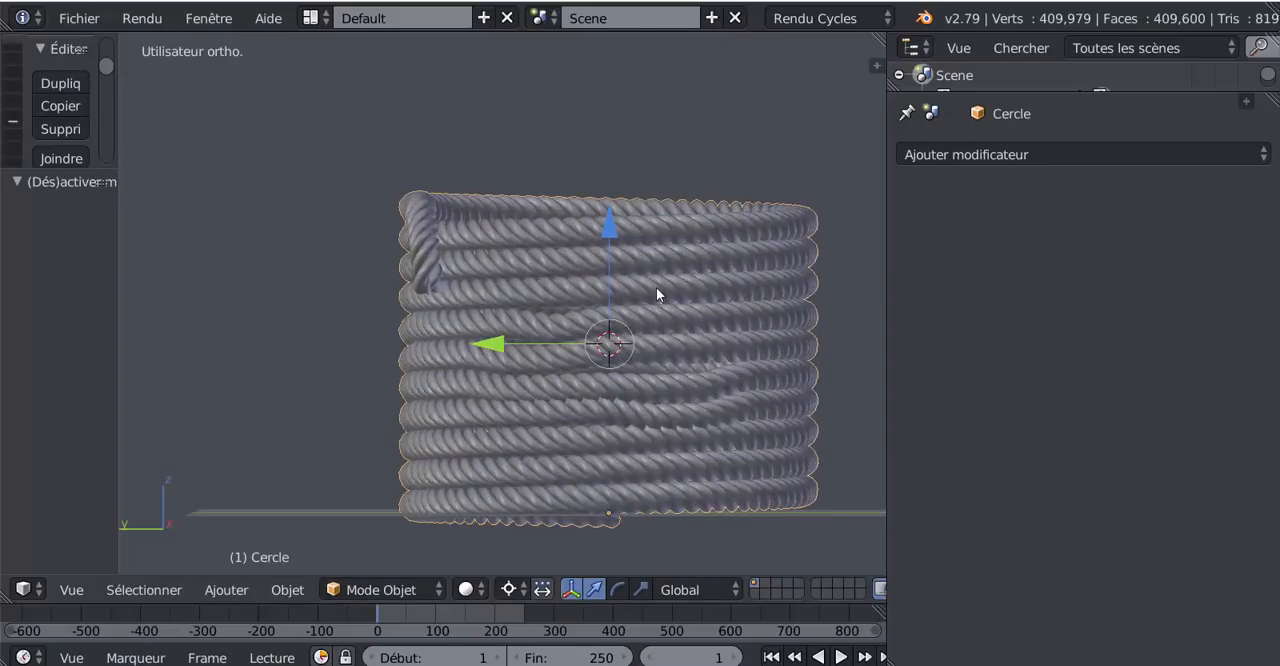
{"action": "right_click", "coordinate": [657, 289]}
{"action": "key", "text": "x"}
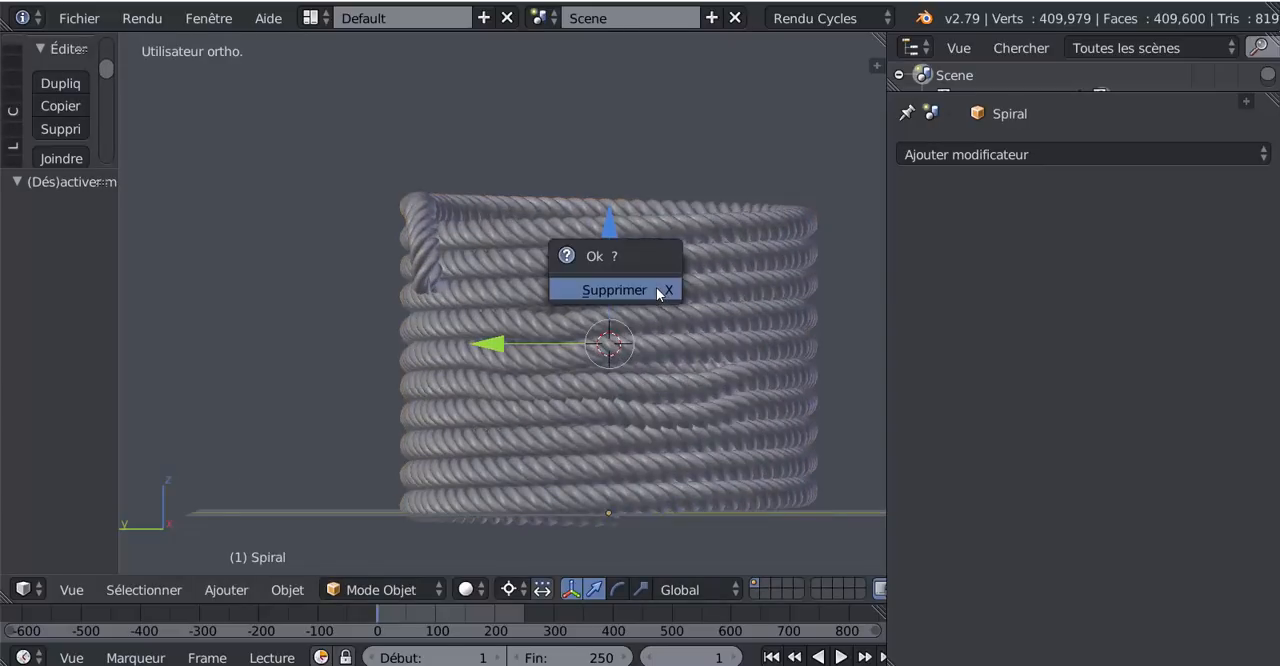
{"action": "left_click", "coordinate": [656, 288]}
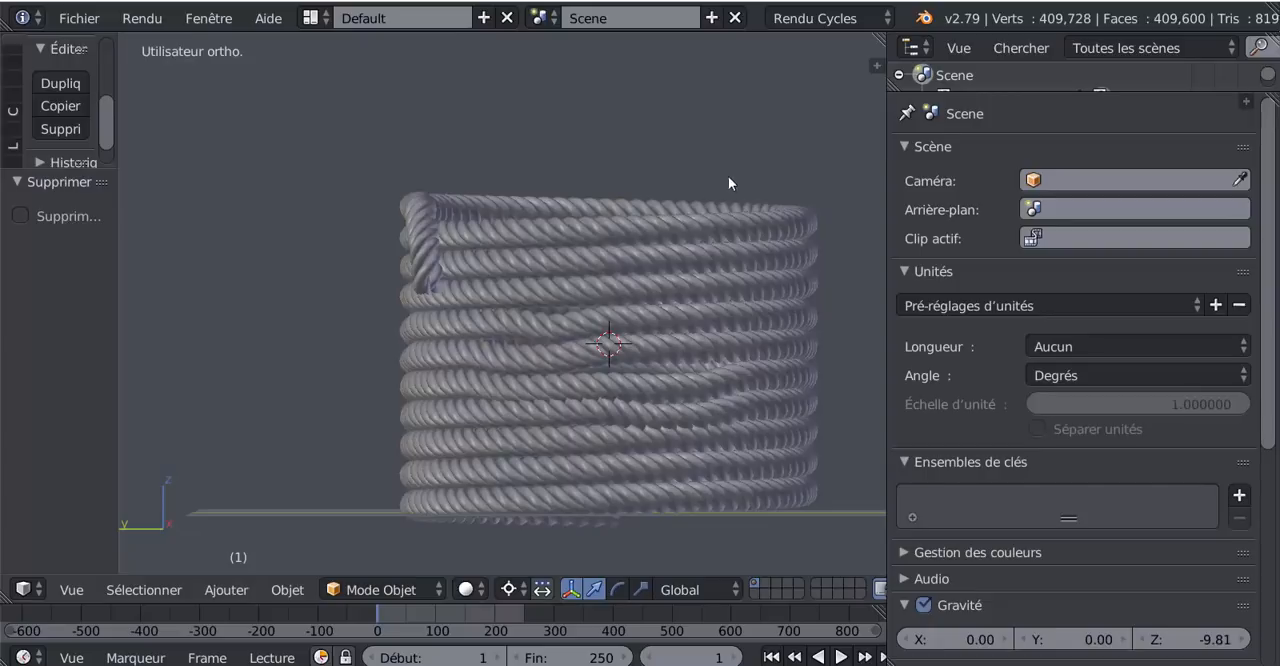
- Select the rope mesh, test moving it without its guide curve, cancel the move and view the coil at an angle
{"action": "right_click", "coordinate": [668, 318]}
{"action": "key", "text": "g"}
{"action": "right_click", "coordinate": [692, 335]}
{"action": "middle_click_drag", "start_coordinate": [692, 335], "coordinate": [692, 398]}
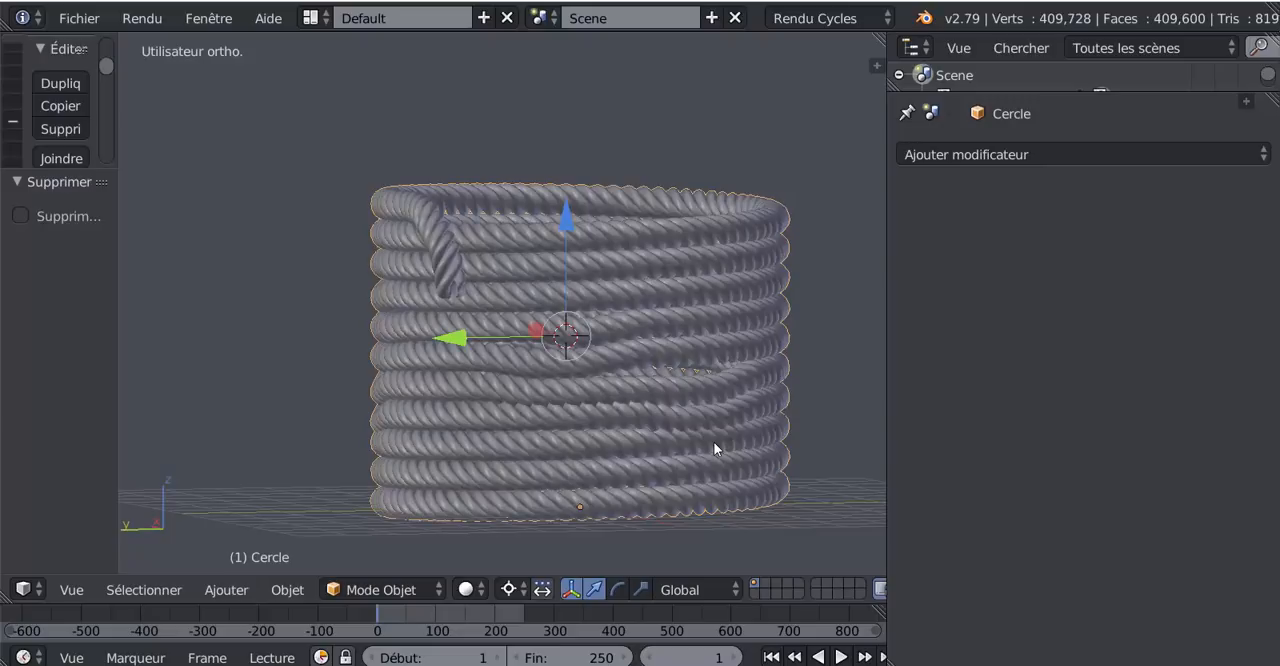
- Switch the viewport to Rendered (Rendu) shading, enlarge the view and inspect the coil from the hanging-tip side
{"action": "left_click", "coordinate": [465, 590]}
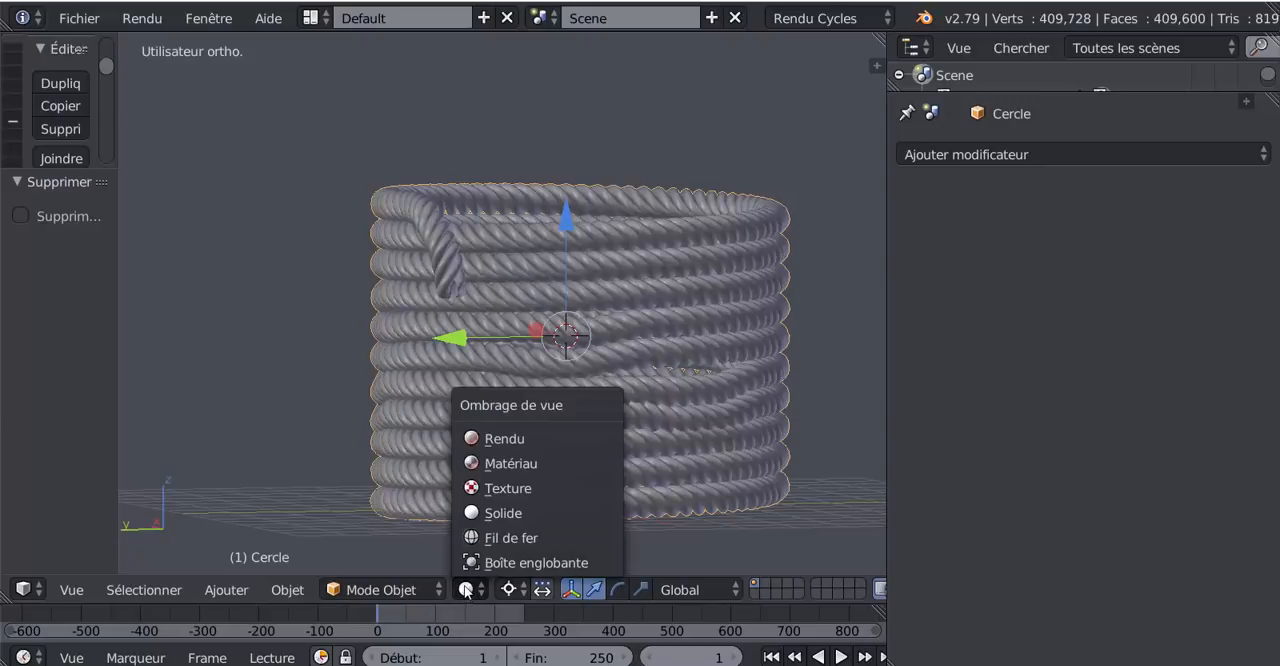
{"action": "left_click", "coordinate": [507, 440]}
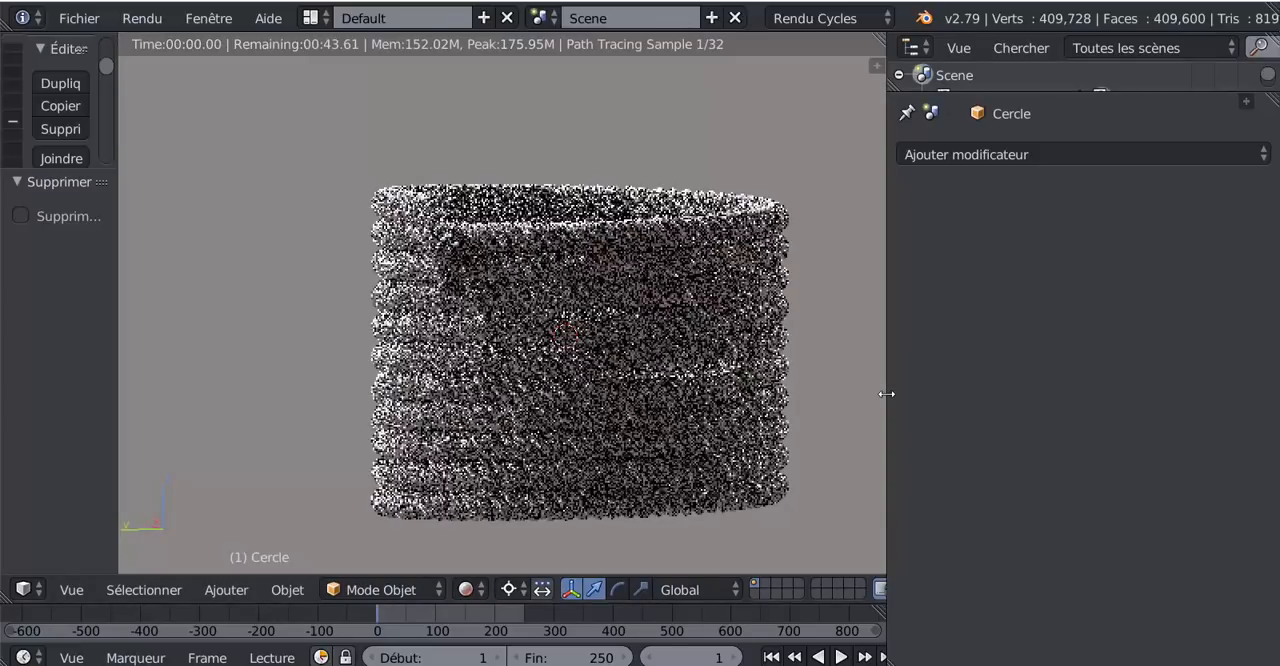
{"action": "left_click_drag", "start_coordinate": [886, 394], "coordinate": [1085, 383]}
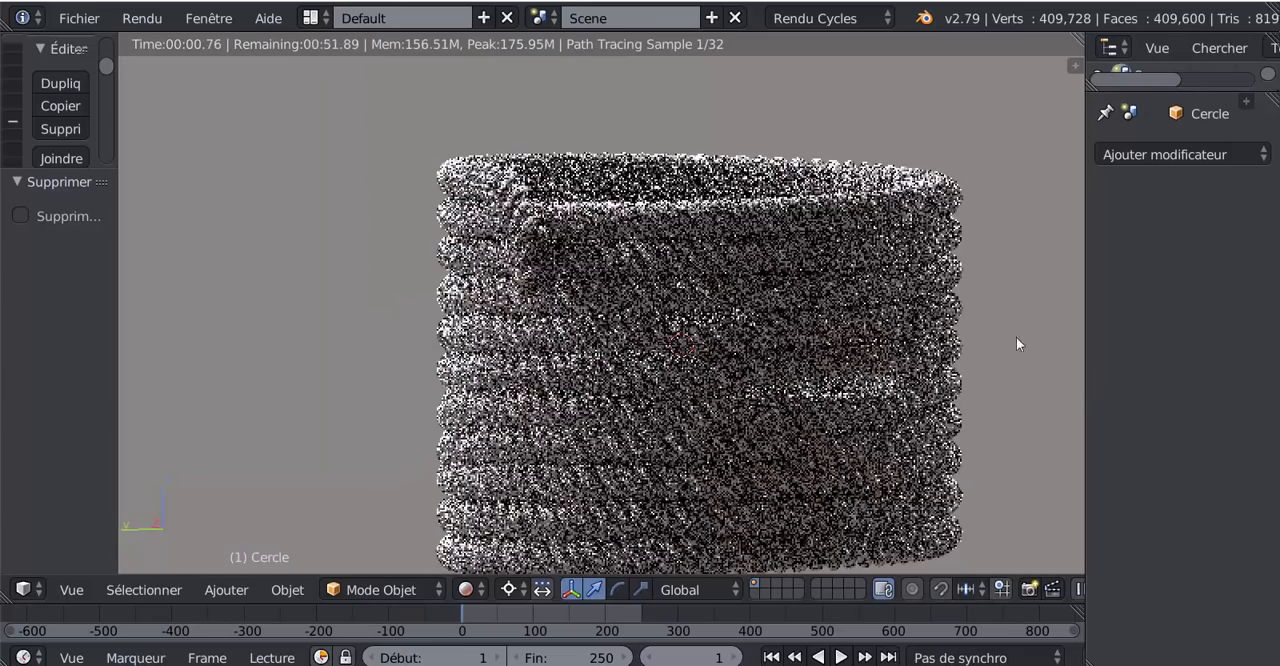
{"action": "scroll", "coordinate": [1016, 338], "scroll_direction": "down", "scroll_amount": 1}
{"action": "middle_click_drag", "start_coordinate": [954, 343], "coordinate": [684, 355], "text": "shift"}
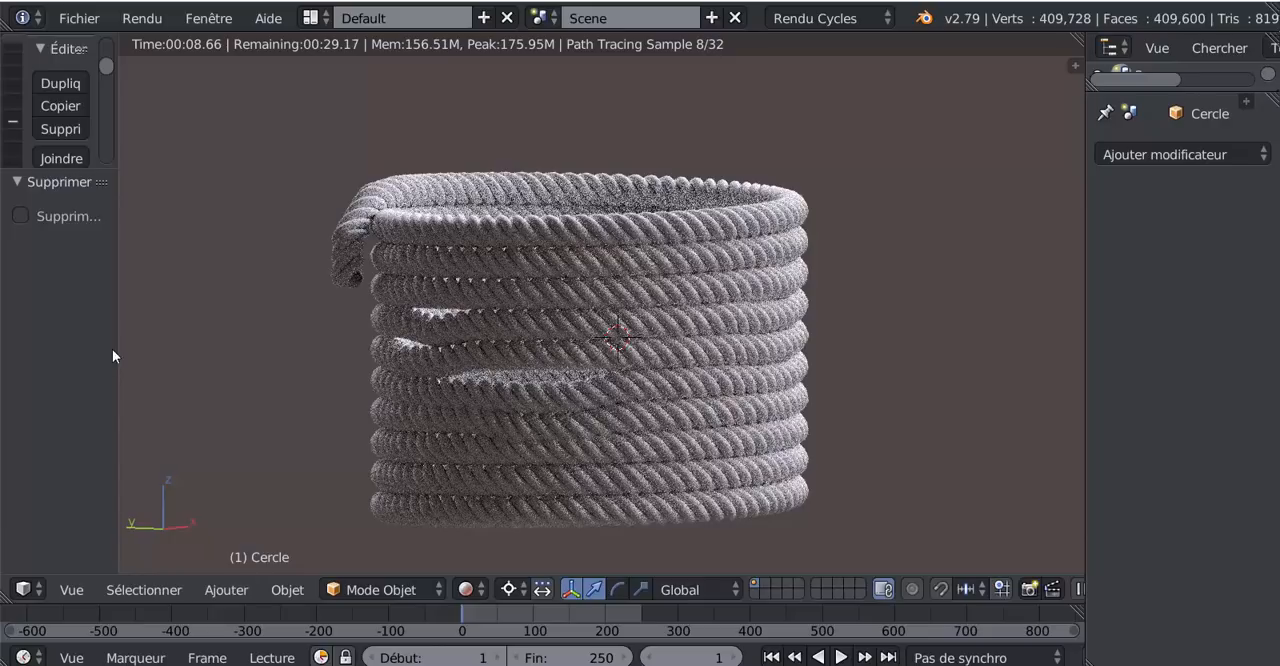
- Start appending library data and browse to the 0 AutoPeint Panel SVM6 folder inside Texture Blender
{"action": "left_click_drag", "start_coordinate": [119, 340], "coordinate": [220, 340]}
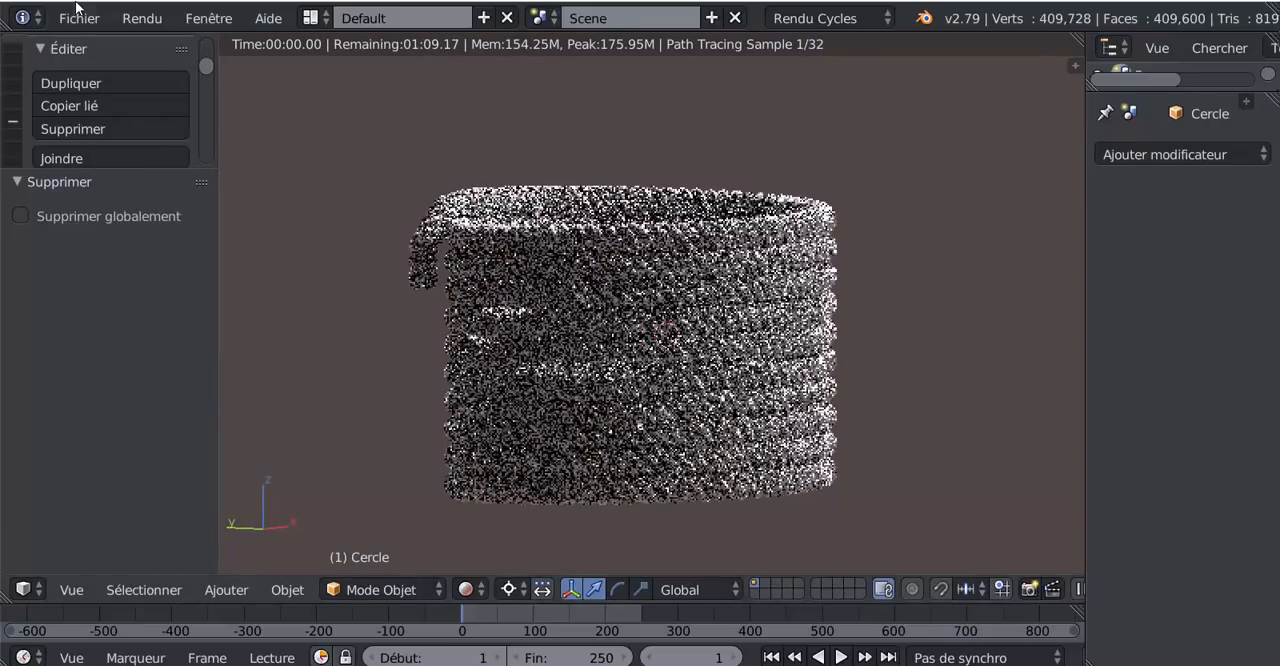
{"action": "left_click", "coordinate": [77, 17]}
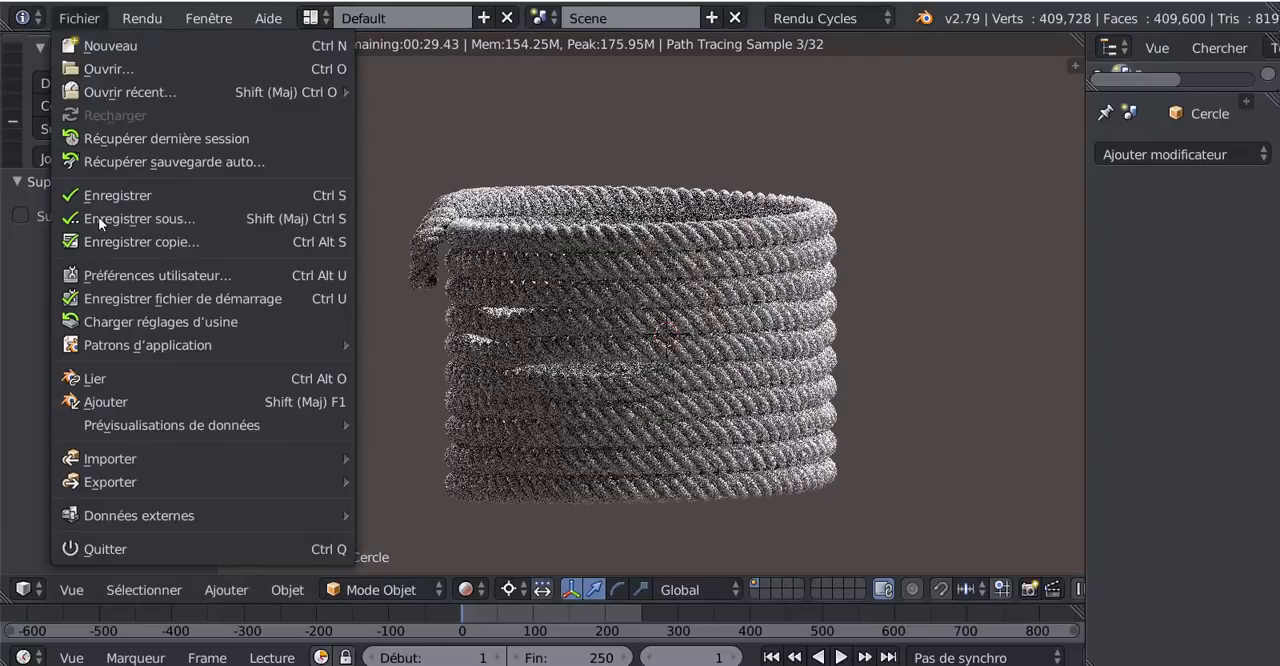
{"action": "left_click", "coordinate": [100, 401]}
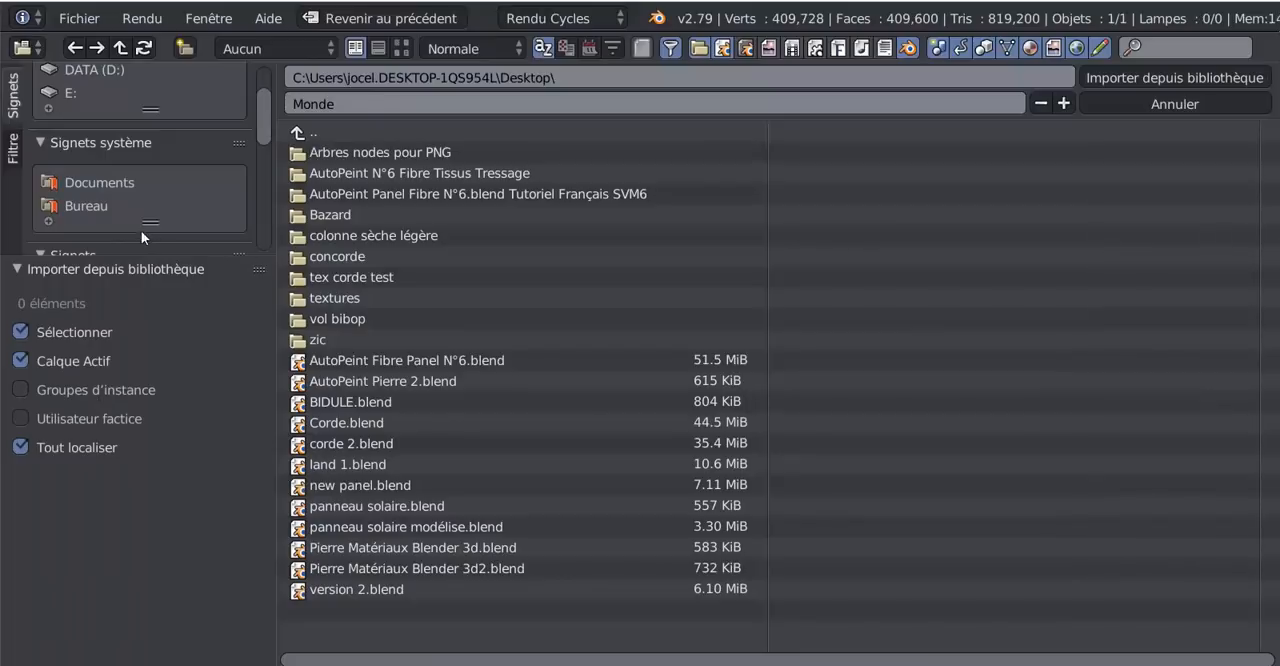
{"action": "scroll", "coordinate": [87, 205], "scroll_direction": "down", "scroll_amount": 5}
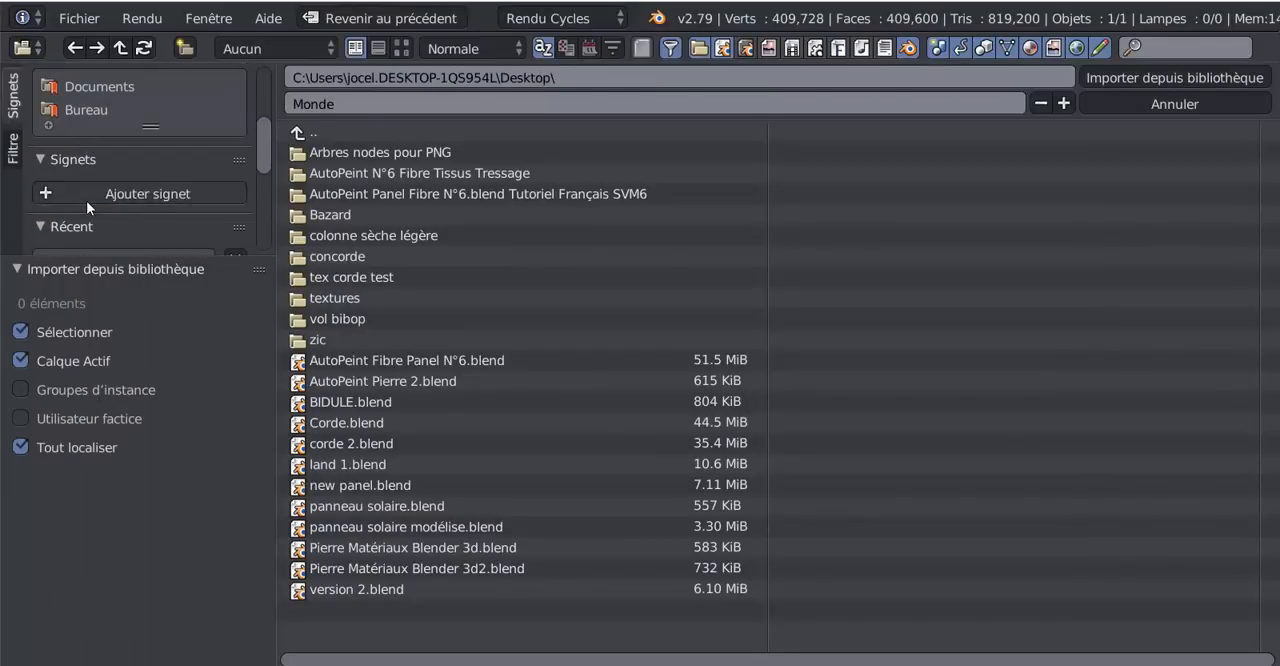
{"action": "left_click", "coordinate": [90, 238]}
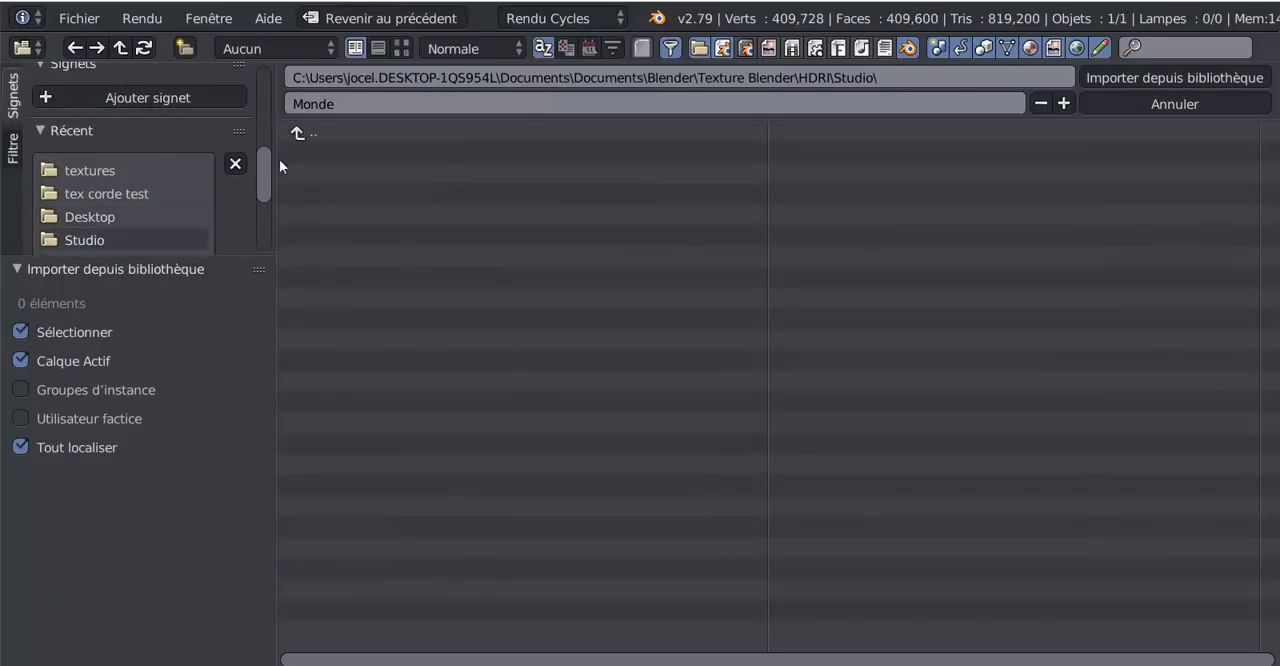
{"action": "left_click", "coordinate": [297, 134]}
{"action": "left_click", "coordinate": [325, 152]}
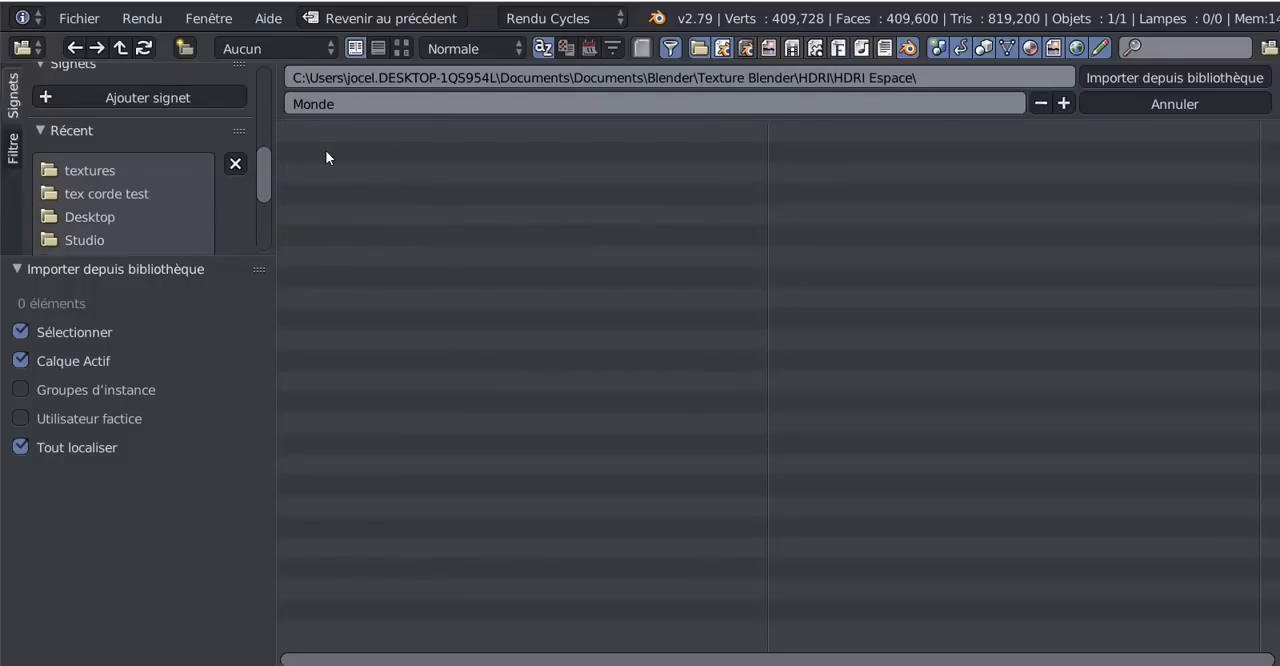
{"action": "left_click", "coordinate": [305, 136]}
{"action": "left_click", "coordinate": [305, 138]}
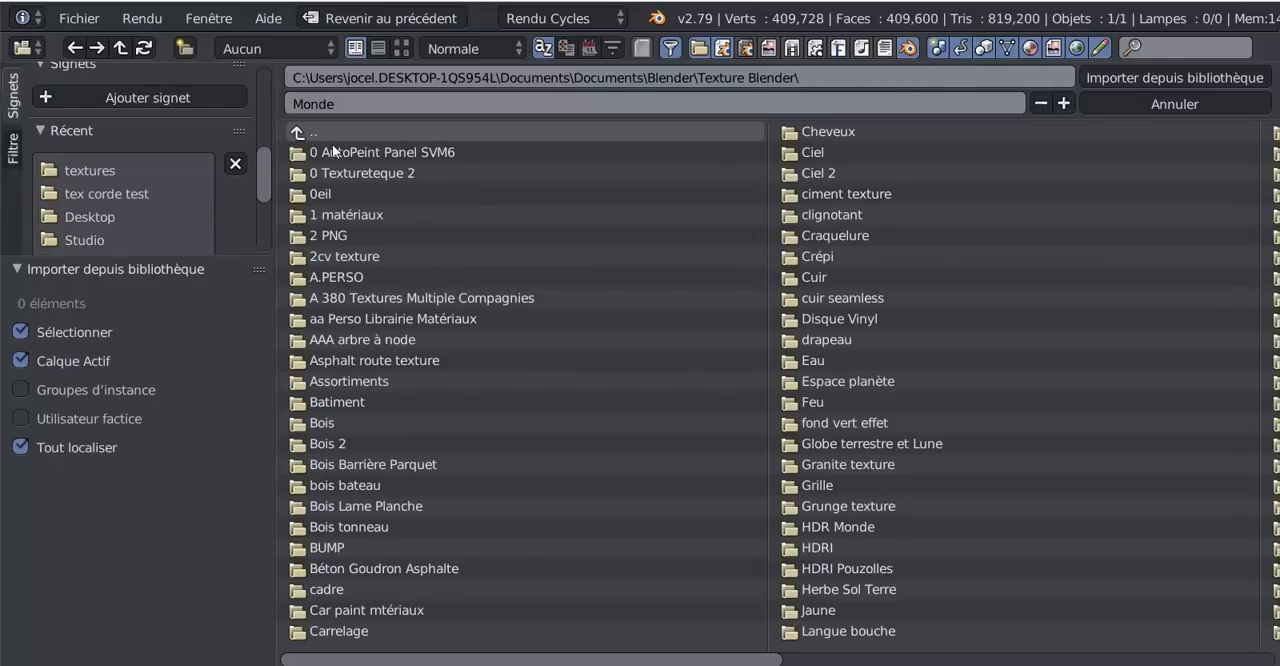
{"action": "left_click", "coordinate": [345, 145]}
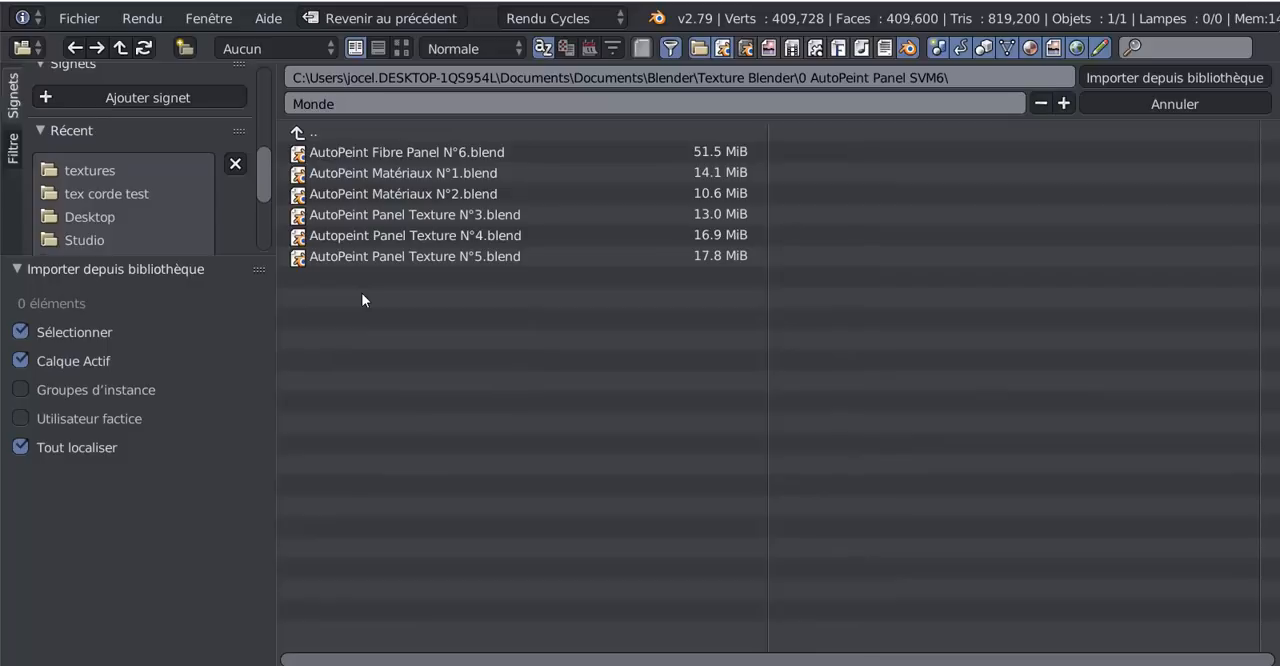
- Append the material Tissus 8 Corde AutoPeint from AutoPeint Fibre Panel N°6.blend
{"action": "left_click", "coordinate": [386, 152]}
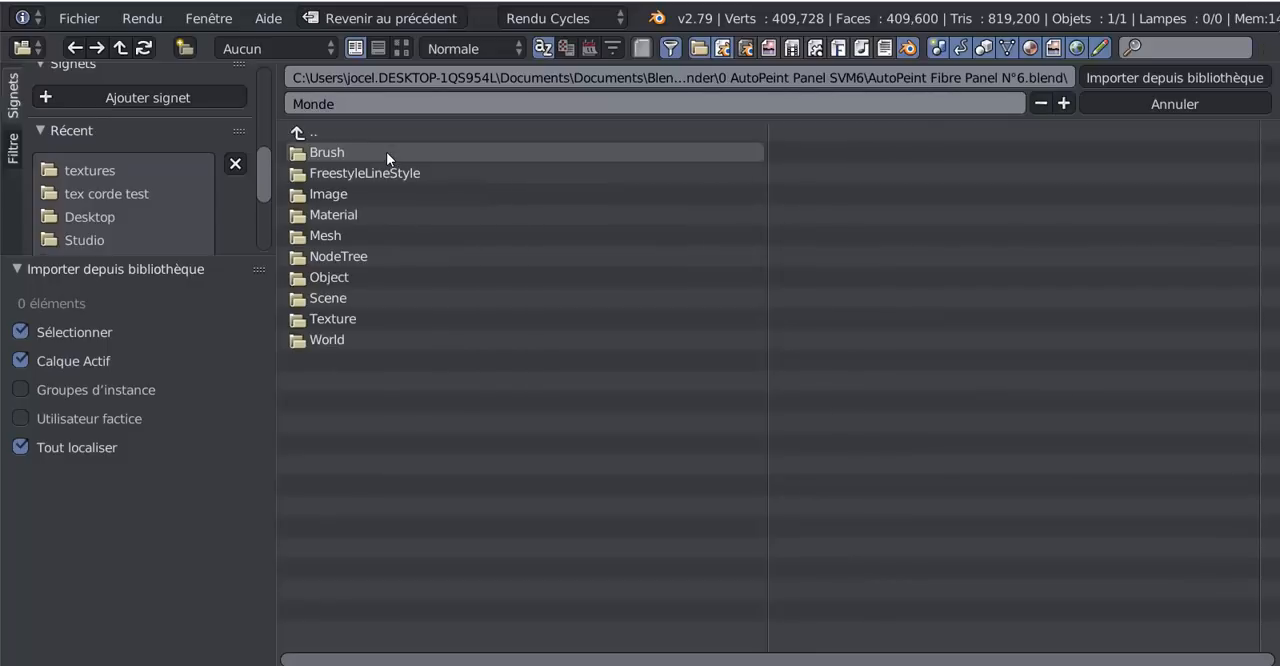
{"action": "left_click", "coordinate": [322, 215]}
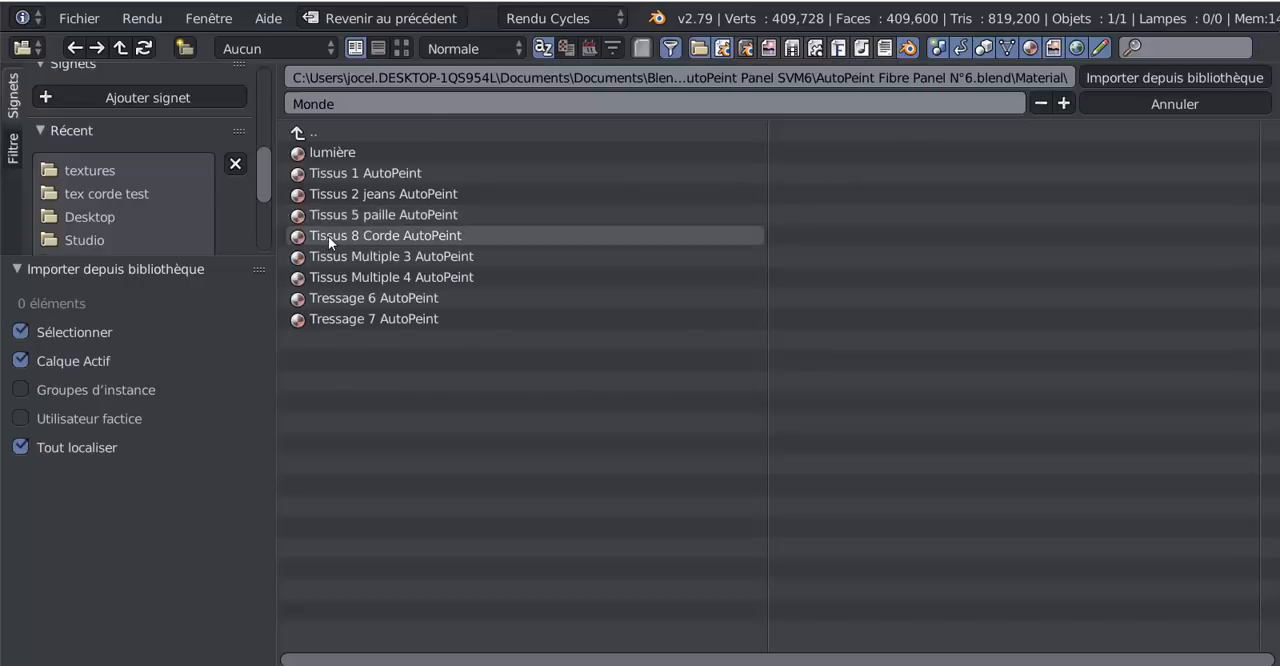
{"action": "left_click", "coordinate": [340, 233]}
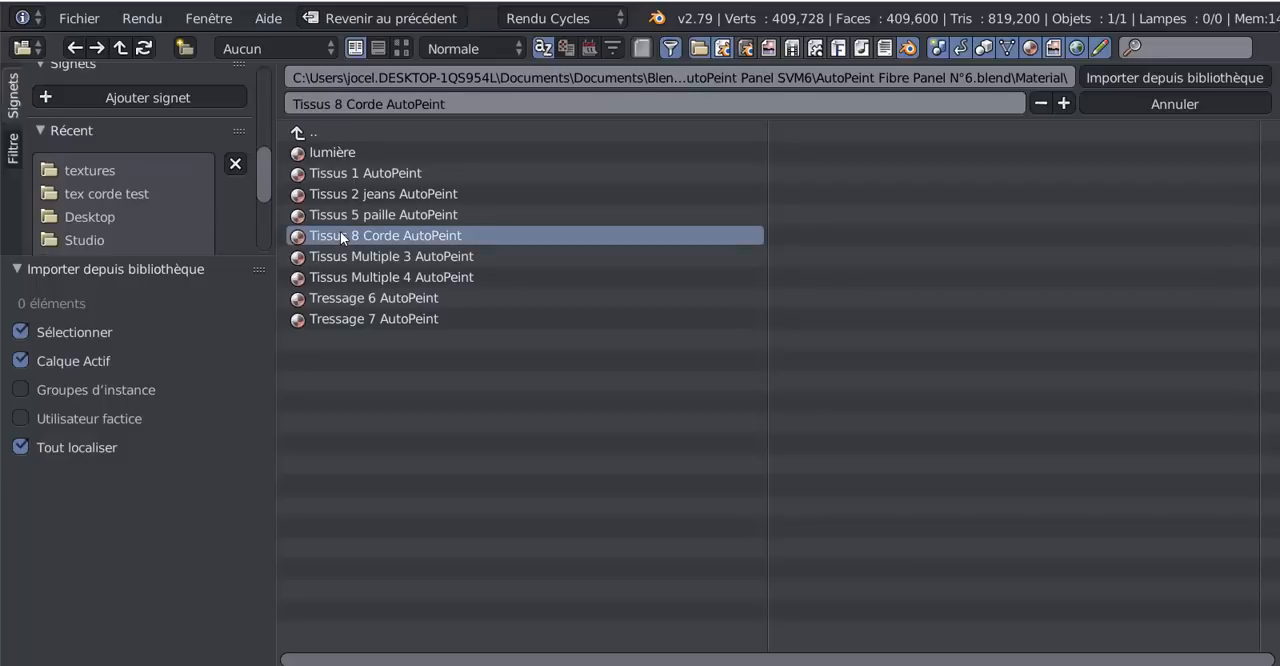
{"action": "left_click", "coordinate": [1168, 76]}
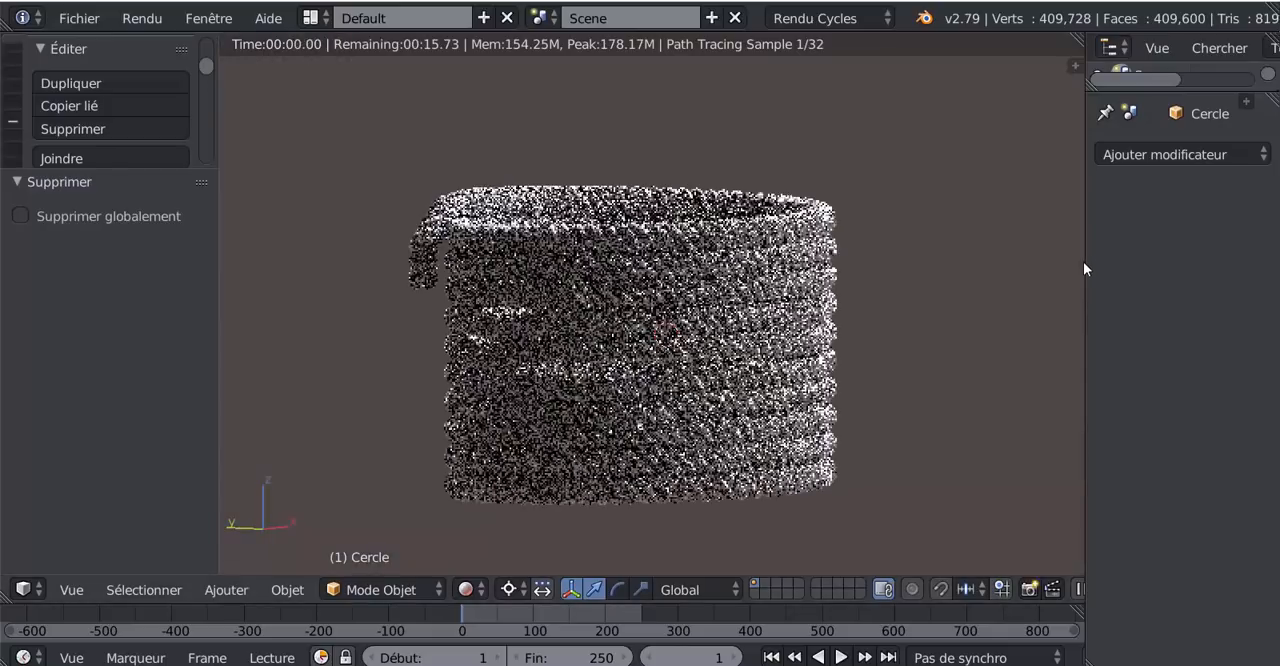
- Enlarge the outliner and properties areas and assign the existing material Tissus 8 Corde AutoPeint to the Cercle rope mesh
{"action": "left_click_drag", "start_coordinate": [1085, 265], "coordinate": [909, 268]}
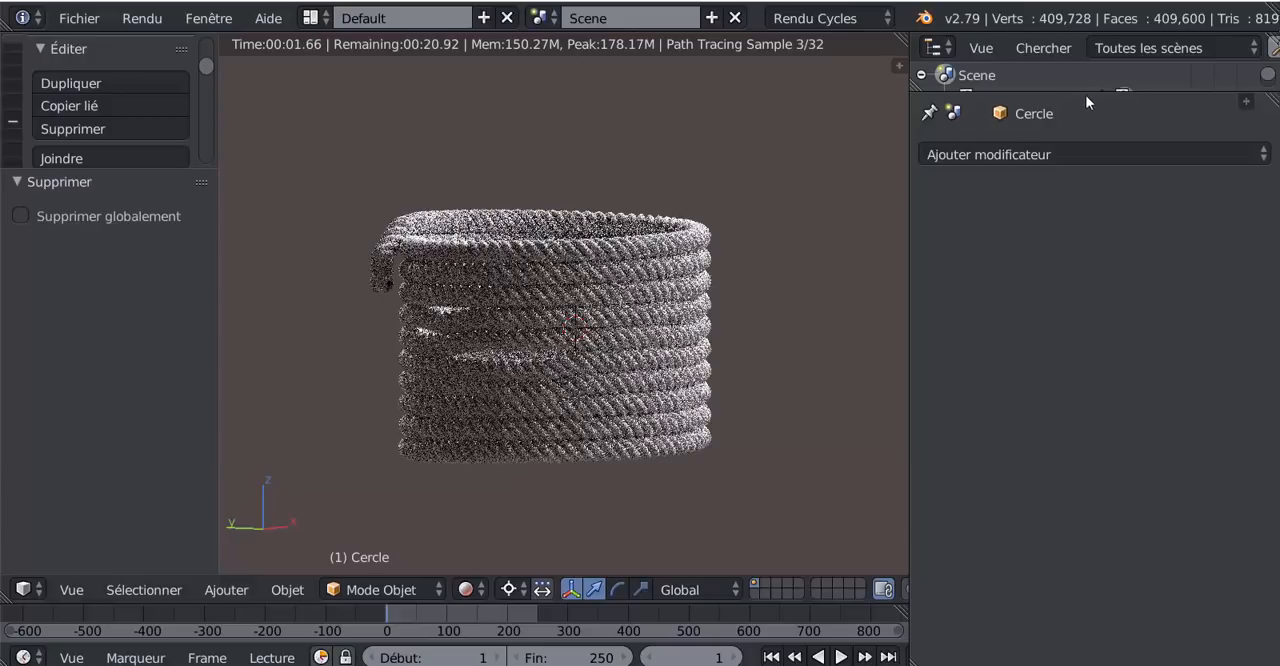
{"action": "left_click_drag", "start_coordinate": [1088, 93], "coordinate": [1090, 239]}
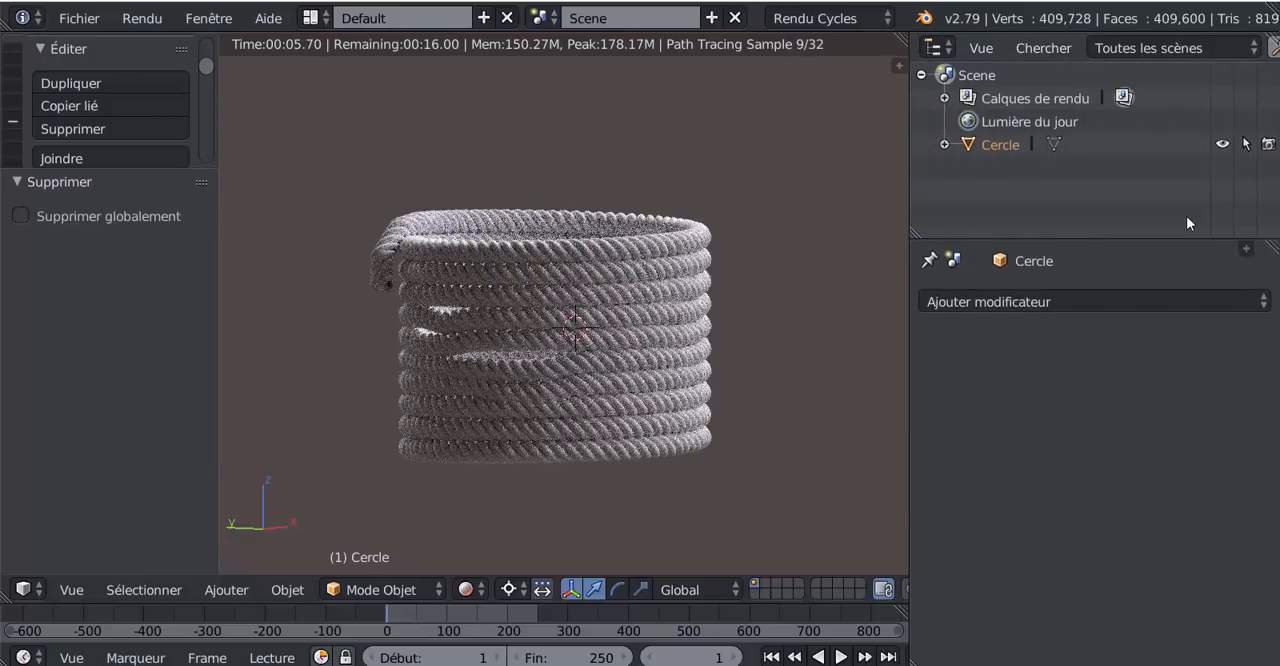
{"action": "left_click", "coordinate": [1246, 248]}
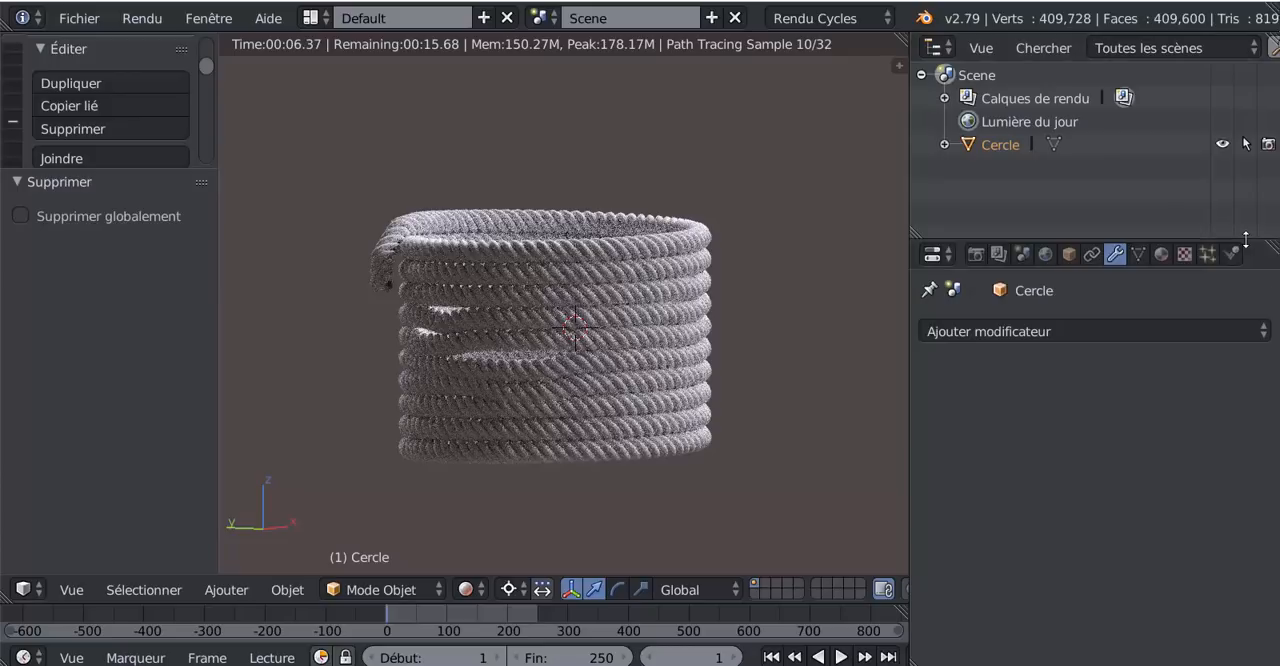
{"action": "left_click", "coordinate": [1161, 255]}
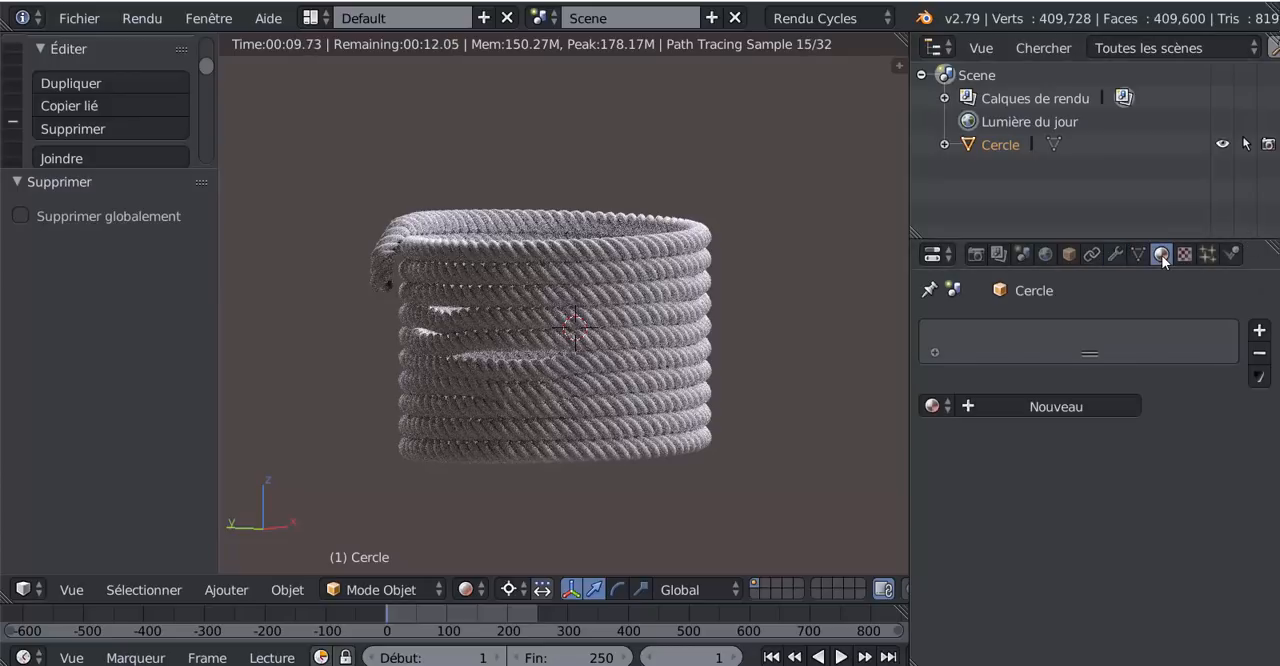
{"action": "left_click", "coordinate": [931, 406]}
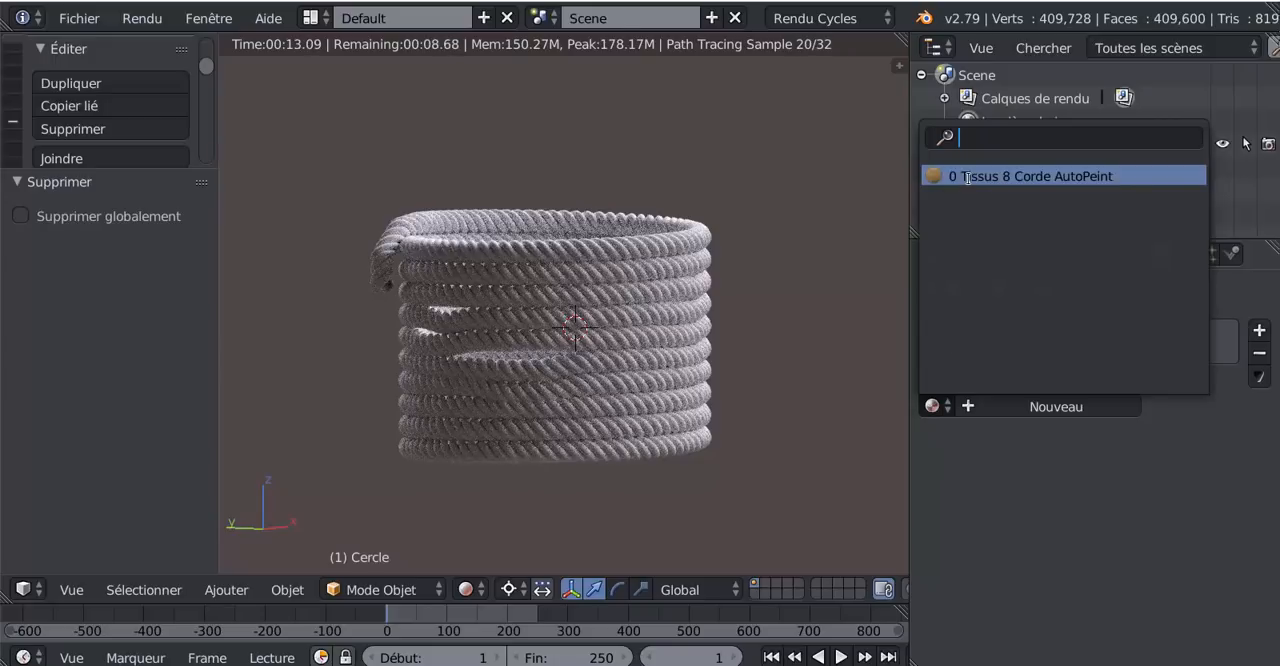
{"action": "left_click", "coordinate": [967, 177]}
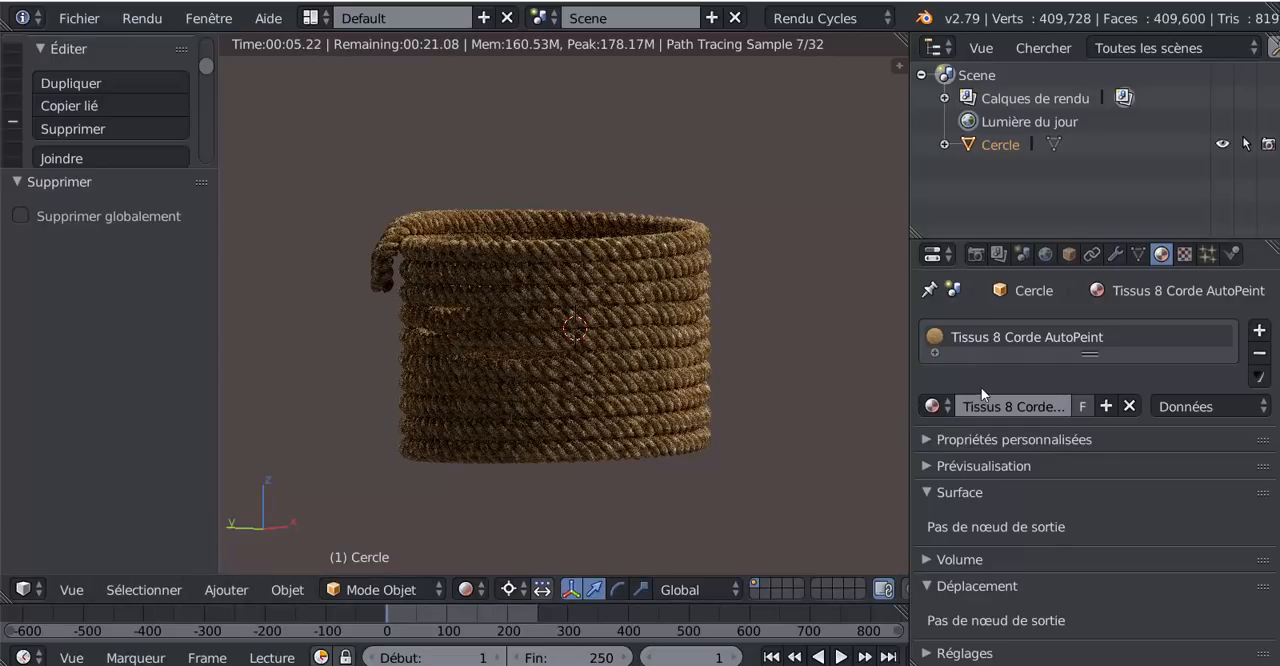
- Split the 3D view in two, turn the new area into a node editor (Éditeur de nœuds) and widen it
{"action": "left_click_drag", "start_coordinate": [909, 380], "coordinate": [993, 372]}
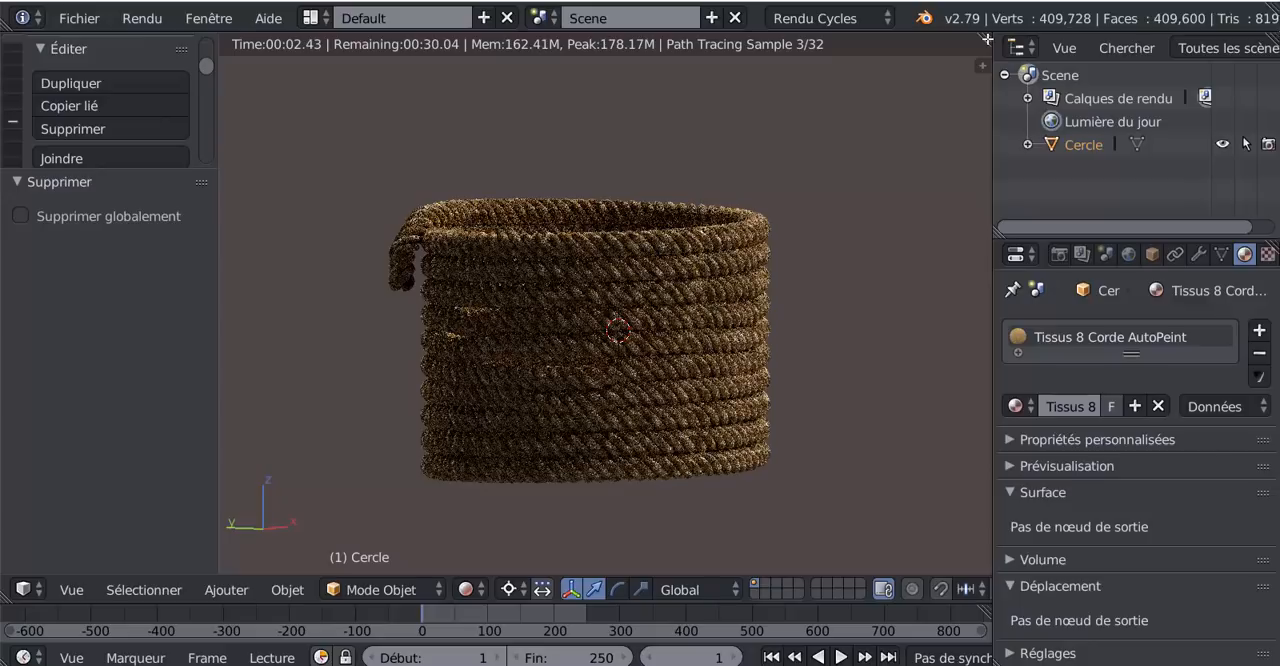
{"action": "left_click_drag", "start_coordinate": [987, 38], "coordinate": [629, 130]}
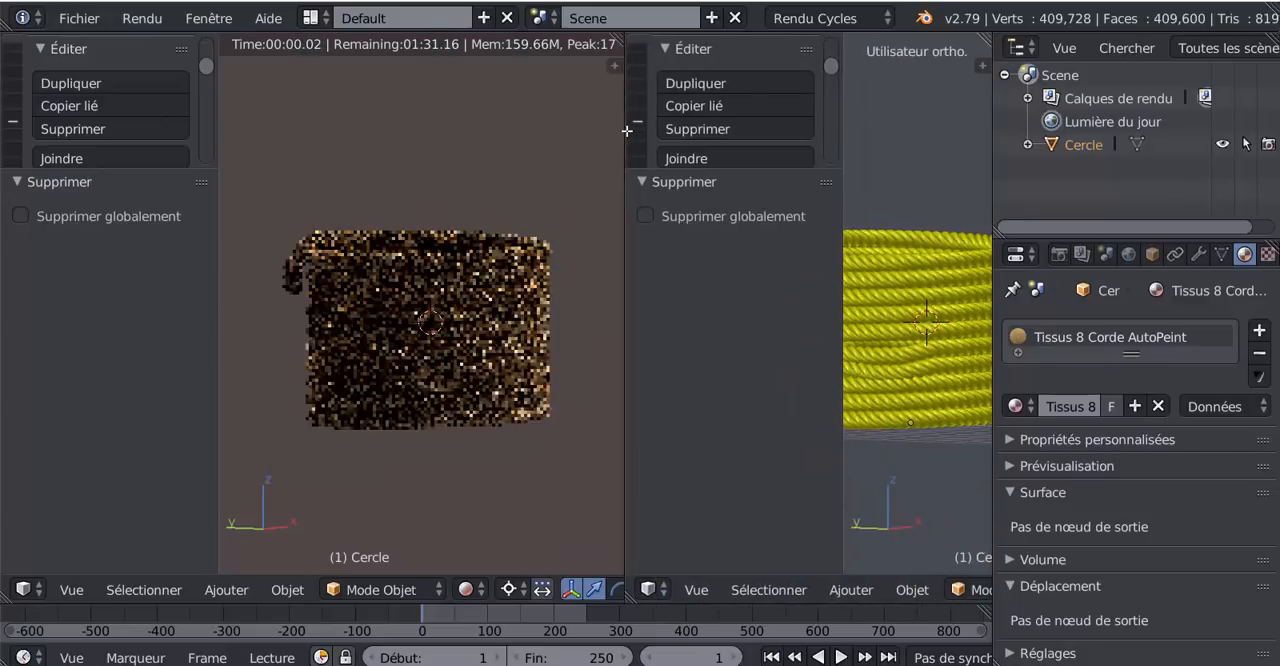
{"action": "left_click", "coordinate": [651, 589]}
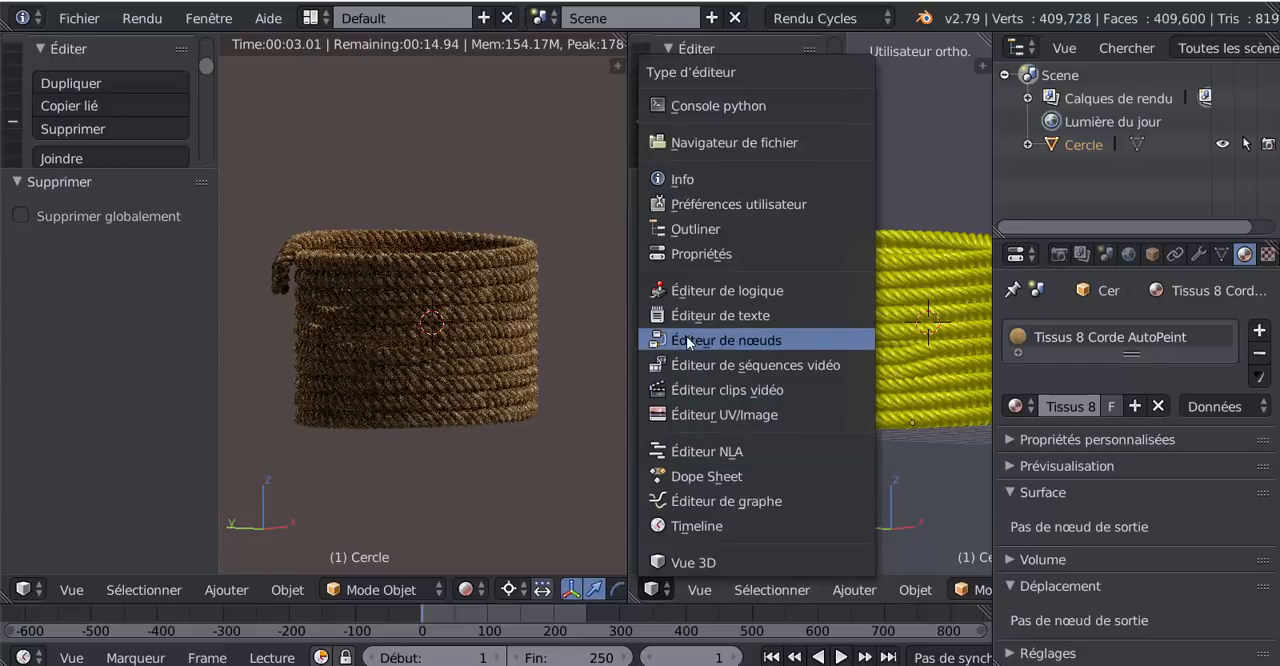
{"action": "left_click", "coordinate": [801, 338]}
{"action": "left_click_drag", "start_coordinate": [783, 353], "coordinate": [1165, 310]}
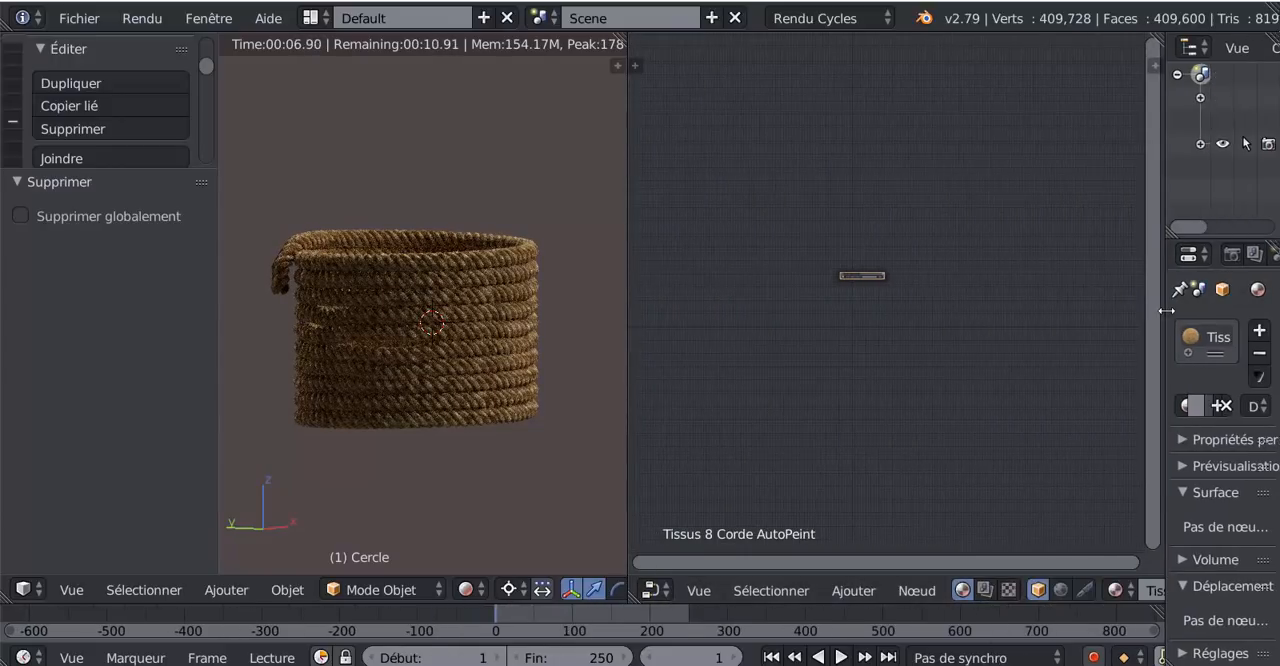
- Open the Tissus 8 Corde AutoPeint node group for editing to expose its inner nodes
{"action": "scroll", "coordinate": [908, 351], "scroll_direction": "up", "scroll_amount": 4}
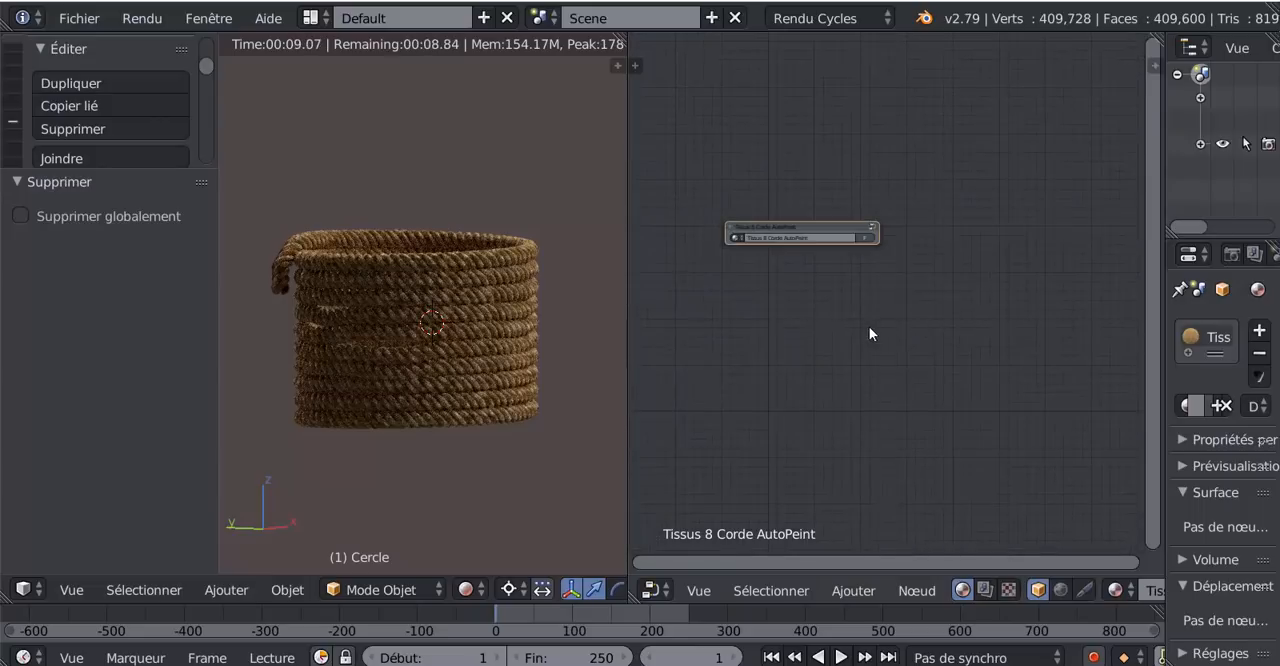
{"action": "middle_click_drag", "start_coordinate": [869, 331], "coordinate": [926, 394]}
{"action": "scroll", "coordinate": [940, 382], "scroll_direction": "up", "scroll_amount": 2}
{"action": "scroll", "coordinate": [940, 386], "scroll_direction": "up", "scroll_amount": 1}
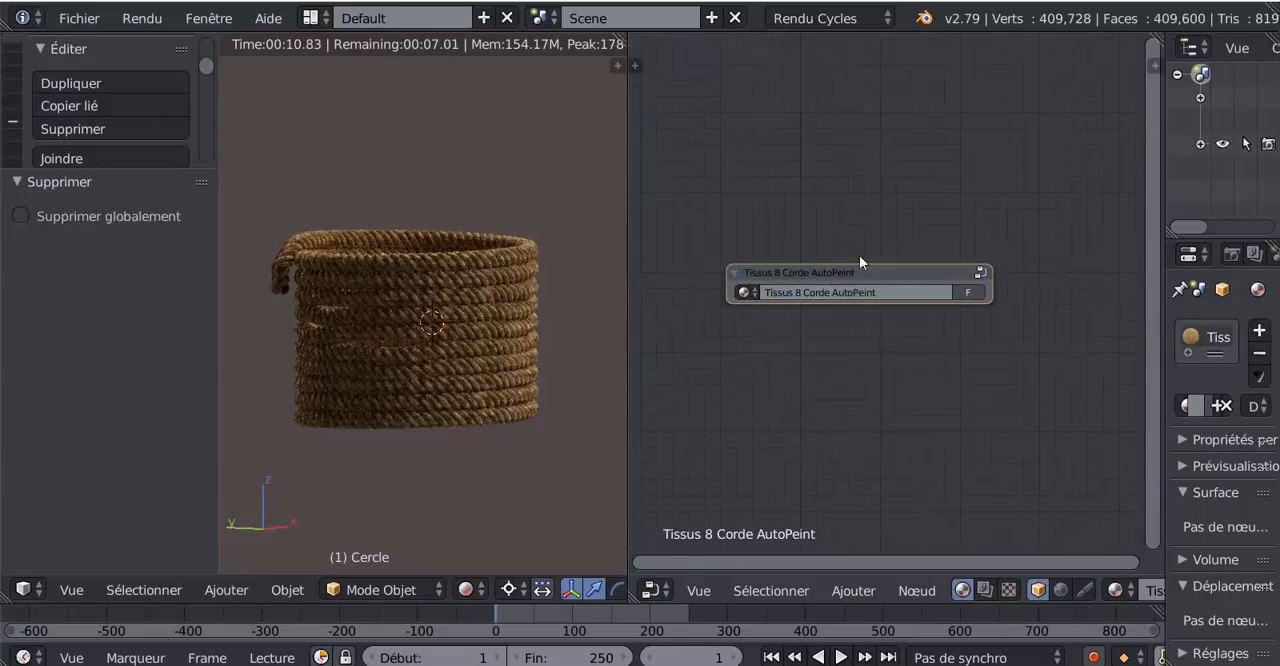
{"action": "left_click", "coordinate": [981, 273]}
{"action": "scroll", "coordinate": [981, 270], "scroll_direction": "down", "scroll_amount": 2}
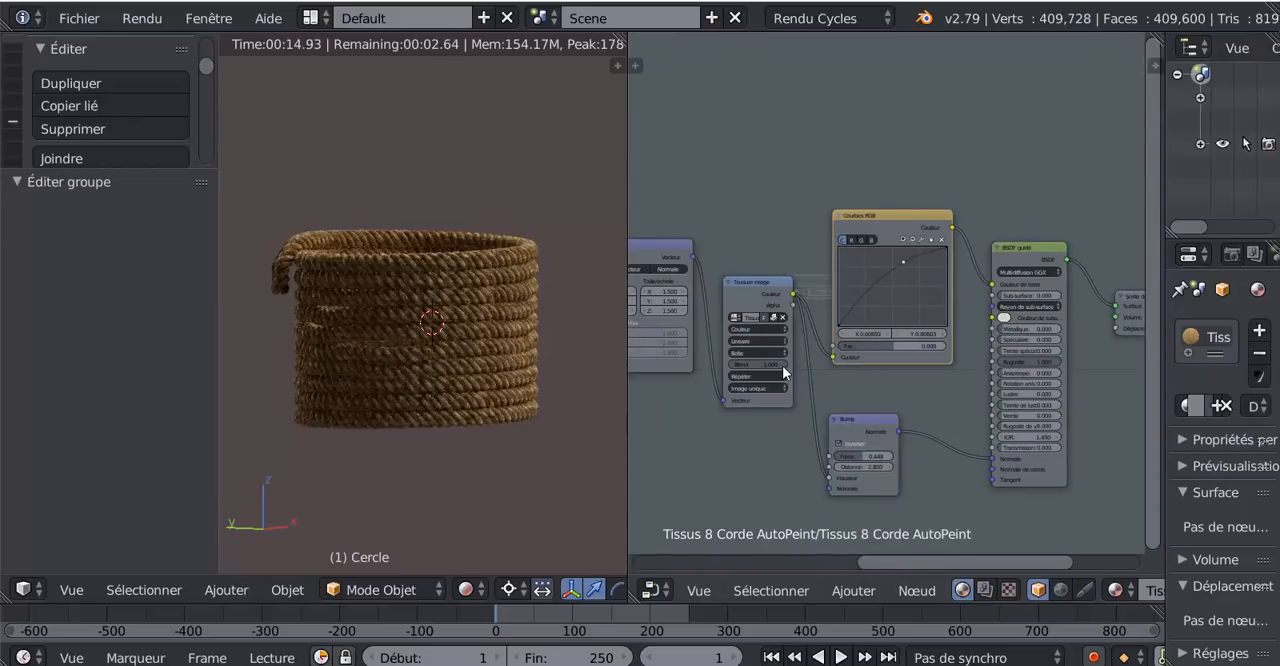
- Unpack the packed image of the Texture image node, using the file in the current folder and creating it if necessary
{"action": "middle_click_drag", "start_coordinate": [752, 418], "coordinate": [872, 388]}
{"action": "scroll", "coordinate": [871, 360], "scroll_direction": "up", "scroll_amount": 5}
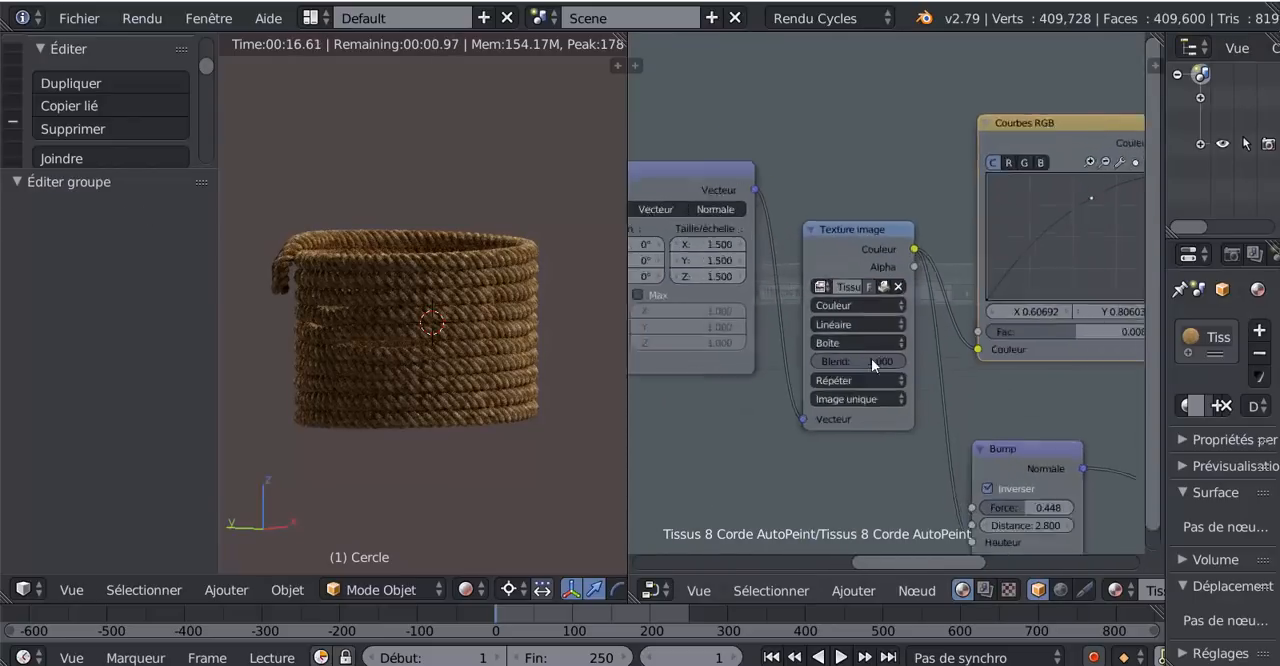
{"action": "scroll", "coordinate": [885, 288], "scroll_direction": "up", "scroll_amount": 1}
{"action": "left_click", "coordinate": [886, 284]}
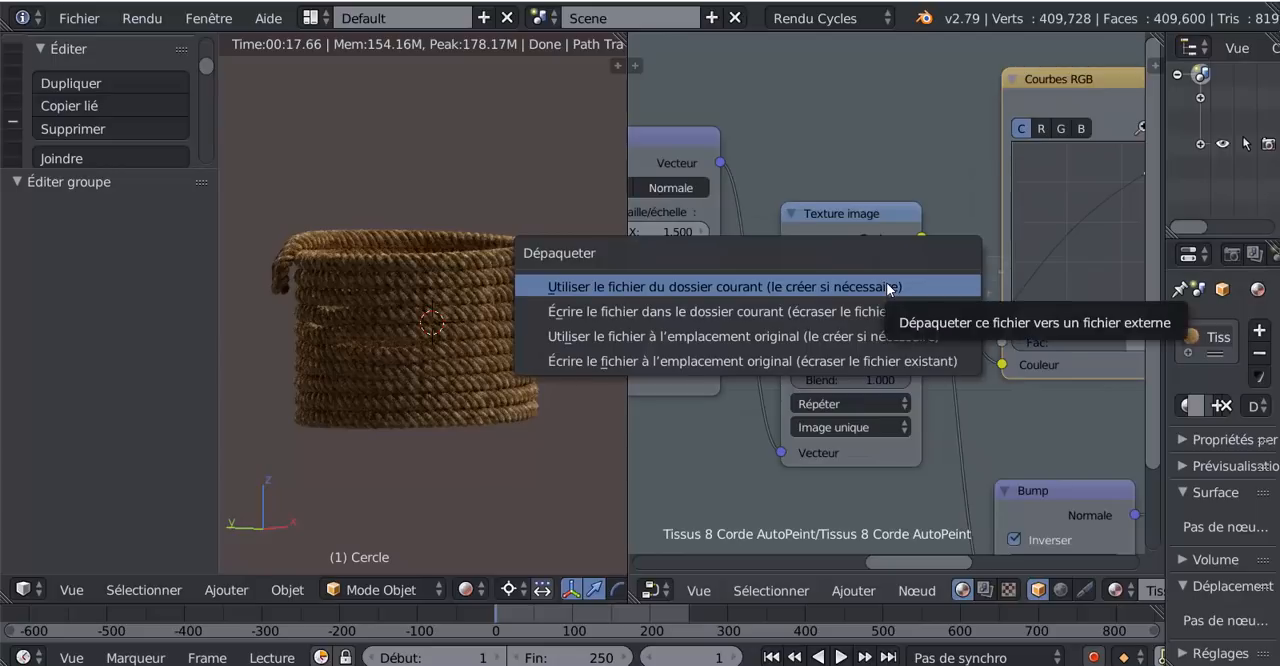
{"action": "left_click", "coordinate": [886, 285]}
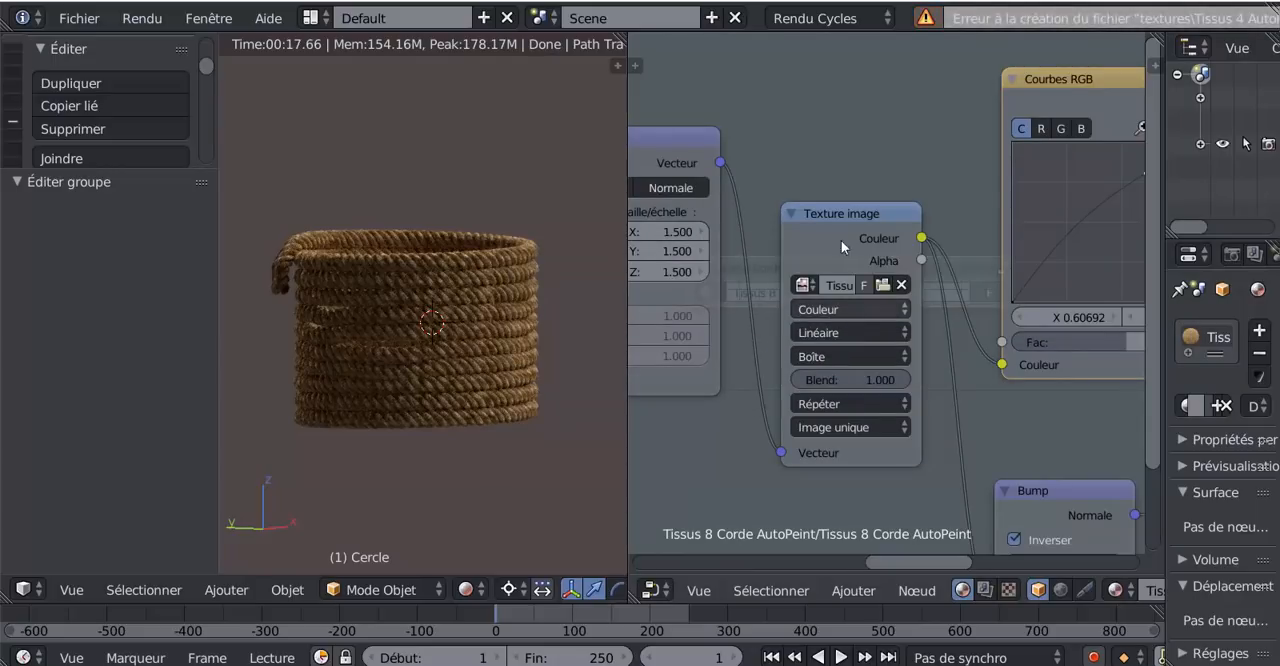
- Replace the Texture image node's picture with Fibre_de_chanvre_detail.jpg from the Desktop textures folder, showing the files as thumbnails
{"action": "left_click", "coordinate": [883, 285]}
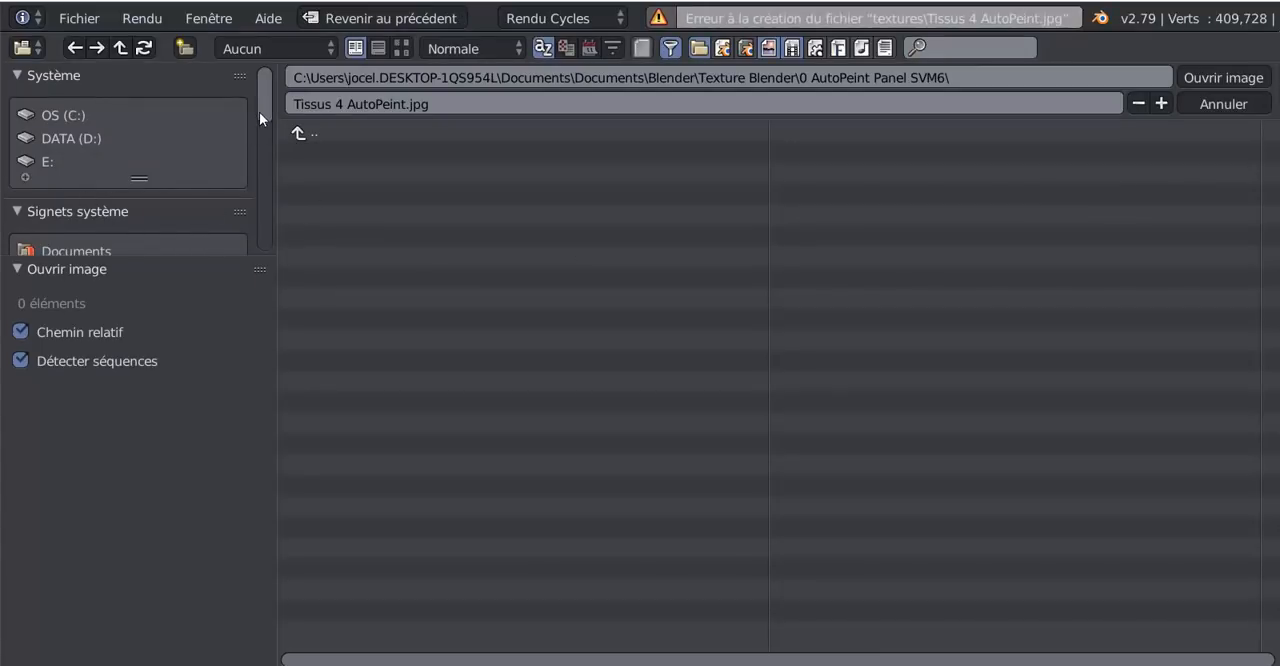
{"action": "left_click_drag", "start_coordinate": [259, 112], "coordinate": [273, 173]}
{"action": "scroll", "coordinate": [273, 173], "scroll_direction": "up", "scroll_amount": 2}
{"action": "left_click", "coordinate": [63, 131]}
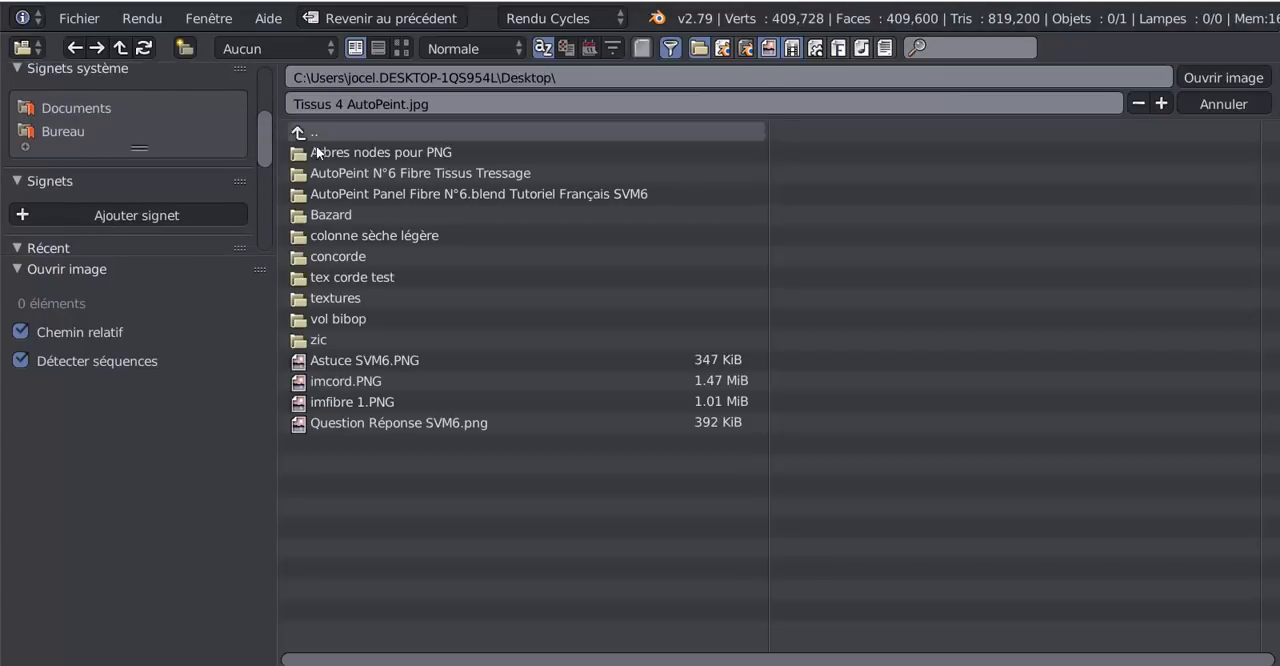
{"action": "left_click", "coordinate": [345, 300]}
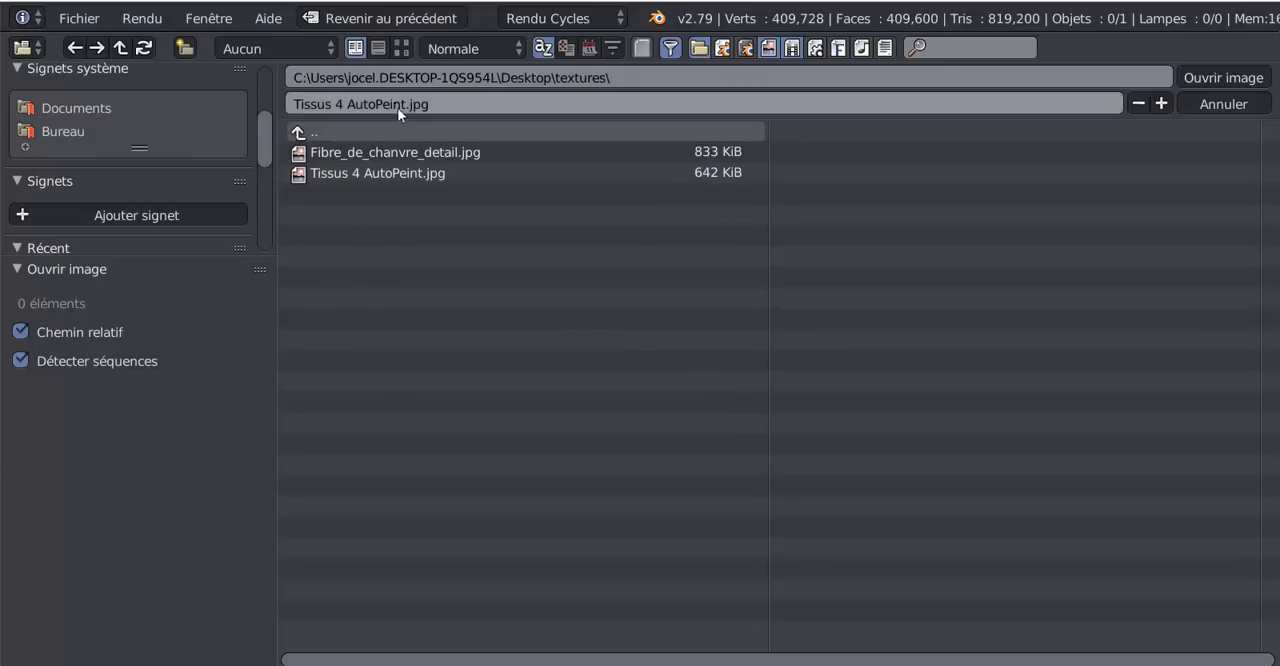
{"action": "left_click", "coordinate": [401, 48]}
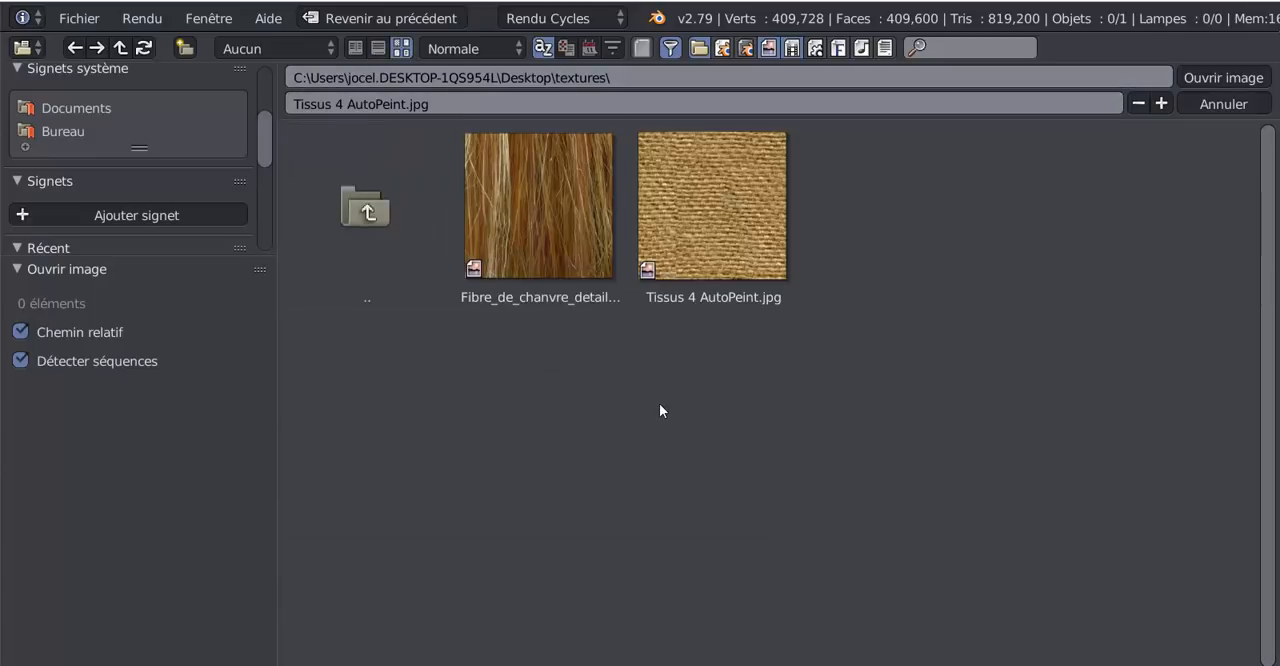
{"action": "left_click", "coordinate": [567, 233]}
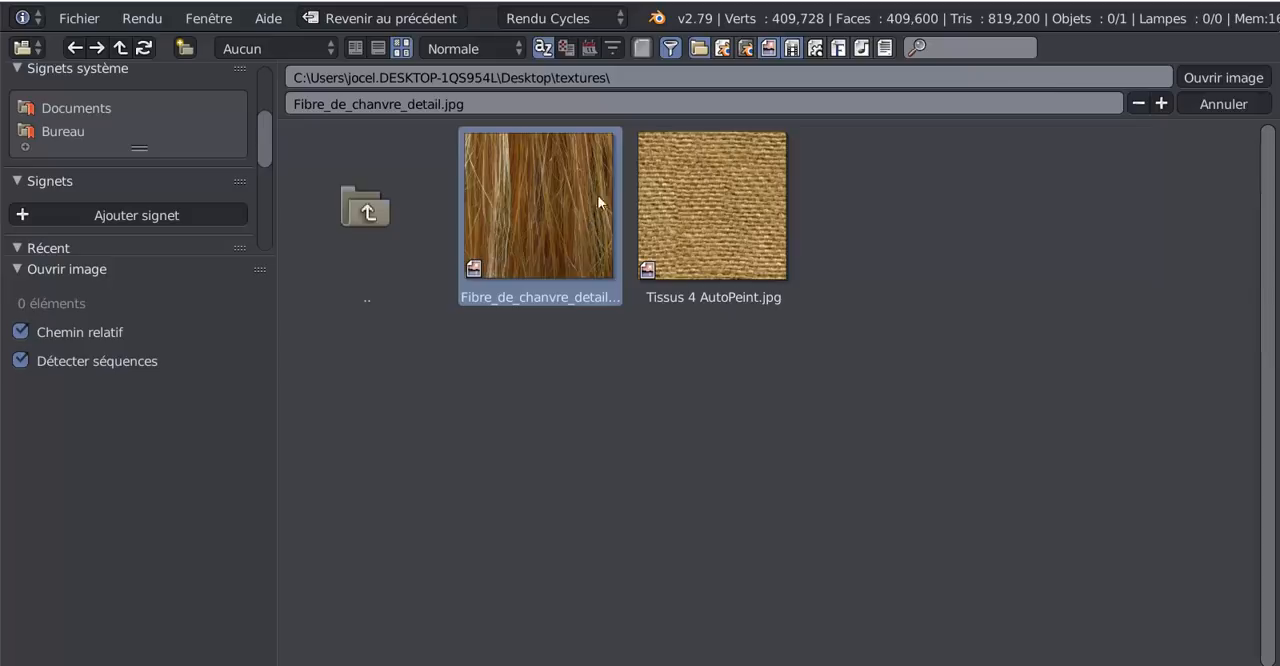
{"action": "left_click", "coordinate": [1212, 77]}
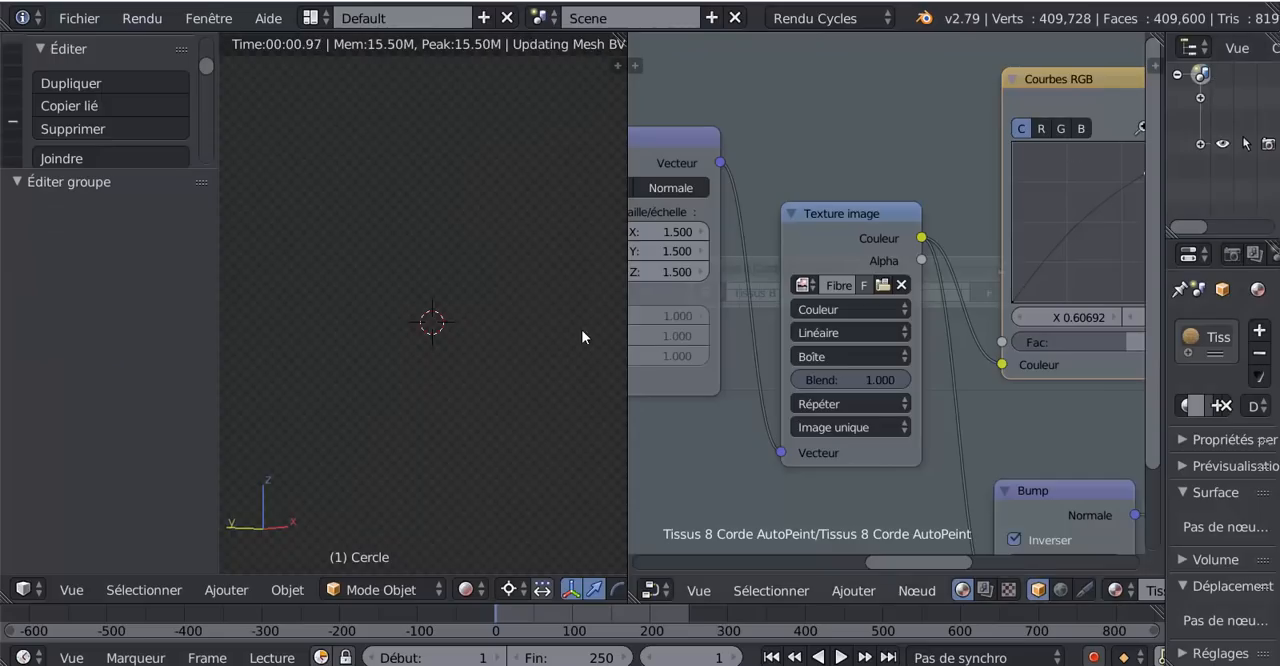
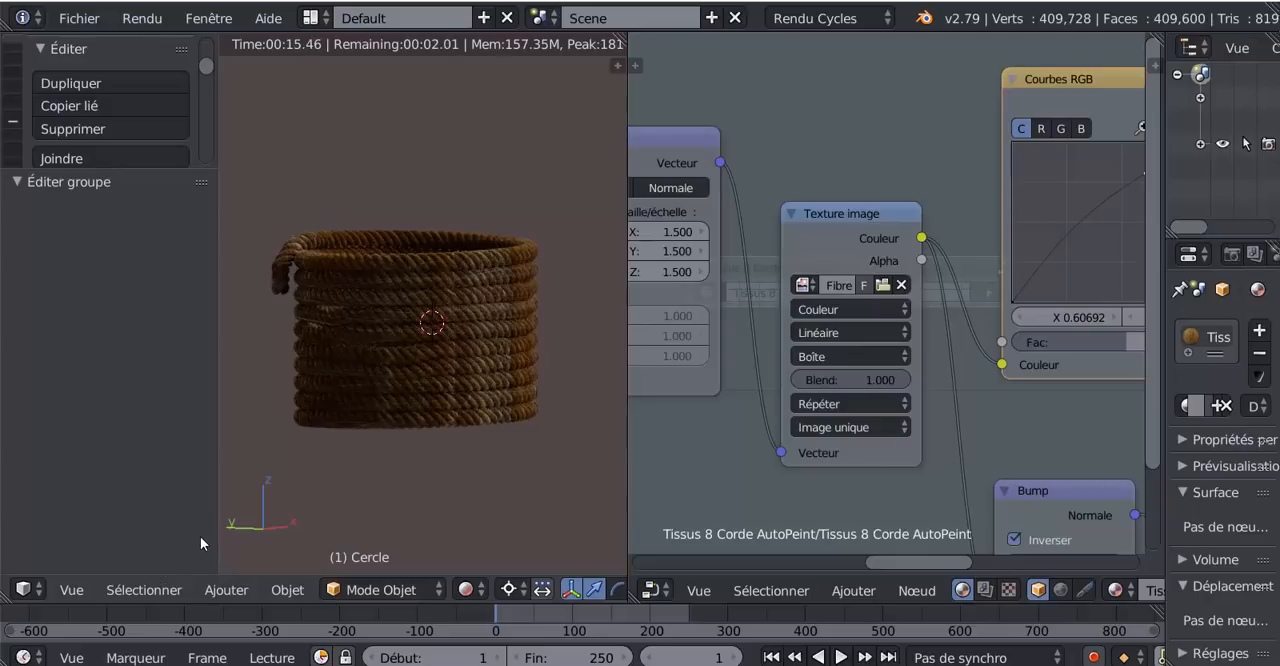
- Switch the 3D view's shading to Solide and widen the 3D view against the node editor
{"action": "left_click", "coordinate": [368, 589]}
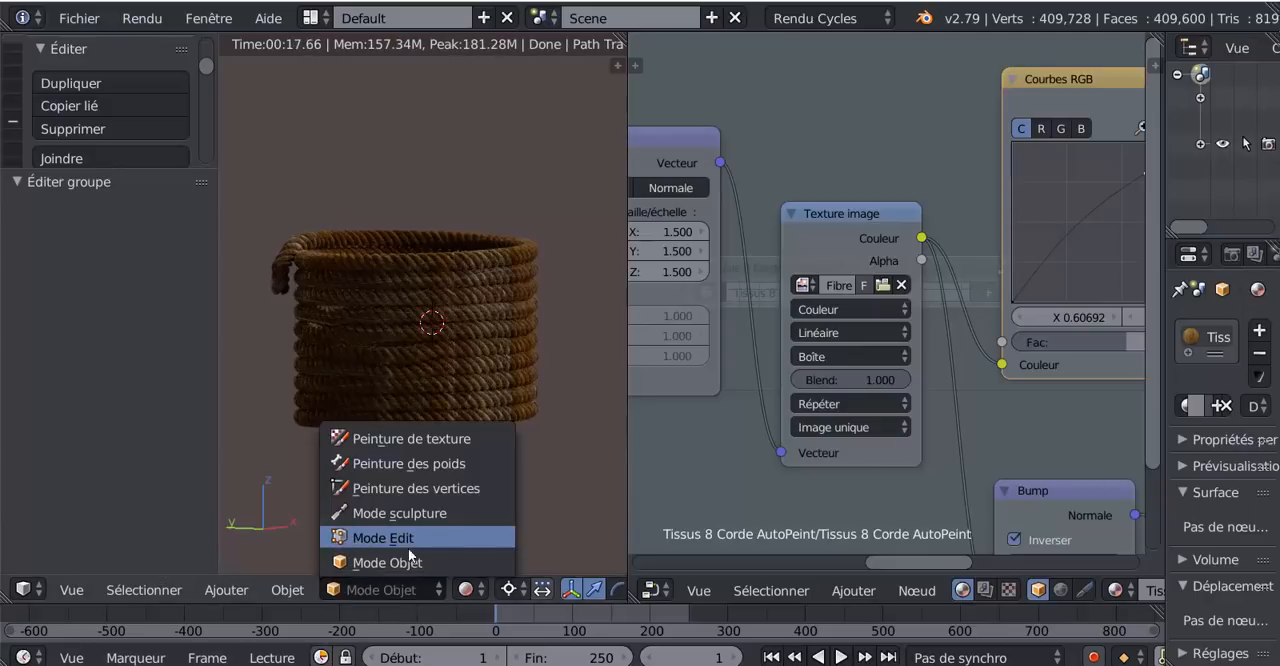
{"action": "left_click", "coordinate": [463, 590]}
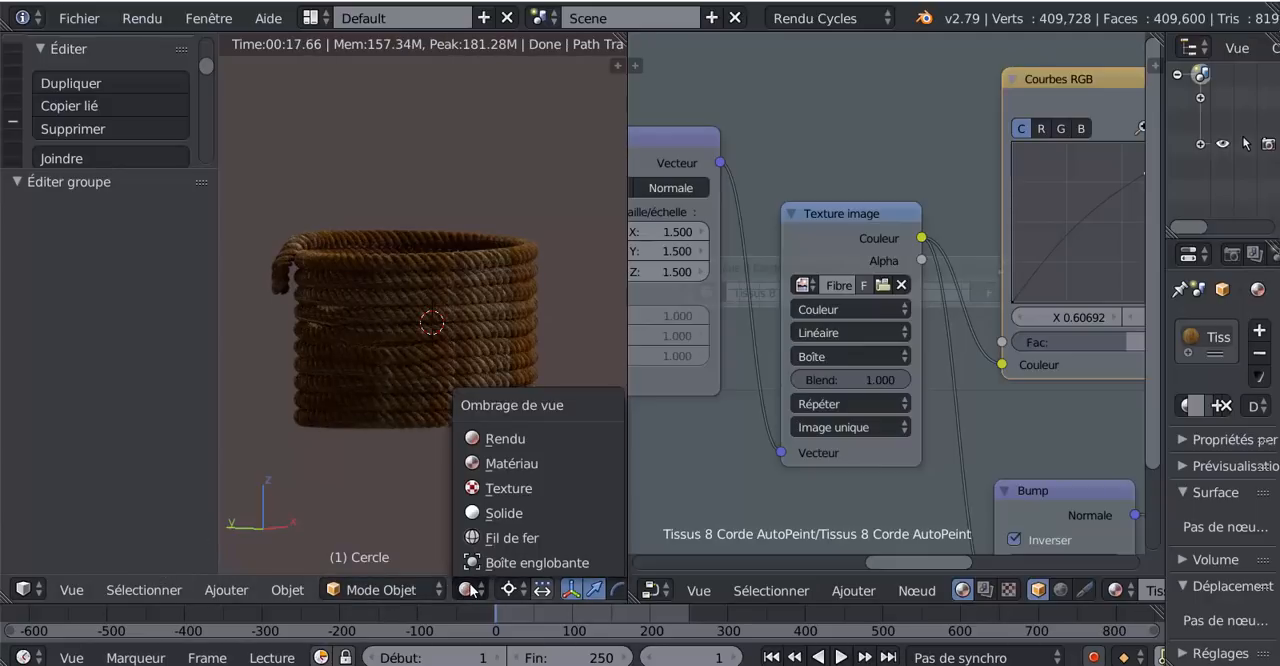
{"action": "left_click", "coordinate": [413, 590]}
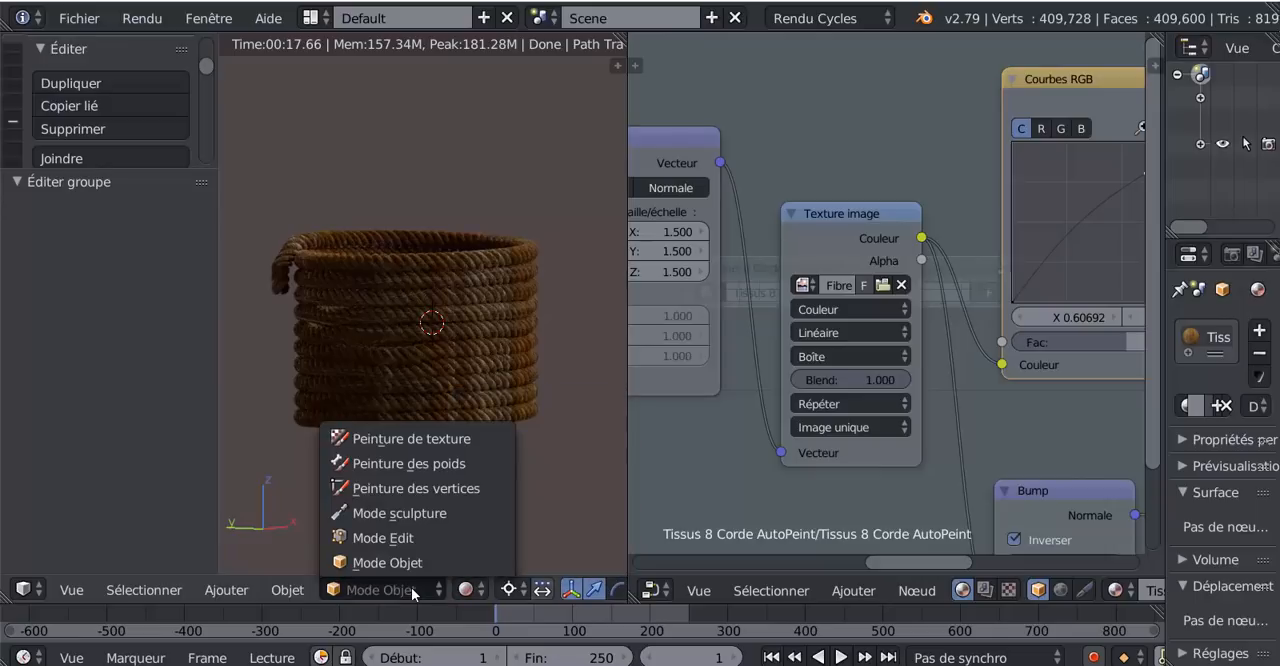
{"action": "left_click", "coordinate": [463, 590]}
{"action": "left_click", "coordinate": [475, 508]}
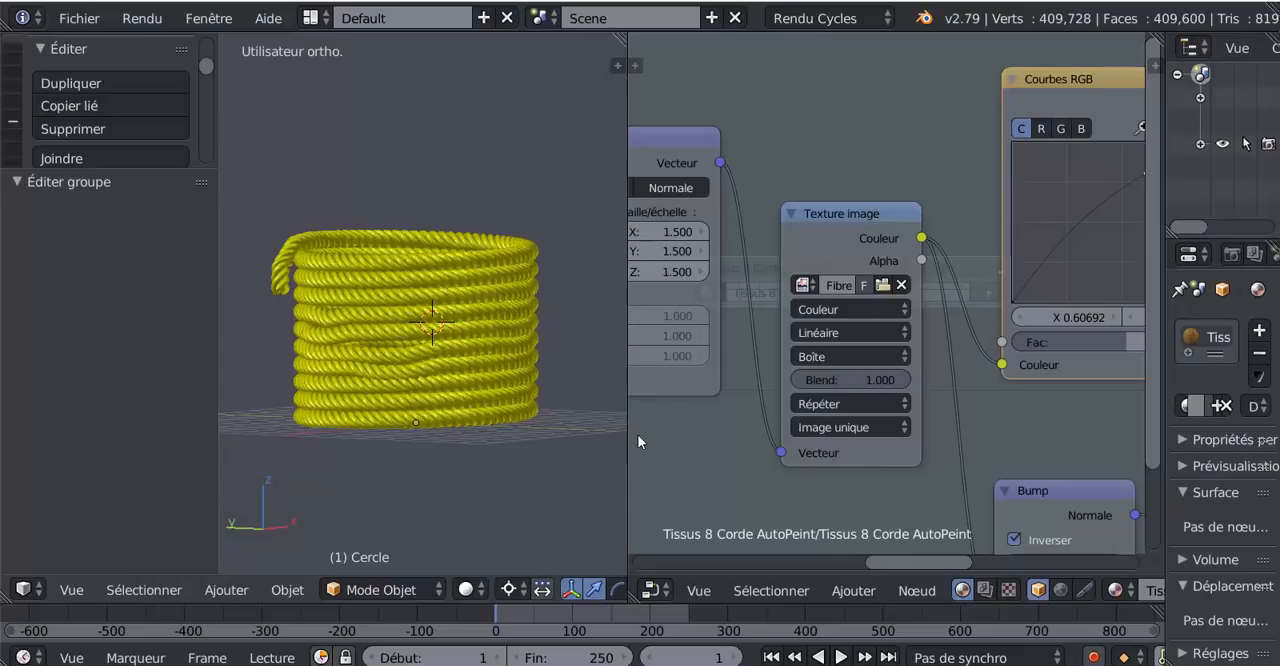
{"action": "left_click_drag", "start_coordinate": [628, 434], "coordinate": [749, 434]}
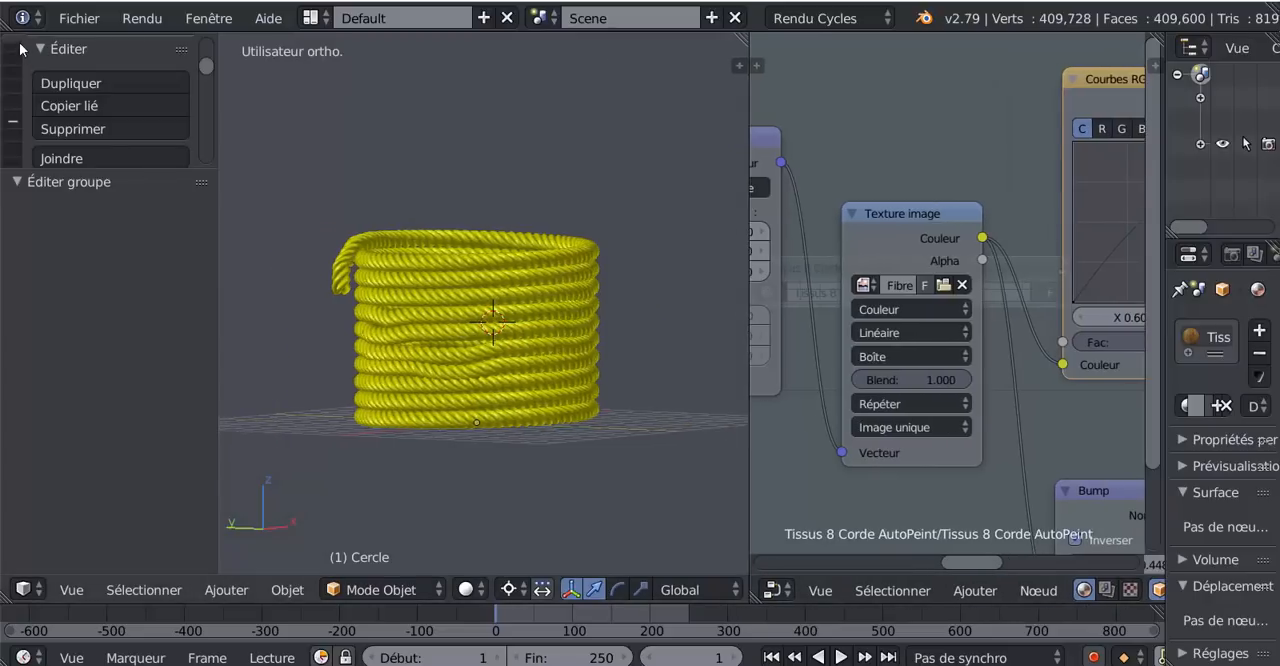
- Enlarge the tool shelf area and add a mesh plane to the scene
{"action": "scroll", "coordinate": [14, 44], "scroll_direction": "up", "scroll_amount": 3}
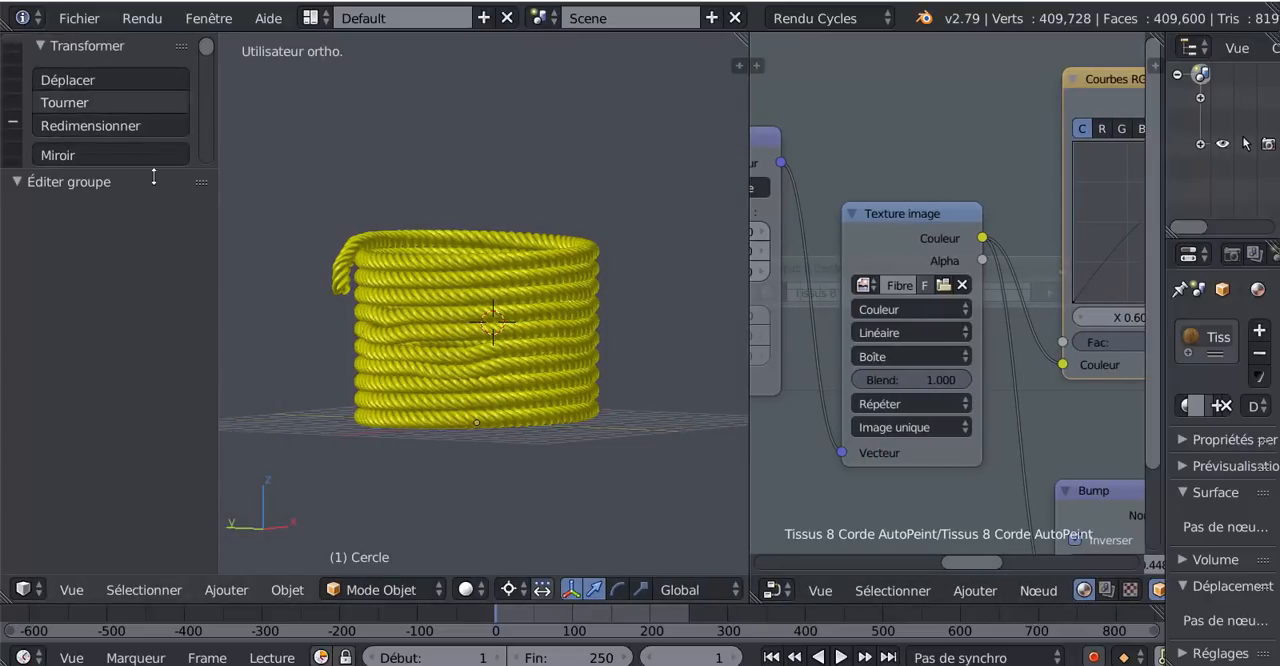
{"action": "left_click_drag", "start_coordinate": [150, 171], "coordinate": [150, 473]}
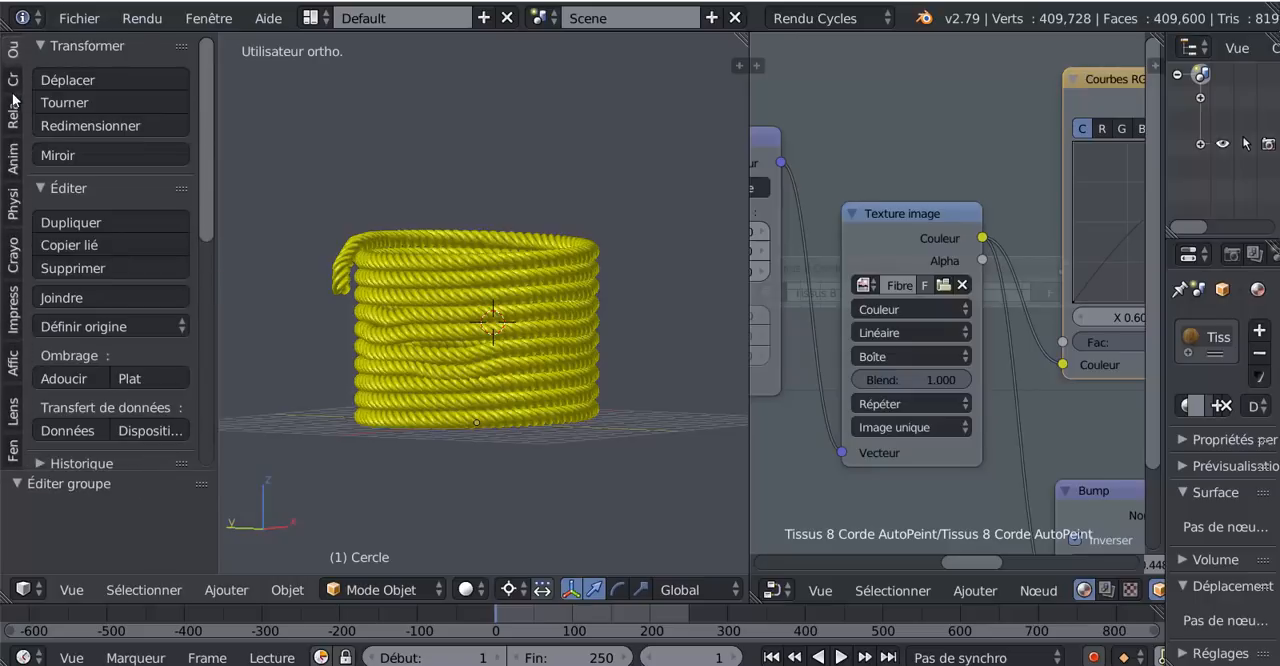
{"action": "left_click", "coordinate": [13, 80]}
{"action": "left_click", "coordinate": [100, 105]}
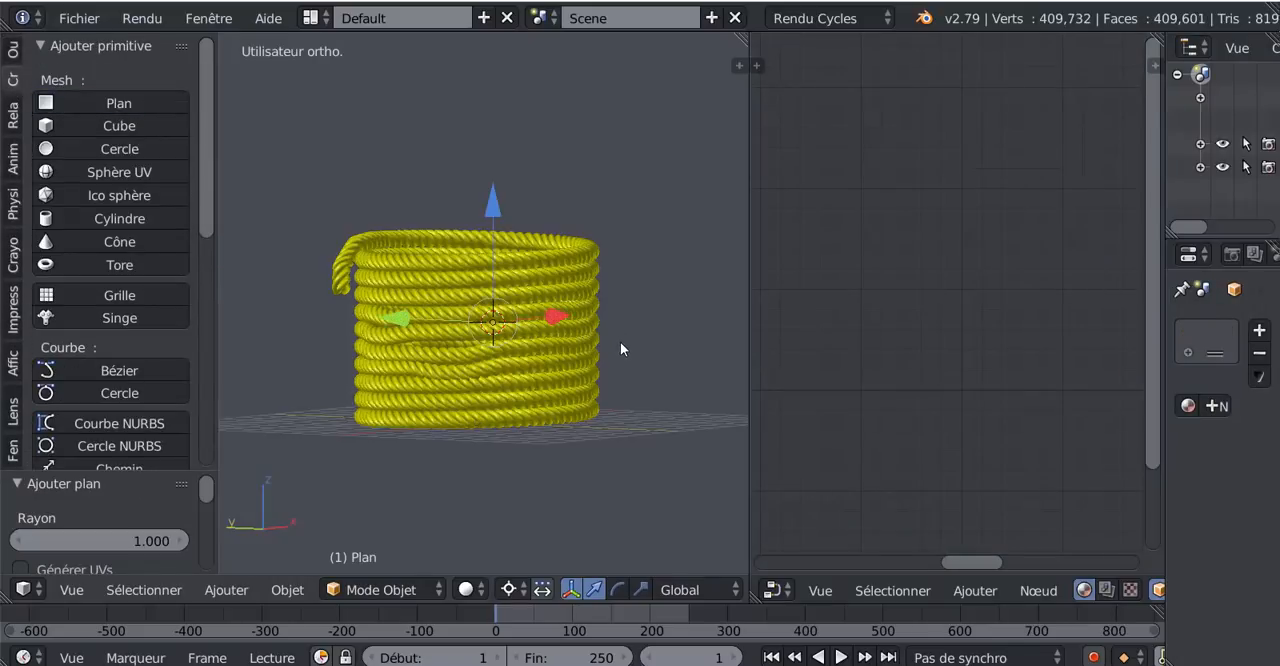
- Move the new plane well above the rope coil and scale it up by about 3.018
{"action": "scroll", "coordinate": [620, 341], "scroll_direction": "down", "scroll_amount": 3}
{"action": "key", "text": "g"}
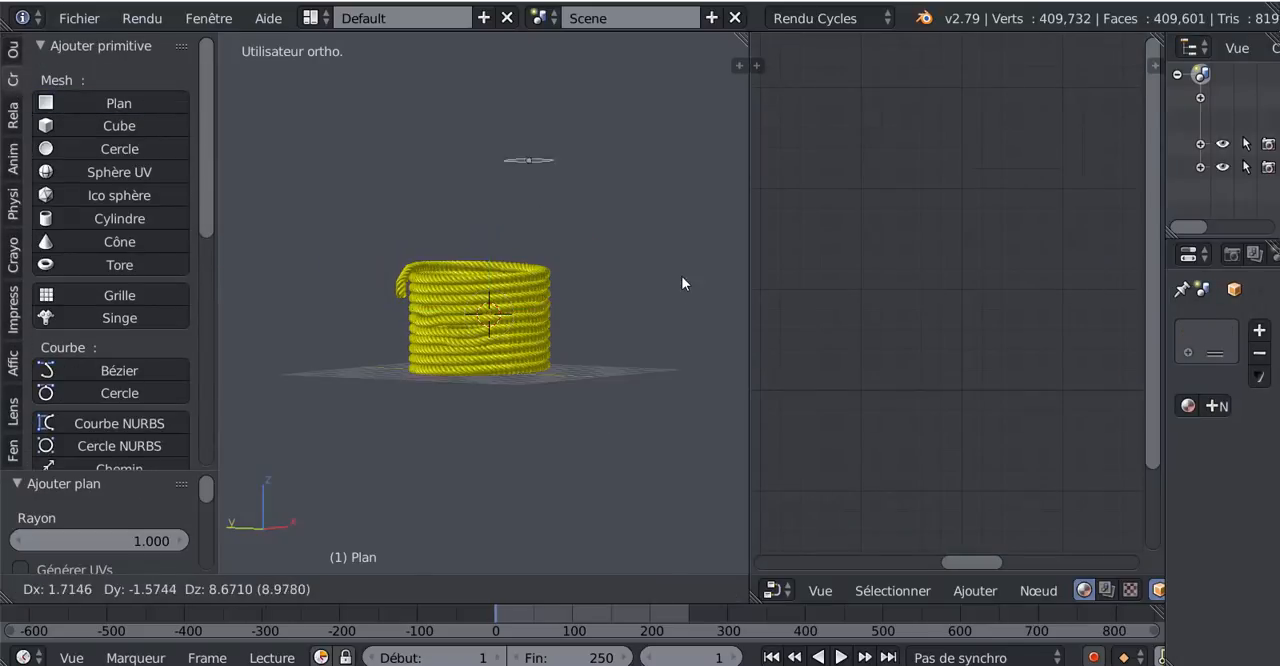
{"action": "left_click", "coordinate": [677, 260]}
{"action": "key", "text": "s"}
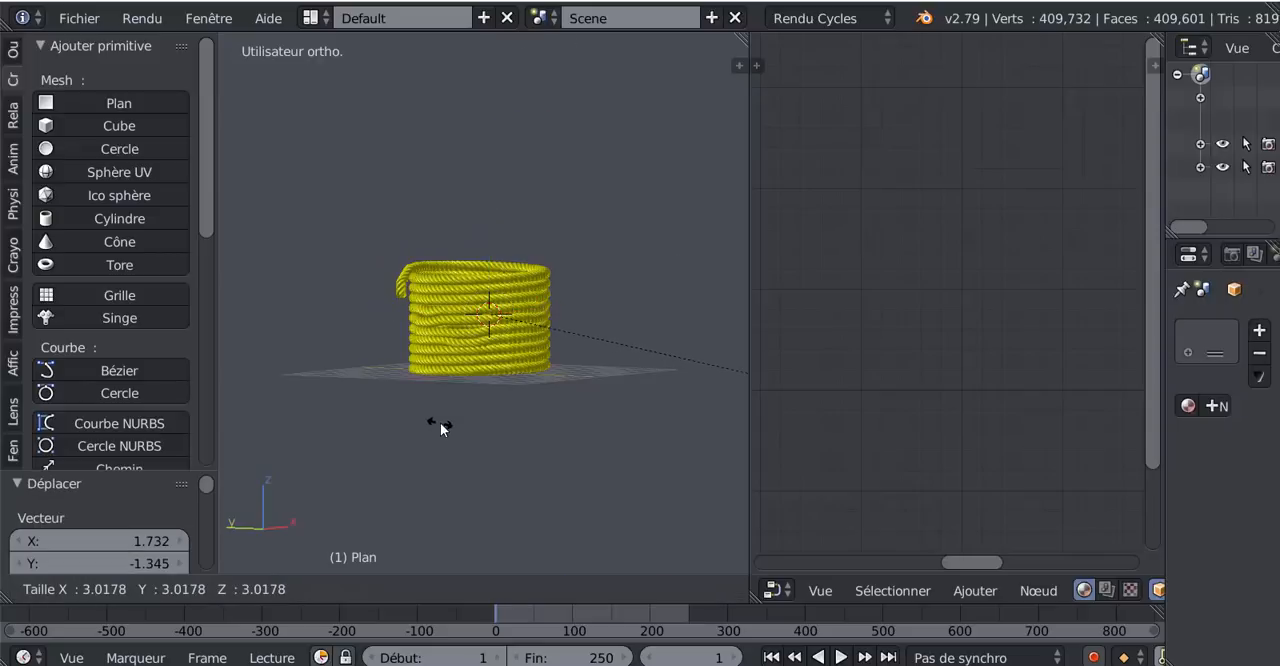
{"action": "left_click", "coordinate": [440, 422]}
- With the pivot point set to Barycentre, lower the plane toward the rope and enlarge it by about 4.055
{"action": "scroll", "coordinate": [460, 430], "scroll_direction": "down", "scroll_amount": 3}
{"action": "left_click", "coordinate": [508, 589]}
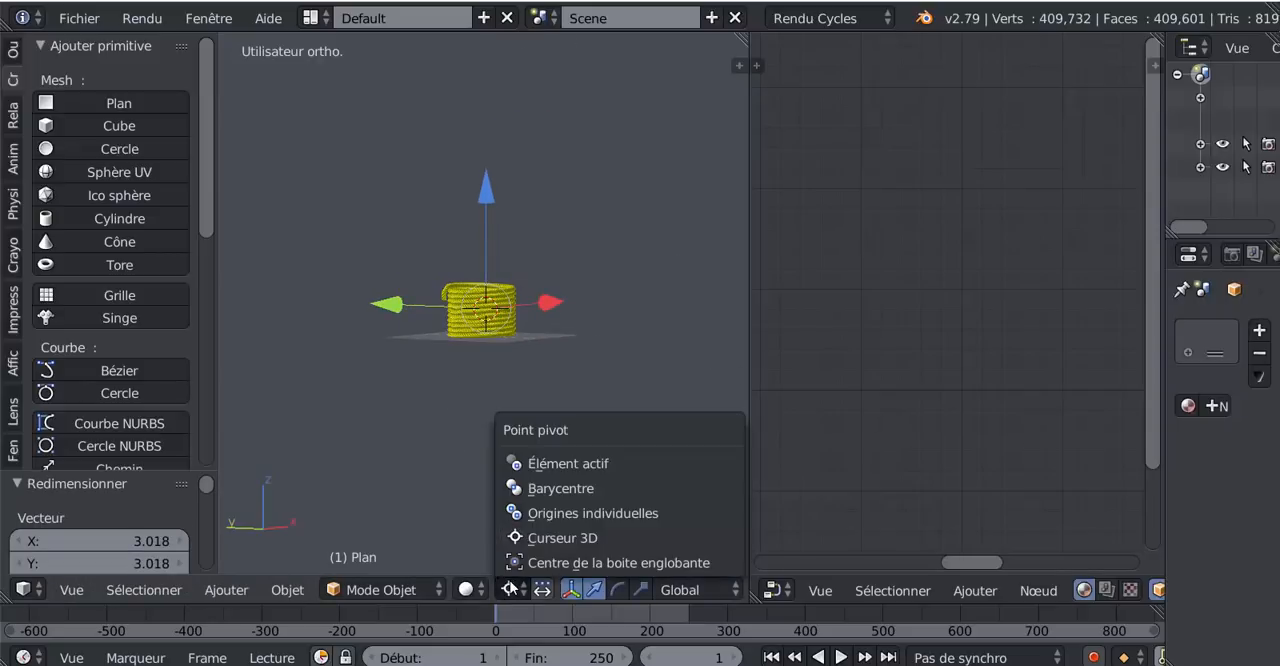
{"action": "left_click", "coordinate": [544, 490]}
{"action": "scroll", "coordinate": [557, 445], "scroll_direction": "down", "scroll_amount": 2}
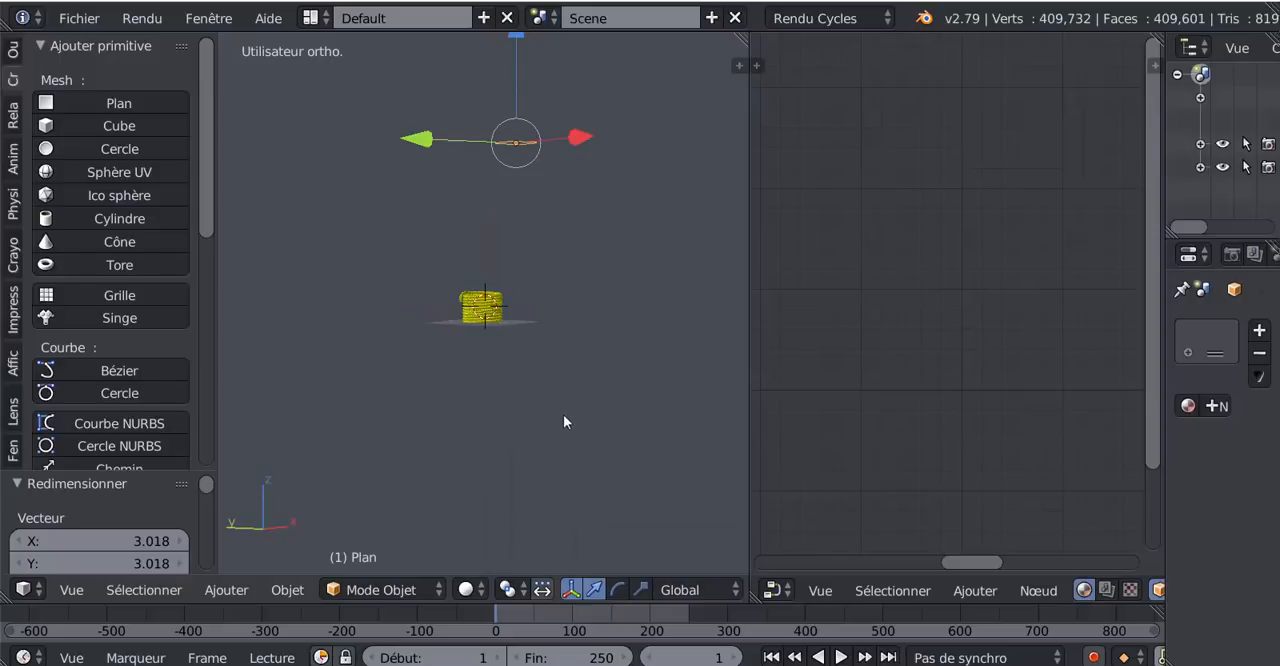
{"action": "left_click_drag", "start_coordinate": [515, 40], "coordinate": [516, 120]}
{"action": "key", "text": "s"}
{"action": "left_click", "coordinate": [319, 435]}
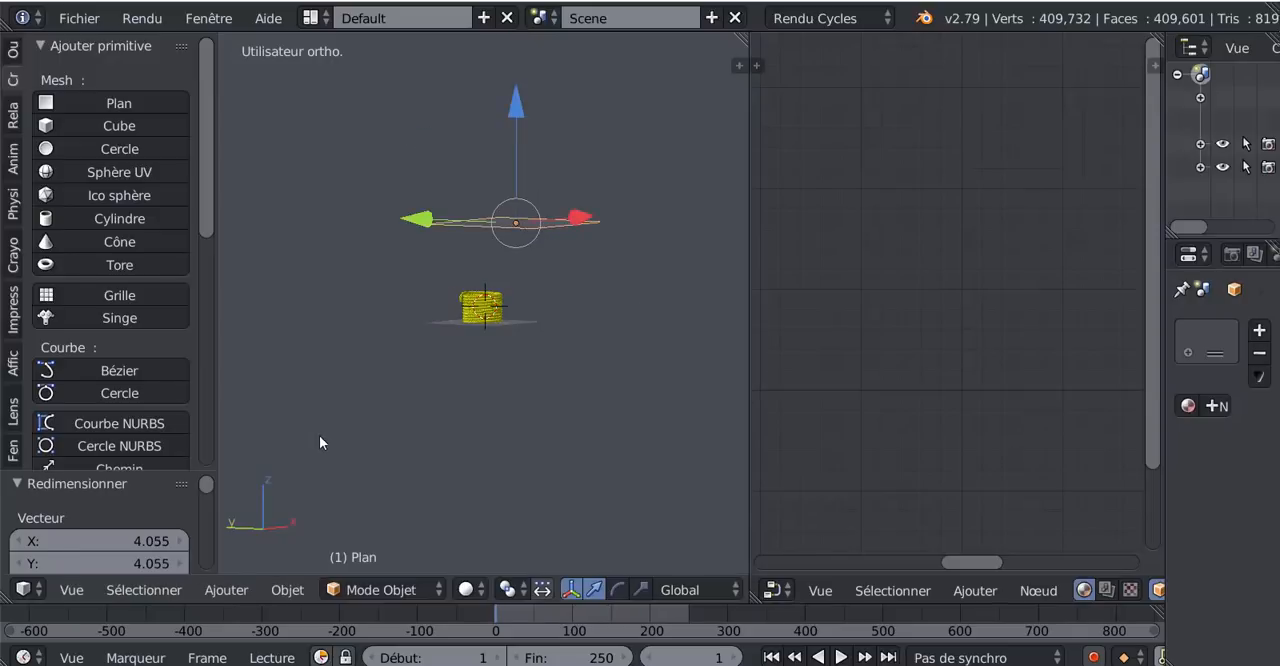
- Widen the properties area and give the plane a new material with an Émission surface
{"action": "left_click_drag", "start_coordinate": [1166, 371], "coordinate": [962, 385]}
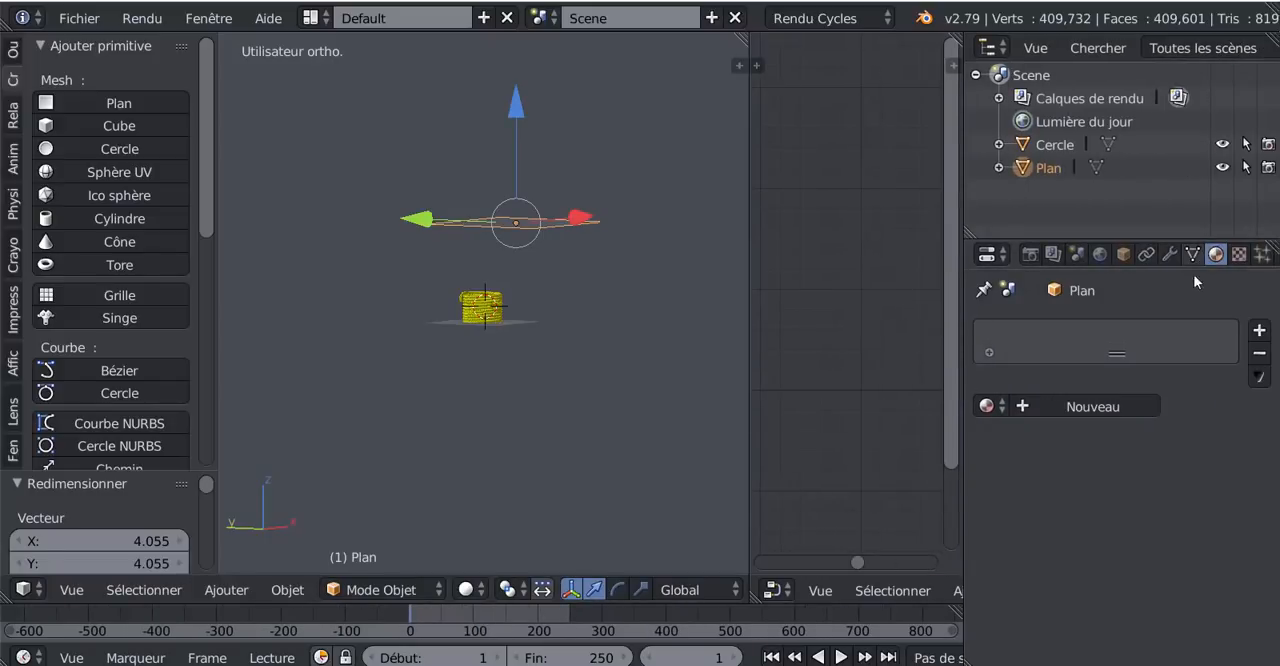
{"action": "left_click", "coordinate": [1089, 406]}
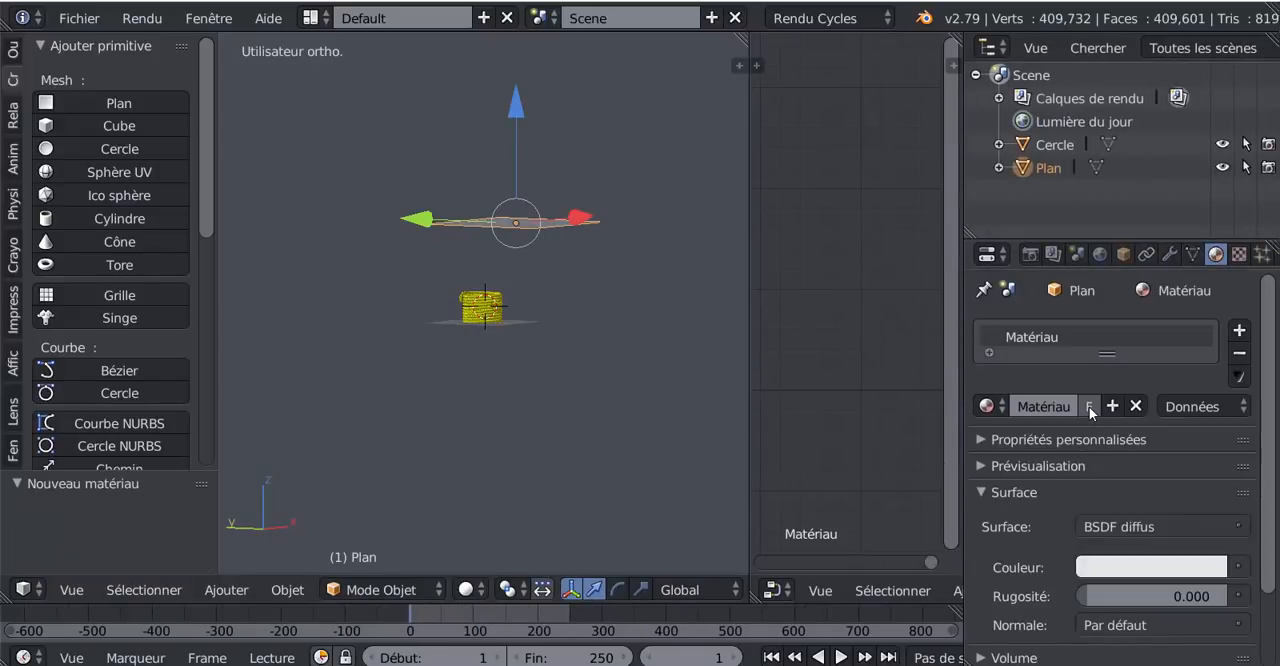
{"action": "left_click", "coordinate": [990, 408]}
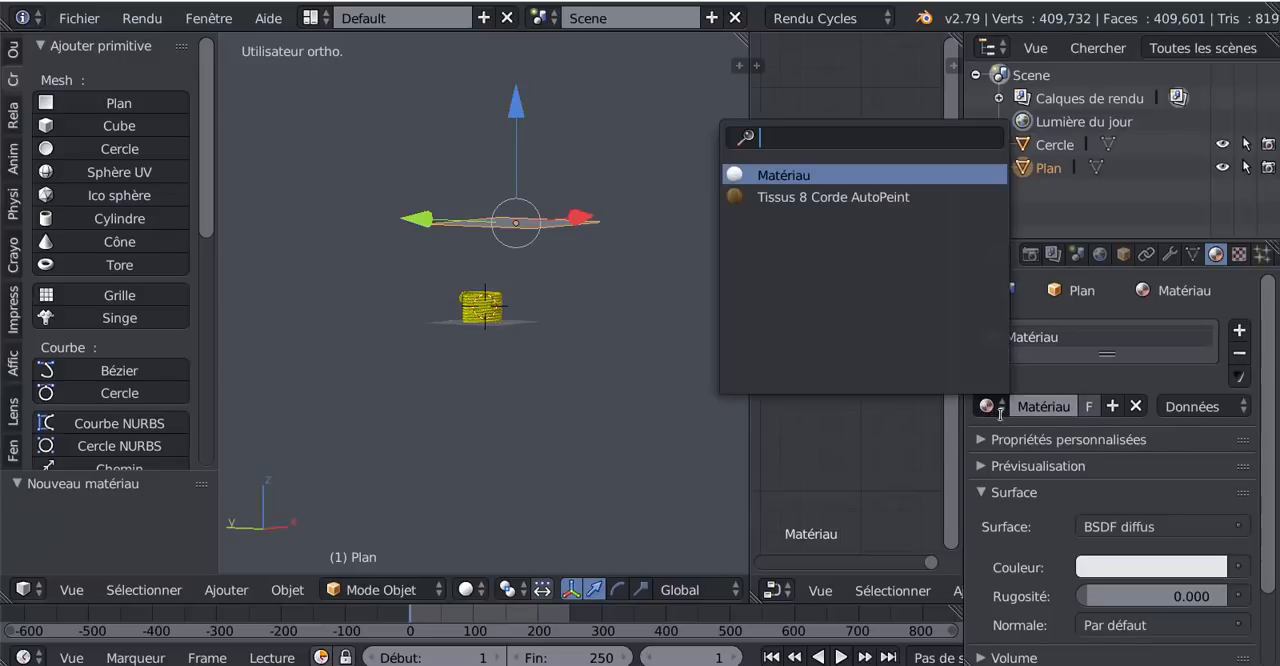
{"action": "left_click", "coordinate": [1239, 568]}
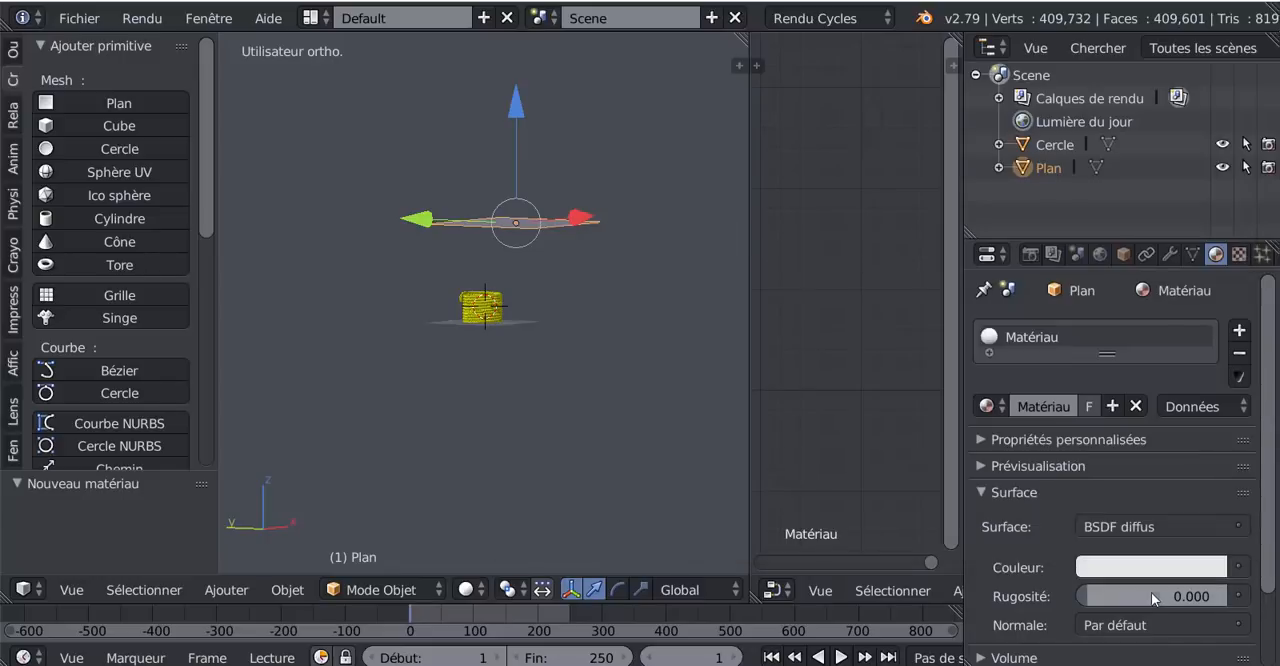
{"action": "left_click", "coordinate": [1239, 567]}
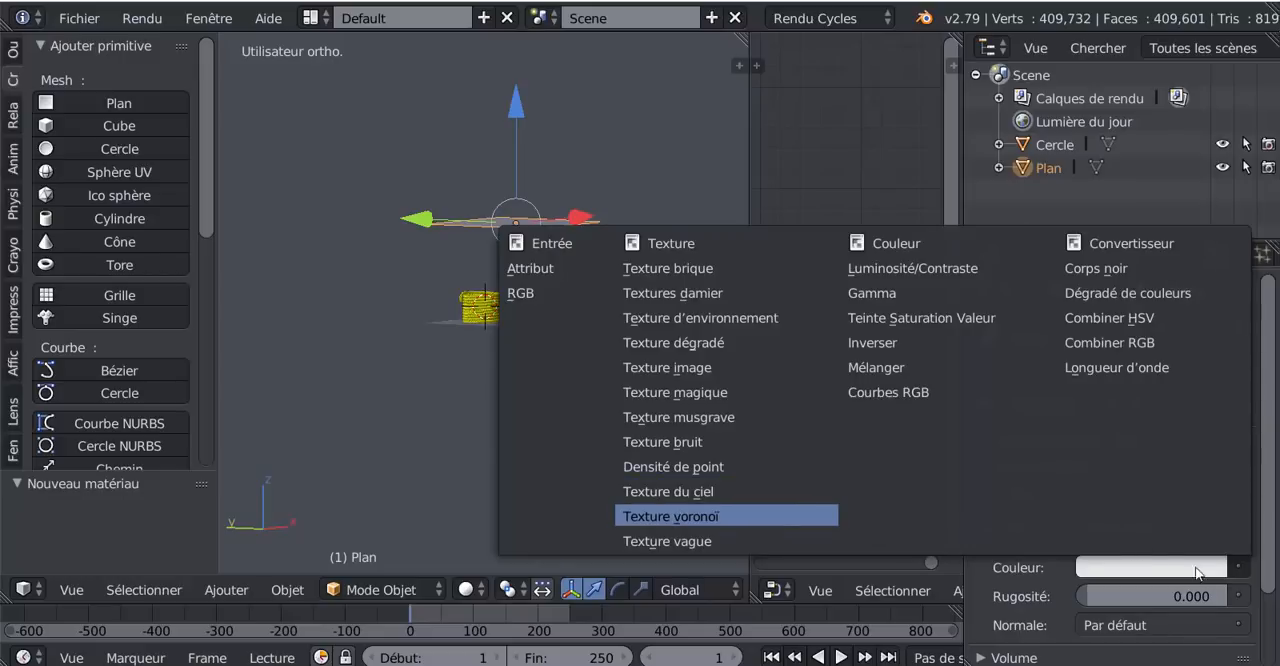
{"action": "left_click", "coordinate": [1234, 530]}
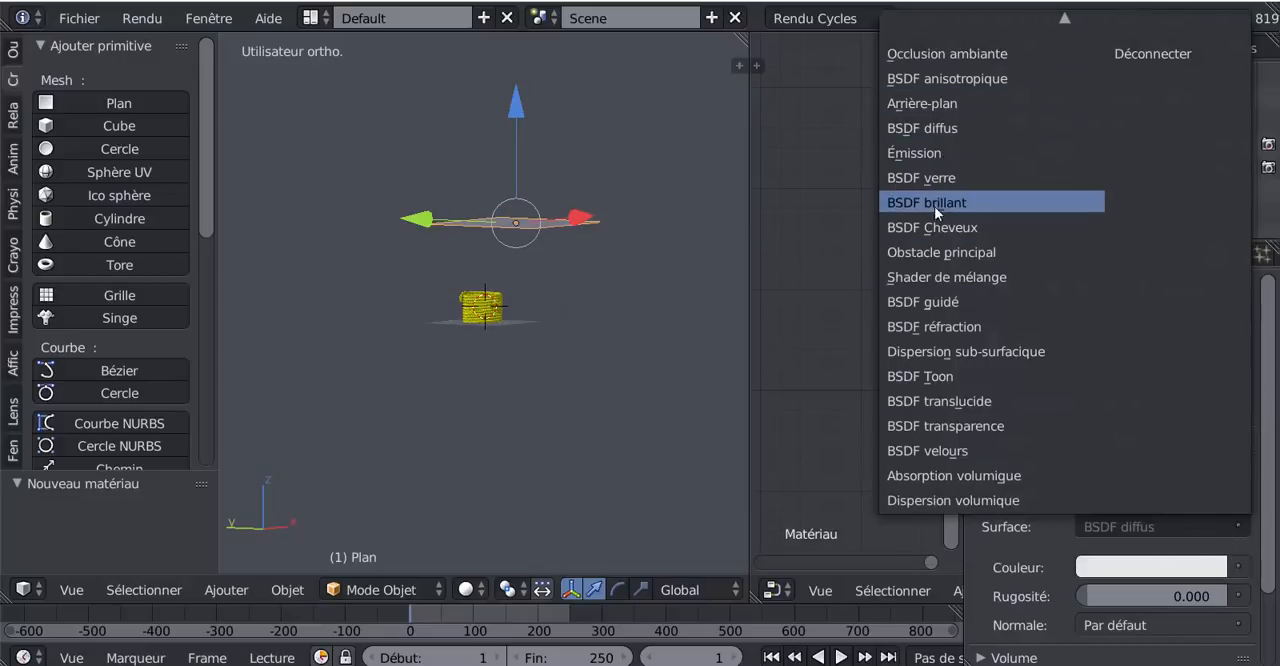
{"action": "left_click", "coordinate": [932, 153]}
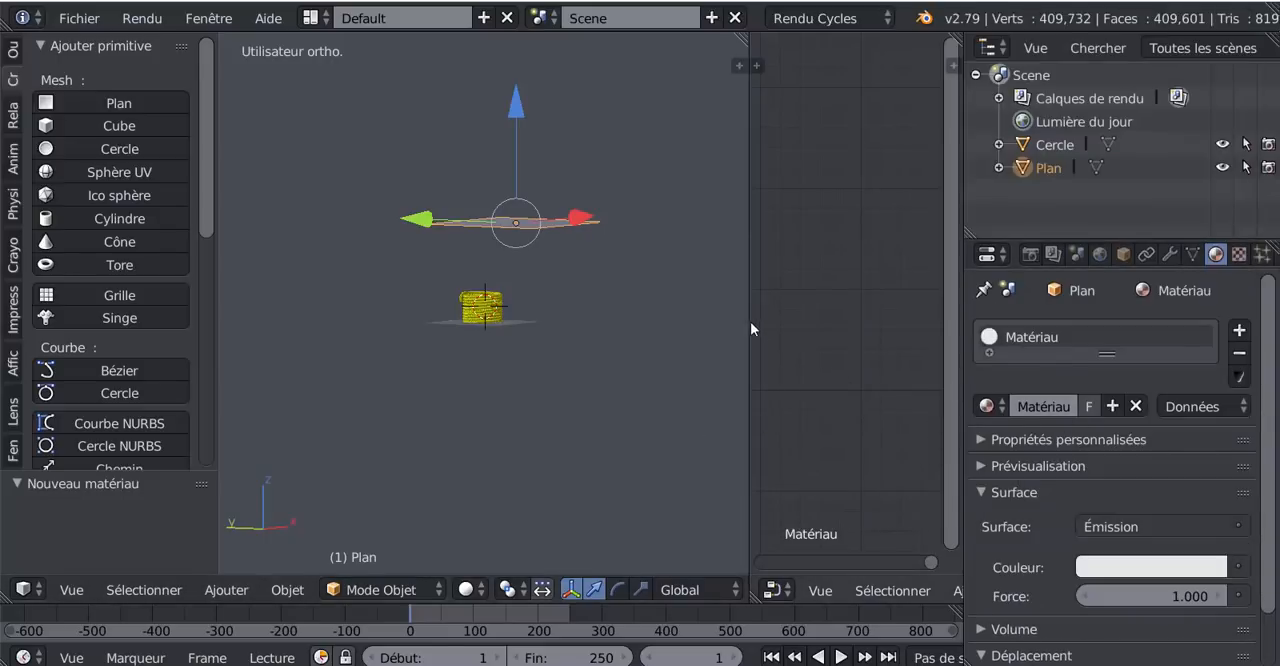
- Switch the 3D view to Rendu shading and set the plane's emission force to 3.000
{"action": "left_click", "coordinate": [468, 590]}
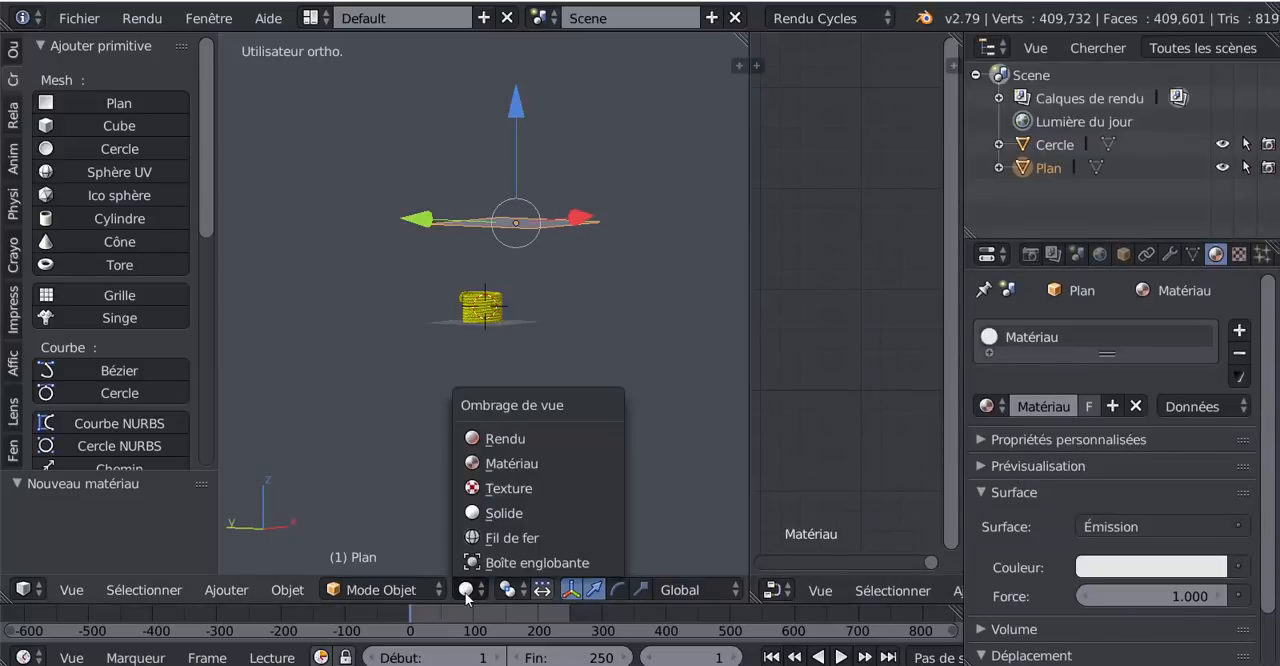
{"action": "left_click", "coordinate": [485, 440]}
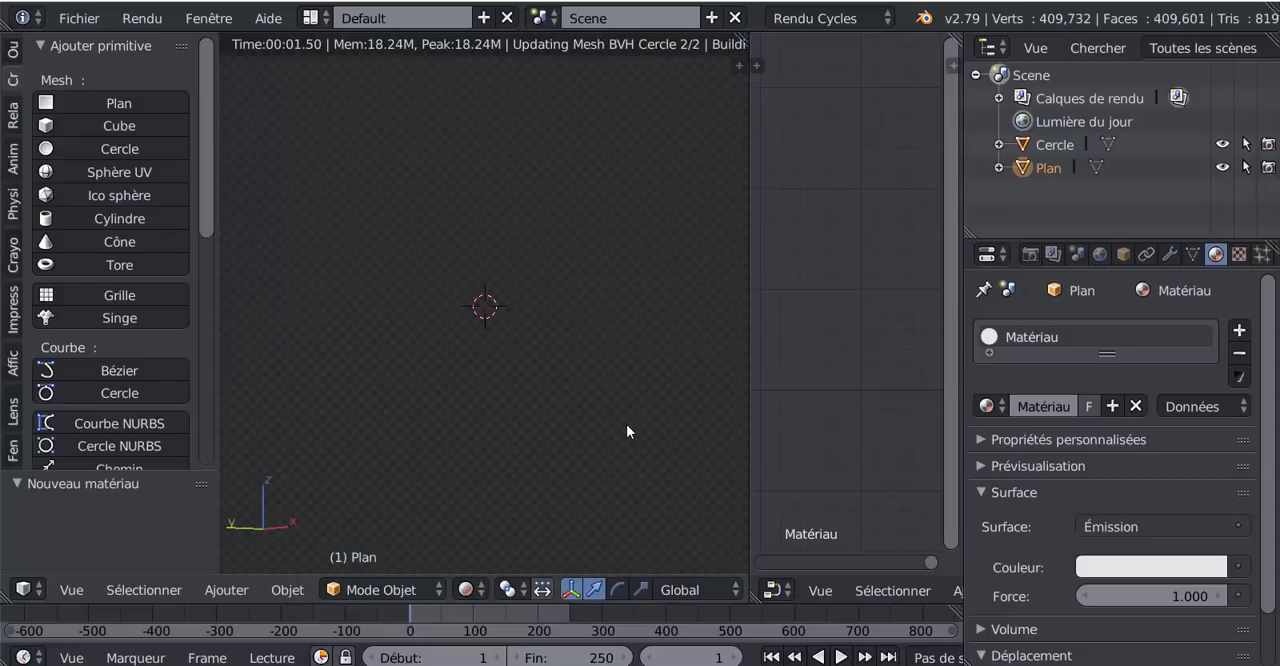
{"action": "scroll", "coordinate": [646, 434], "scroll_direction": "up", "scroll_amount": 10}
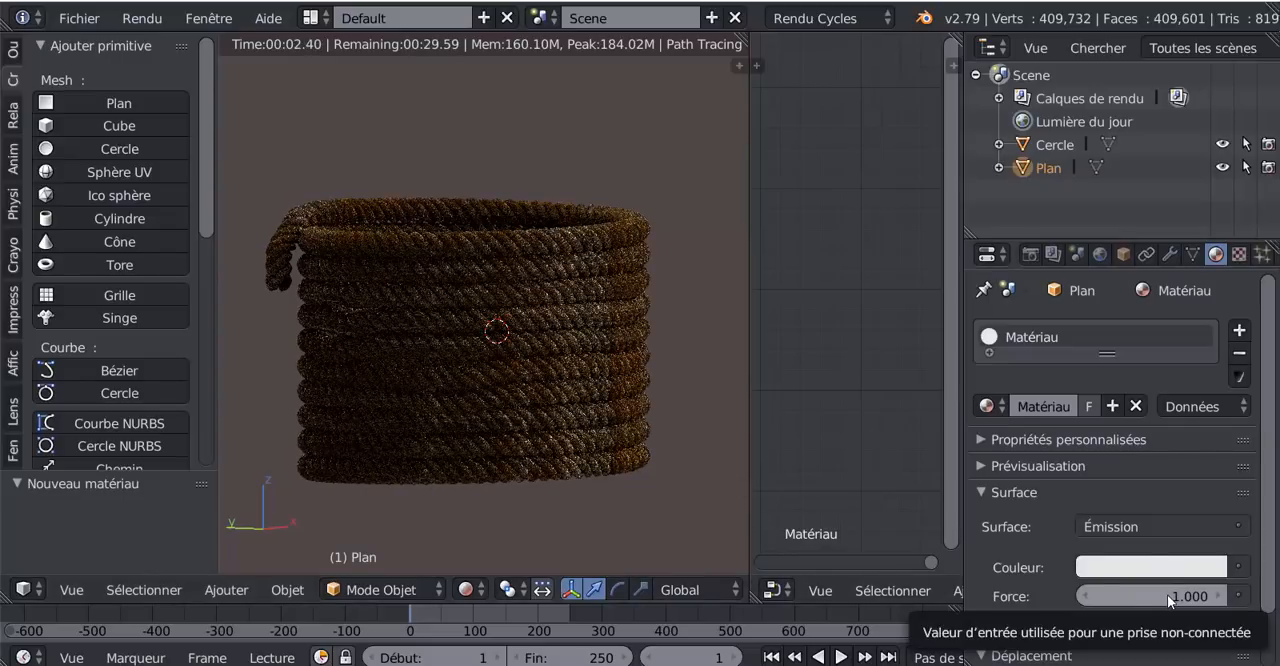
{"action": "left_click_drag", "start_coordinate": [1167, 594], "coordinate": [1204, 594]}
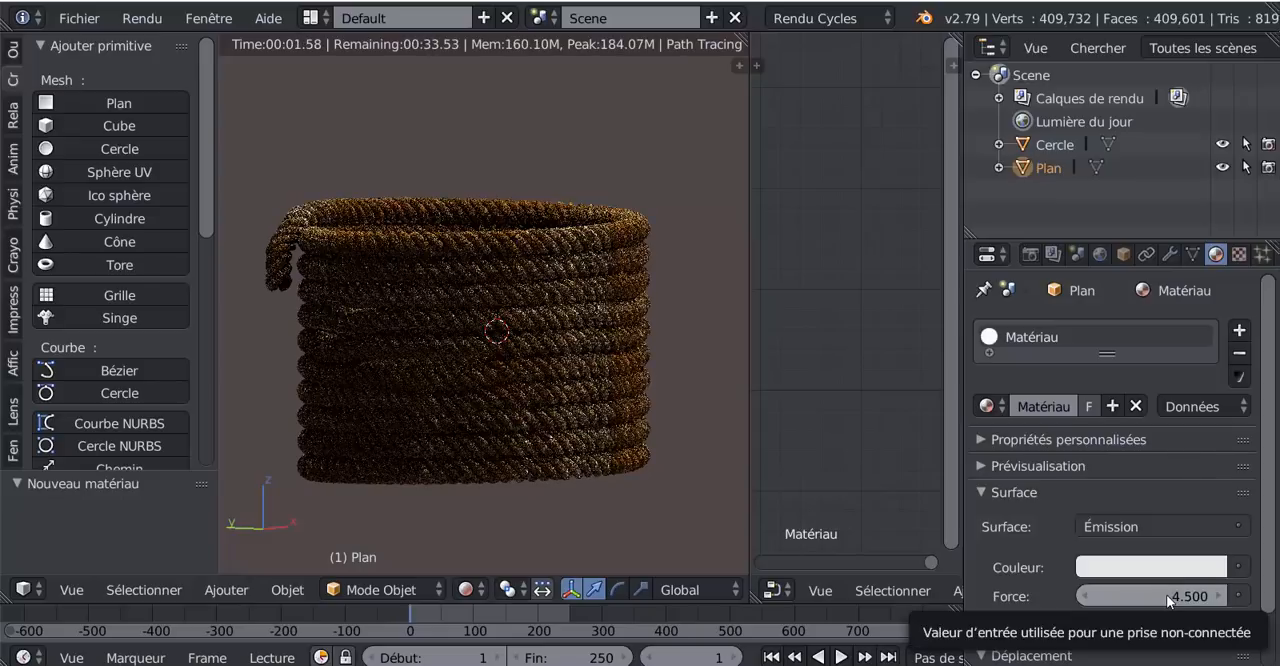
{"action": "mouse_move", "coordinate": [1166, 594]}
{"action": "left_mouse_down"}
{"action": "mouse_move", "coordinate": [1127, 594]}
{"action": "mouse_move", "coordinate": [1159, 592]}
{"action": "left_mouse_up"}
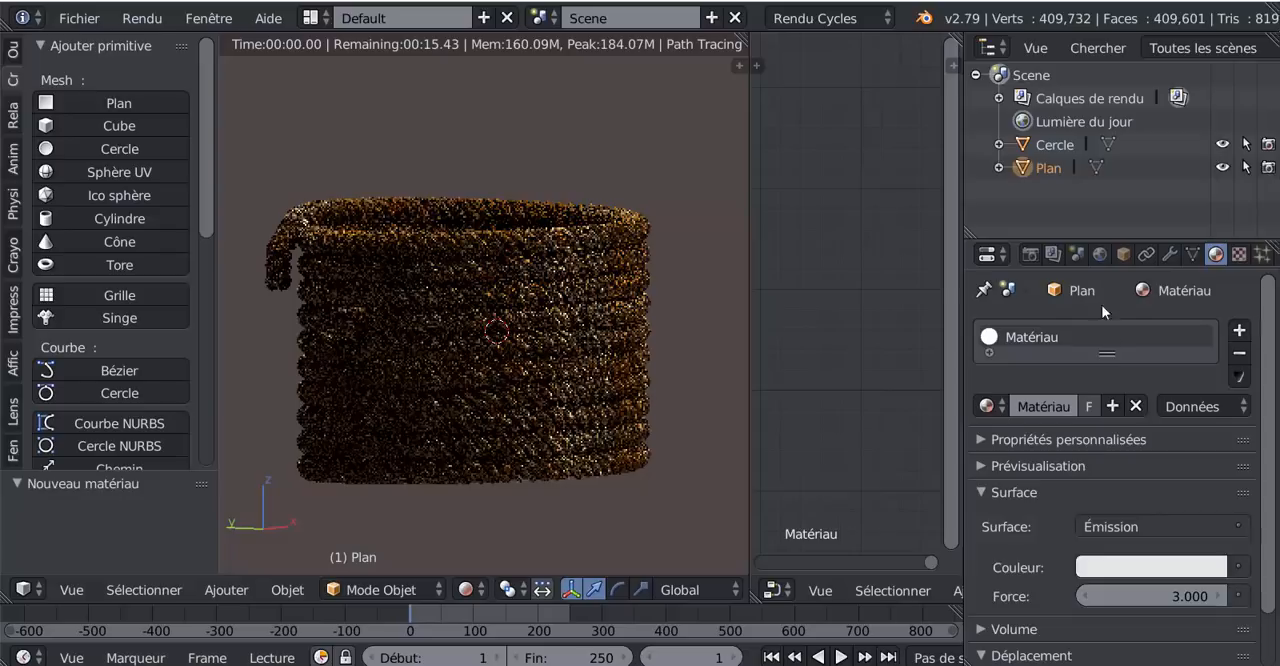
- Display the world settings, widen the node editor and switch it to the world's node tree
{"action": "left_click", "coordinate": [1099, 255]}
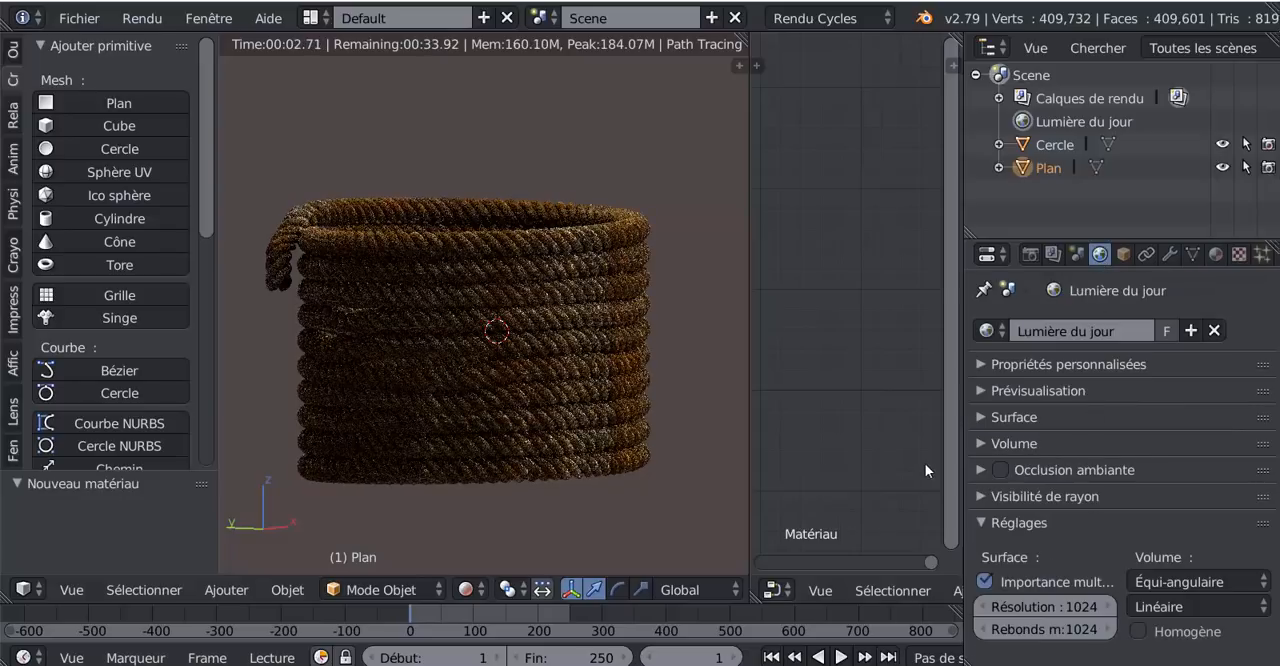
{"action": "scroll", "coordinate": [914, 596], "scroll_direction": "down", "scroll_amount": 4}
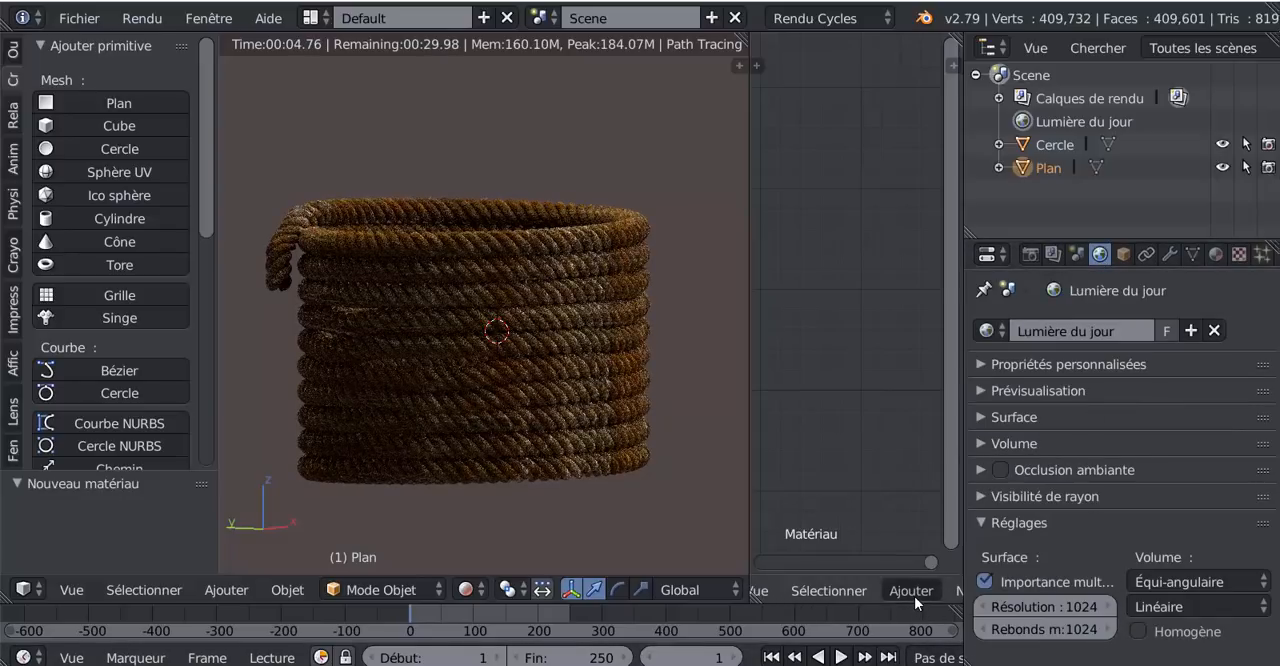
{"action": "left_click_drag", "start_coordinate": [1050, 530], "coordinate": [1146, 545]}
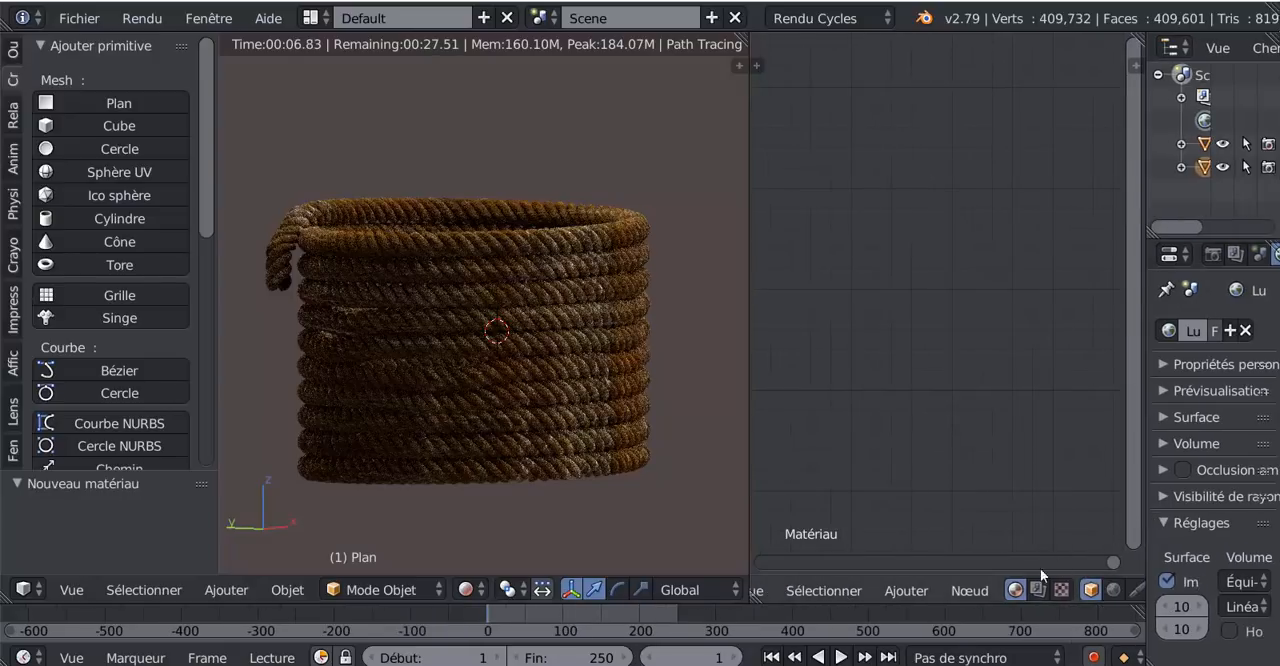
{"action": "scroll", "coordinate": [1012, 589], "scroll_direction": "down", "scroll_amount": 4}
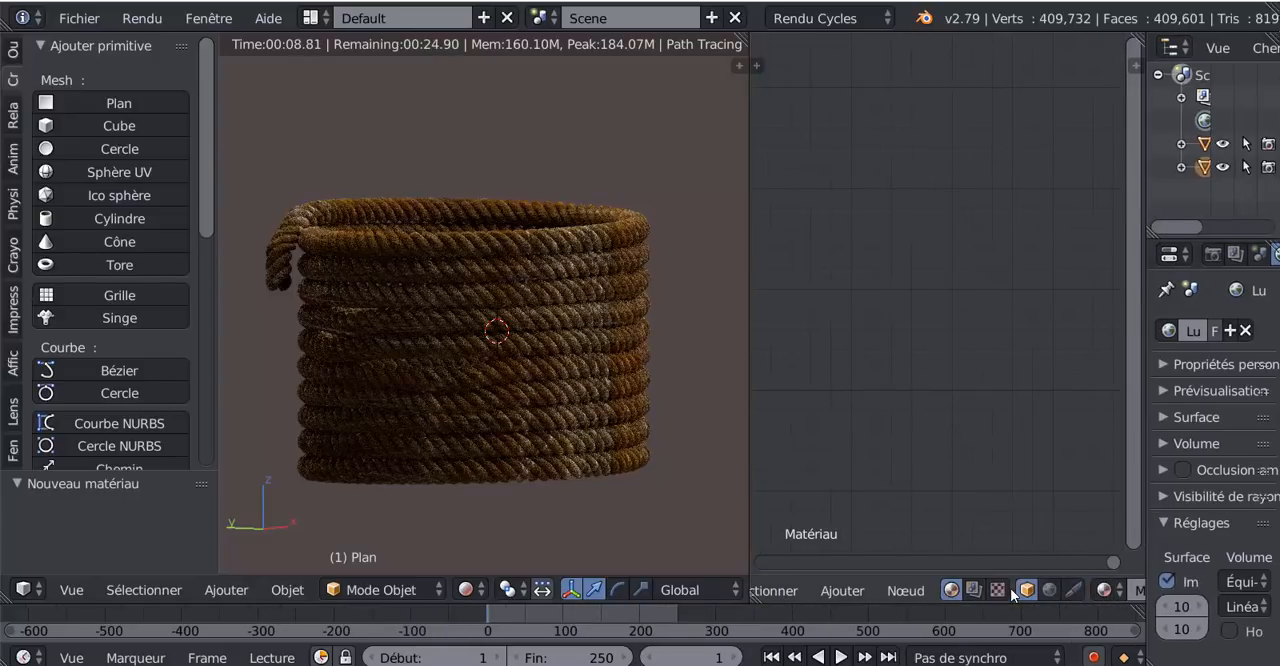
{"action": "left_click", "coordinate": [985, 590]}
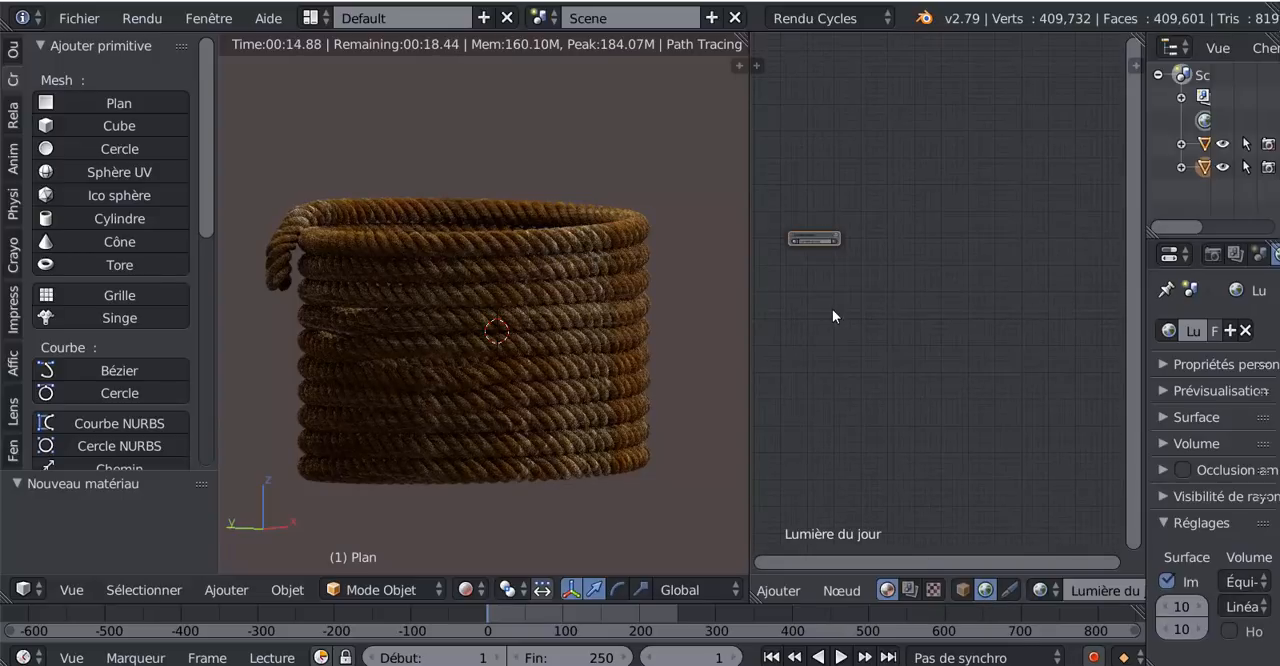
- Open the Lumière du jour node group for editing and set the Arrière-plan force to 3.600
{"action": "middle_click_drag", "start_coordinate": [873, 317], "coordinate": [1013, 434]}
{"action": "scroll", "coordinate": [981, 339], "scroll_direction": "up", "scroll_amount": 10}
{"action": "scroll", "coordinate": [1002, 387], "scroll_direction": "up", "scroll_amount": 9}
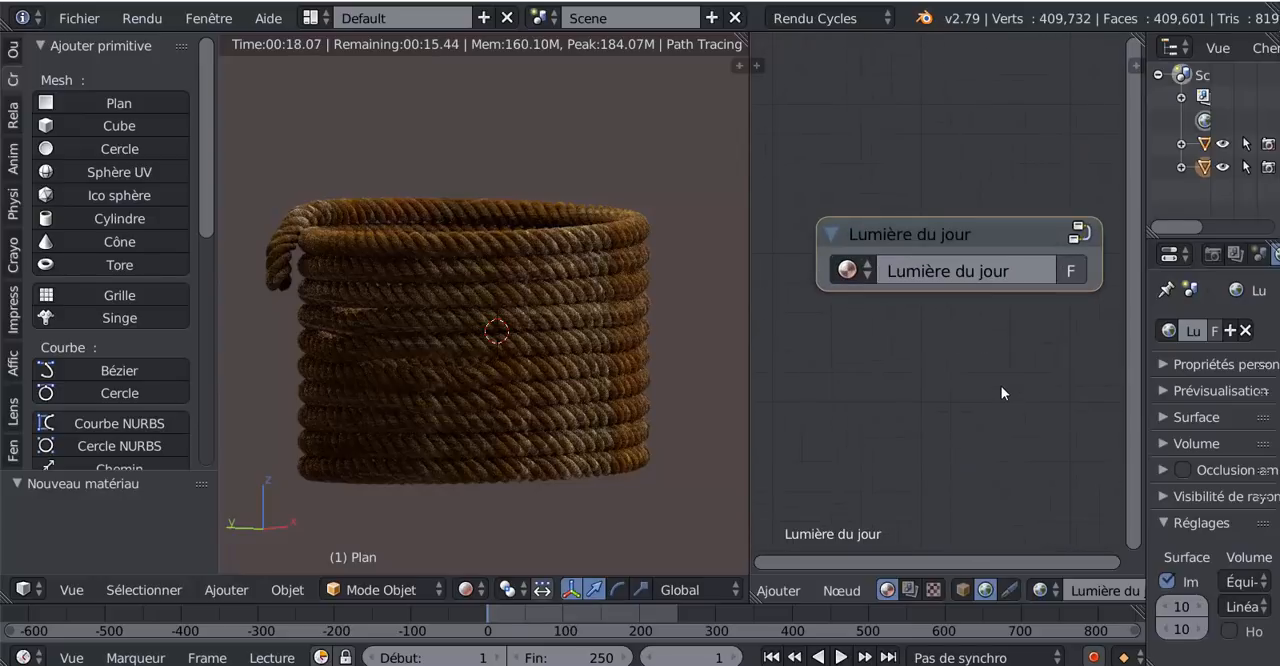
{"action": "middle_click_drag", "start_coordinate": [1001, 387], "coordinate": [984, 411]}
{"action": "left_click", "coordinate": [1054, 258]}
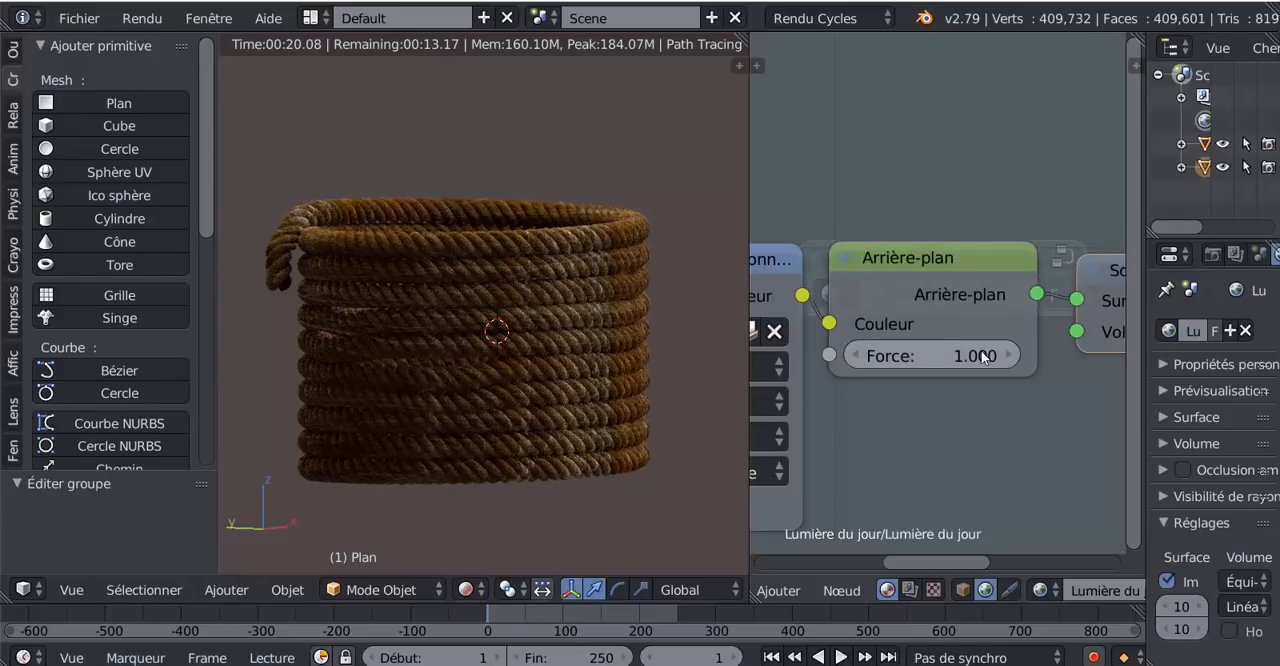
{"action": "left_click_drag", "start_coordinate": [985, 355], "coordinate": [963, 398]}
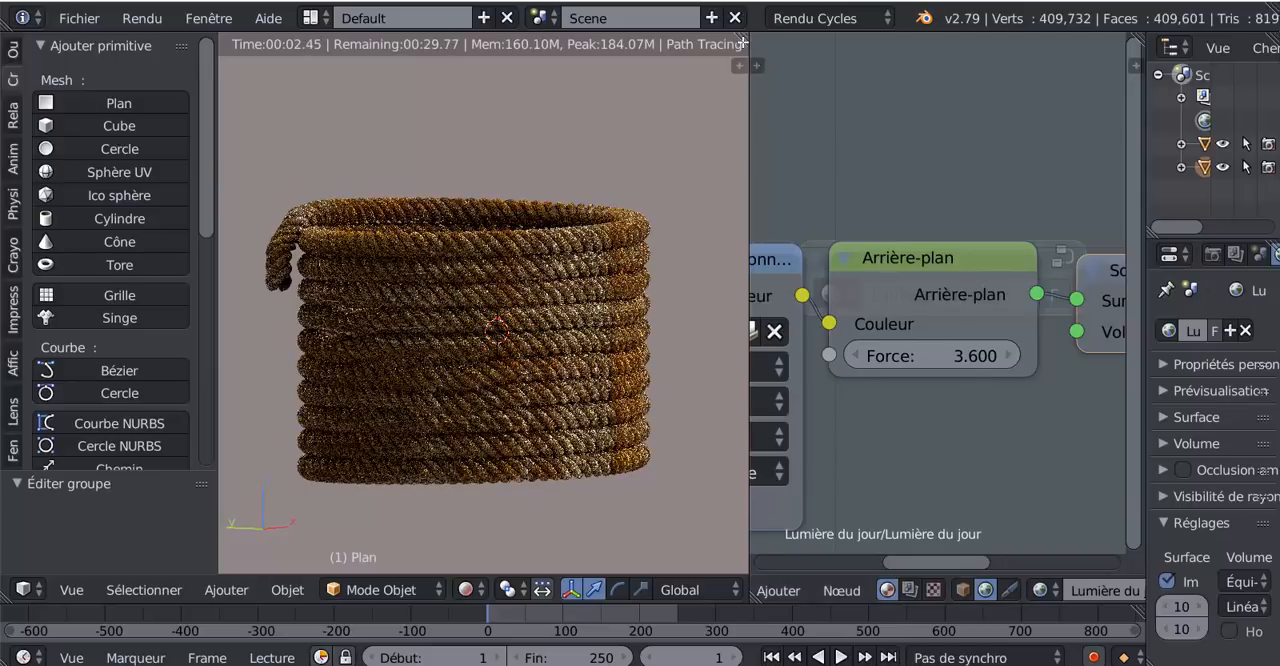
- Merge the world node area back into the 3D view, split off a new area and make it a node editor
{"action": "left_click_drag", "start_coordinate": [743, 42], "coordinate": [809, 148]}
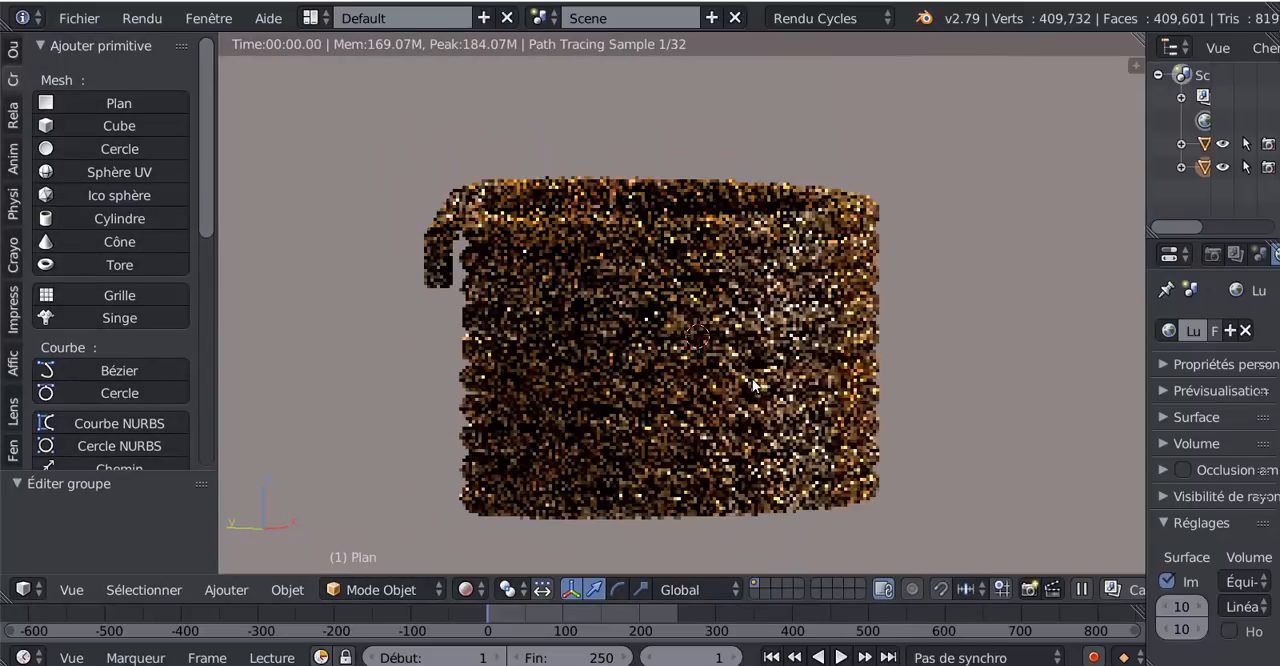
{"action": "left_click_drag", "start_coordinate": [1135, 64], "coordinate": [836, 72]}
{"action": "left_click", "coordinate": [856, 590]}
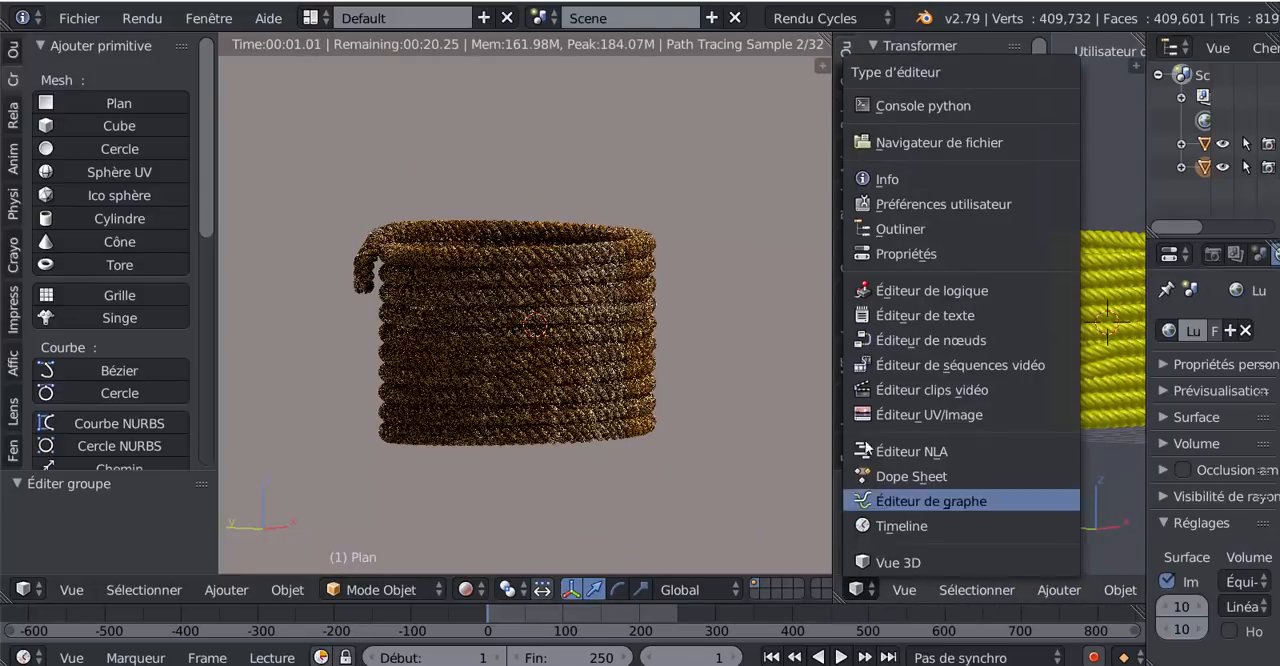
{"action": "left_click", "coordinate": [874, 343]}
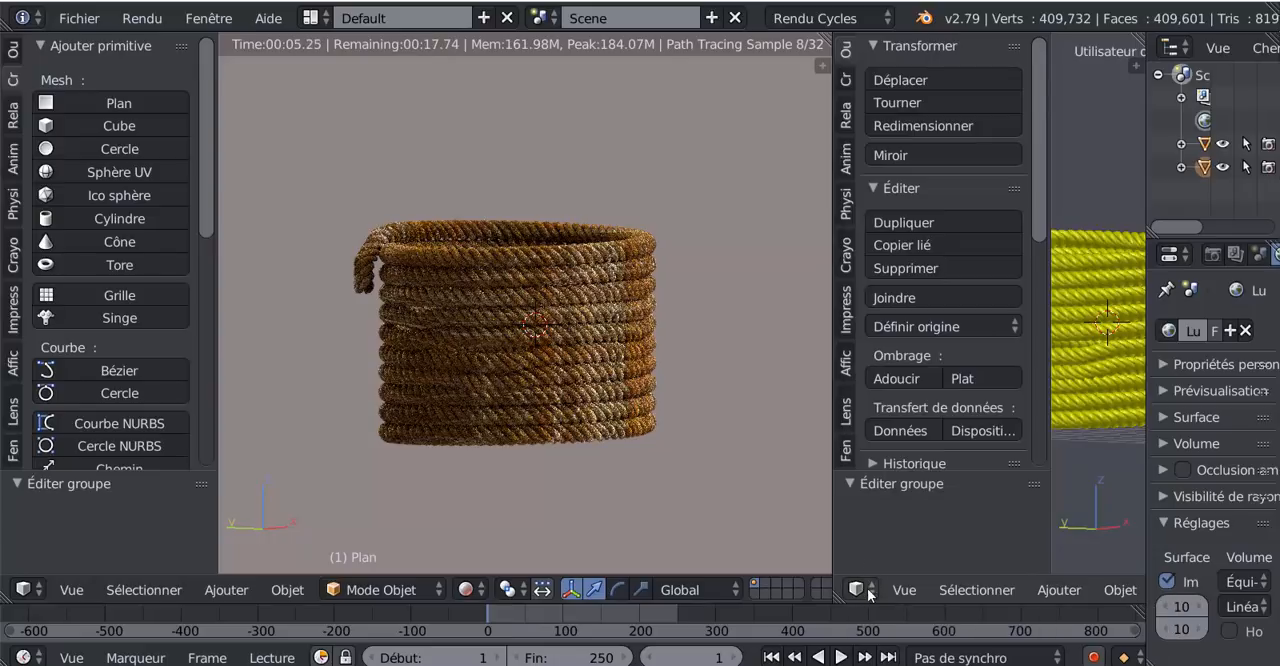
{"action": "left_click", "coordinate": [866, 594]}
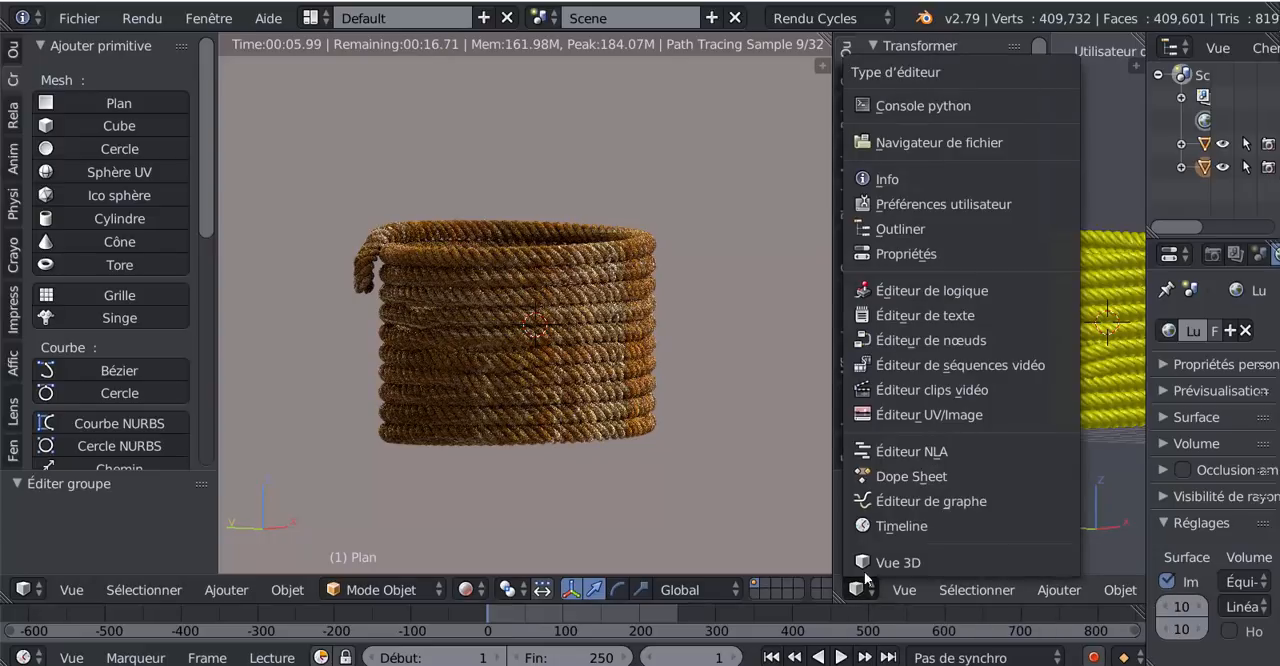
{"action": "left_click", "coordinate": [876, 345]}
- Select the rope, widen the node editor and open the Tissus 8 Corde AutoPeint node group for editing
{"action": "left_click_drag", "start_coordinate": [935, 340], "coordinate": [1085, 340]}
{"action": "right_click_drag", "start_coordinate": [554, 345], "coordinate": [591, 474]}
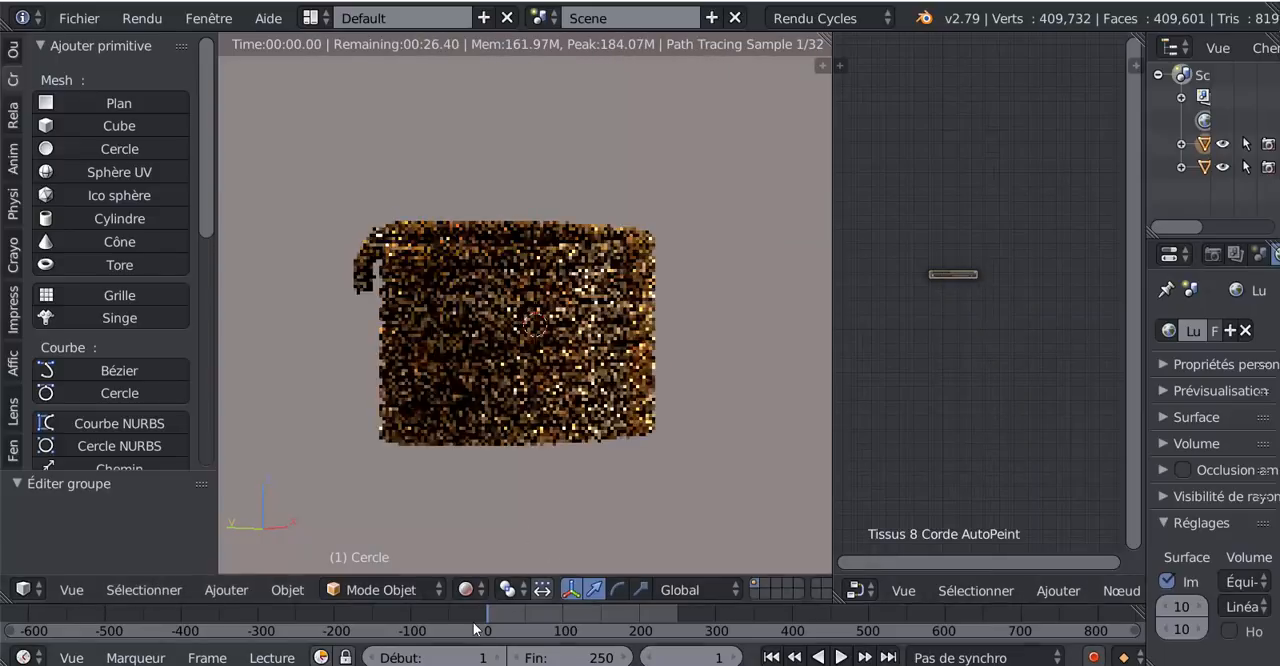
{"action": "scroll", "coordinate": [932, 302], "scroll_direction": "up", "scroll_amount": 8}
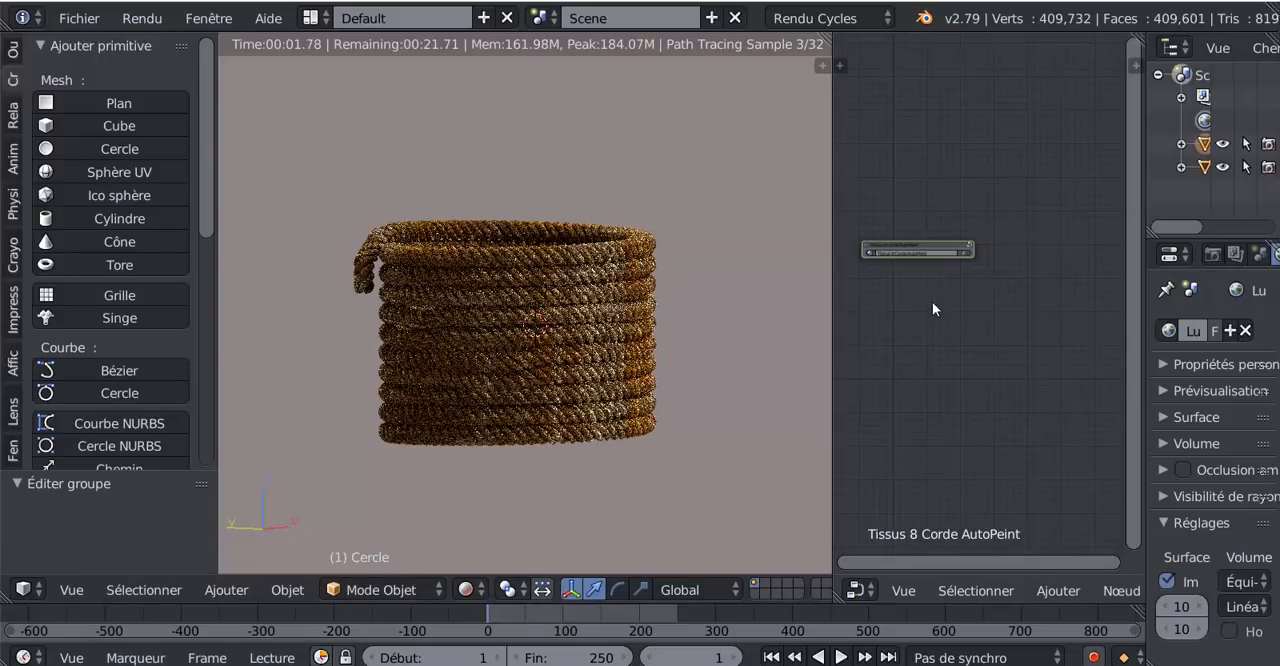
{"action": "middle_click_drag", "start_coordinate": [933, 302], "coordinate": [1000, 331]}
{"action": "scroll", "coordinate": [992, 328], "scroll_direction": "up", "scroll_amount": 8}
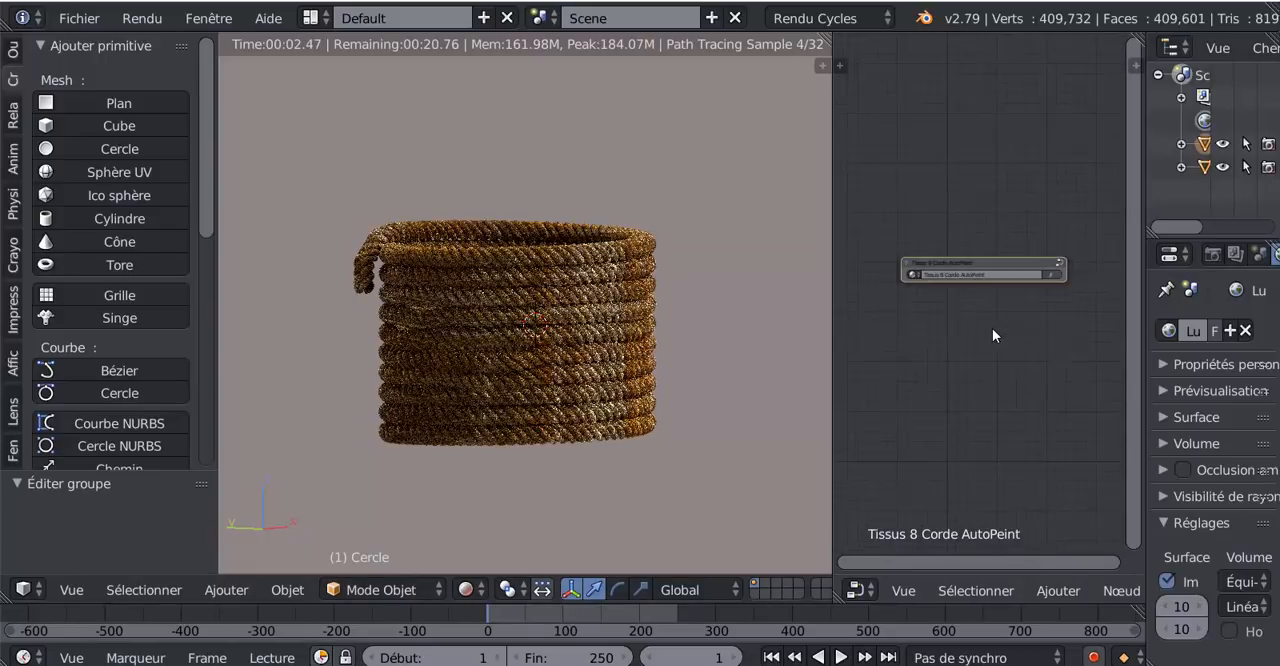
{"action": "left_click", "coordinate": [830, 259]}
{"action": "left_click_drag", "start_coordinate": [833, 288], "coordinate": [742, 300]}
{"action": "left_click", "coordinate": [1044, 250]}
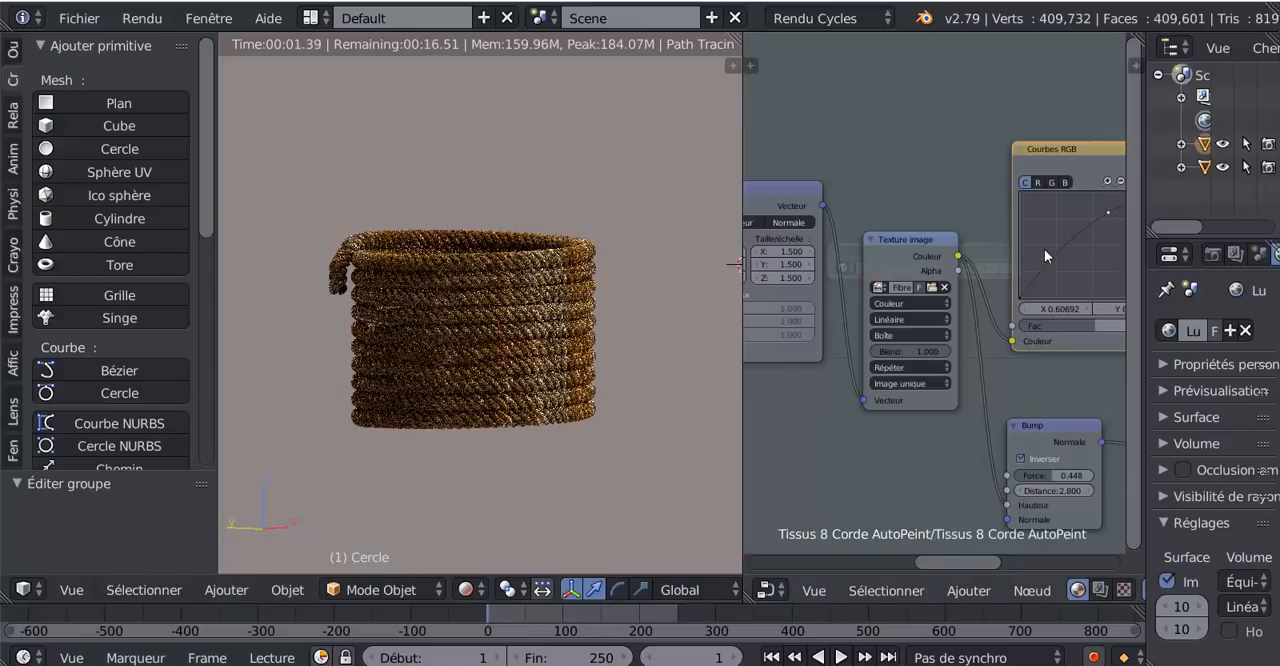
- Shift the Courbes RGB node slightly and set its Fac to 0
{"action": "middle_click_drag", "start_coordinate": [889, 458], "coordinate": [840, 432]}
{"action": "scroll", "coordinate": [860, 450], "scroll_direction": "up", "scroll_amount": 3}
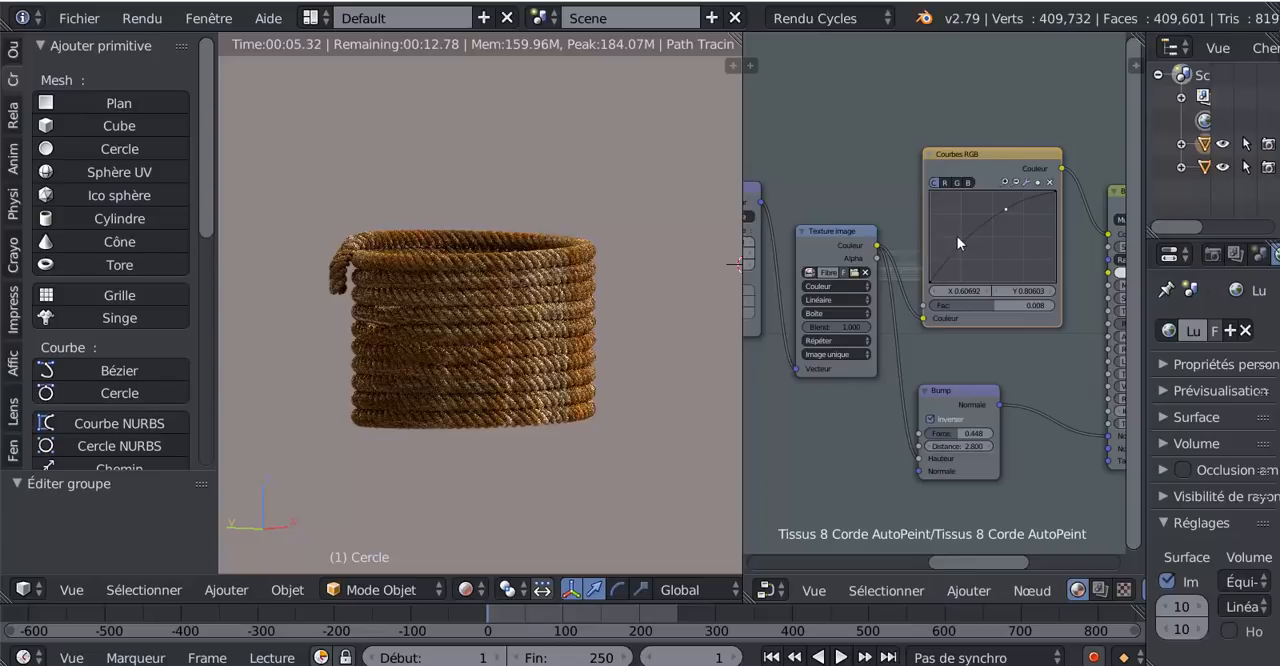
{"action": "left_click_drag", "start_coordinate": [996, 150], "coordinate": [989, 151]}
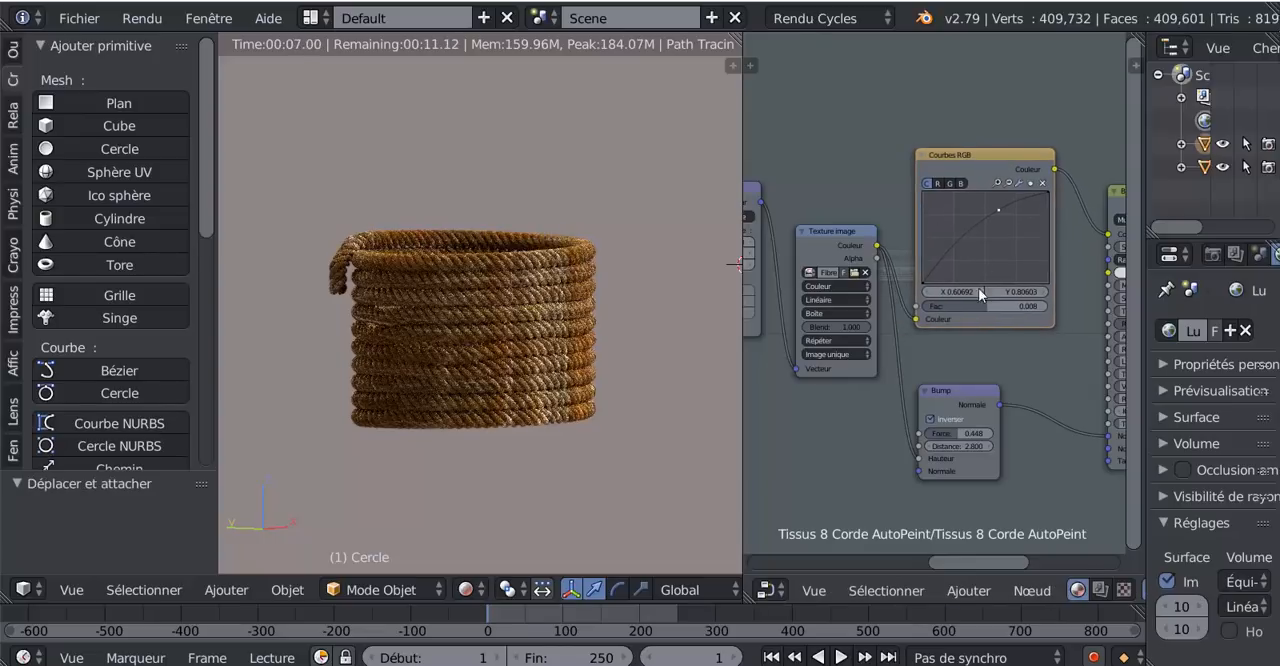
{"action": "scroll", "coordinate": [966, 332], "scroll_direction": "up", "scroll_amount": 2}
{"action": "mouse_move", "coordinate": [990, 312]}
{"action": "left_mouse_down"}
{"action": "mouse_move", "coordinate": [936, 312]}
{"action": "mouse_move", "coordinate": [985, 312]}
{"action": "left_mouse_up"}
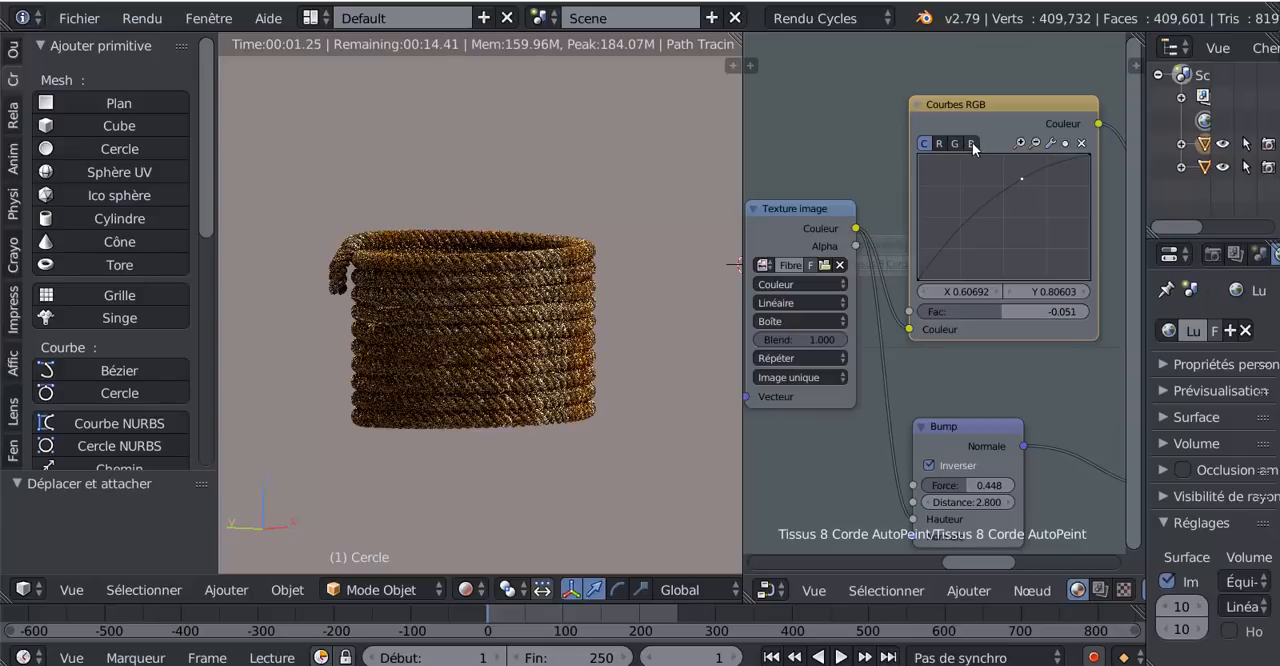
{"action": "left_click", "coordinate": [970, 143]}
{"action": "left_click", "coordinate": [1044, 288]}
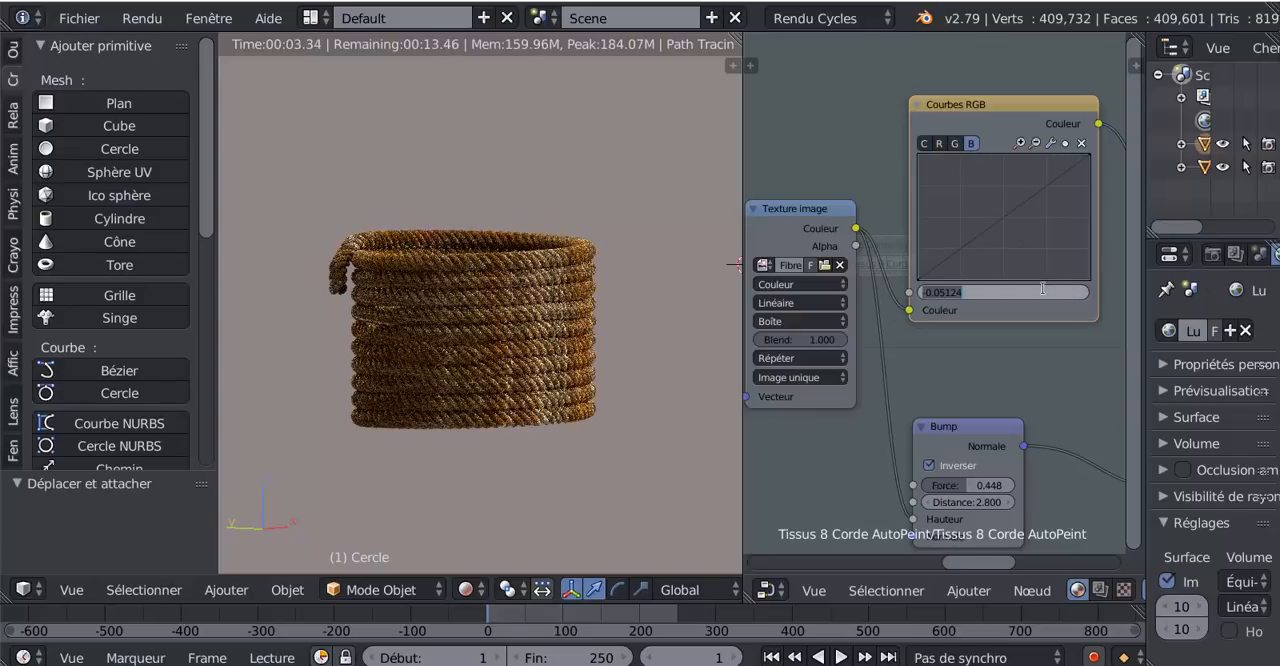
{"action": "type", "text": "0"}
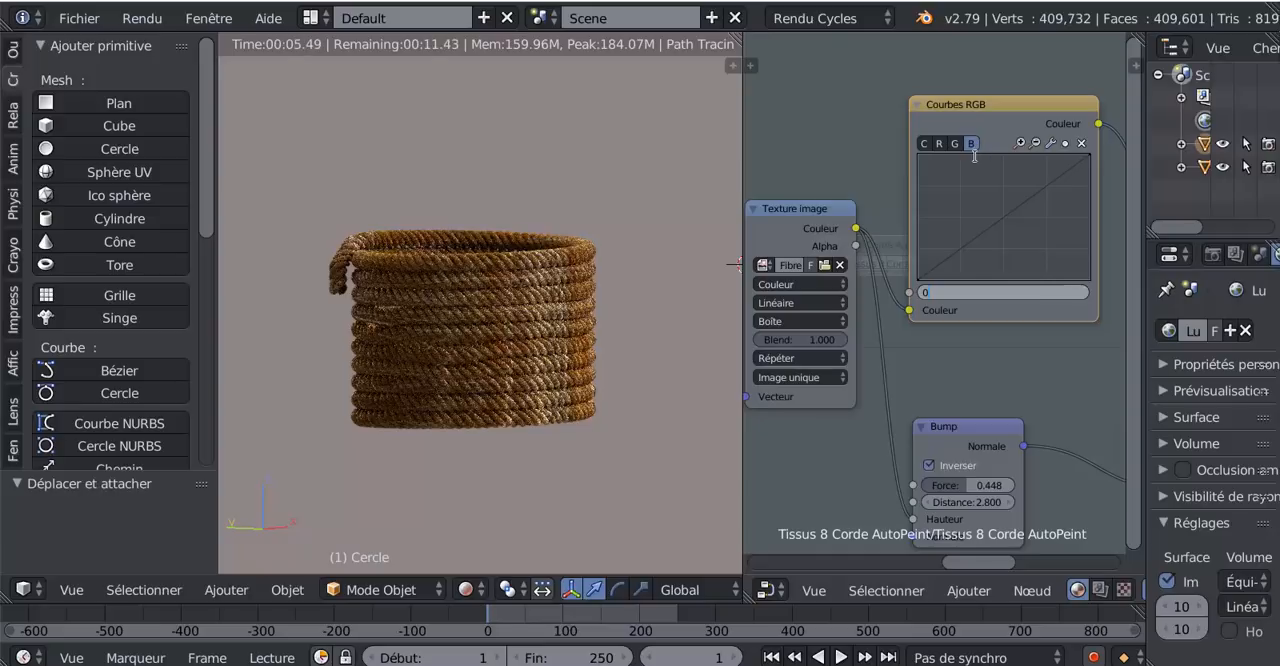
- Set the control point on the Courbes RGB node's combined curve to X 0 and Y 0
{"action": "left_click", "coordinate": [958, 144]}
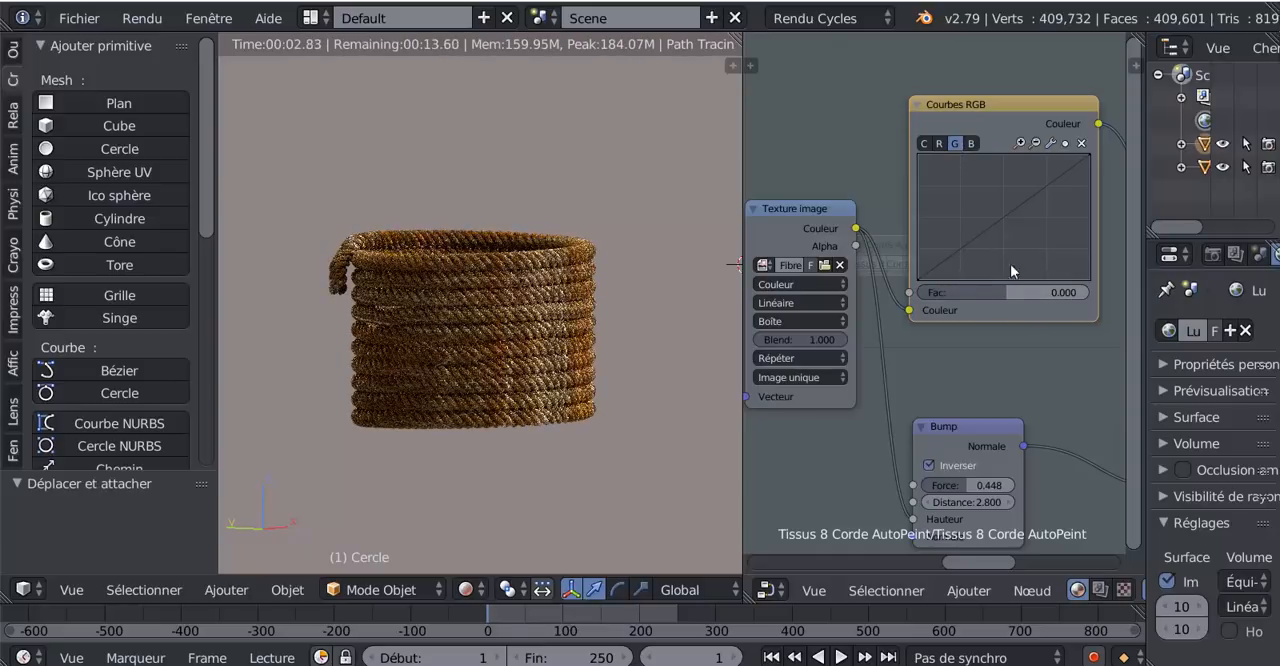
{"action": "left_click", "coordinate": [924, 144]}
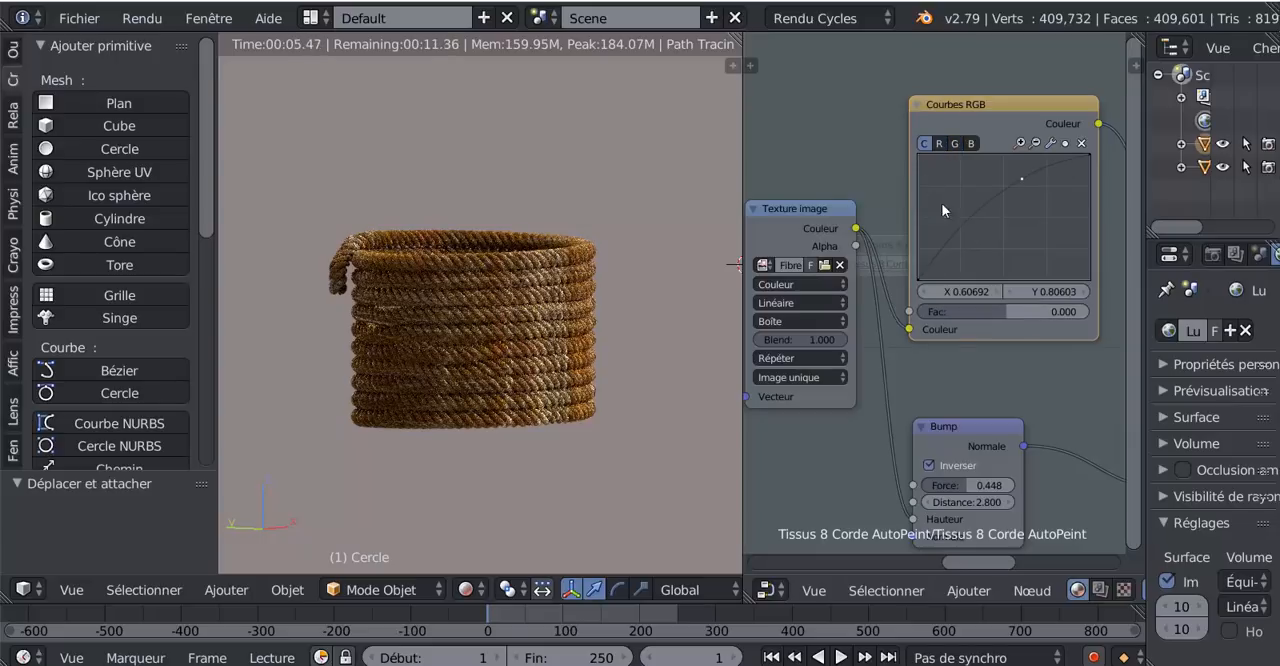
{"action": "left_click", "coordinate": [1046, 289]}
{"action": "type", "text": "0"}
{"action": "left_click", "coordinate": [974, 290]}
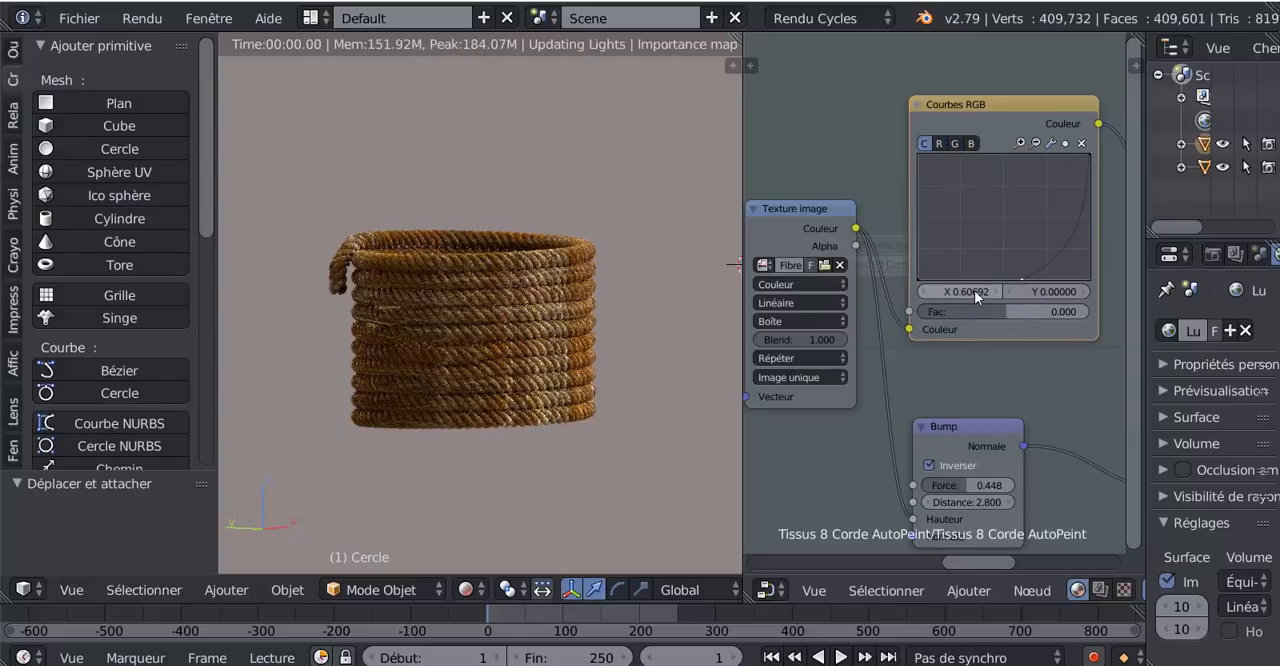
{"action": "left_click", "coordinate": [974, 290]}
{"action": "type", "text": "0"}
{"action": "left_click", "coordinate": [996, 251]}
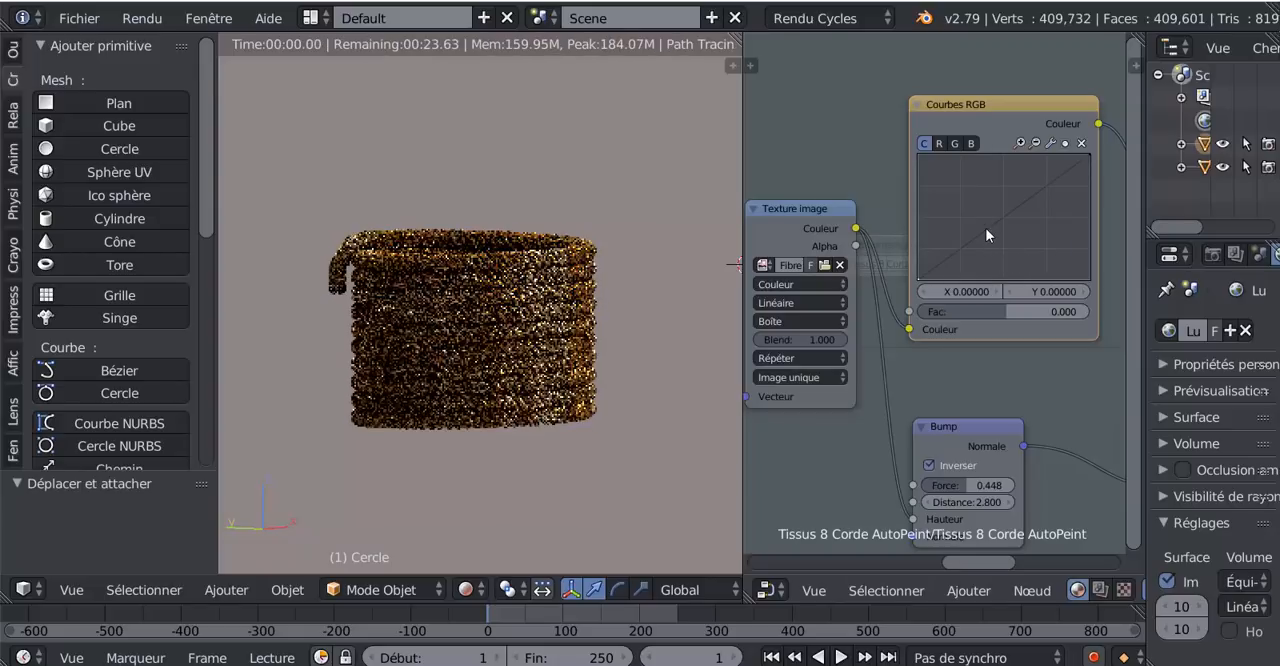
- Bend the combined curve upward at X 0.10377, Y 0.76724 and set the Courbes RGB Fac to 0.502
{"action": "left_click_drag", "start_coordinate": [987, 232], "coordinate": [935, 183]}
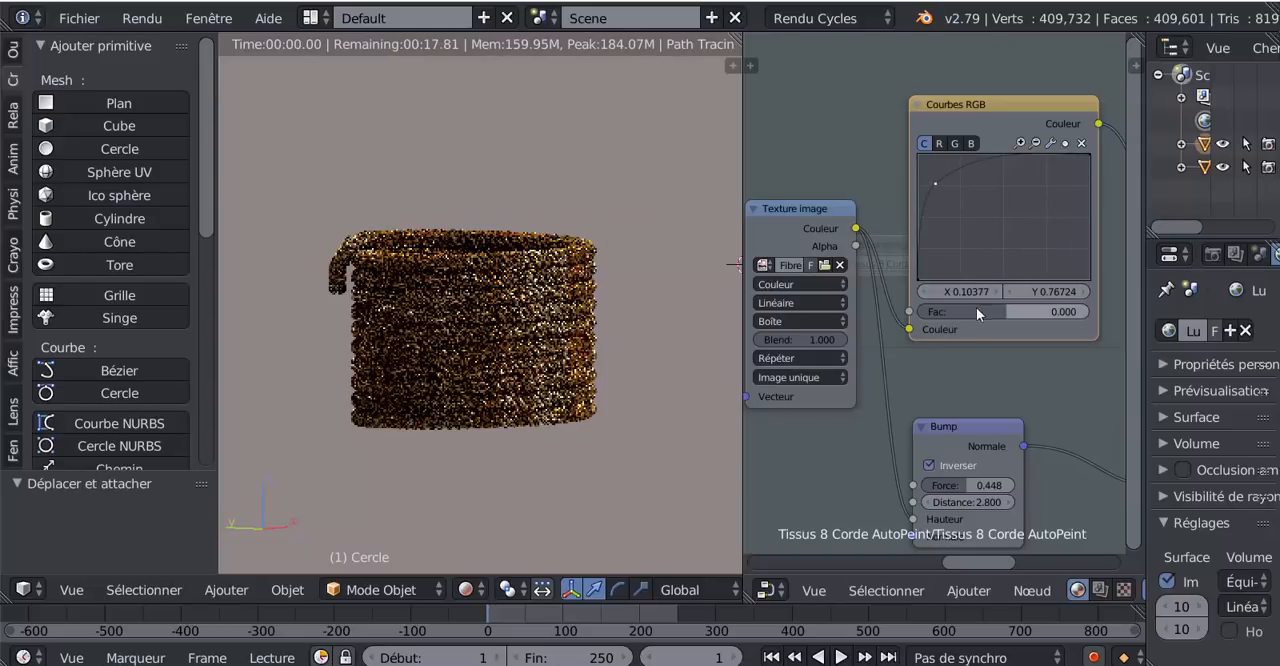
{"action": "left_click_drag", "start_coordinate": [976, 311], "coordinate": [1016, 311]}
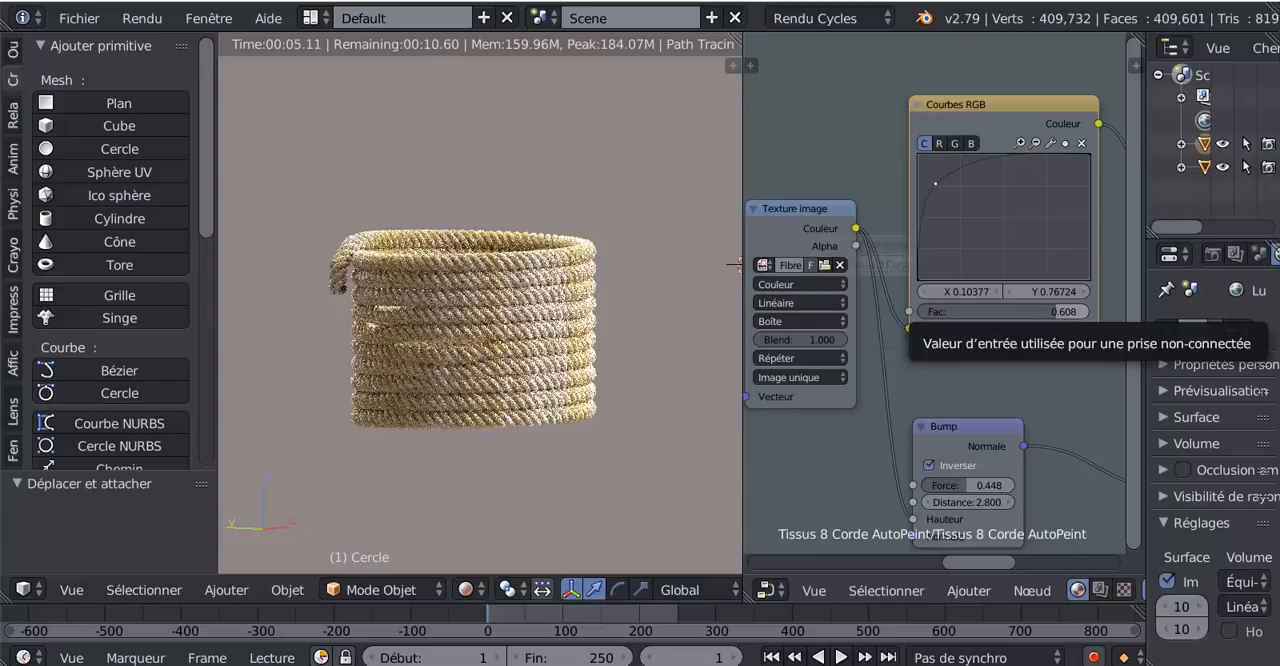
{"action": "left_click_drag", "start_coordinate": [1056, 310], "coordinate": [1040, 310]}
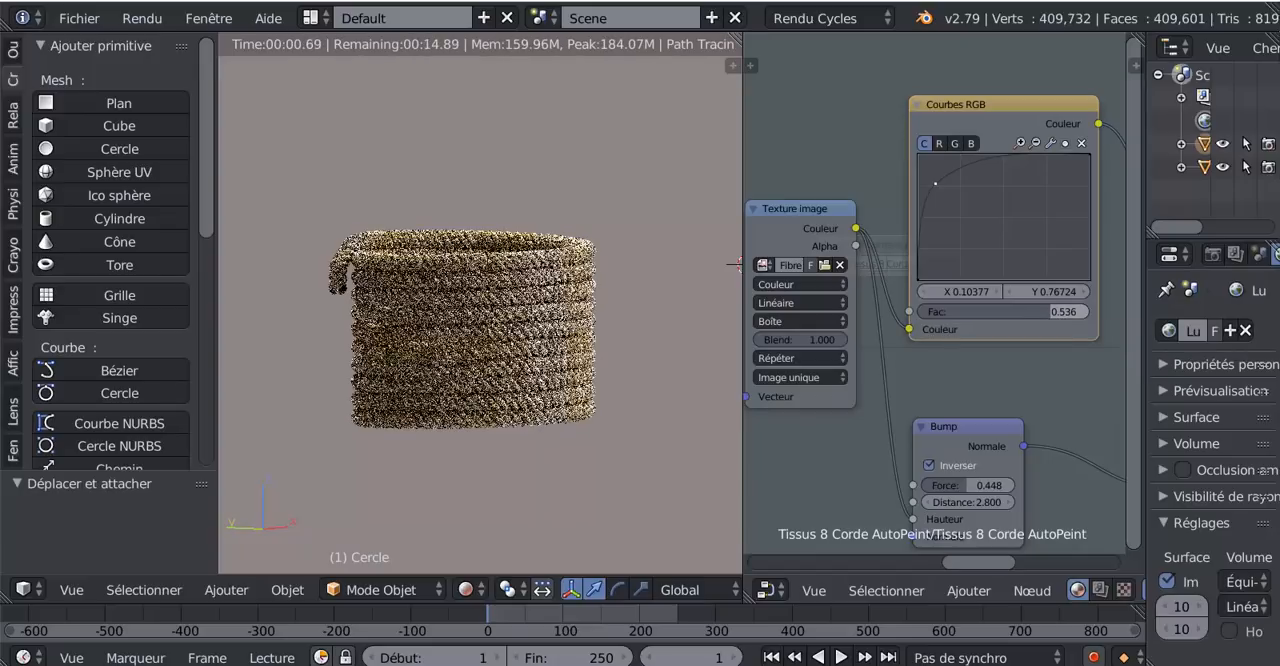
{"action": "left_click_drag", "start_coordinate": [1040, 310], "coordinate": [1034, 310]}
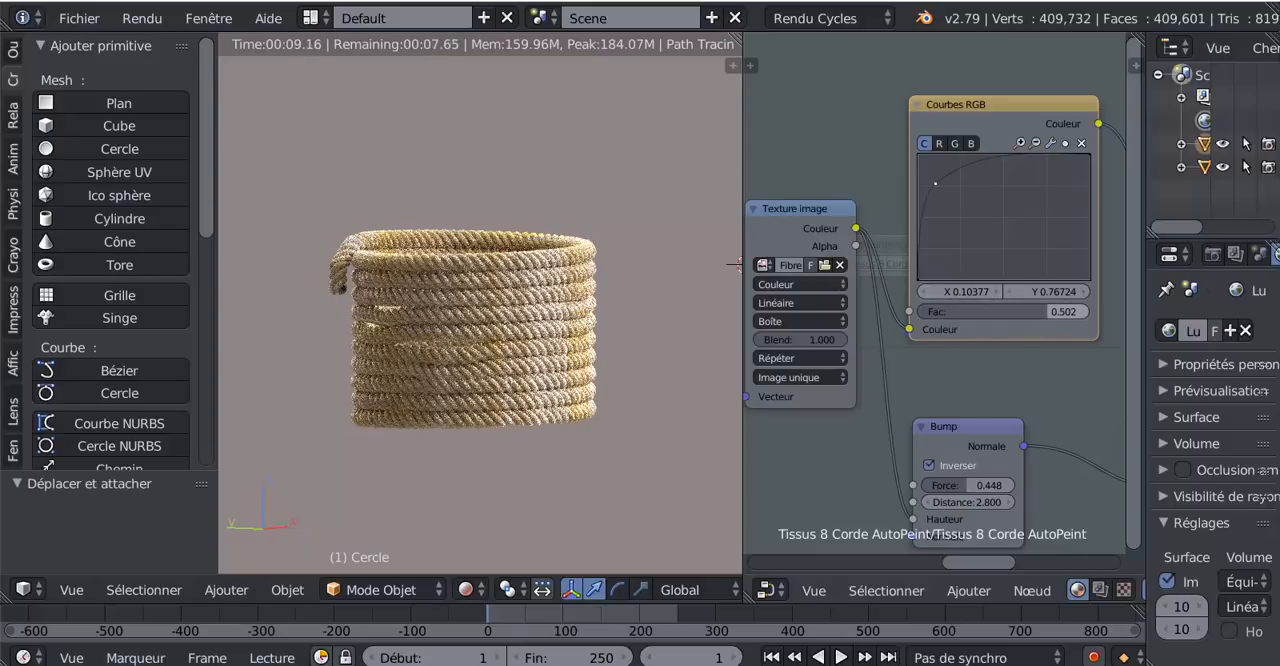
- Lower the Courbes RGB Fac below zero and try a downward curve with its point at X 0.80818, Y 0.30172
{"action": "left_click_drag", "start_coordinate": [1042, 312], "coordinate": [1001, 312]}
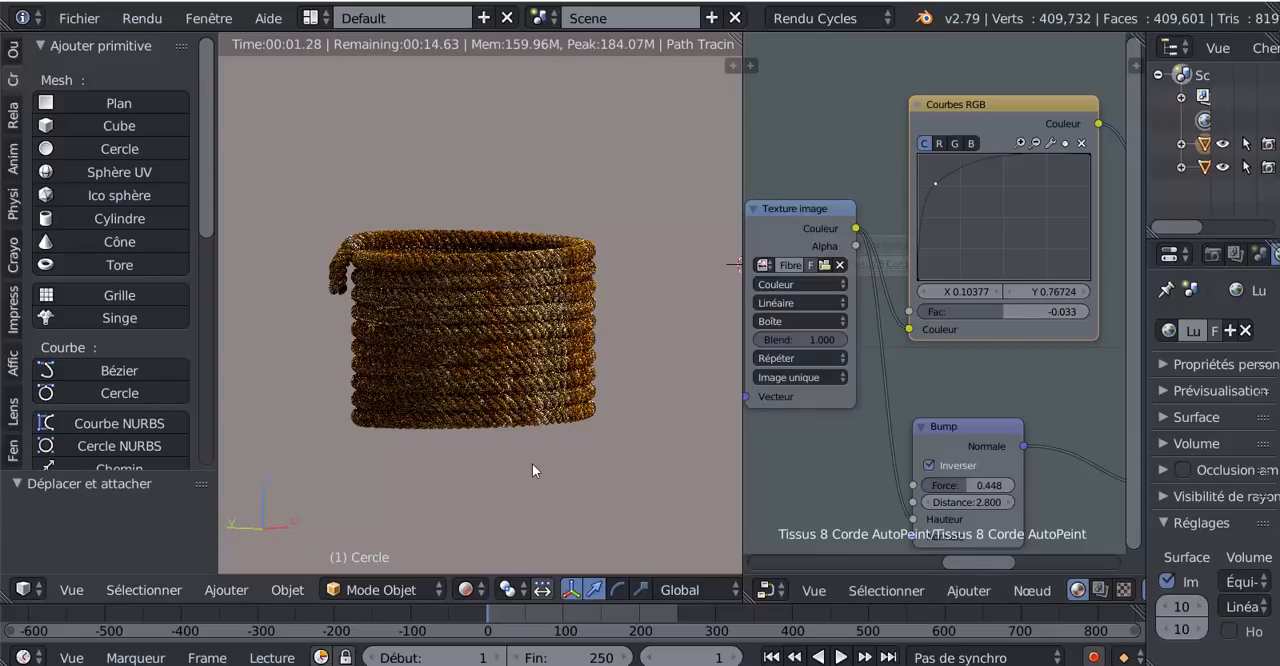
{"action": "scroll", "coordinate": [532, 463], "scroll_direction": "up", "scroll_amount": 2}
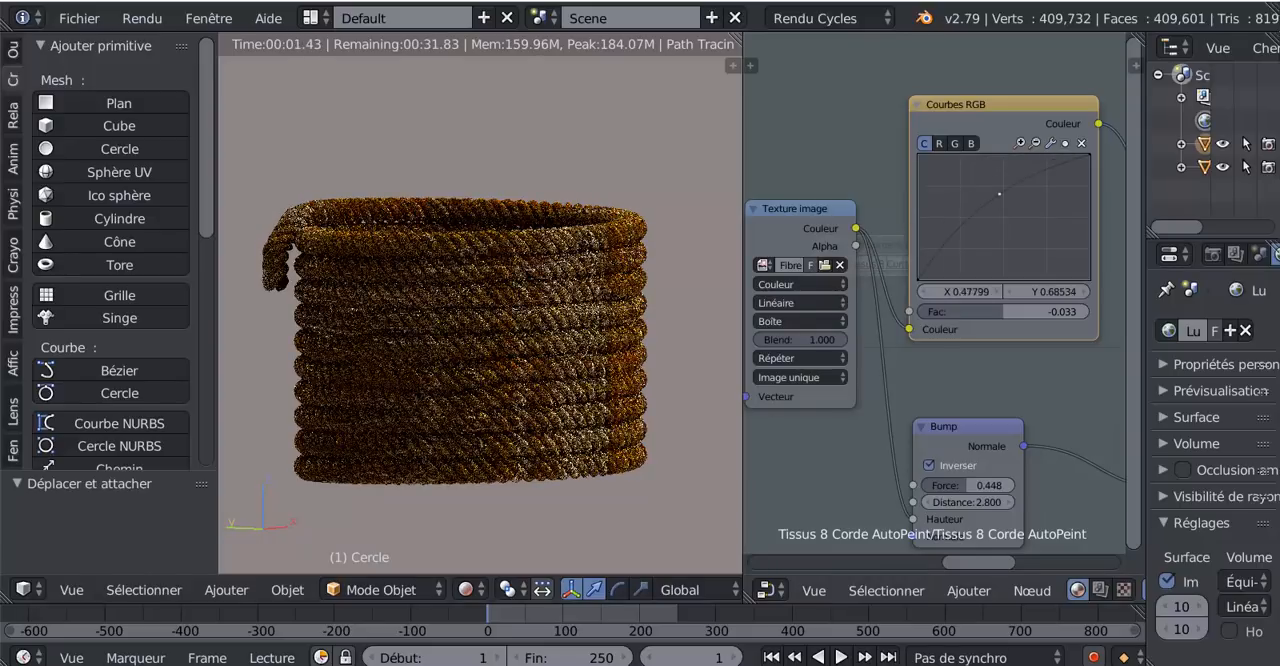
{"action": "left_click_drag", "start_coordinate": [999, 194], "coordinate": [1046, 233]}
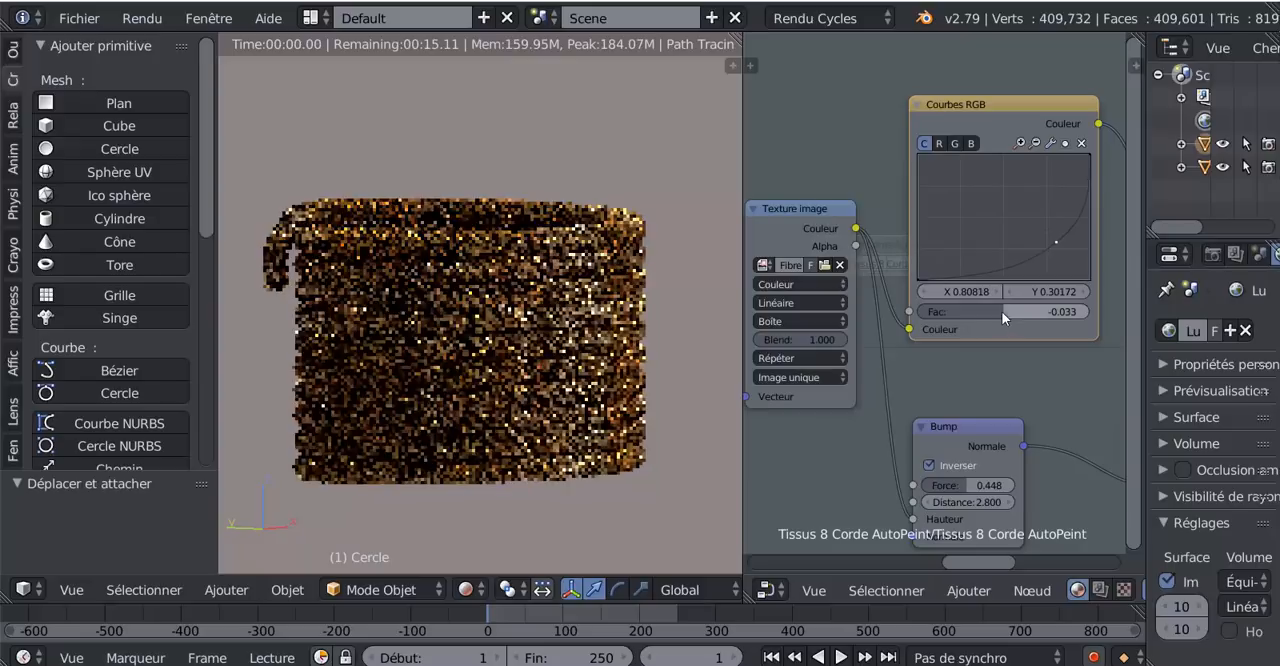
{"action": "left_click_drag", "start_coordinate": [1002, 311], "coordinate": [938, 311]}
- Raise the combined curve's point to X 0.12893, Y 0.77155 and set the Courbes RGB Fac to 0.569
{"action": "left_click_drag", "start_coordinate": [1055, 241], "coordinate": [939, 183]}
{"action": "left_click_drag", "start_coordinate": [949, 313], "coordinate": [1055, 313]}
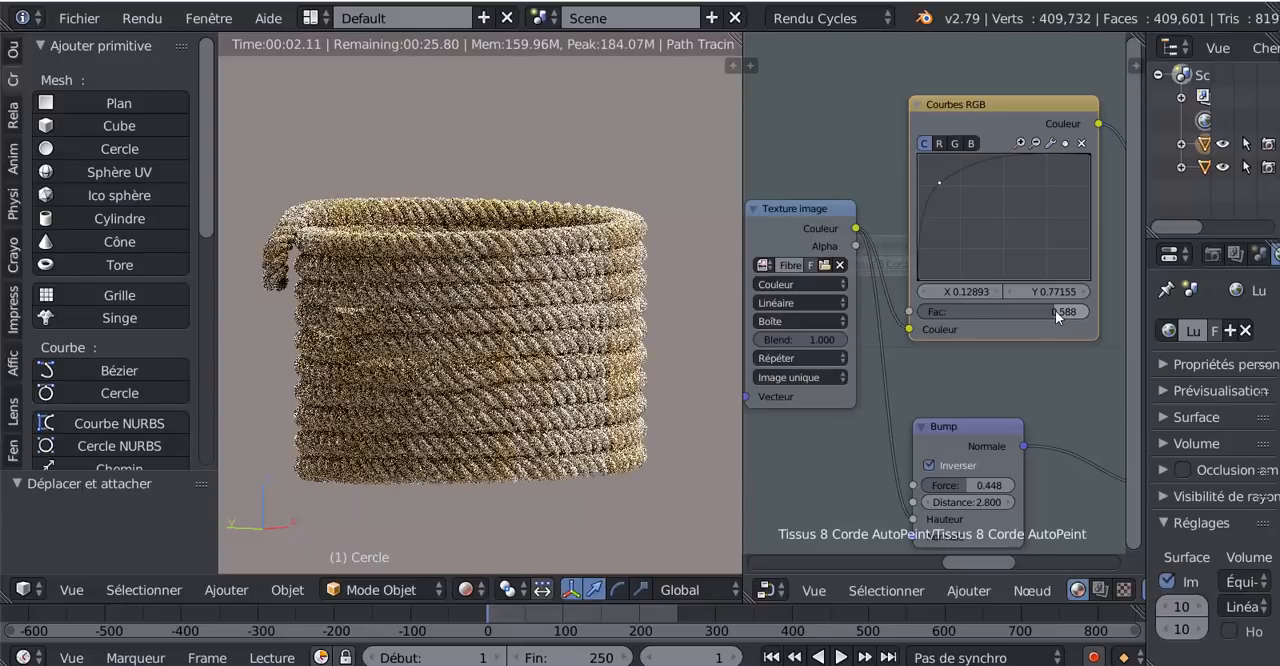
{"action": "left_click_drag", "start_coordinate": [1055, 313], "coordinate": [1052, 313]}
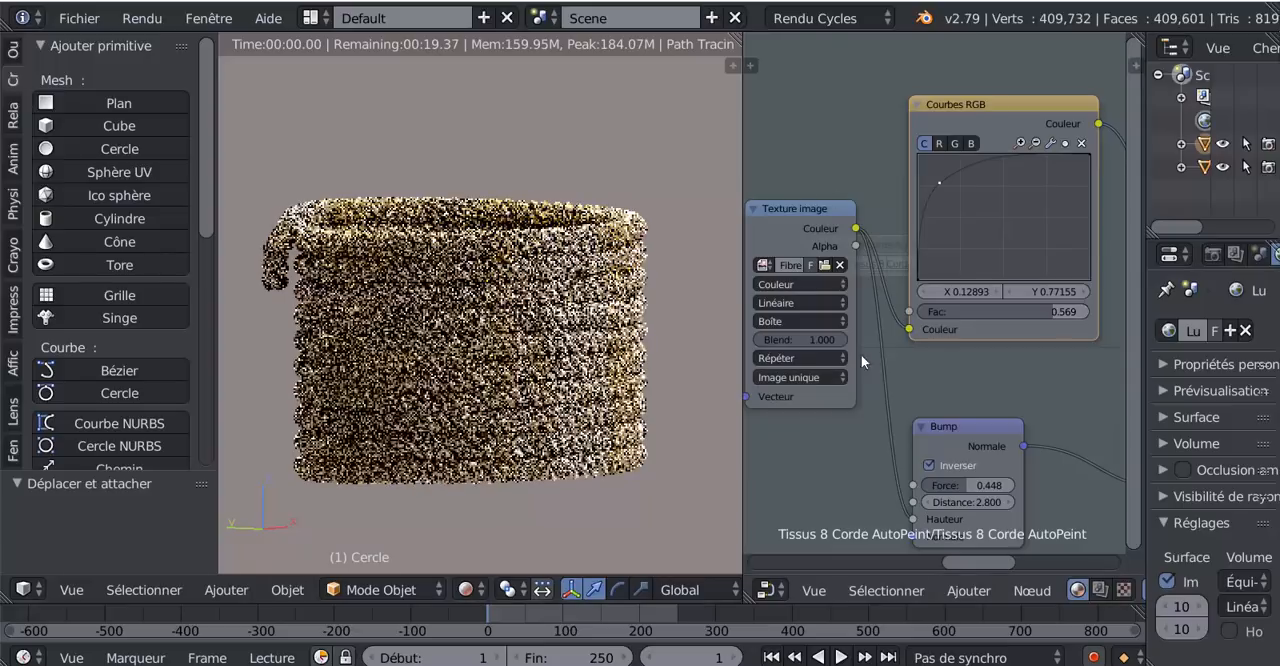
- Set the Placage node's Taille/échelle to 3.000 on X, Y and Z and inspect the rendered rope up close
{"action": "scroll", "coordinate": [853, 427], "scroll_direction": "down", "scroll_amount": 2}
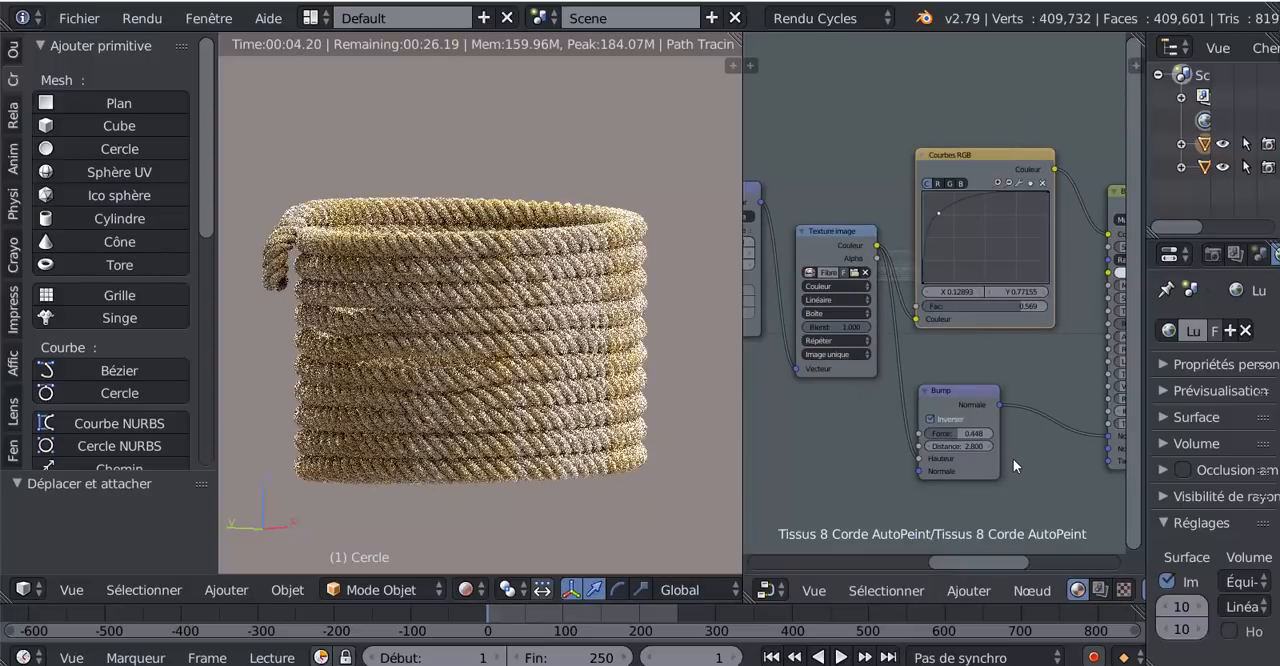
{"action": "scroll", "coordinate": [855, 409], "scroll_direction": "down", "scroll_amount": 2}
{"action": "middle_click_drag", "start_coordinate": [855, 409], "coordinate": [989, 425]}
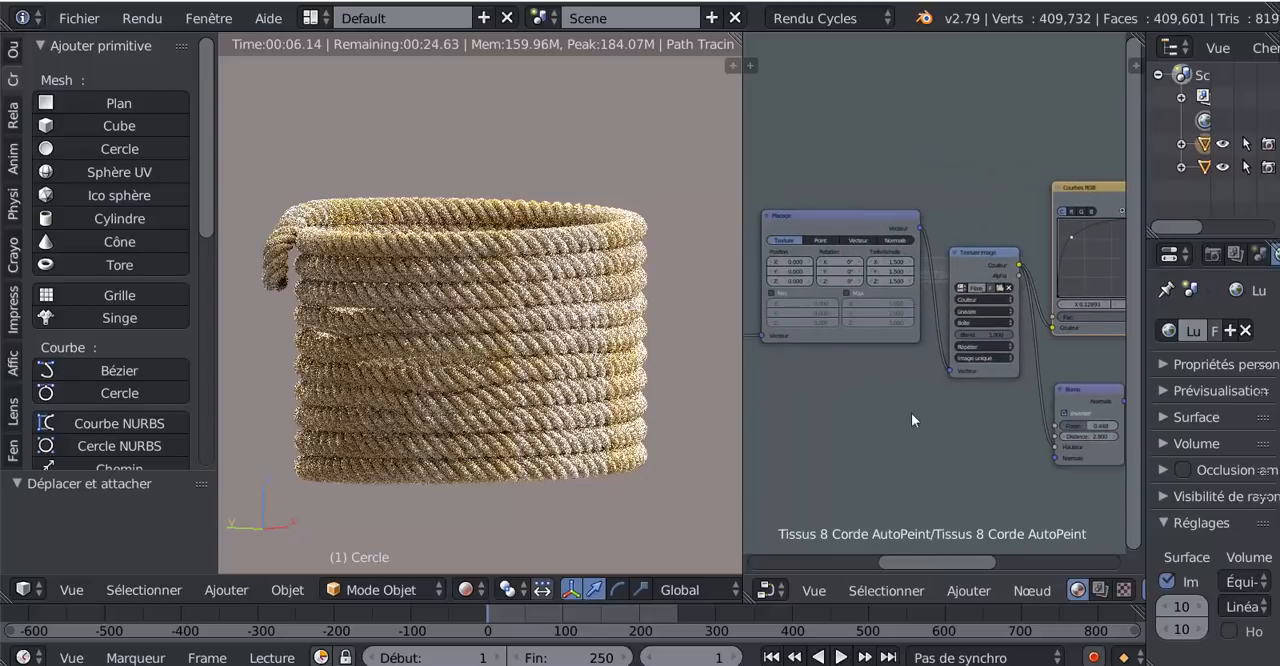
{"action": "scroll", "coordinate": [911, 415], "scroll_direction": "up", "scroll_amount": 4}
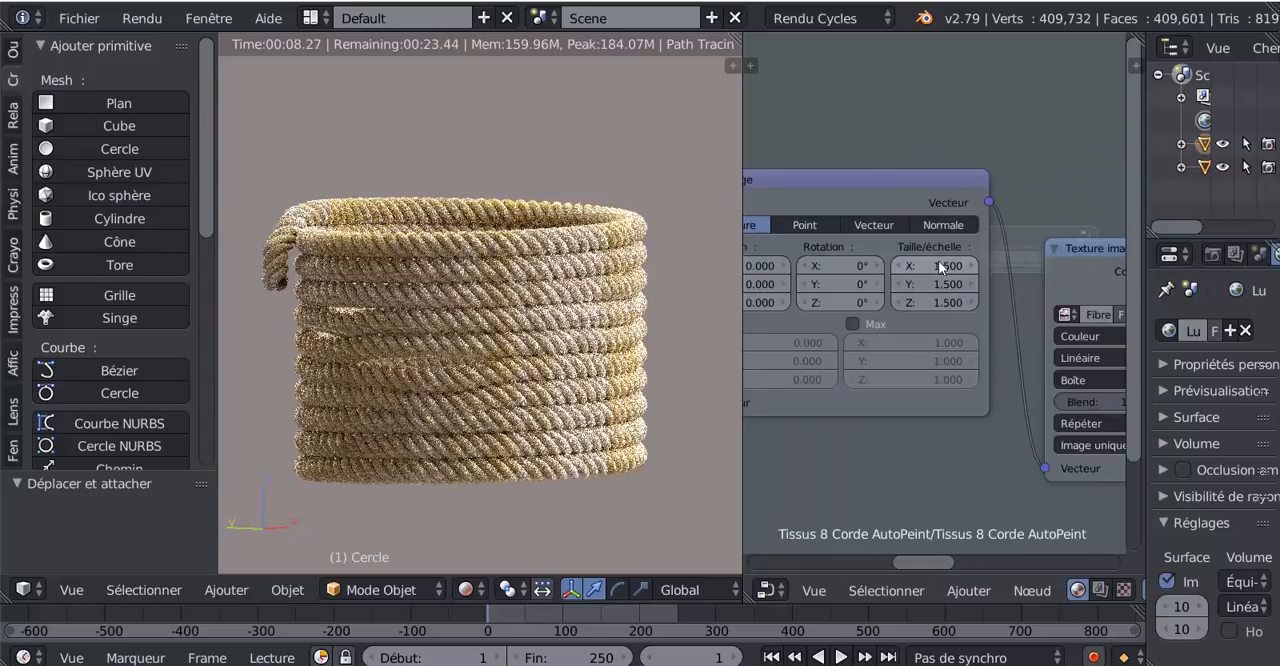
{"action": "scroll", "coordinate": [941, 268], "scroll_direction": "up", "scroll_amount": 1}
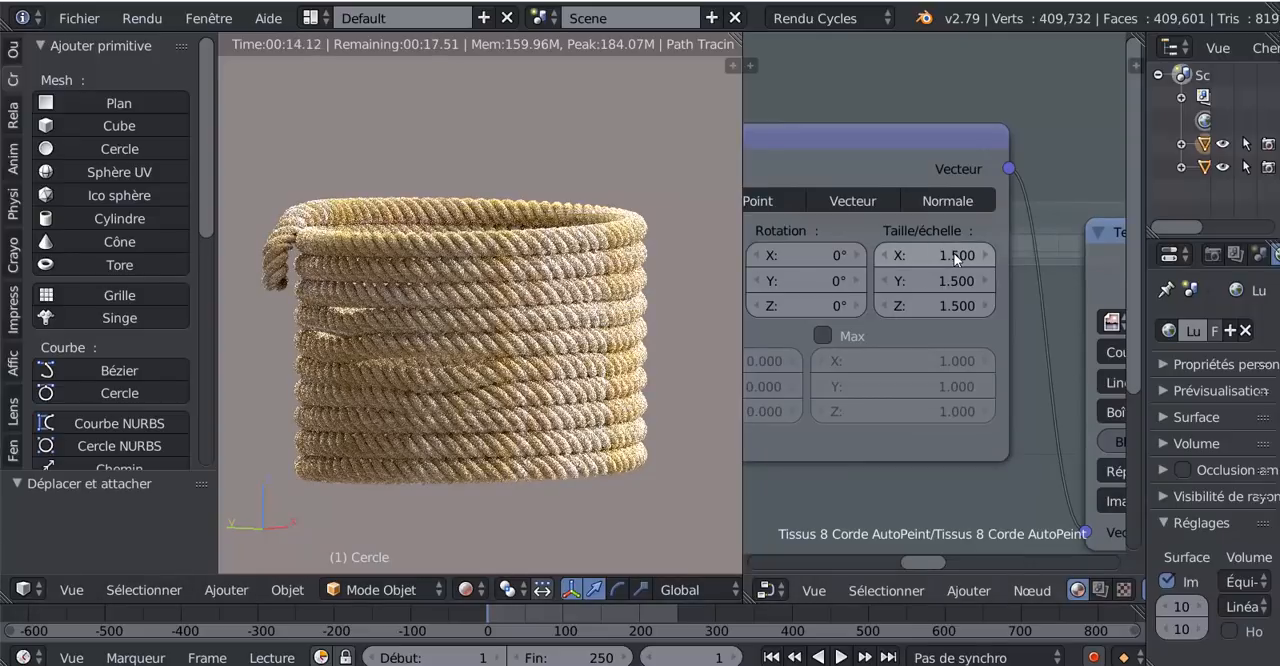
{"action": "left_click", "coordinate": [955, 258]}
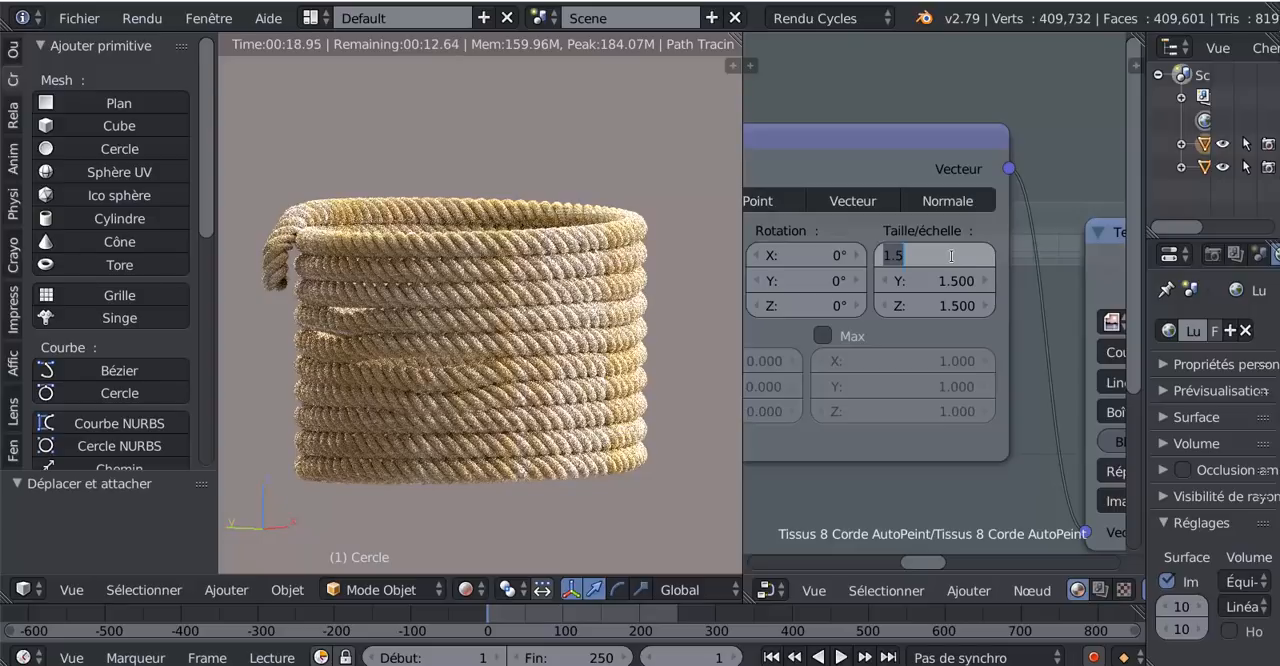
{"action": "key", "text": "Return"}
{"action": "key", "text": "Return"}
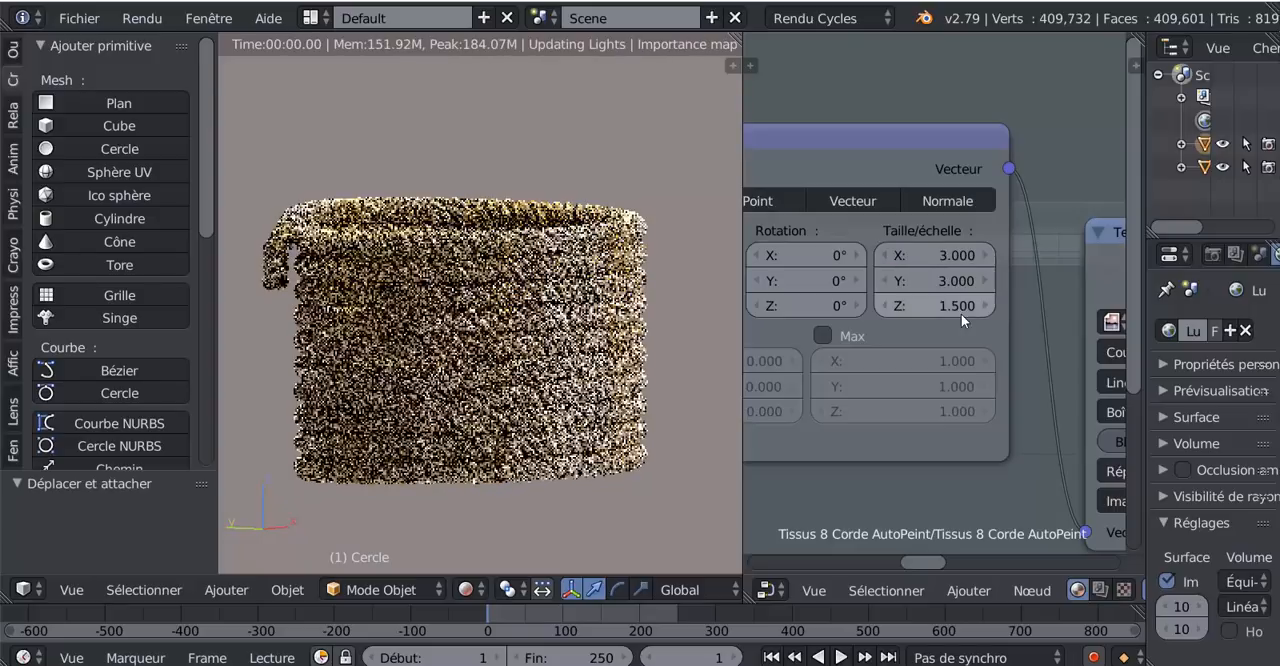
{"action": "left_click", "coordinate": [960, 312]}
{"action": "type", "text": "3"}
{"action": "key", "text": "Return"}
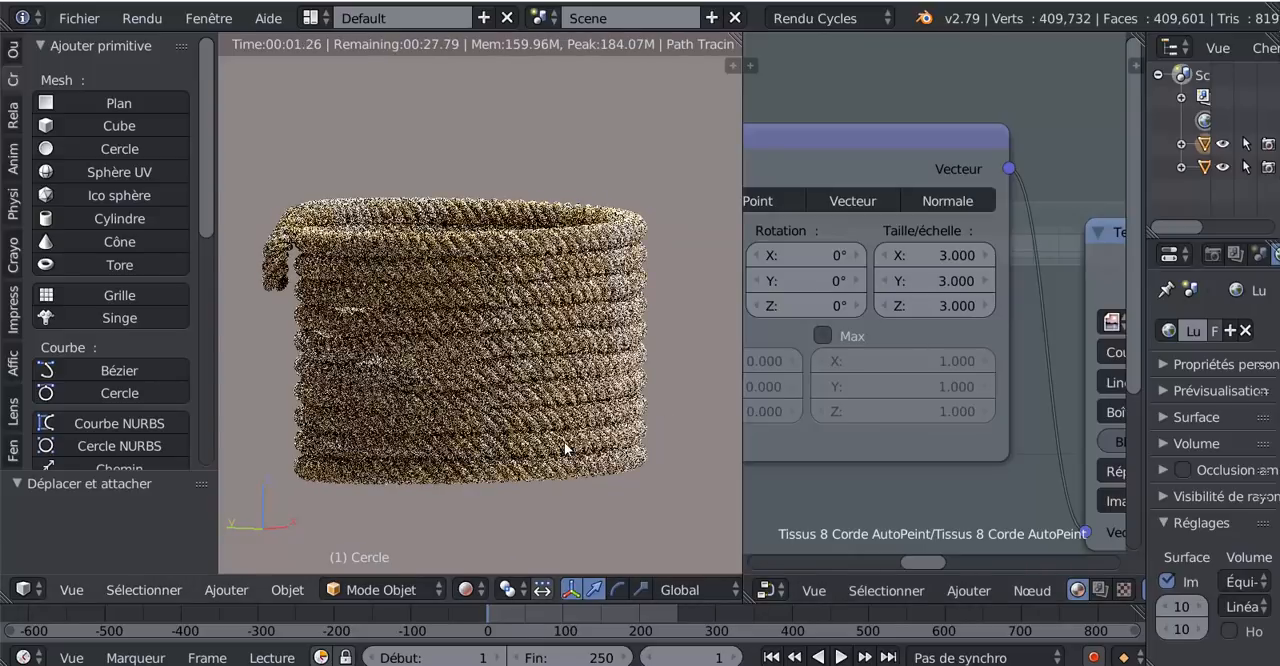
{"action": "scroll", "coordinate": [570, 446], "scroll_direction": "up", "scroll_amount": 2}
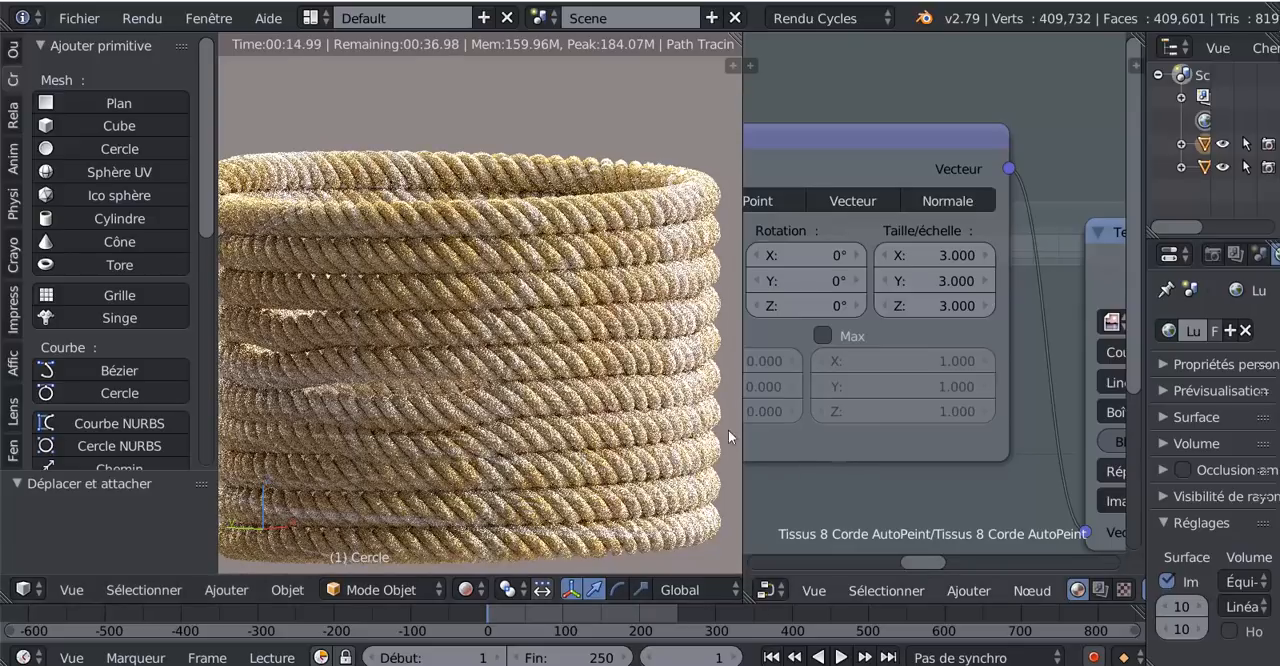
{"action": "scroll", "coordinate": [890, 438], "scroll_direction": "down", "scroll_amount": 5}
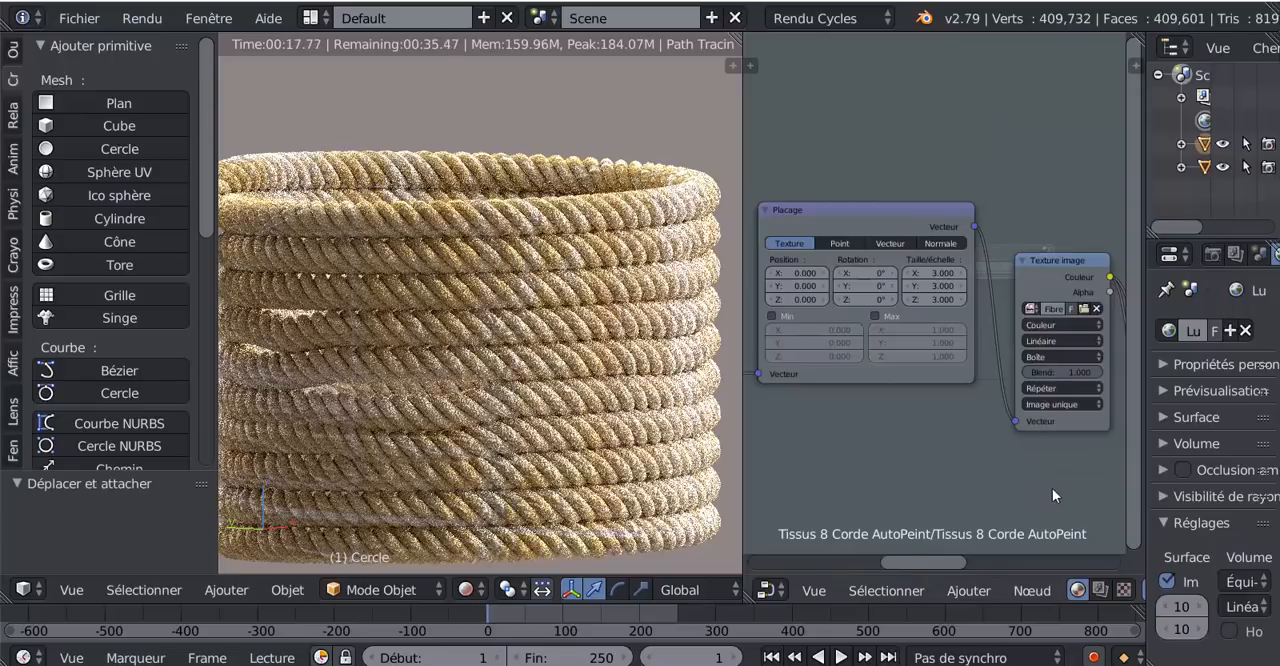
- Try a Force of 0.814 on the Bump node and settle on 0.530
{"action": "middle_click_drag", "start_coordinate": [940, 445], "coordinate": [889, 386]}
{"action": "scroll", "coordinate": [892, 392], "scroll_direction": "up", "scroll_amount": 3}
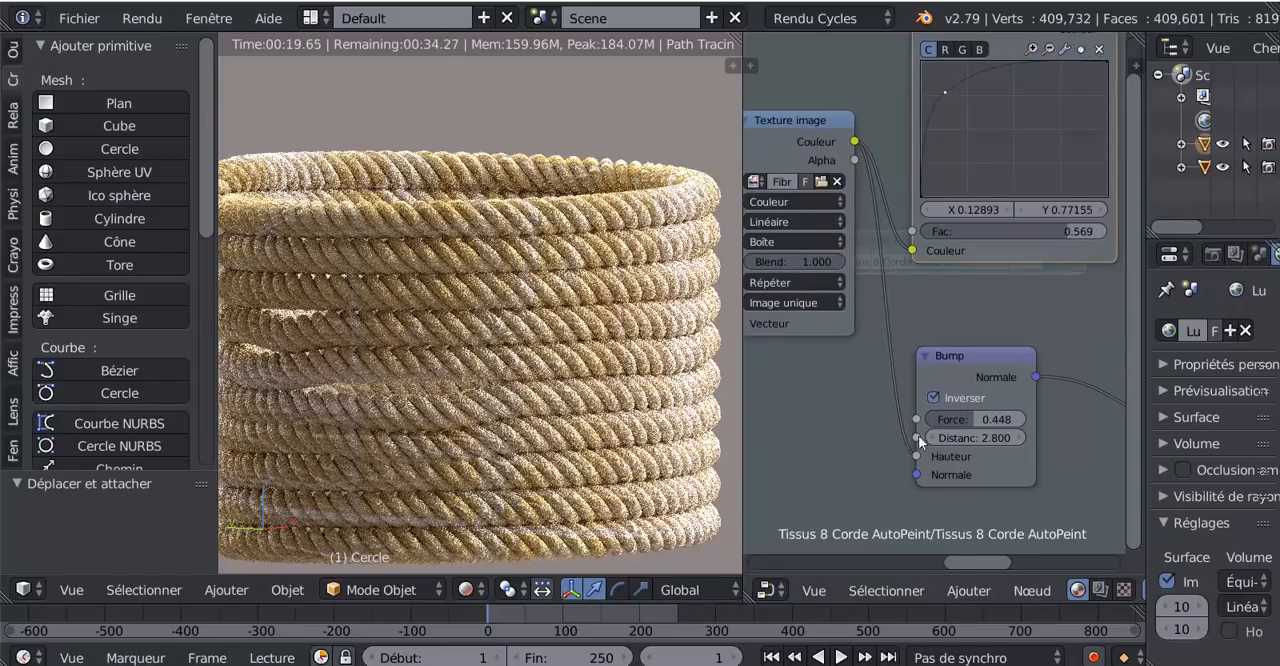
{"action": "left_click_drag", "start_coordinate": [975, 419], "coordinate": [1012, 419]}
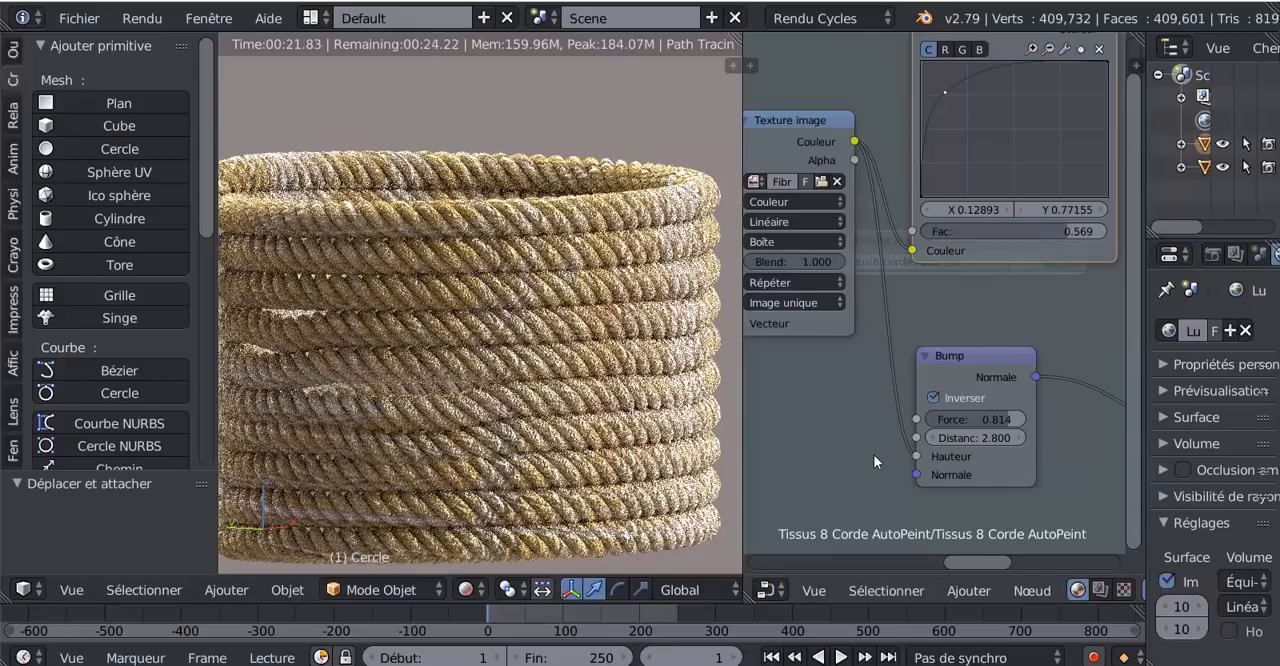
{"action": "left_click_drag", "start_coordinate": [990, 419], "coordinate": [837, 458]}
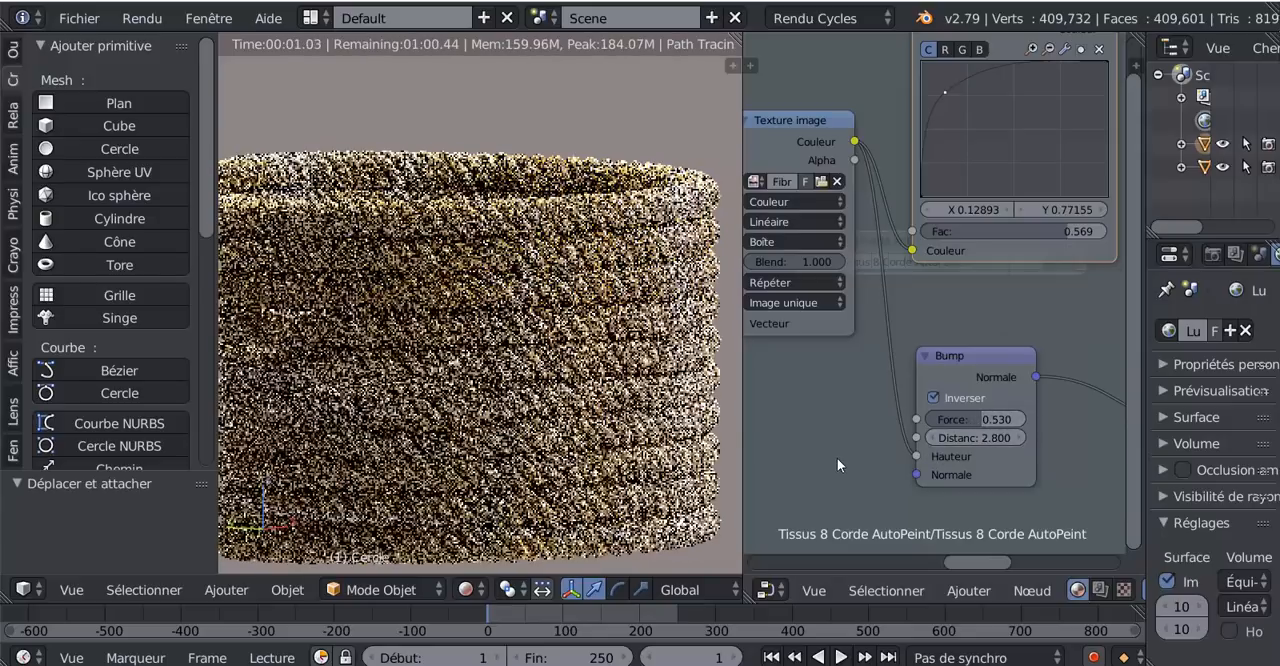
- Move the texture coordinates node up beside the Placage node and bring the group input node closer to it
{"action": "key", "text": "Home"}
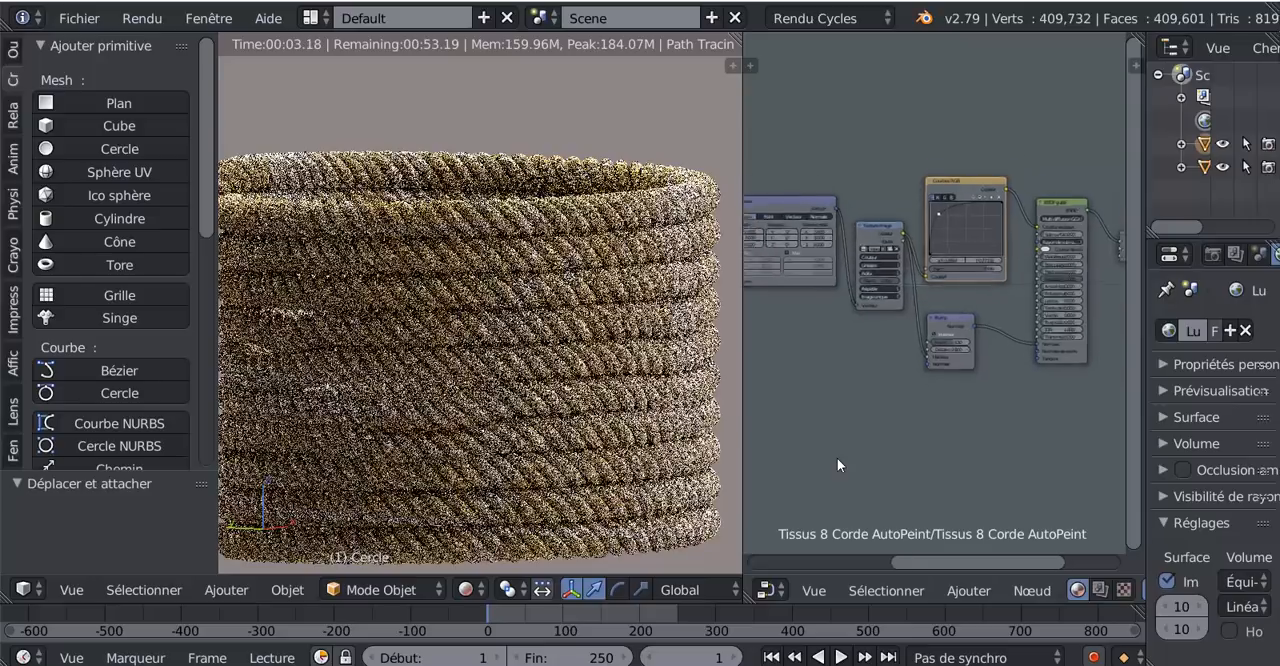
{"action": "middle_click_drag", "start_coordinate": [938, 428], "coordinate": [1080, 420]}
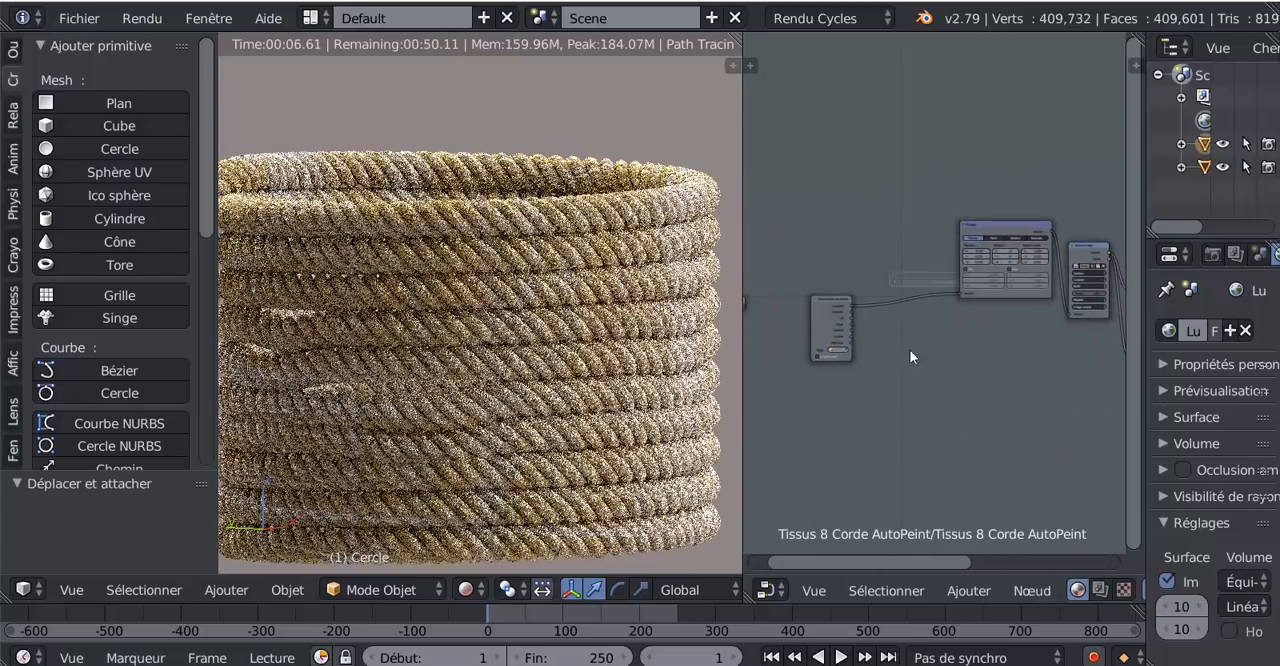
{"action": "left_click_drag", "start_coordinate": [845, 294], "coordinate": [905, 220]}
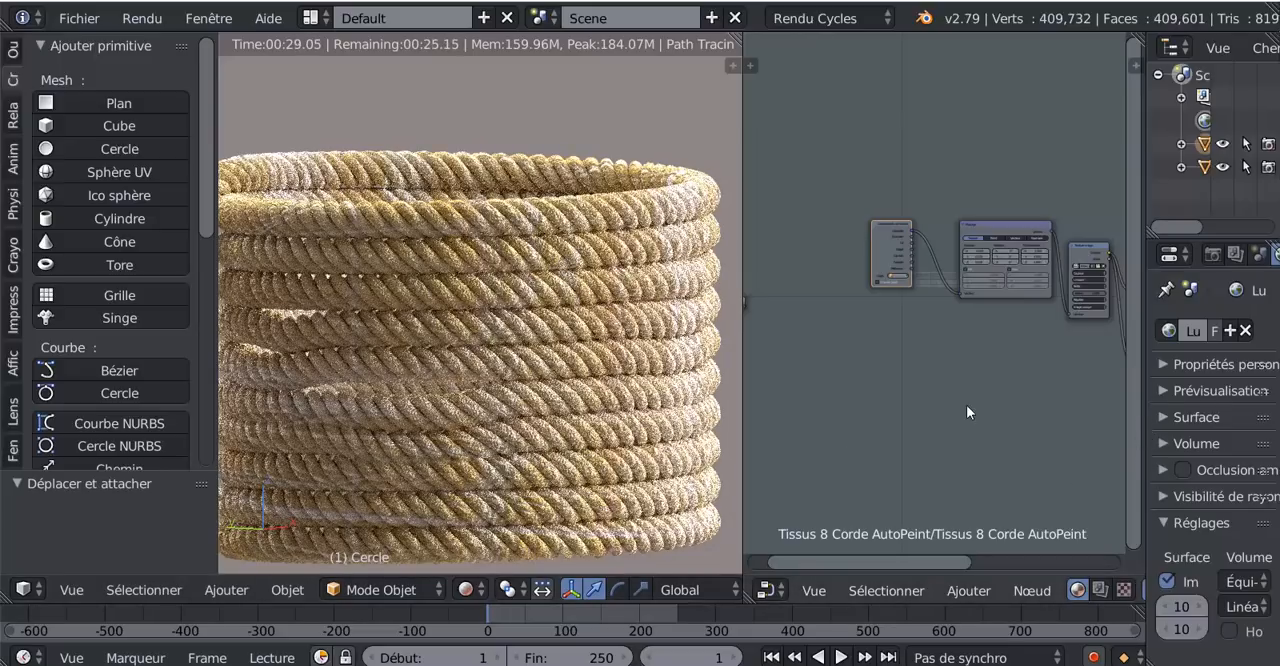
{"action": "scroll", "coordinate": [966, 410], "scroll_direction": "down", "scroll_amount": 2}
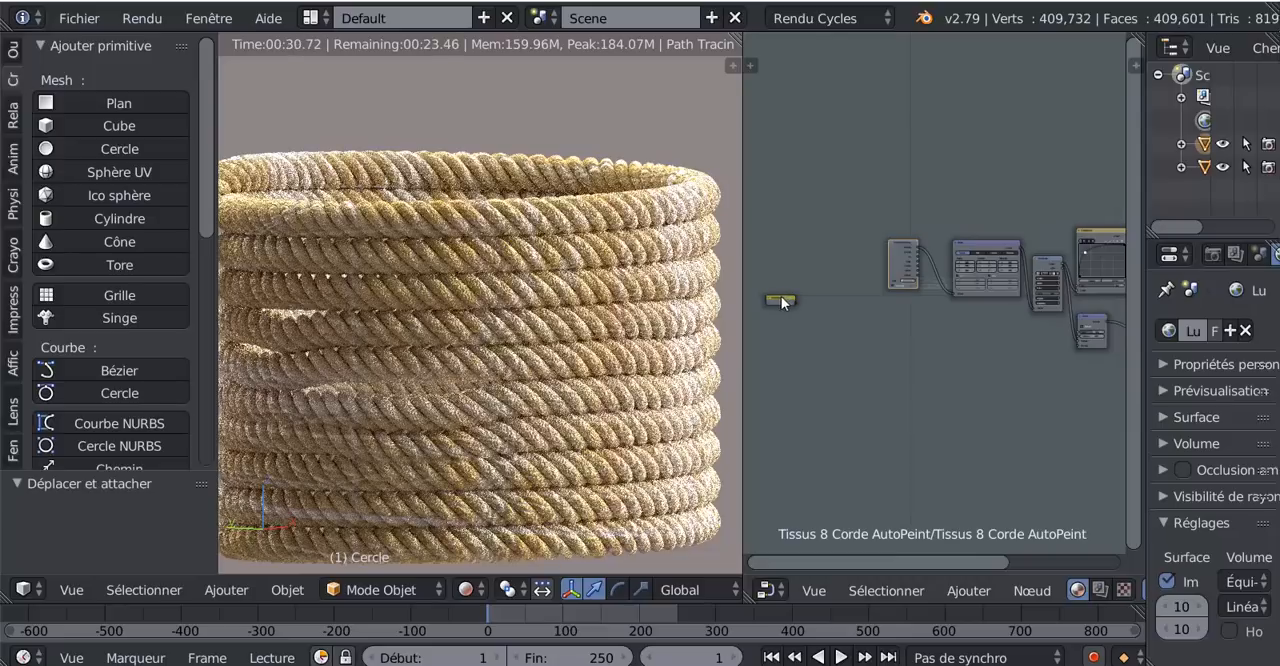
{"action": "left_click_drag", "start_coordinate": [782, 302], "coordinate": [845, 261]}
- Move the group output node up into line with the material output node at the end of the chain
{"action": "middle_click_drag", "start_coordinate": [947, 437], "coordinate": [780, 433]}
{"action": "middle_click_drag", "start_coordinate": [1050, 427], "coordinate": [910, 435]}
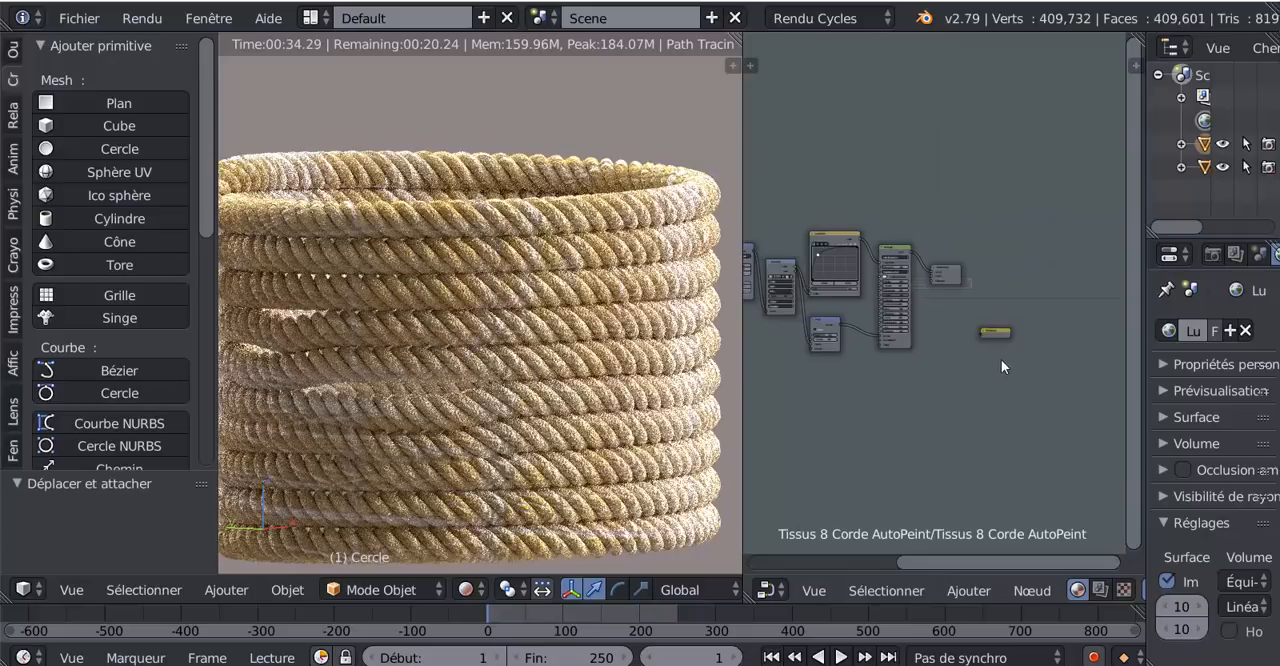
{"action": "left_click_drag", "start_coordinate": [992, 328], "coordinate": [995, 279]}
- Lower the group input node into line with the texture coordinates node
{"action": "middle_click_drag", "start_coordinate": [937, 412], "coordinate": [1088, 437]}
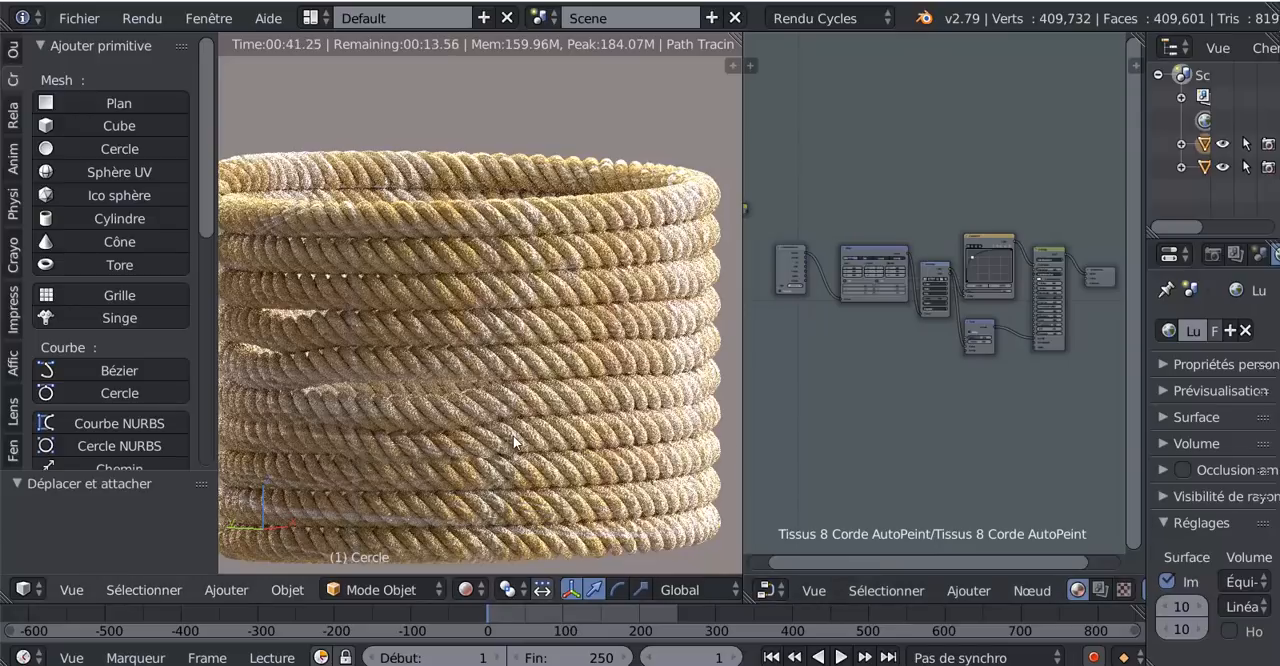
{"action": "scroll", "coordinate": [515, 440], "scroll_direction": "down", "scroll_amount": 3}
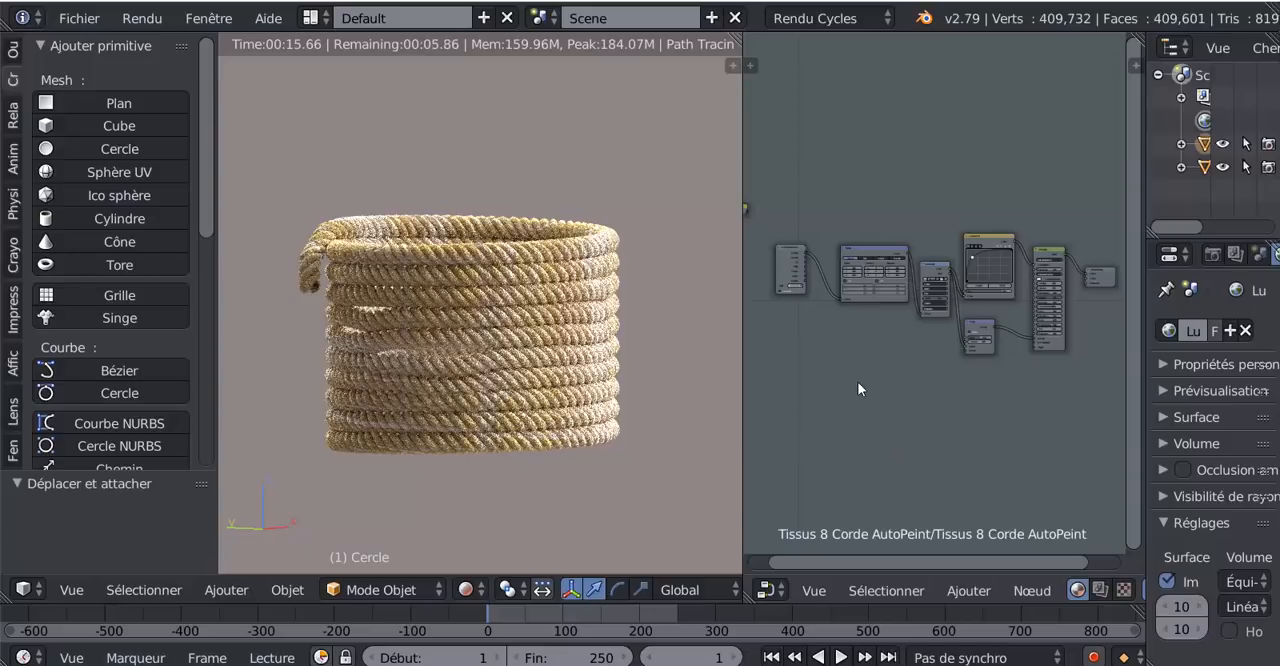
{"action": "middle_click_drag", "start_coordinate": [857, 381], "coordinate": [974, 406]}
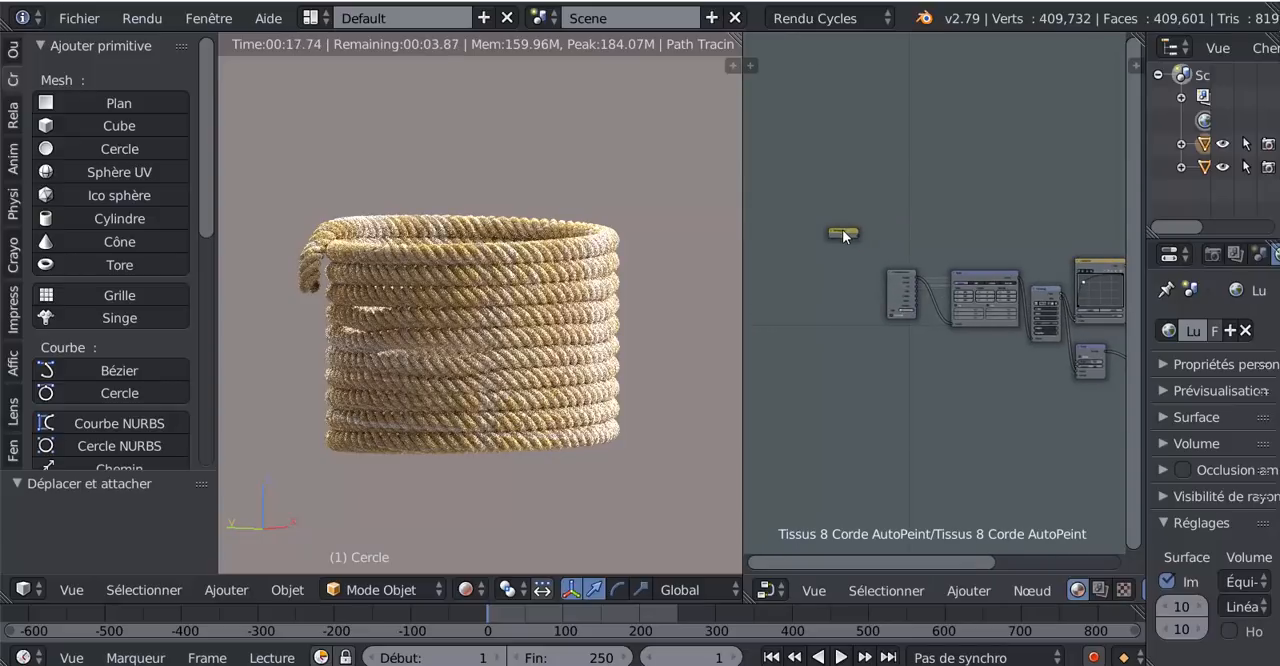
{"action": "left_click_drag", "start_coordinate": [850, 233], "coordinate": [855, 278]}
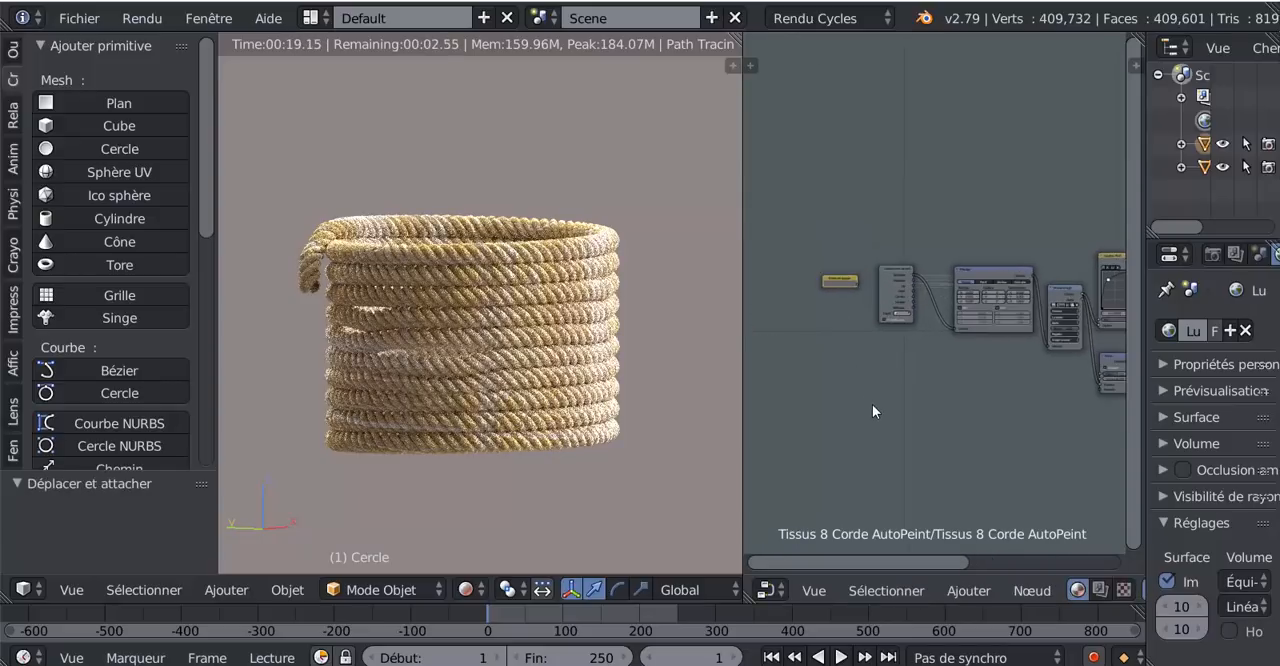
- Widen the node editor on both sides and fit the whole material node chain in it
{"action": "scroll", "coordinate": [870, 402], "scroll_direction": "up", "scroll_amount": 3}
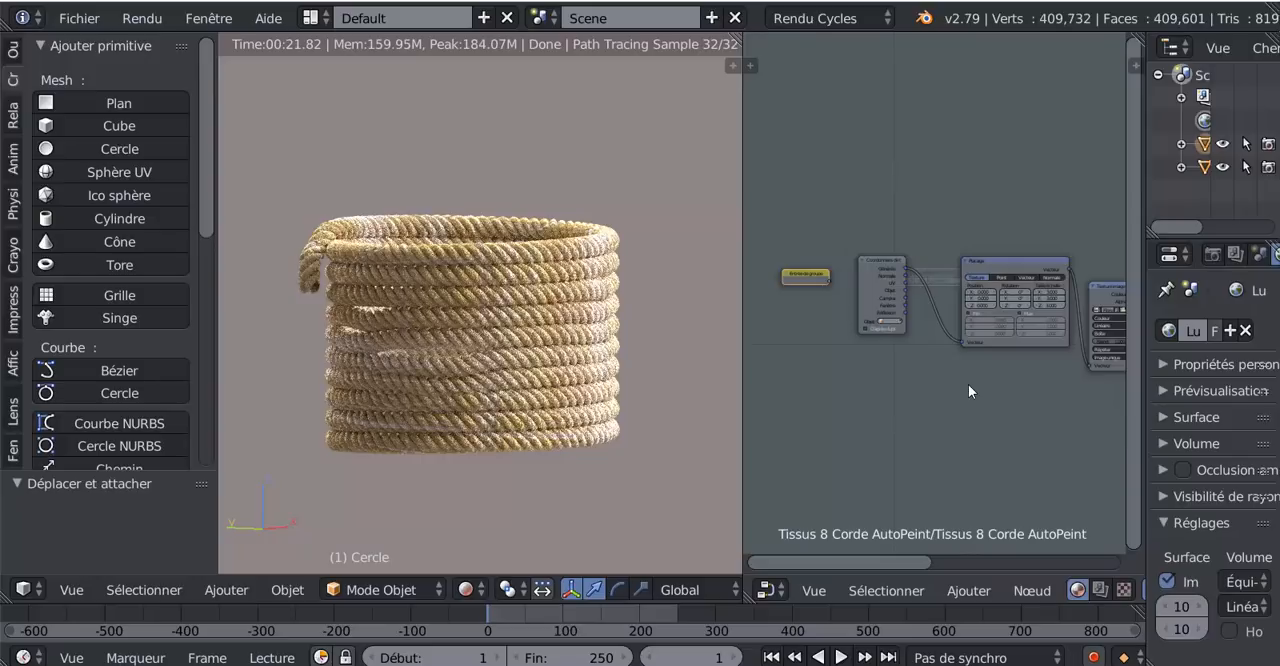
{"action": "scroll", "coordinate": [905, 452], "scroll_direction": "down", "scroll_amount": 2}
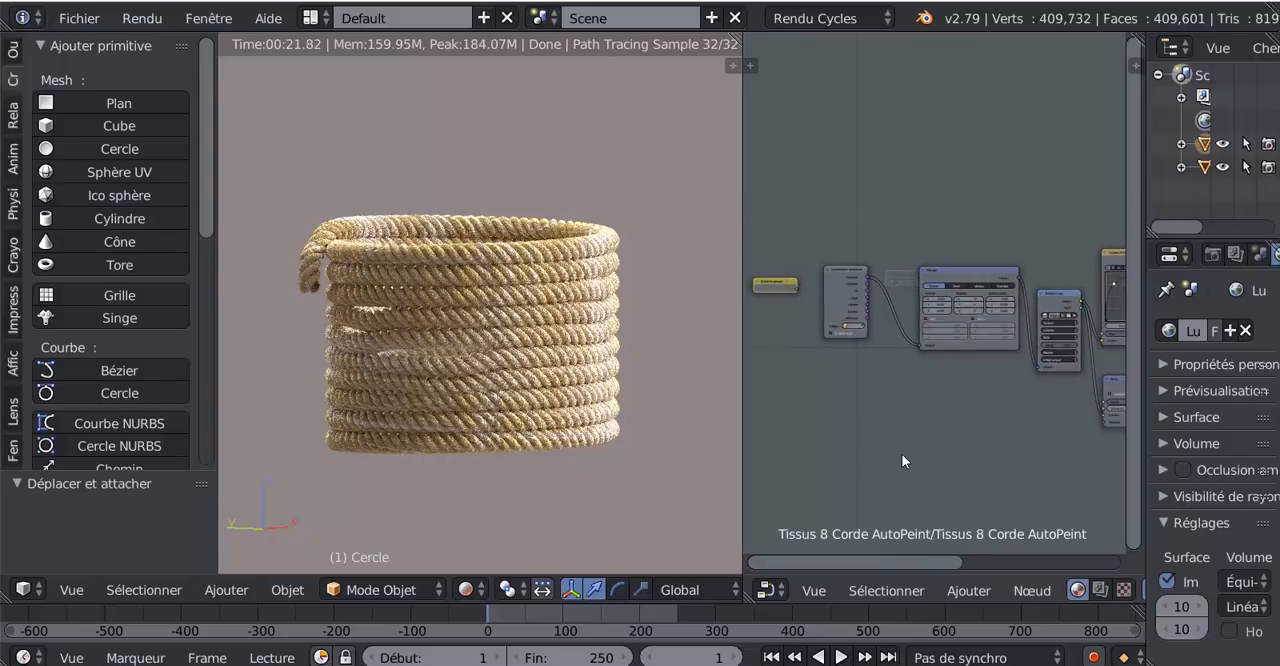
{"action": "scroll", "coordinate": [907, 445], "scroll_direction": "down", "scroll_amount": 3}
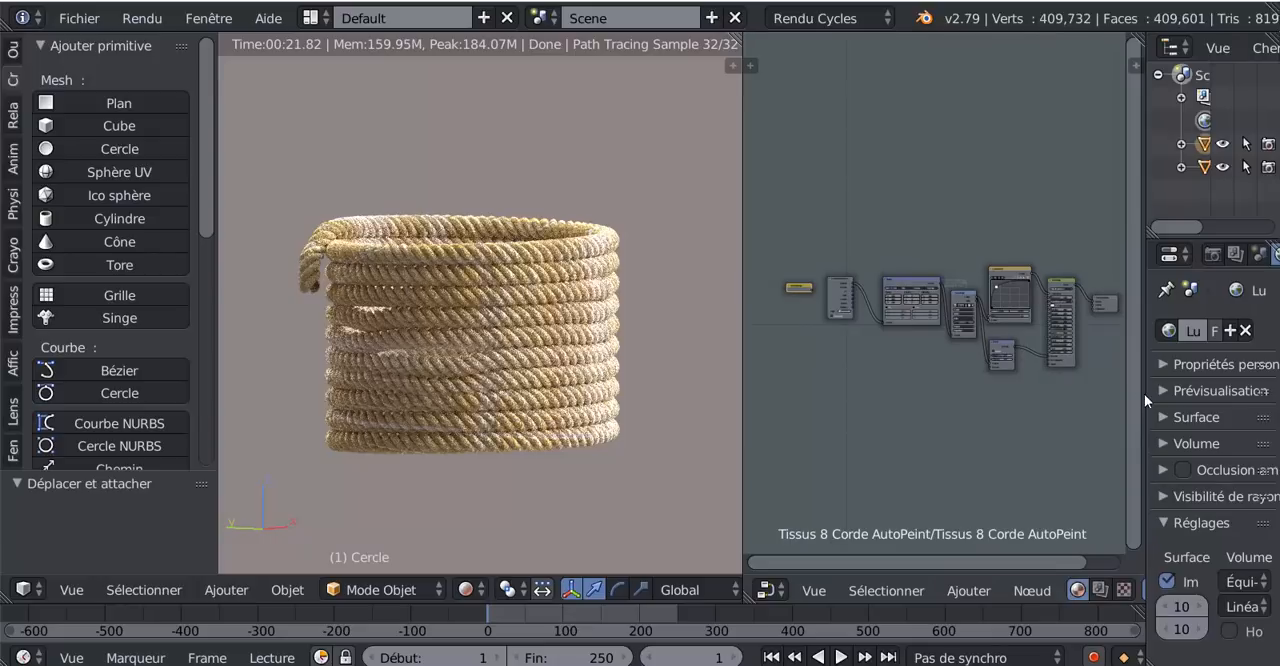
{"action": "left_click_drag", "start_coordinate": [1146, 393], "coordinate": [1214, 393]}
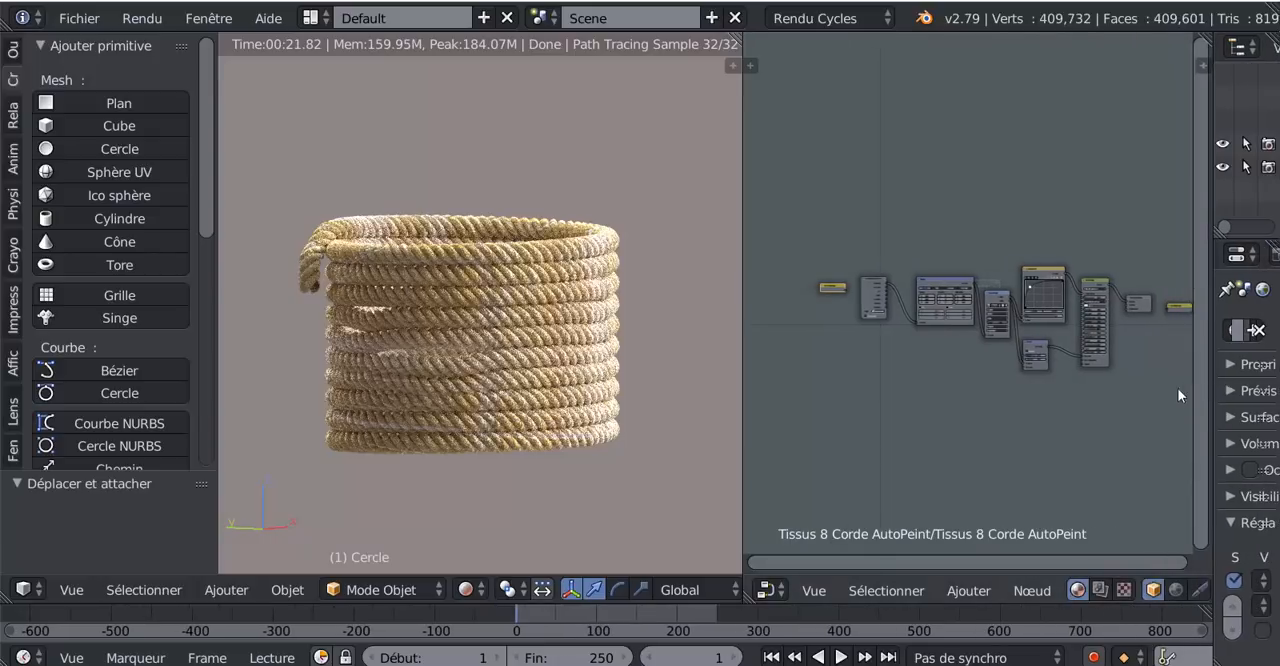
{"action": "scroll", "coordinate": [1093, 374], "scroll_direction": "up", "scroll_amount": 2}
{"action": "key", "text": "Home"}
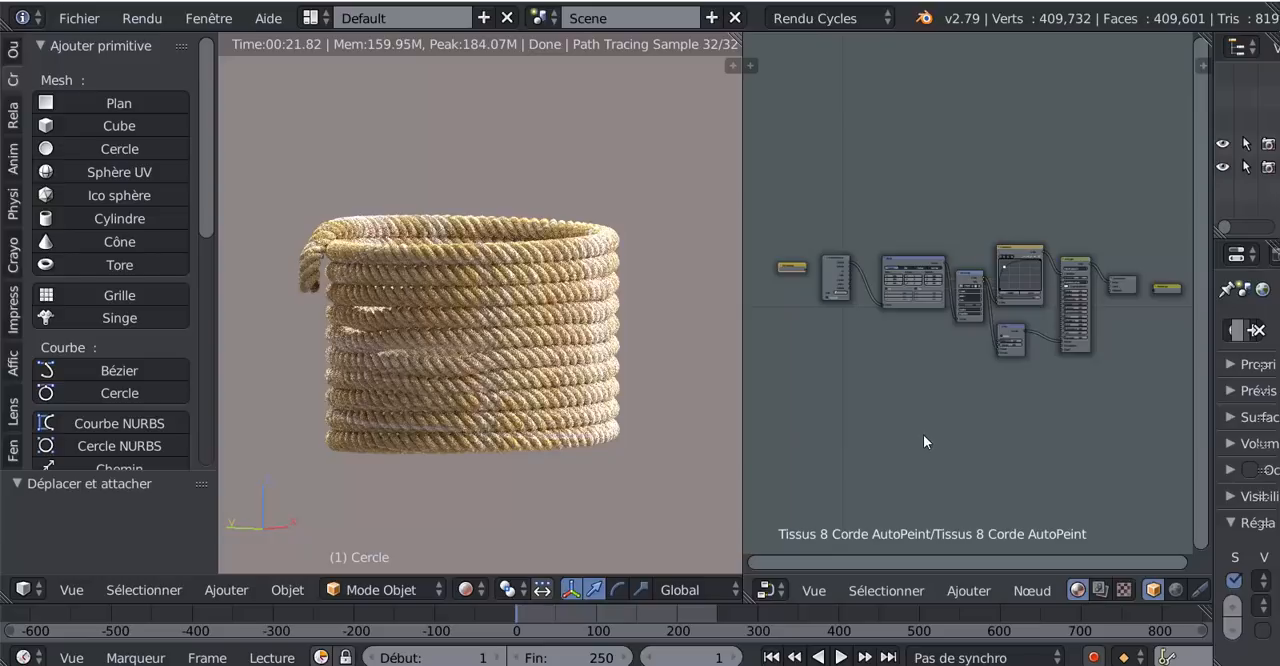
{"action": "left_click_drag", "start_coordinate": [742, 424], "coordinate": [675, 432]}
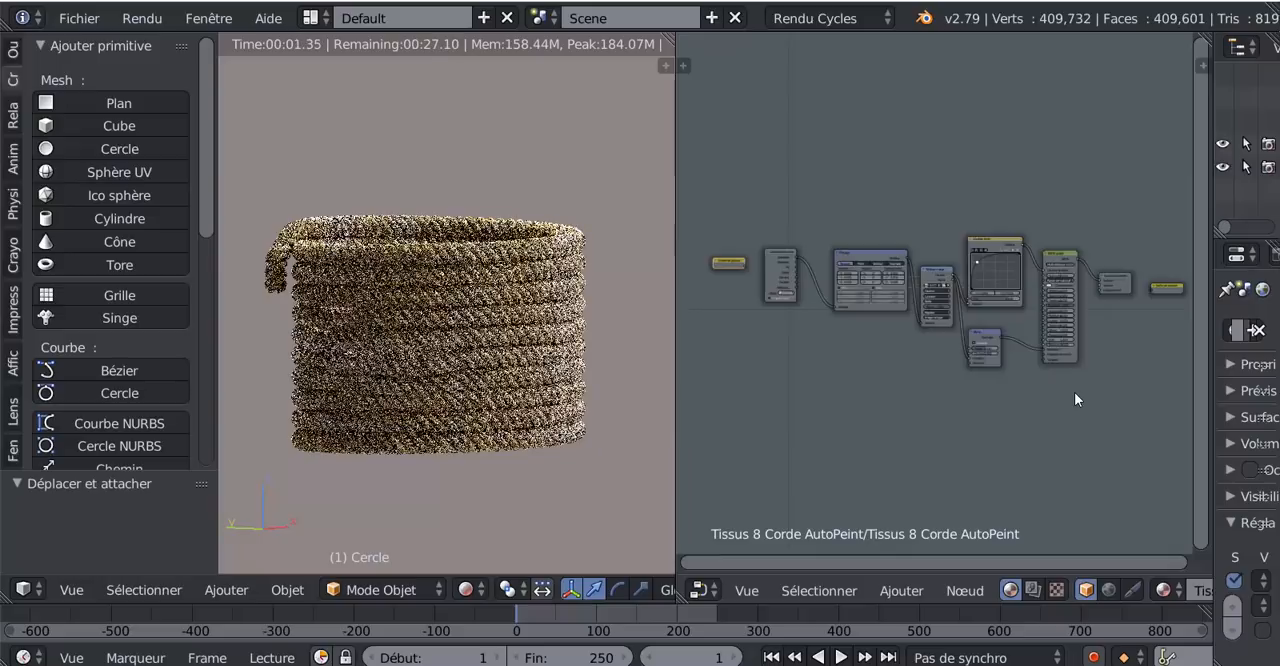
- Shift the Placage node away from the Texture image node, closer to the texture coordinates node
{"action": "scroll", "coordinate": [1074, 399], "scroll_direction": "up", "scroll_amount": 4}
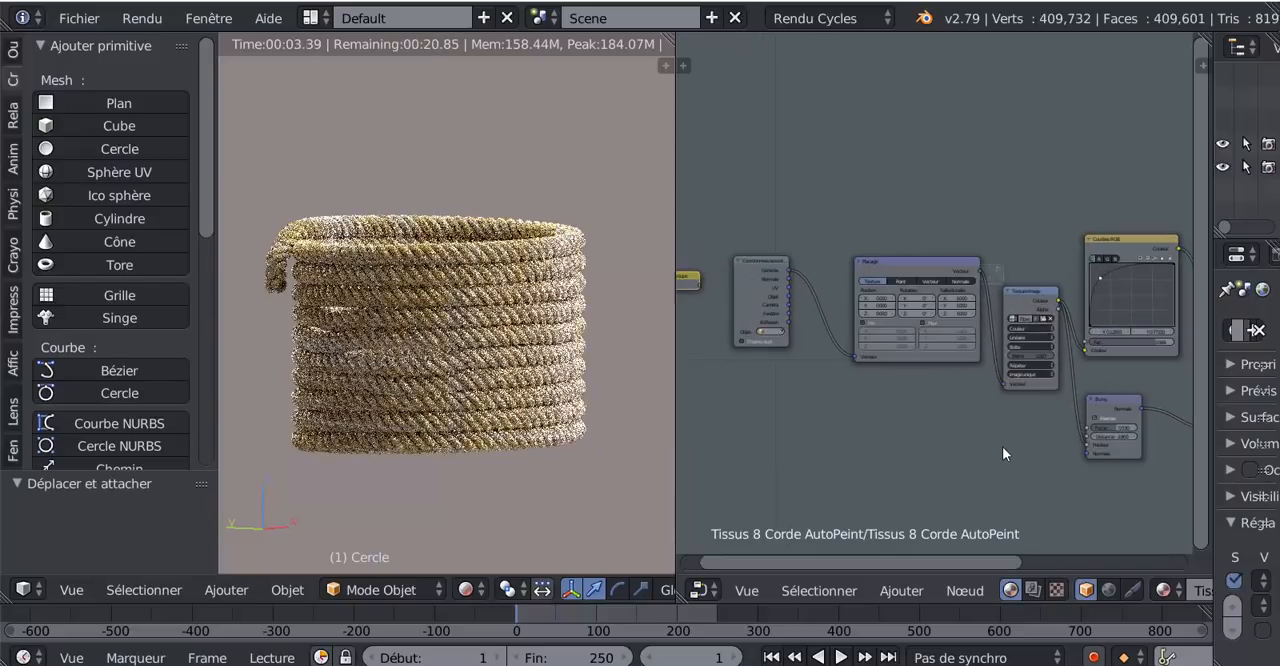
{"action": "key", "text": "g"}
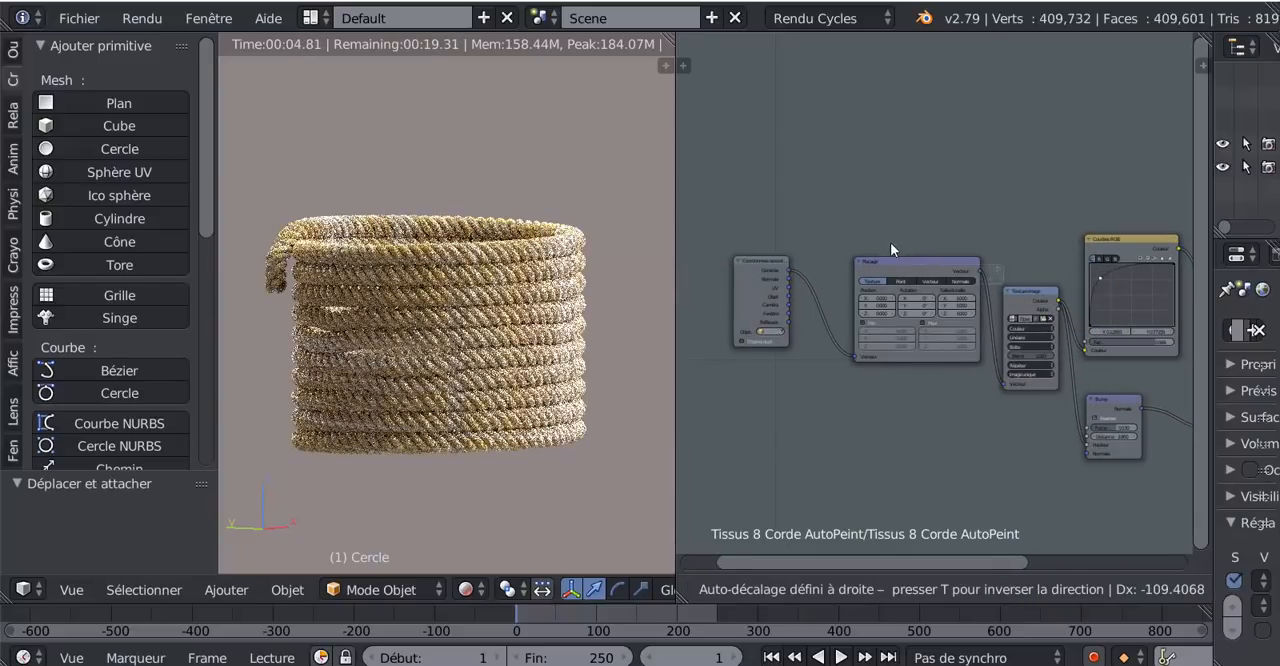
{"action": "left_click", "coordinate": [929, 243]}
{"action": "left_click_drag", "start_coordinate": [924, 268], "coordinate": [906, 256]}
{"action": "scroll", "coordinate": [952, 391], "scroll_direction": "down", "scroll_amount": 1}
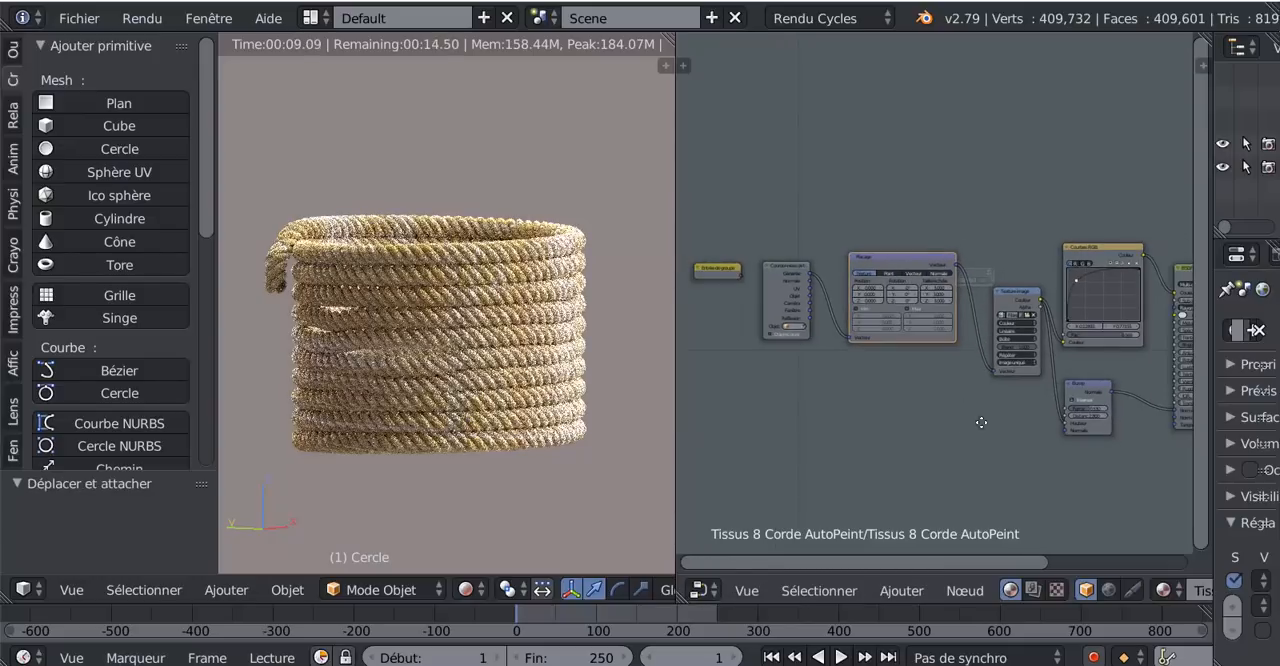
{"action": "middle_click_drag", "start_coordinate": [952, 392], "coordinate": [914, 440]}
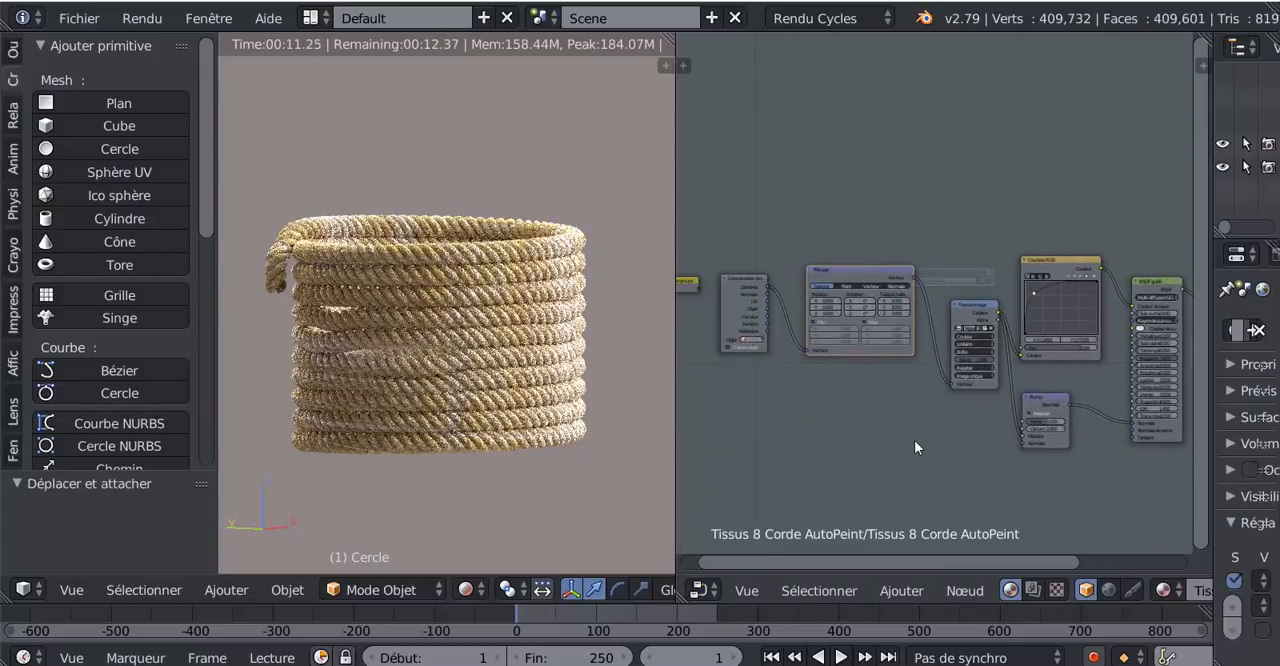